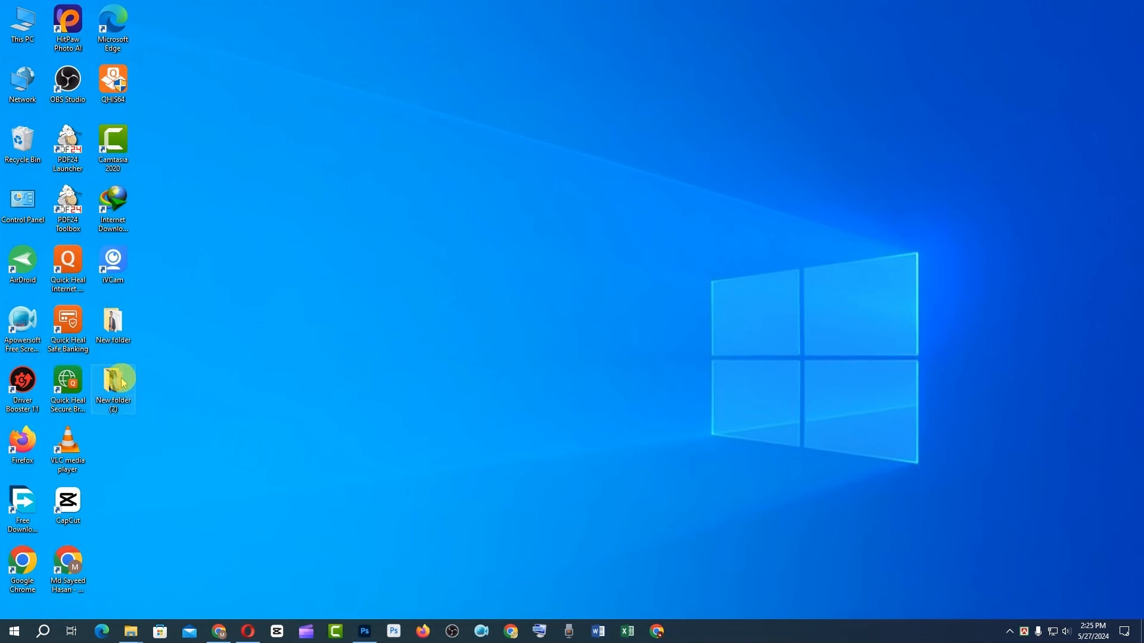
# - Open all five images from the New folder (2) folder in Photoshop
pyautogui.moveTo(131, 630)
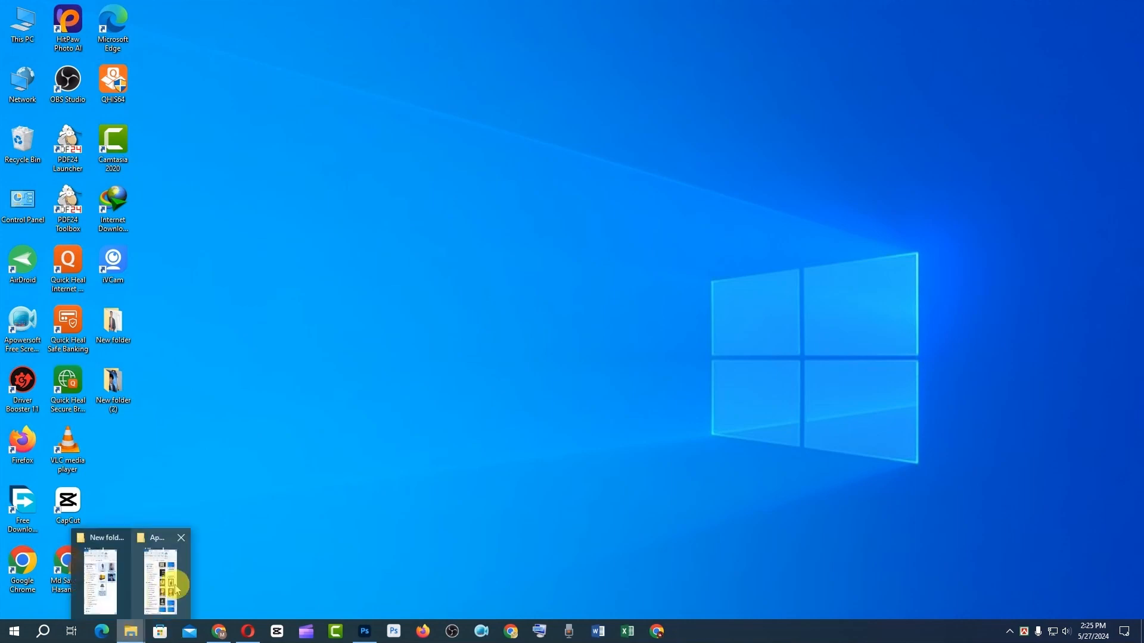
pyautogui.click(107, 581)
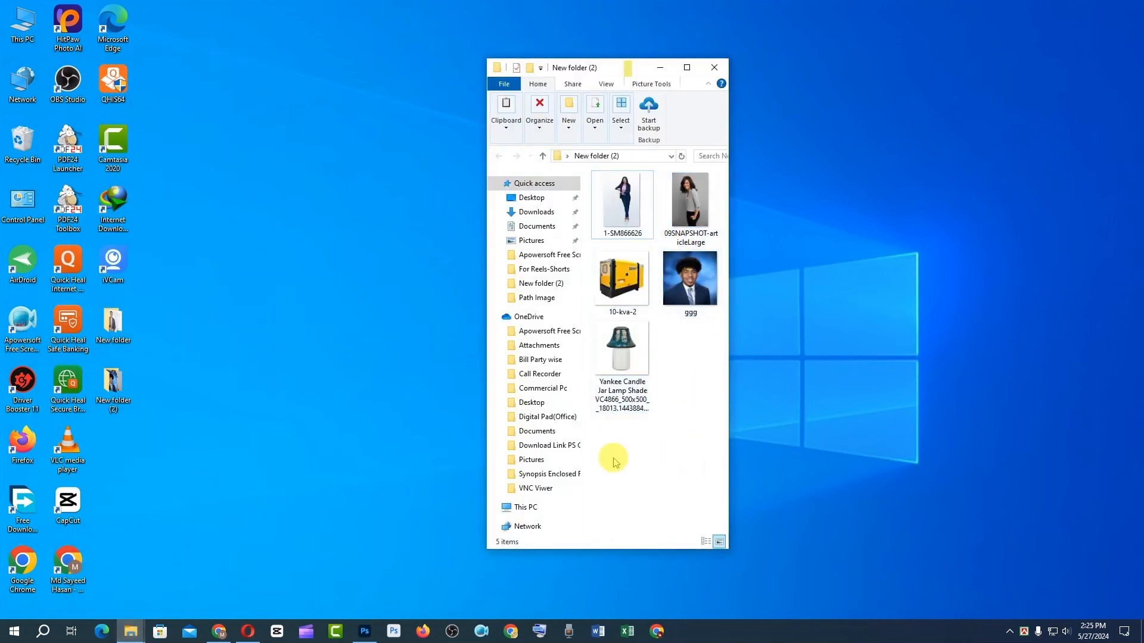
pyautogui.moveTo(608, 435); pyautogui.dragTo(693, 195)
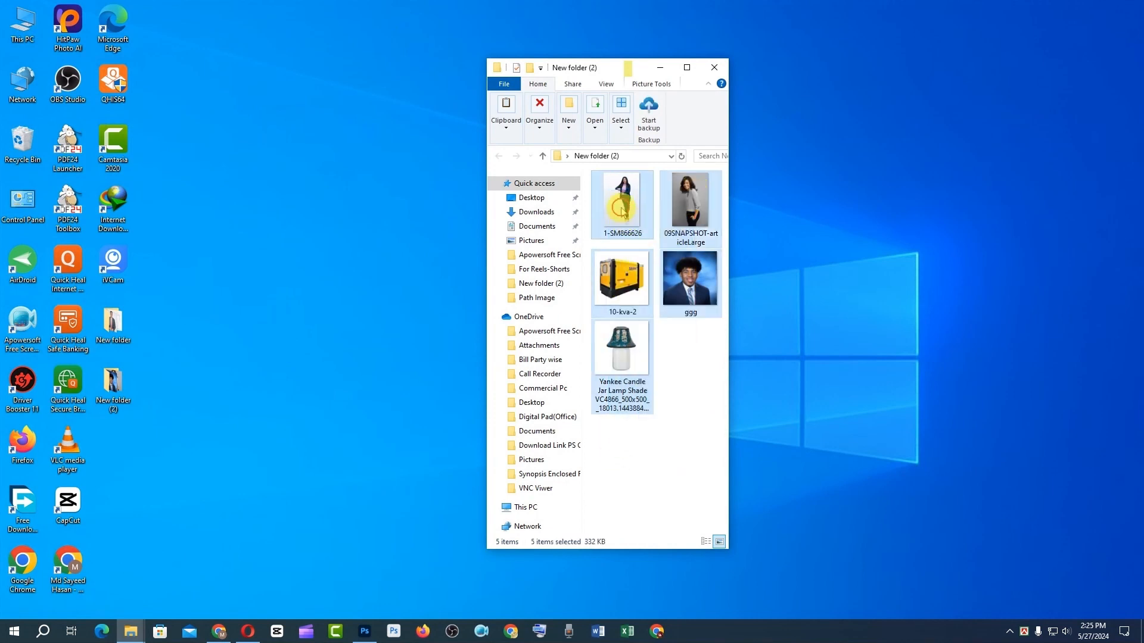
pyautogui.moveTo(623, 208); pyautogui.dragTo(113, 495)
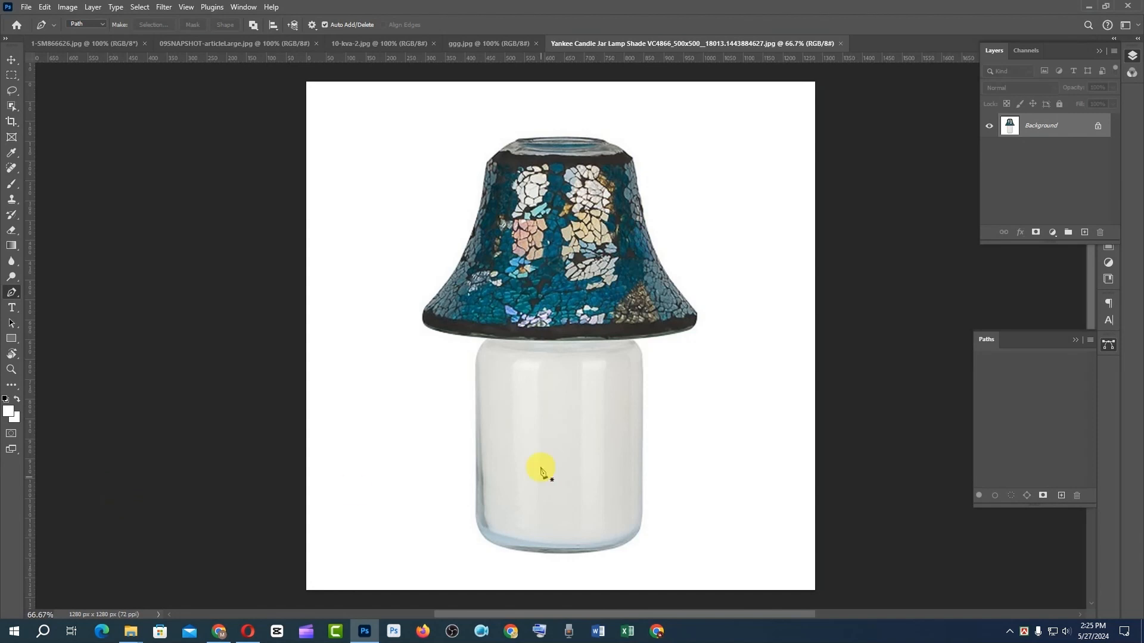
# - Draw a straight trial path down the left part of the jar with the Pen tool, and delete it
pyautogui.rightClick(12, 293)
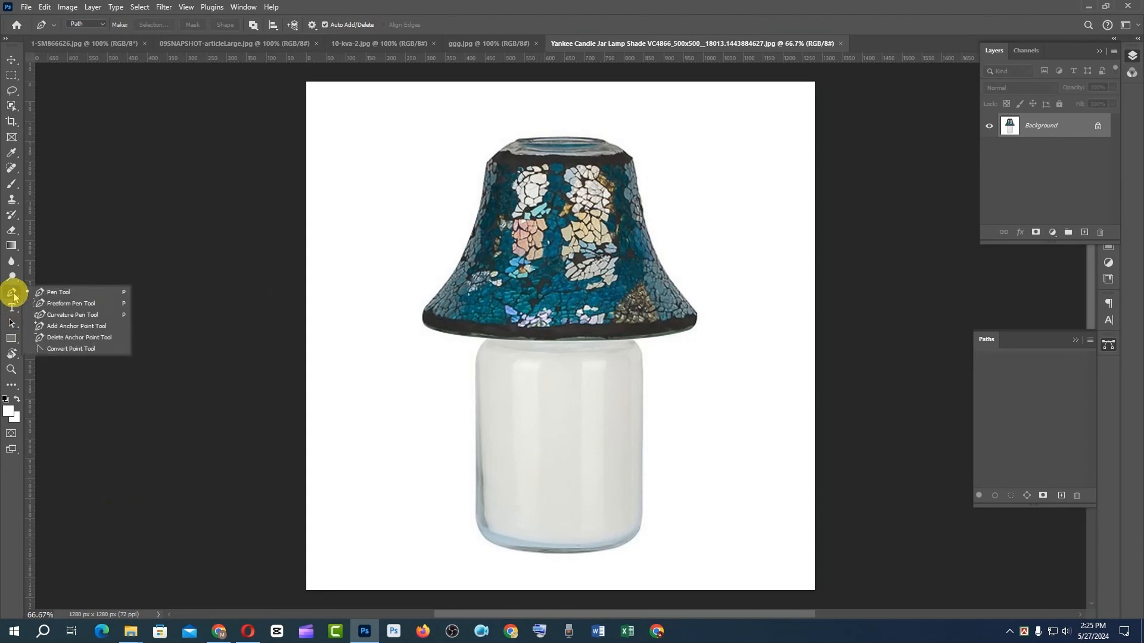
pyautogui.click(60, 294)
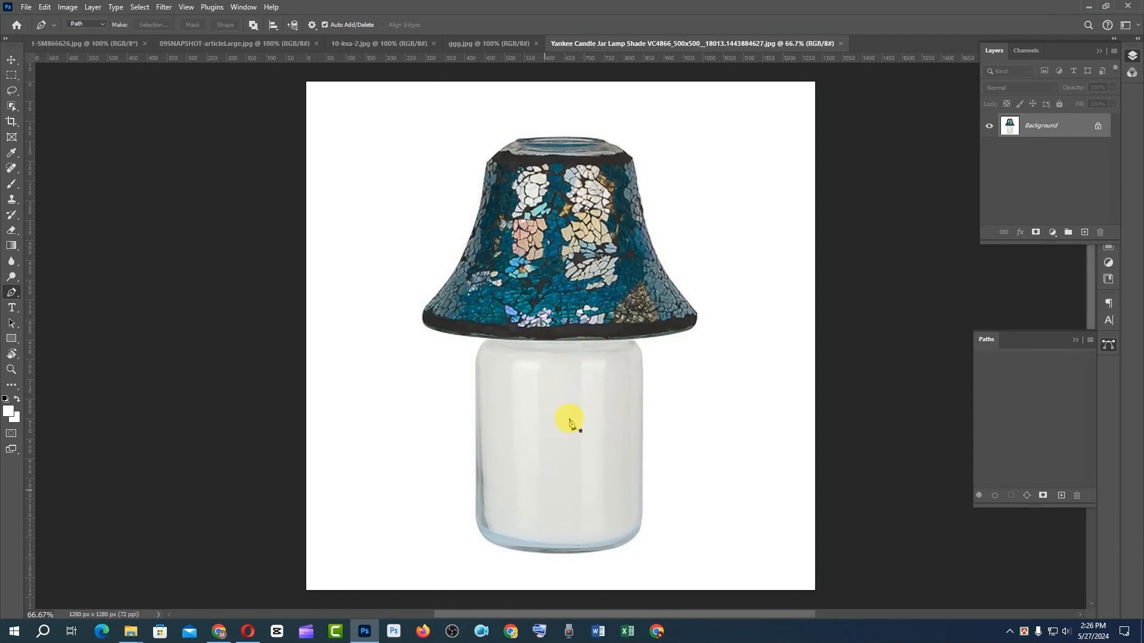
pyautogui.click(502, 340)
pyautogui.click(502, 549)
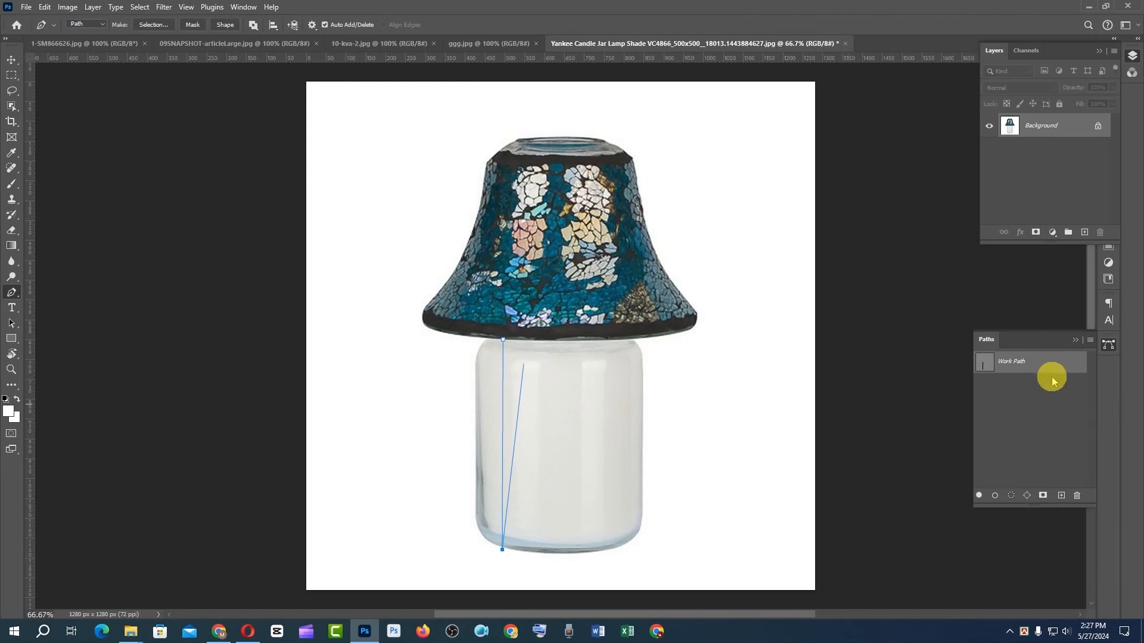
pyautogui.moveTo(1049, 368); pyautogui.dragTo(1081, 495)
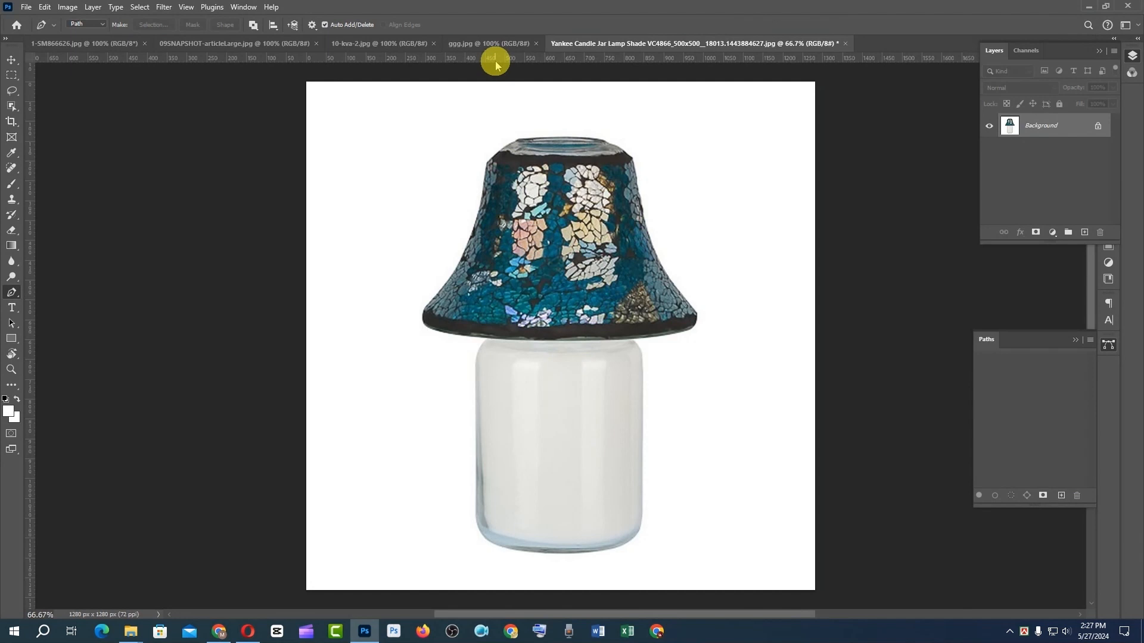
# - Review each of the other open images in turn and return to the candle lamp image
pyautogui.hotkey('ctrl', 'Tab')
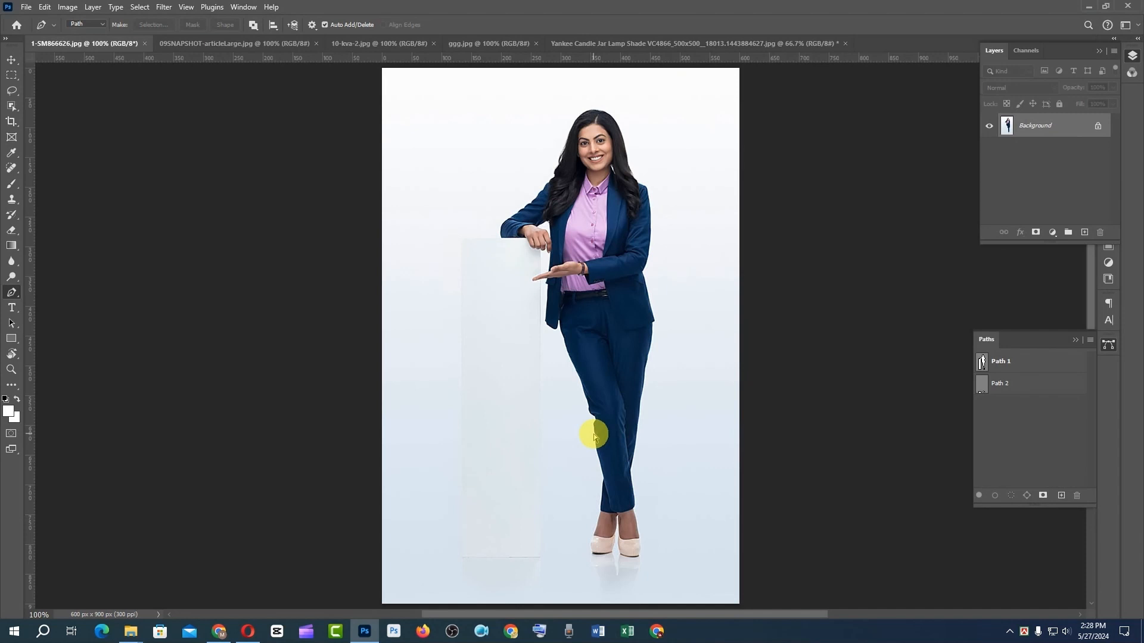
pyautogui.hotkey('ctrl', 'Tab')
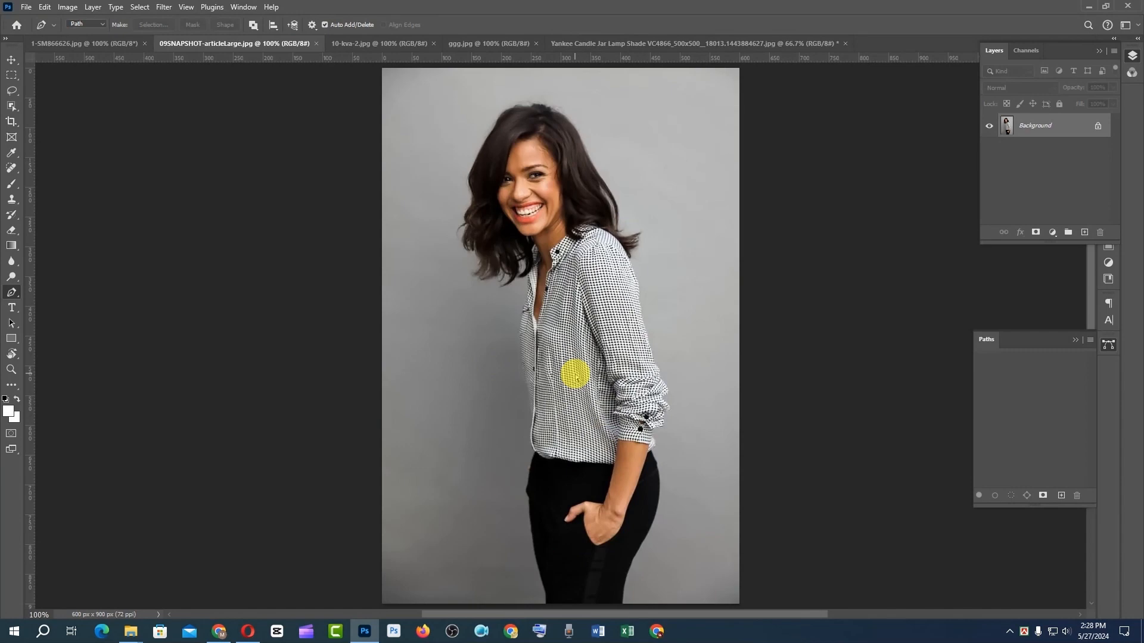
pyautogui.hotkey('ctrl', 'Tab')
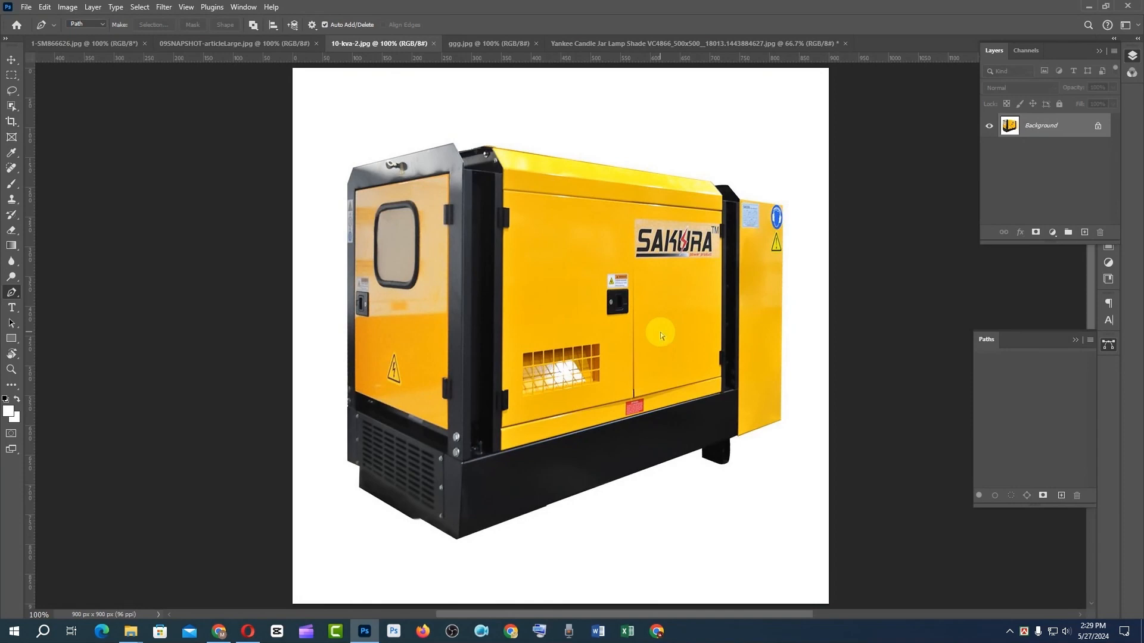
pyautogui.hotkey('ctrl', 'Tab')
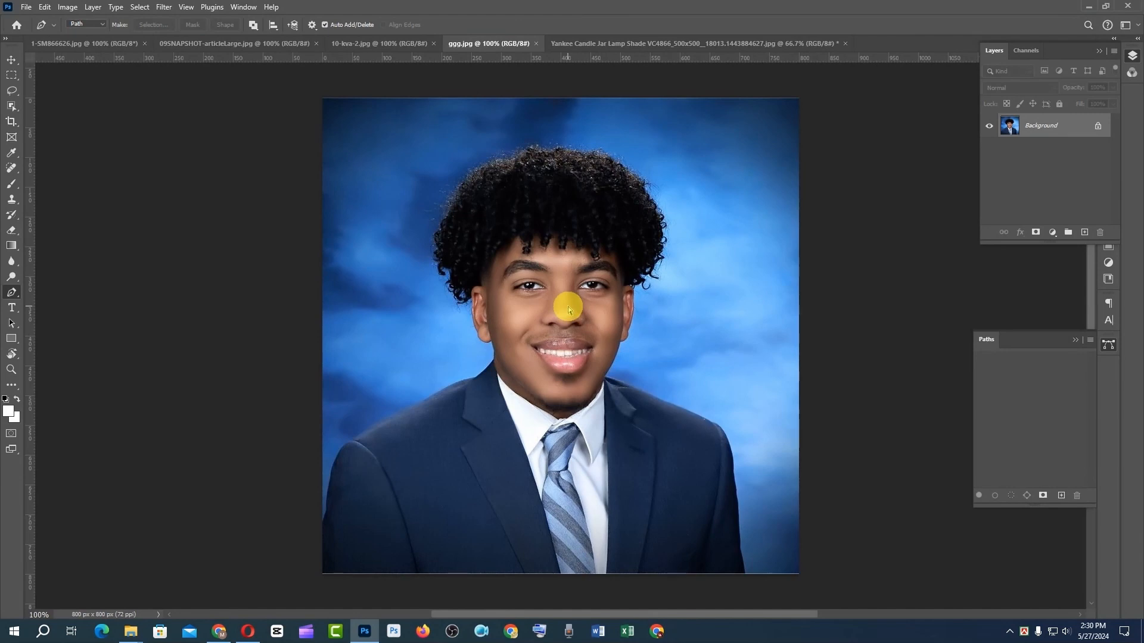
pyautogui.hotkey('ctrl', 'Tab')
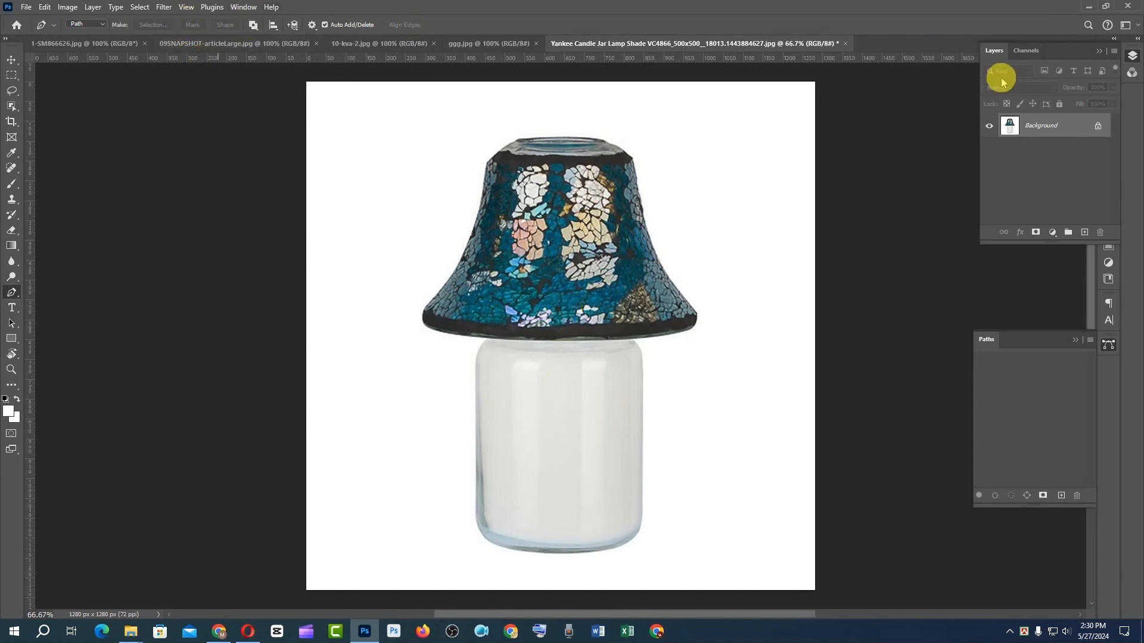
pyautogui.click(243, 6)
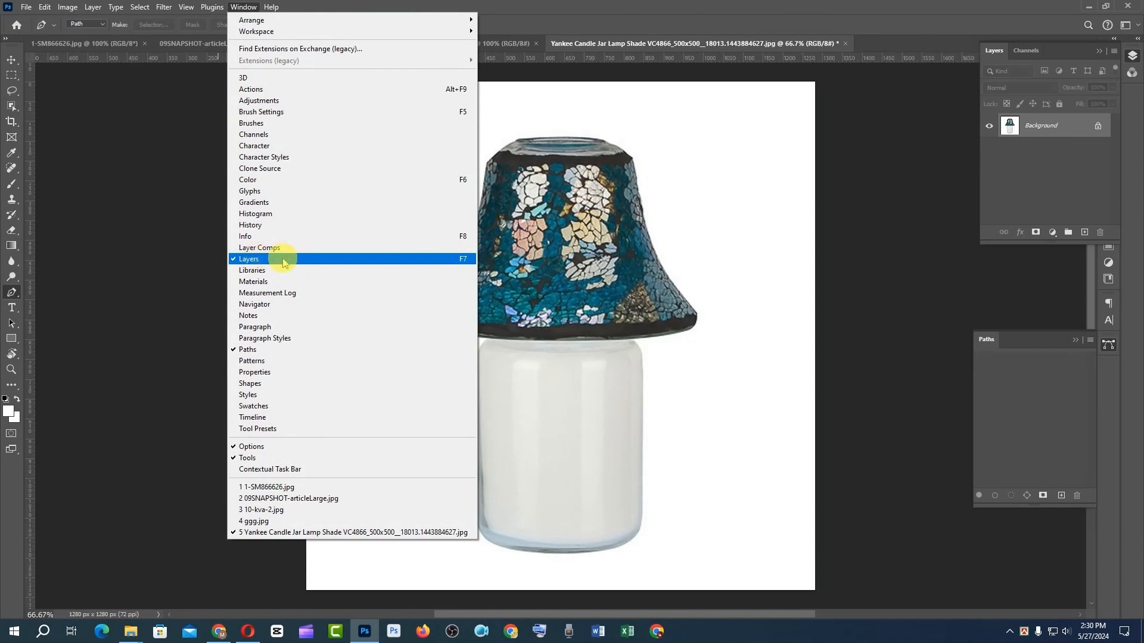
pyautogui.click(1060, 62)
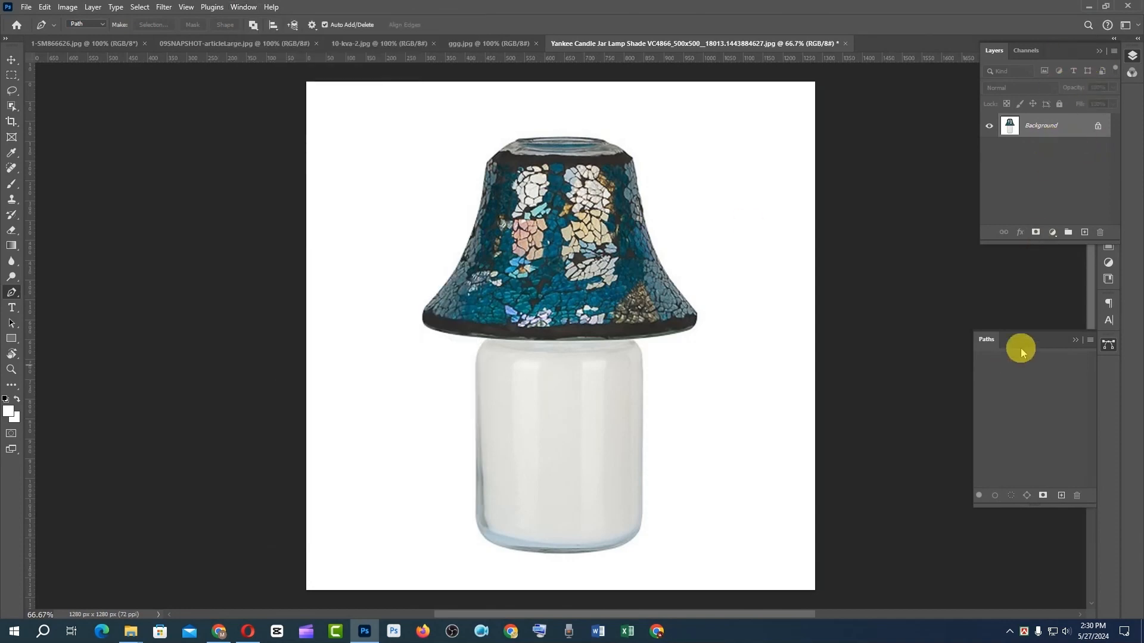
pyautogui.click(243, 7)
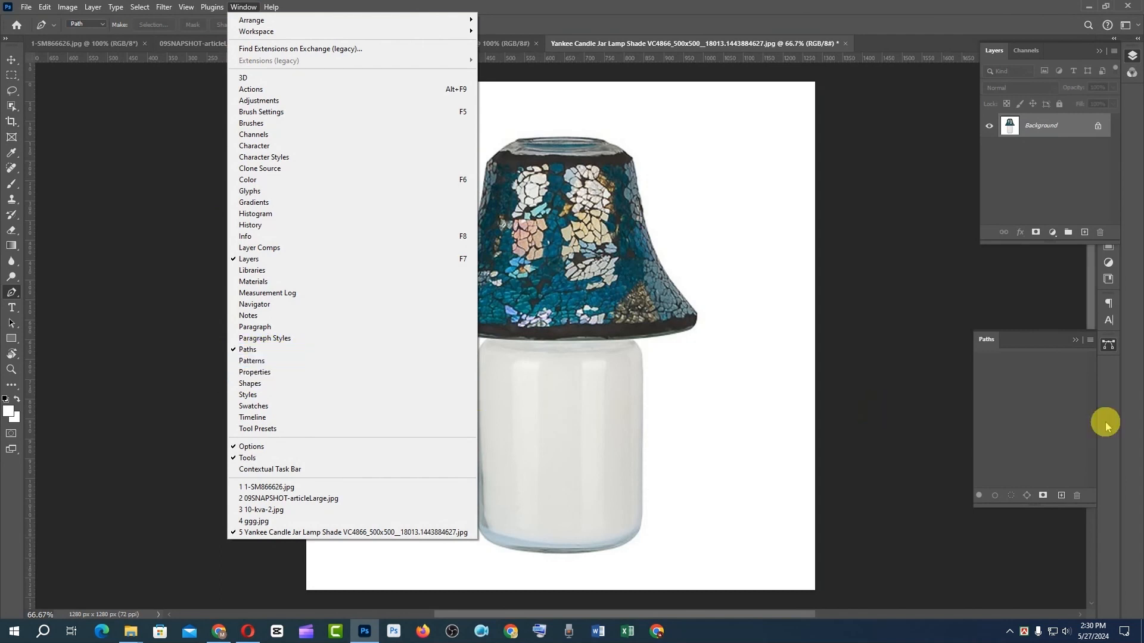
pyautogui.click(1108, 349)
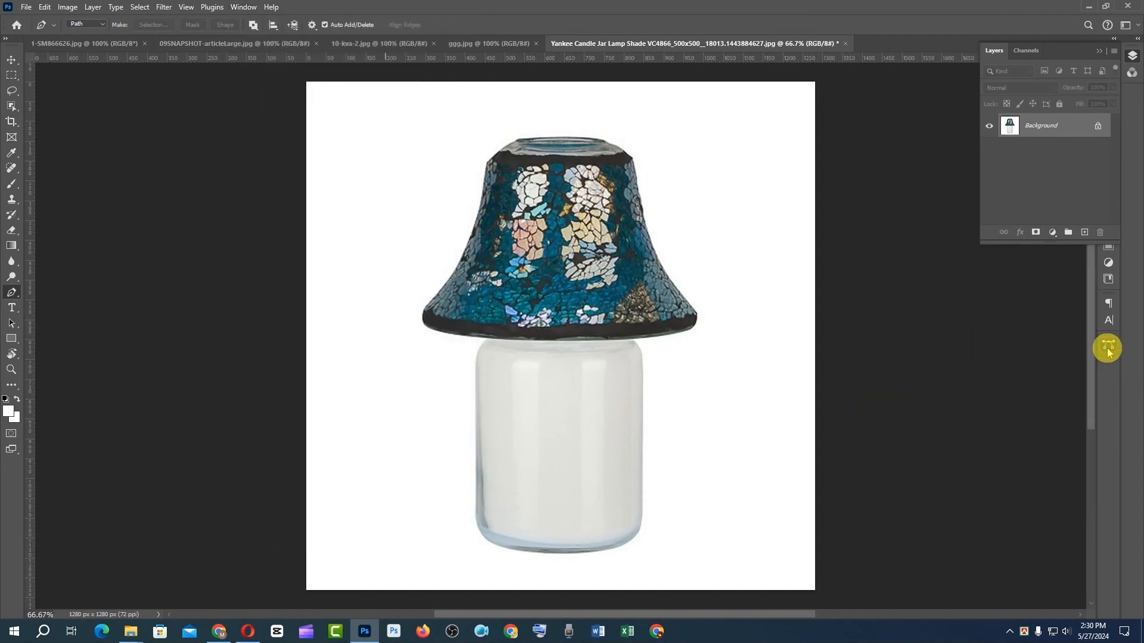
pyautogui.click(1107, 348)
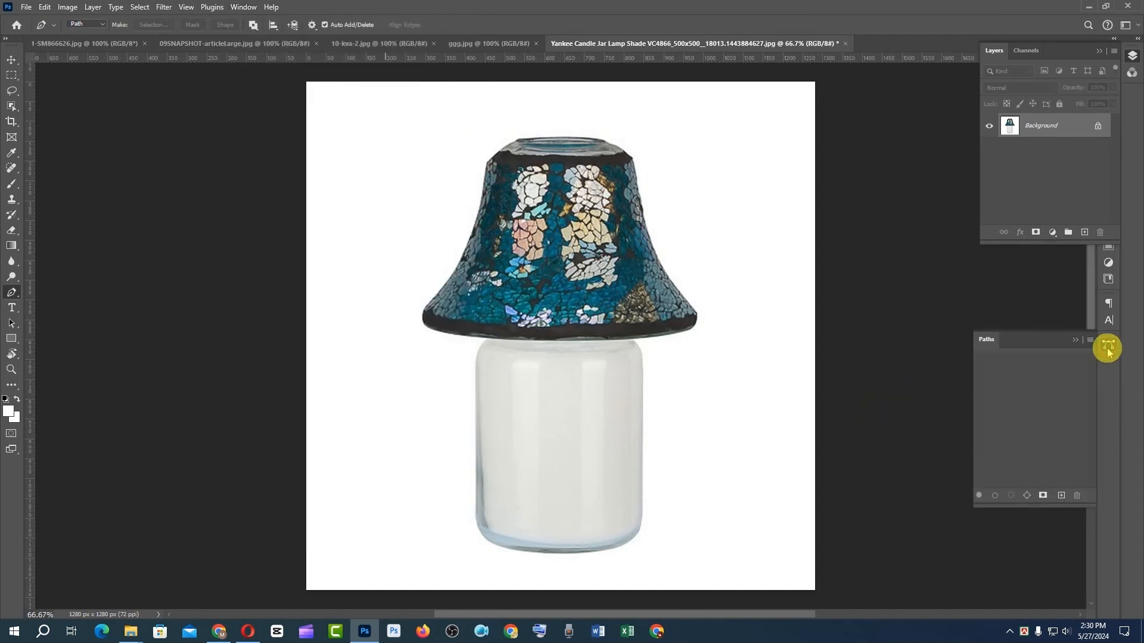
# - Create a new path and trace the jar with the Pen tool from its upper-right shoulder around the base to the lower-left corner
pyautogui.click(1062, 496)
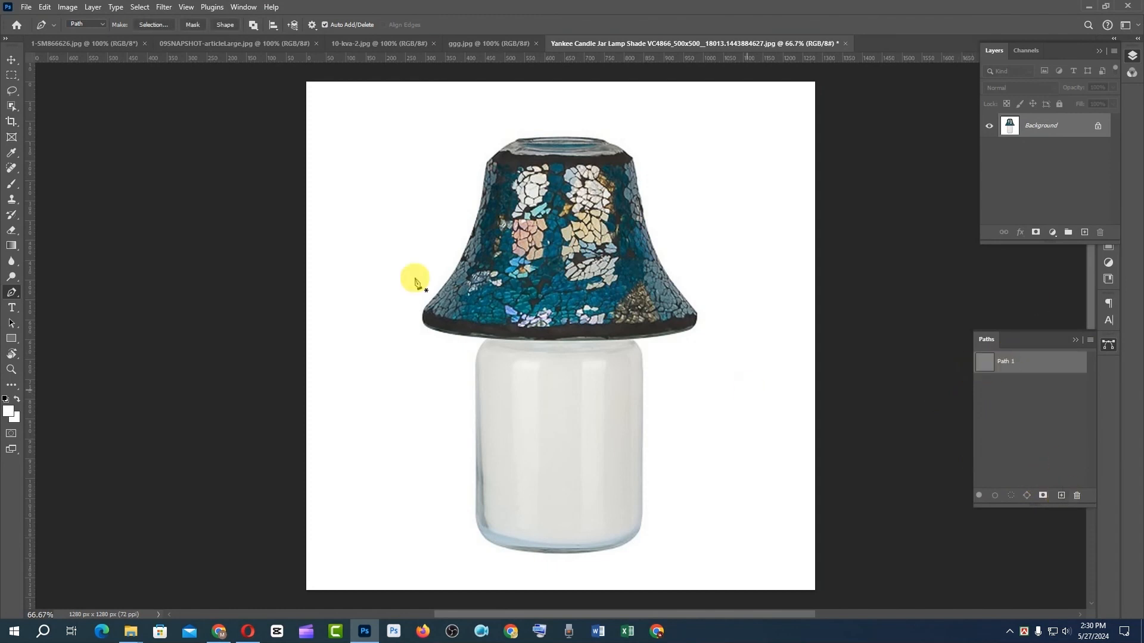
pyautogui.rightClick(13, 292)
pyautogui.click(48, 292)
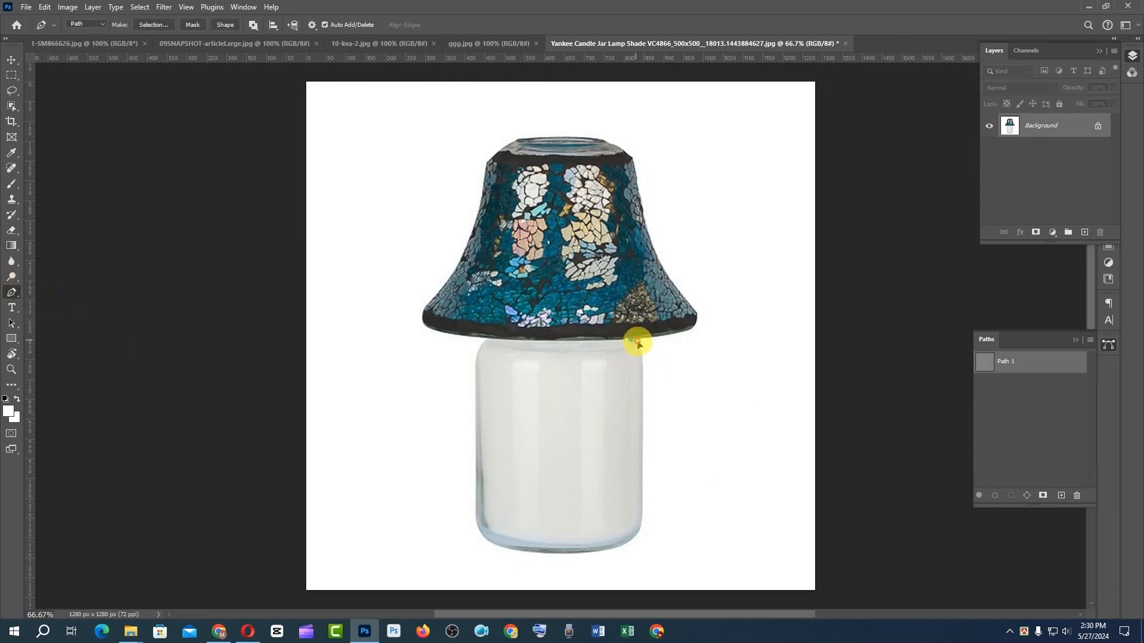
pyautogui.moveTo(631, 341); pyautogui.dragTo(641, 386)
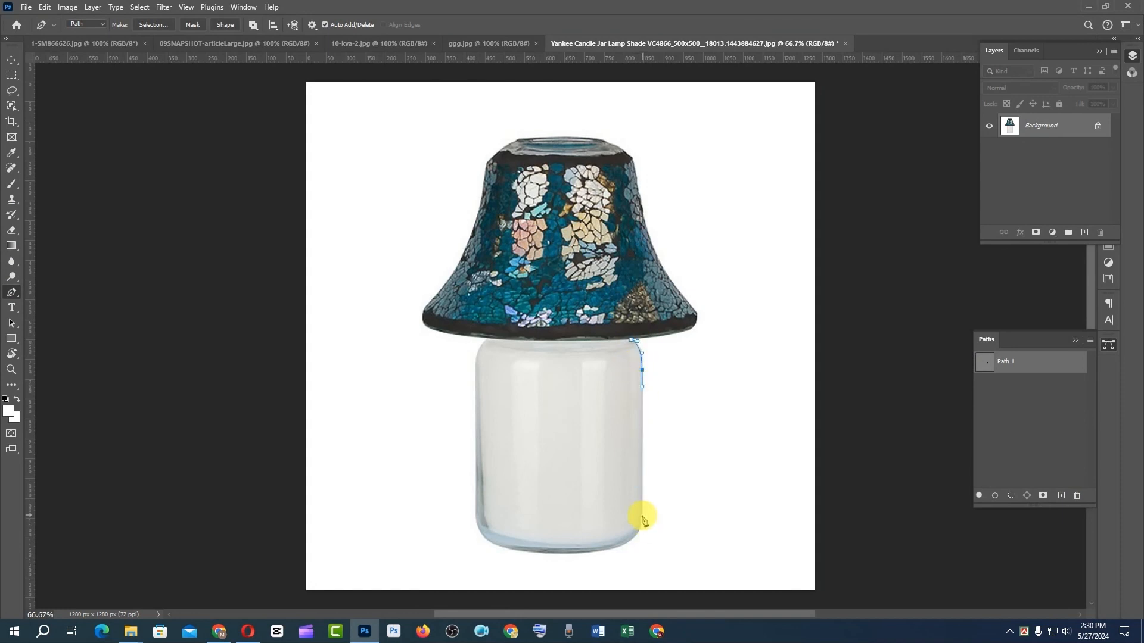
pyautogui.moveTo(641, 515); pyautogui.dragTo(642, 525)
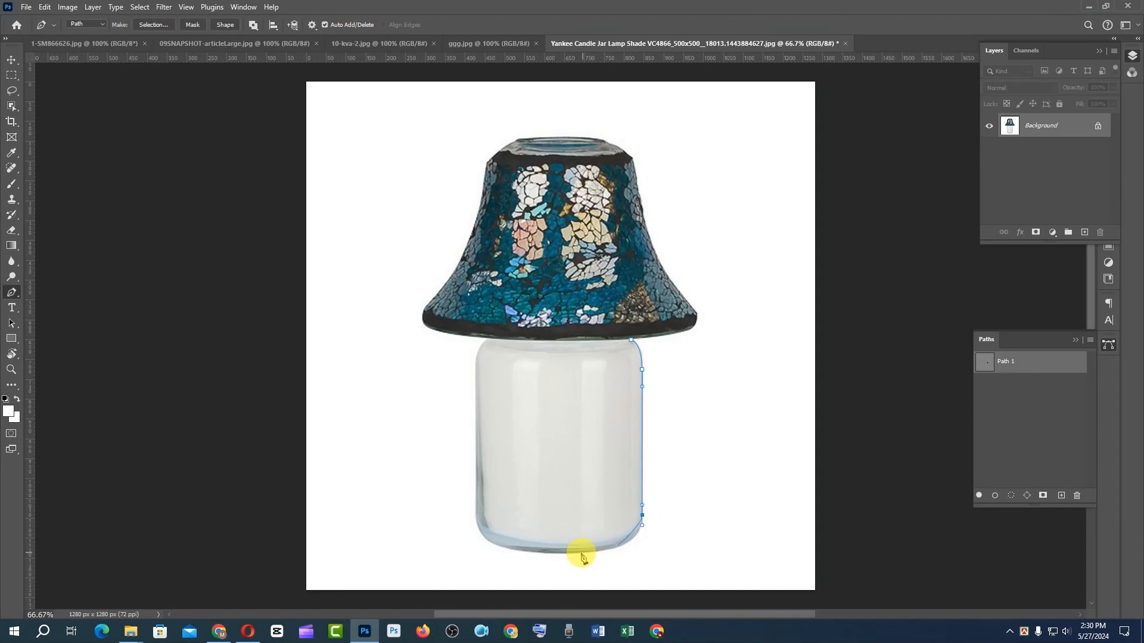
pyautogui.moveTo(577, 553); pyautogui.dragTo(514, 555)
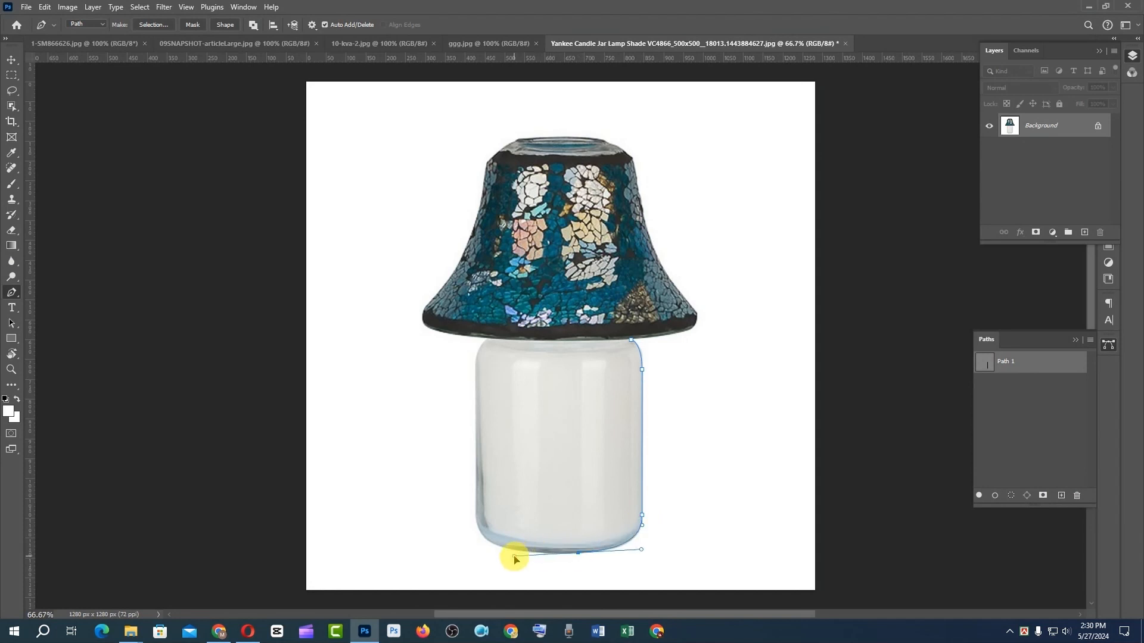
pyautogui.moveTo(477, 522); pyautogui.dragTo(474, 499)
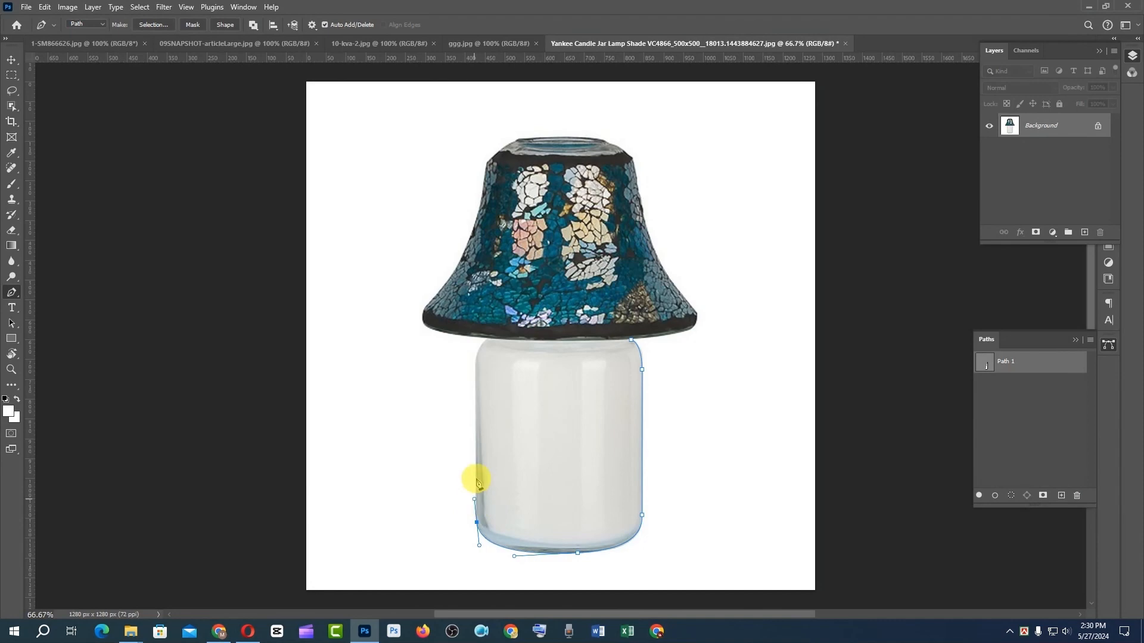
# - Continue the path up the jar's left side and around its upper-left shoulder to the underside of the shade
pyautogui.keyDown('ctrl'); pyautogui.click(476, 365); pyautogui.keyUp('ctrl')
pyautogui.keyDown('ctrl'); pyautogui.click(475, 365); pyautogui.keyUp('ctrl')
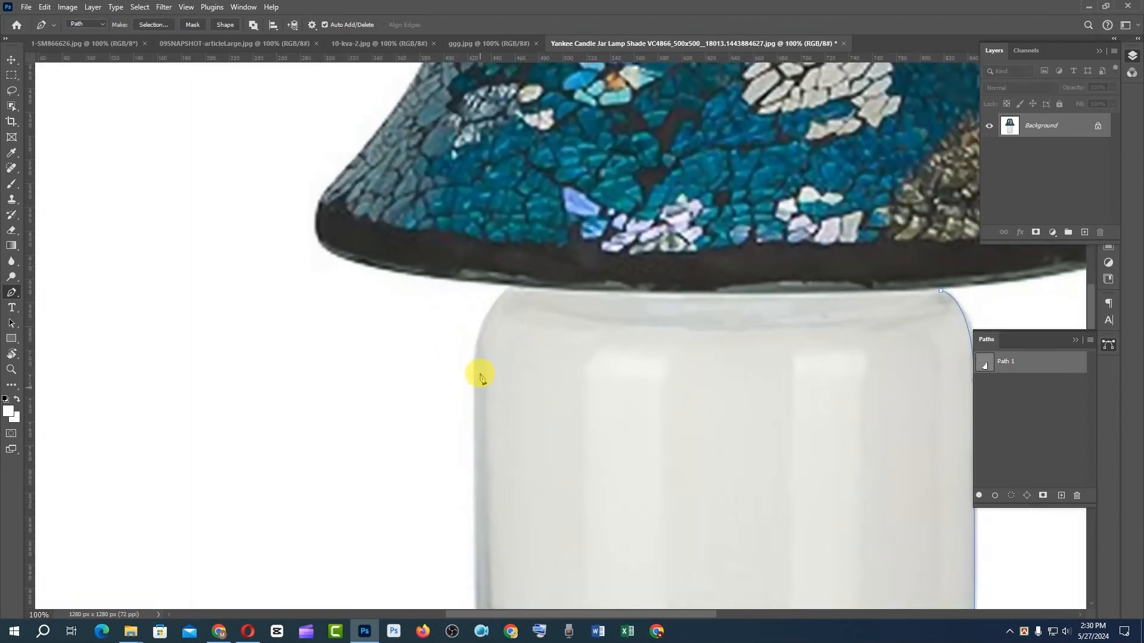
pyautogui.click(476, 367)
pyautogui.moveTo(513, 289); pyautogui.dragTo(542, 270)
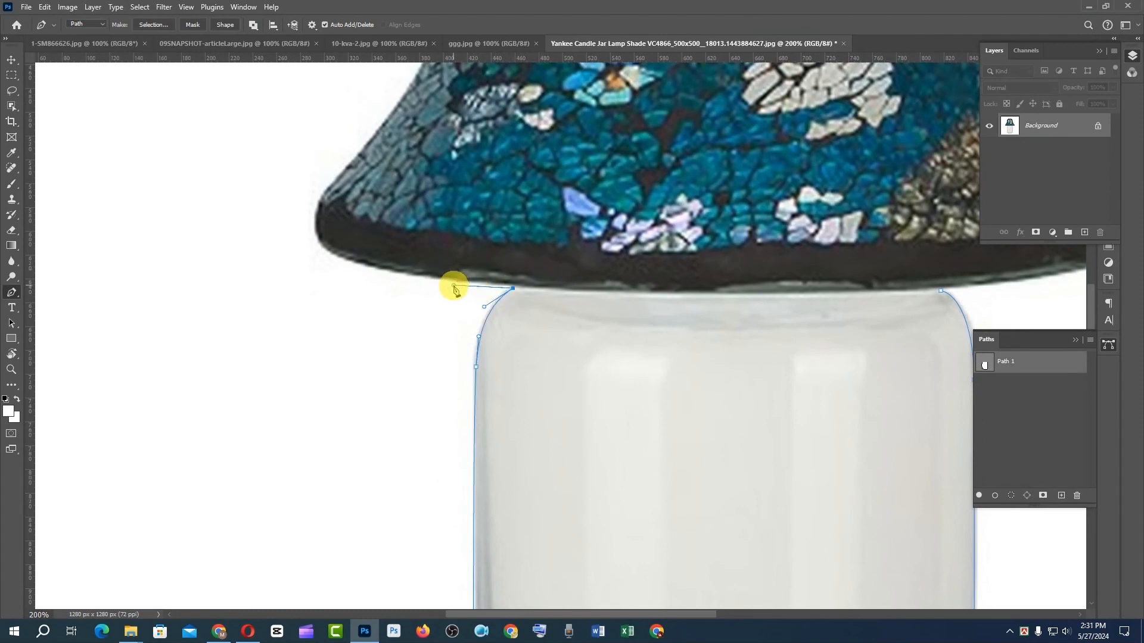
# - Nudge the anchor point at the jar's upper-left shoulder to fit the corner where the jar meets the shade
pyautogui.press('Left')
pyautogui.press('Left')
pyautogui.press('Left')
pyautogui.press('Left')
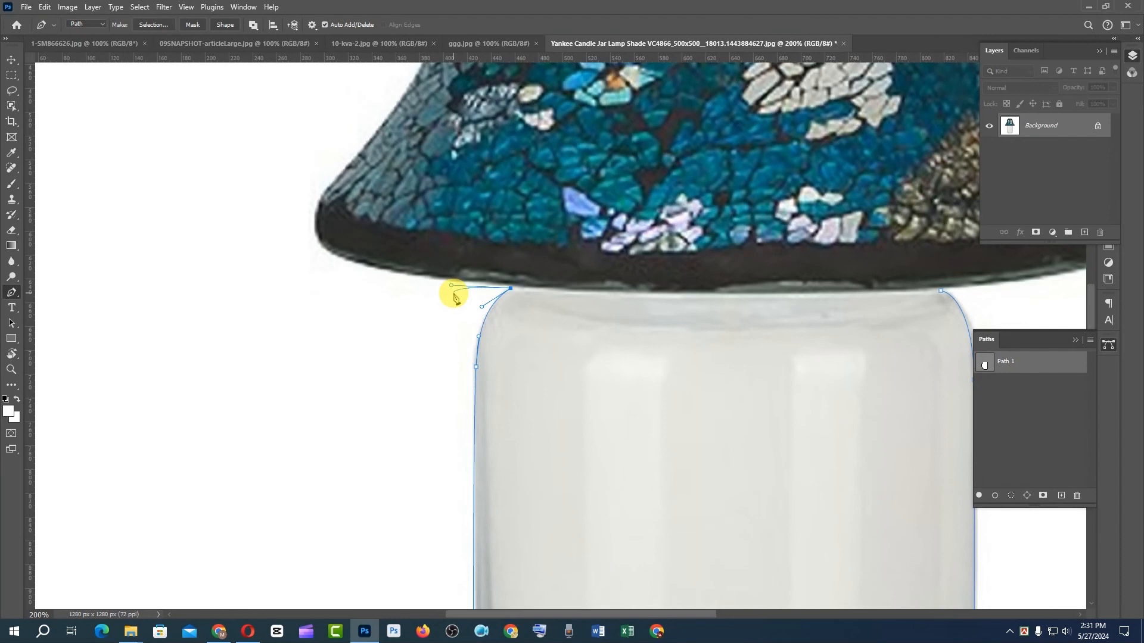
pyautogui.press('Up')
pyautogui.press('Up')
pyautogui.press('Right')
pyautogui.press('Right')
pyautogui.press('Right')
pyautogui.press('Right')
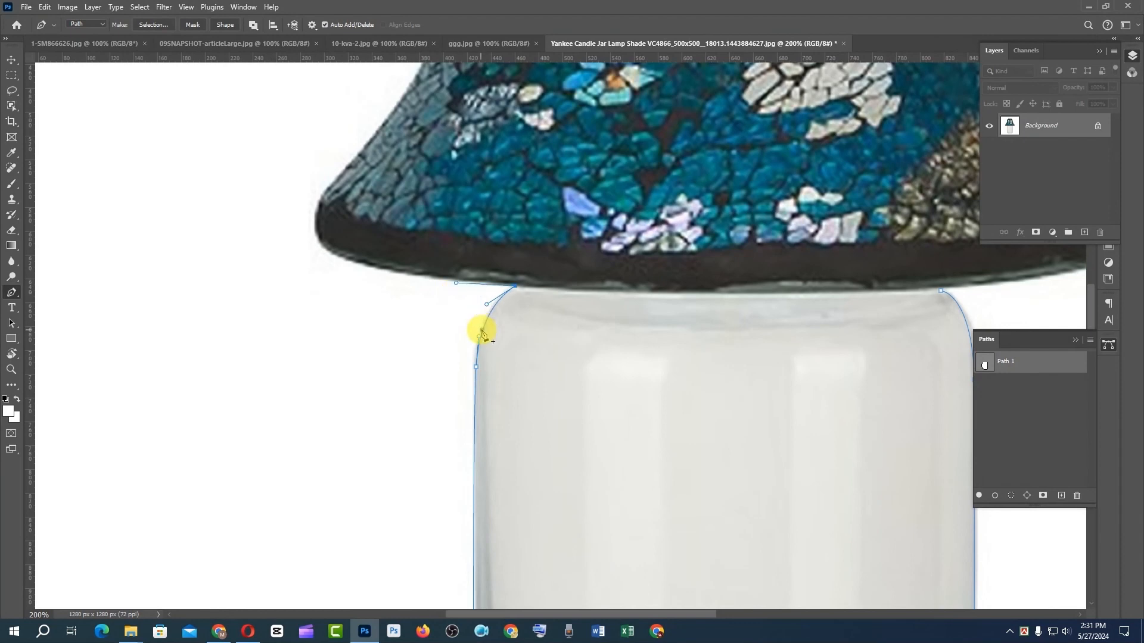
# - Trace the lampshade's lower-left rim, left side and top rim as a continuation of the path
pyautogui.moveTo(327, 250); pyautogui.dragTo(310, 231)
pyautogui.moveTo(332, 188); pyautogui.dragTo(351, 168)
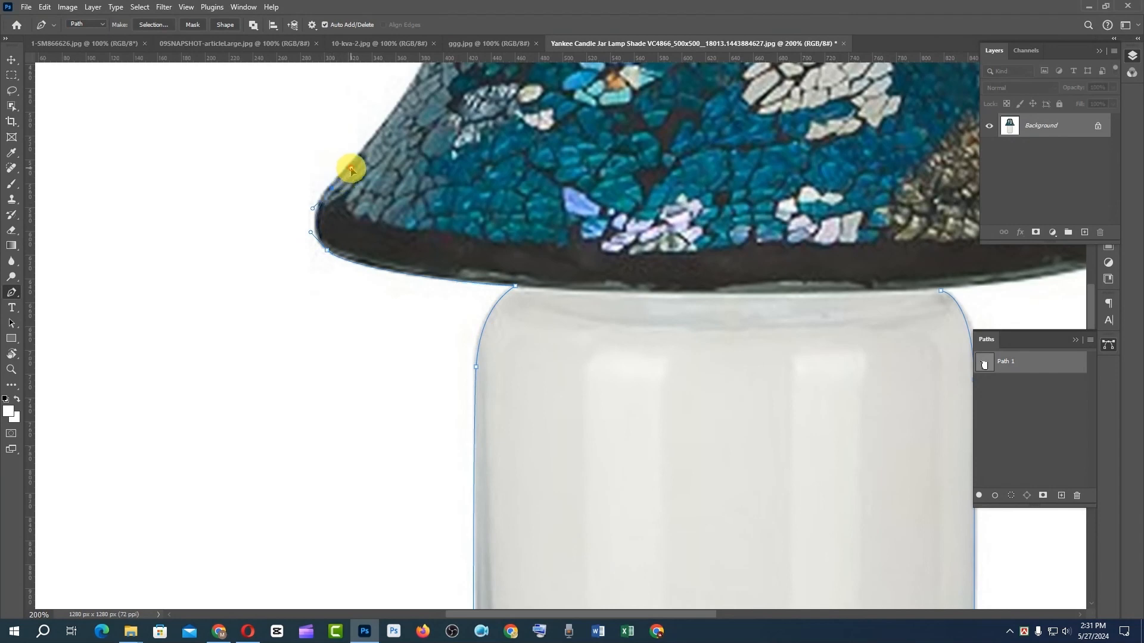
pyautogui.moveTo(446, 257); pyautogui.dragTo(426, 258)
pyautogui.moveTo(456, 190); pyautogui.dragTo(422, 391)
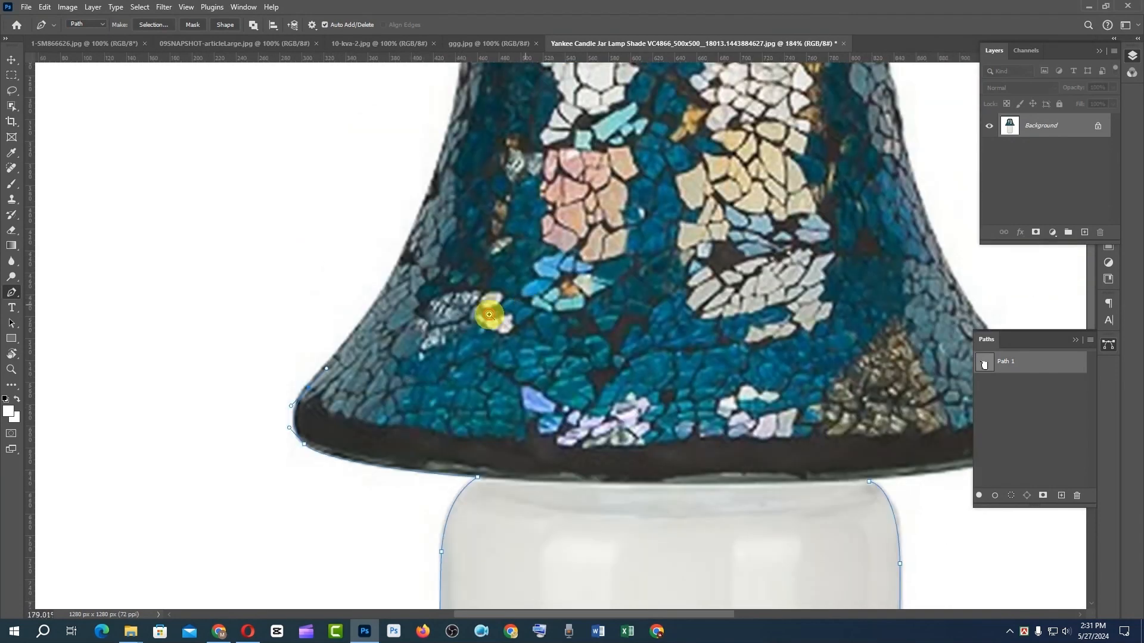
pyautogui.moveTo(522, 295); pyautogui.dragTo(500, 214)
pyautogui.keyDown('ctrl'); pyautogui.click(480, 266); pyautogui.keyUp('ctrl')
pyautogui.moveTo(503, 157); pyautogui.dragTo(669, 103)
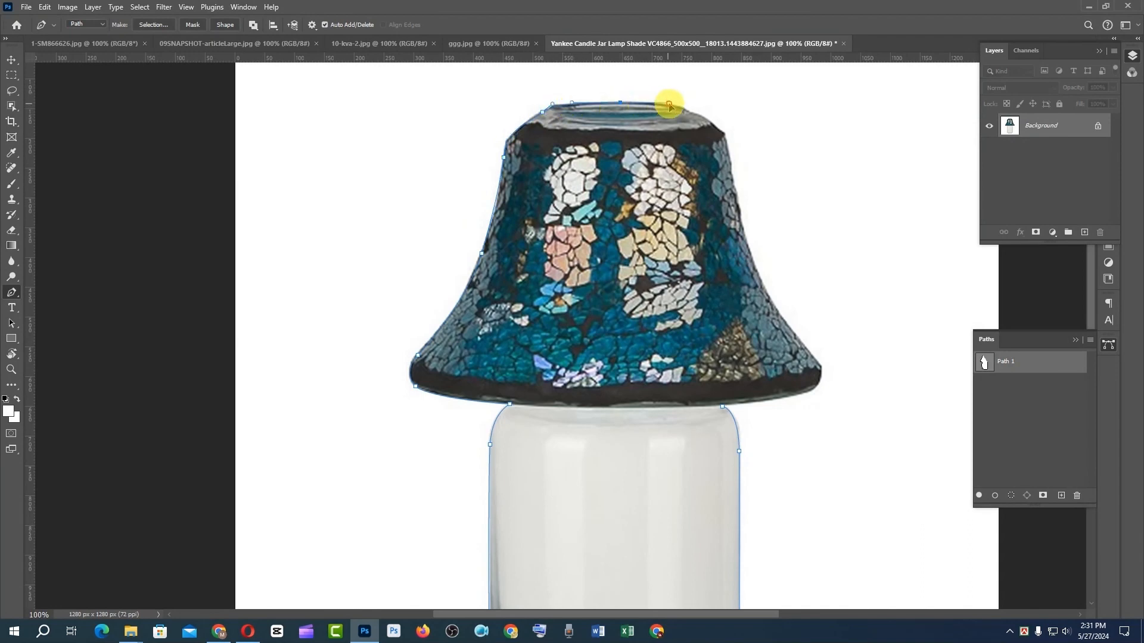
# - Trace the lampshade's right side and lower-right rim, and close the path at the starting anchor on the jar
pyautogui.click(698, 112)
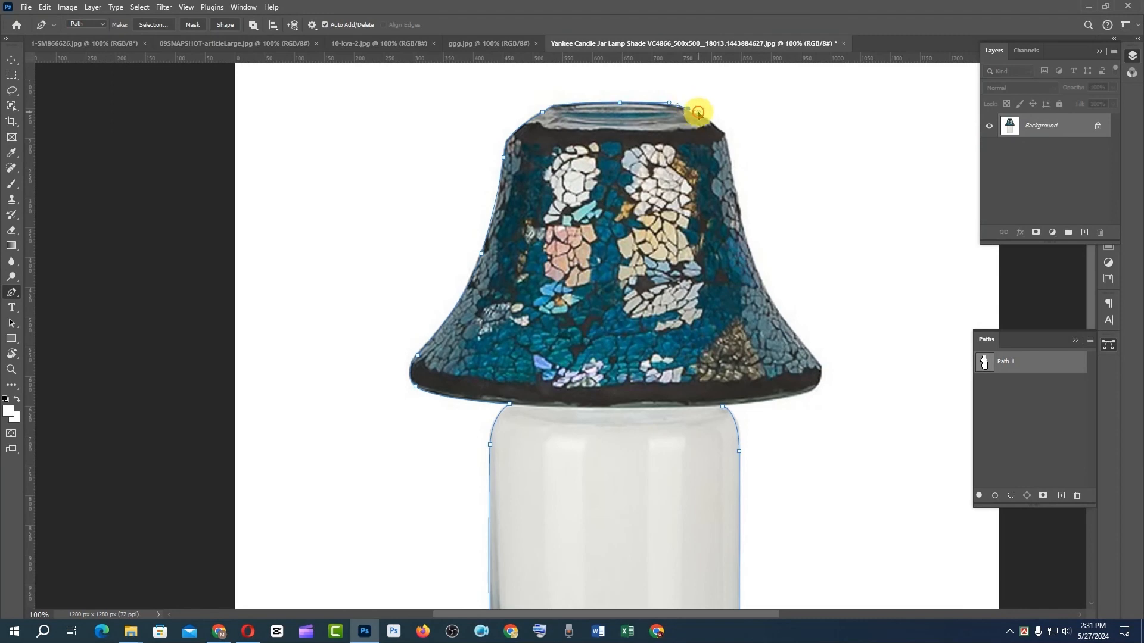
pyautogui.moveTo(698, 112); pyautogui.dragTo(725, 135)
pyautogui.click(724, 129)
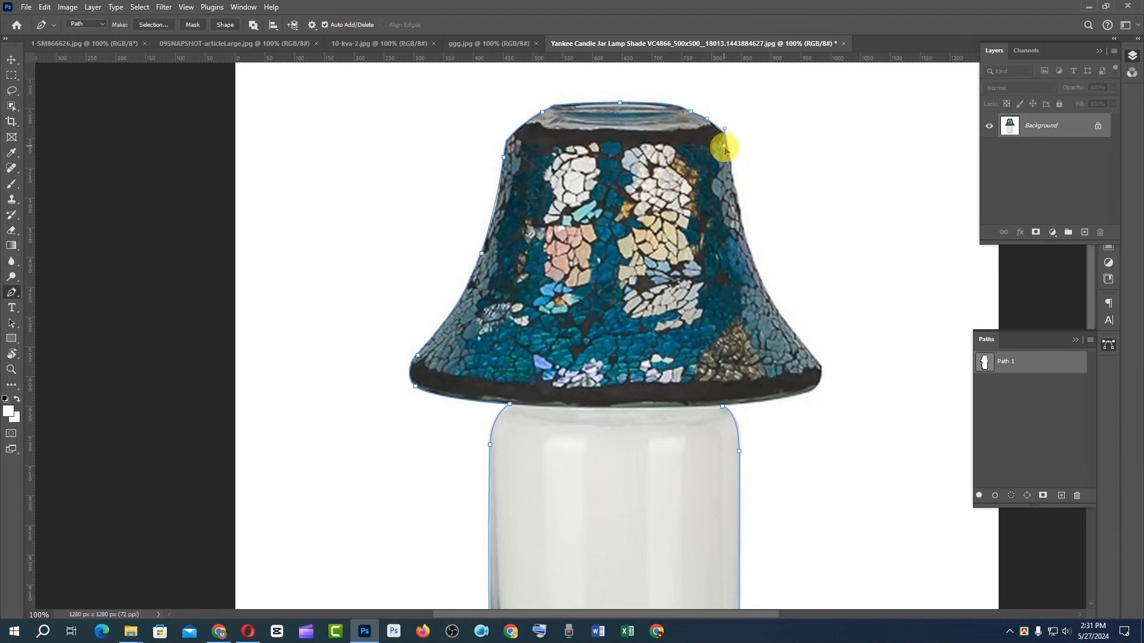
pyautogui.moveTo(761, 281); pyautogui.dragTo(785, 331)
pyautogui.click(729, 160)
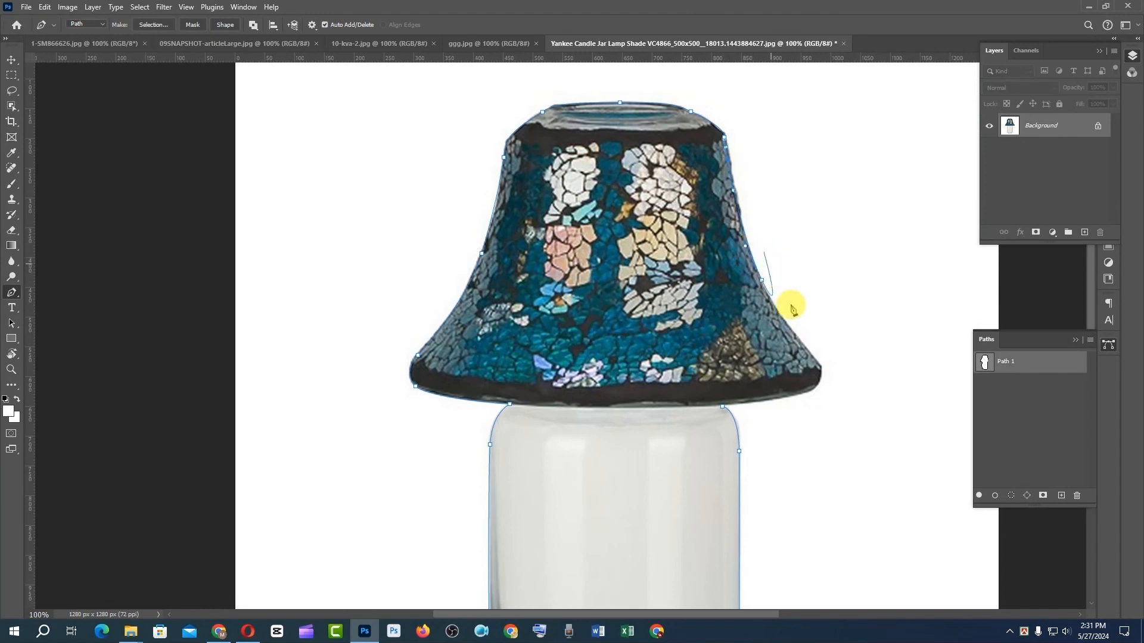
pyautogui.moveTo(816, 362); pyautogui.dragTo(764, 401)
pyautogui.click(723, 406)
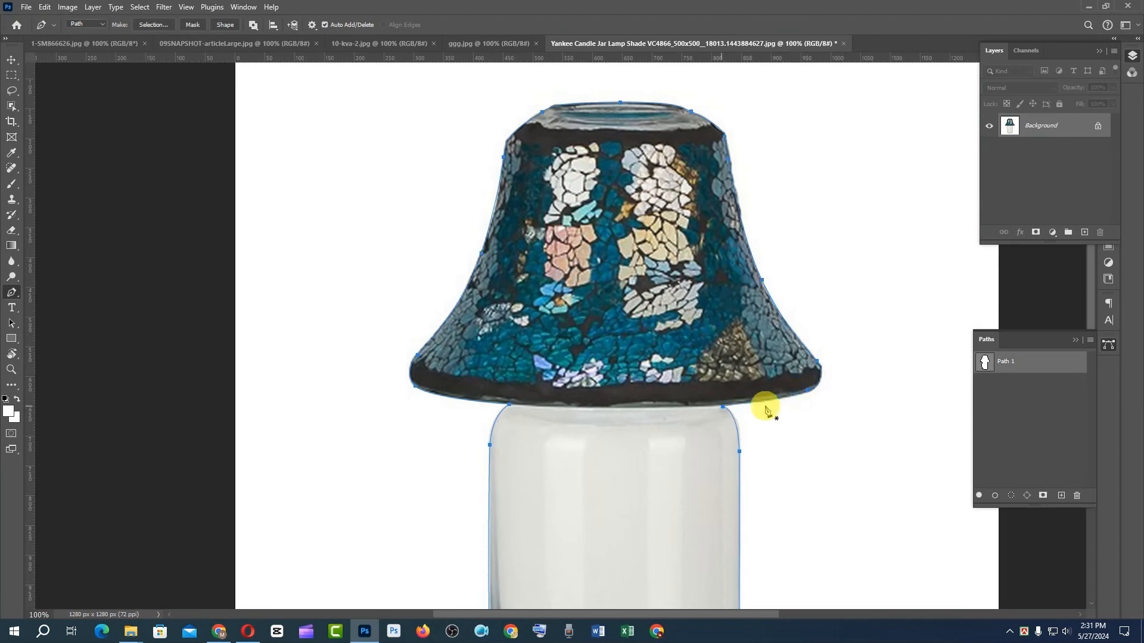
# - Adjust the path's anchor point and handles at the lampshade's lower-right rim to fit the corner
pyautogui.keyDown('ctrl'); pyautogui.click(791, 377); pyautogui.keyUp('ctrl')
pyautogui.keyDown('ctrl'); pyautogui.click(816, 402); pyautogui.keyUp('ctrl')
pyautogui.keyDown('ctrl'); pyautogui.click(808, 392); pyautogui.keyUp('ctrl')
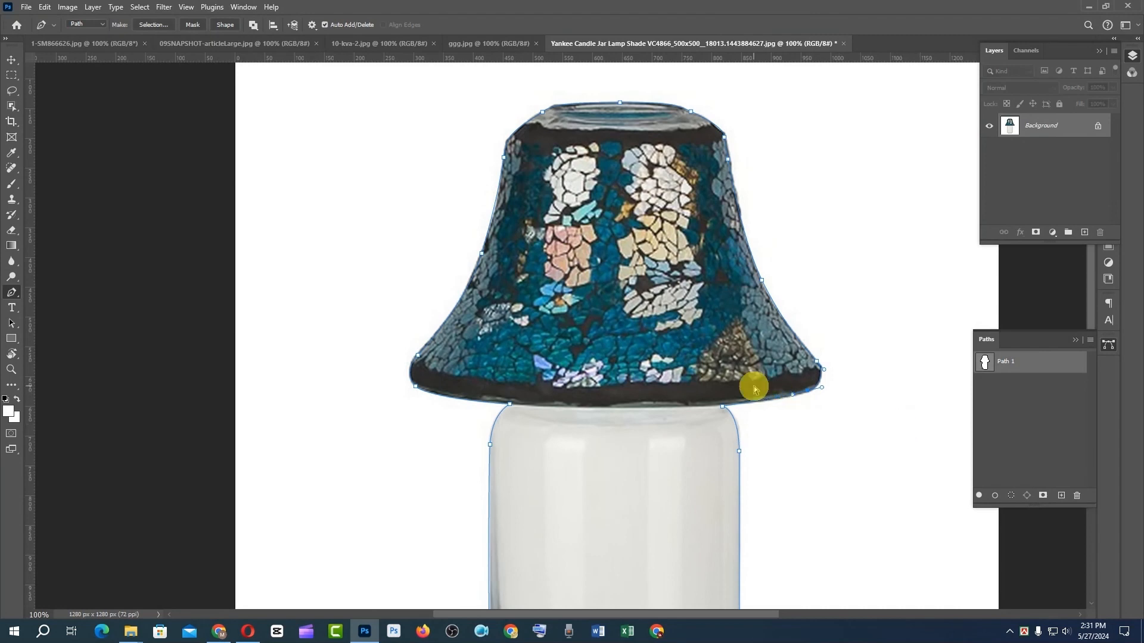
pyautogui.scroll(-2, 753, 387)
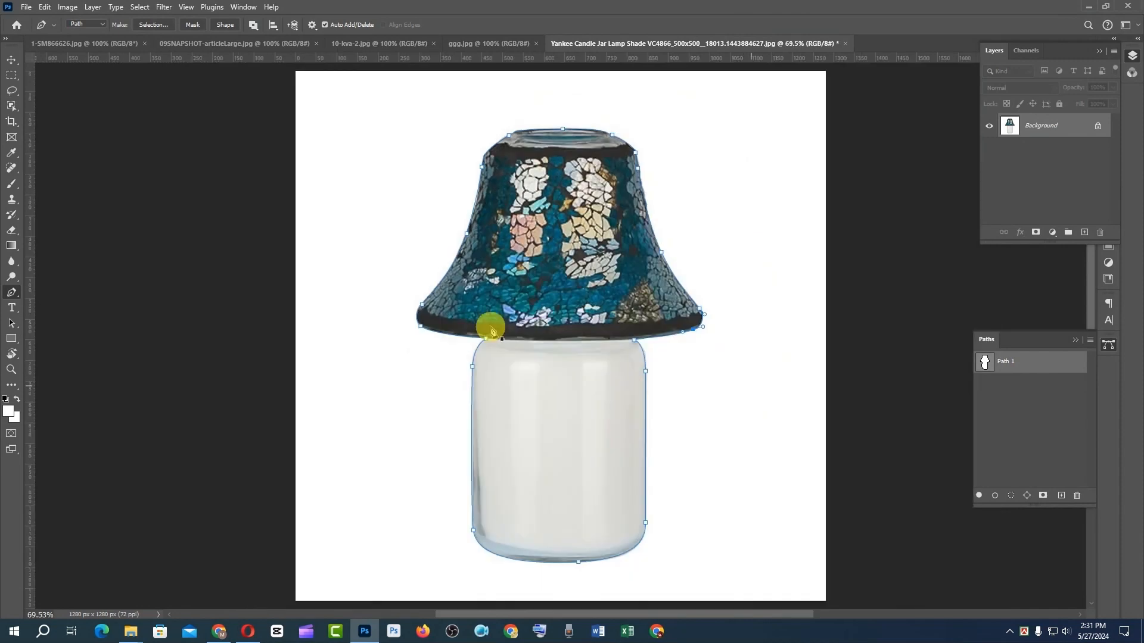
# - Load Path 1 as a selection, inspect its edge along the shade's left side in Quick Mask mode, and deselect
pyautogui.keyDown('ctrl'); pyautogui.click(985, 361); pyautogui.keyUp('ctrl')
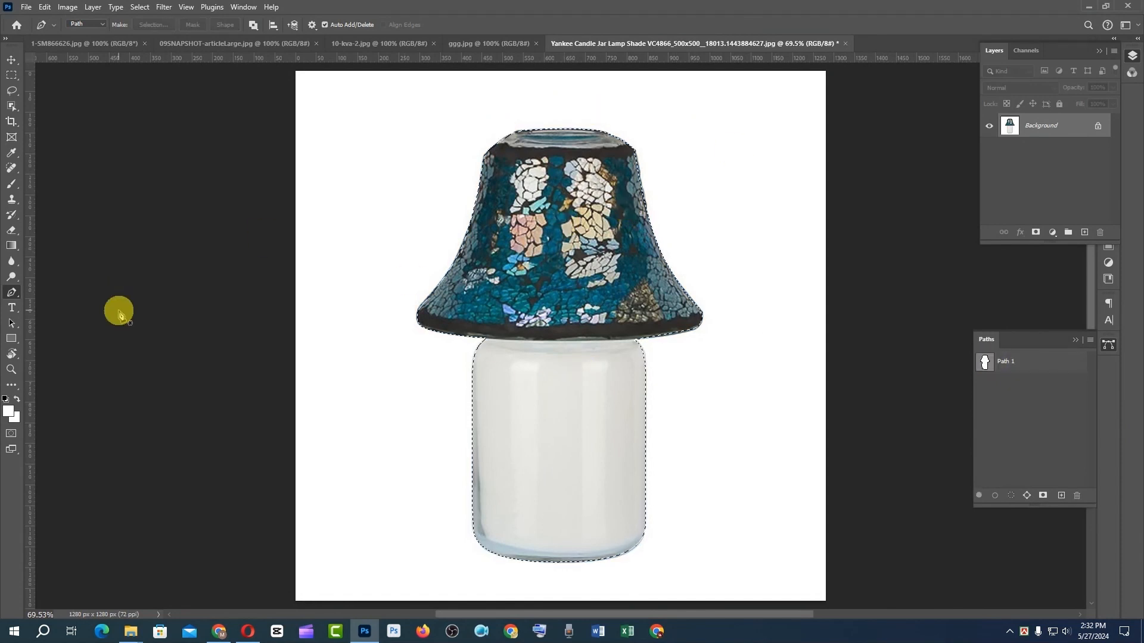
pyautogui.press('q')
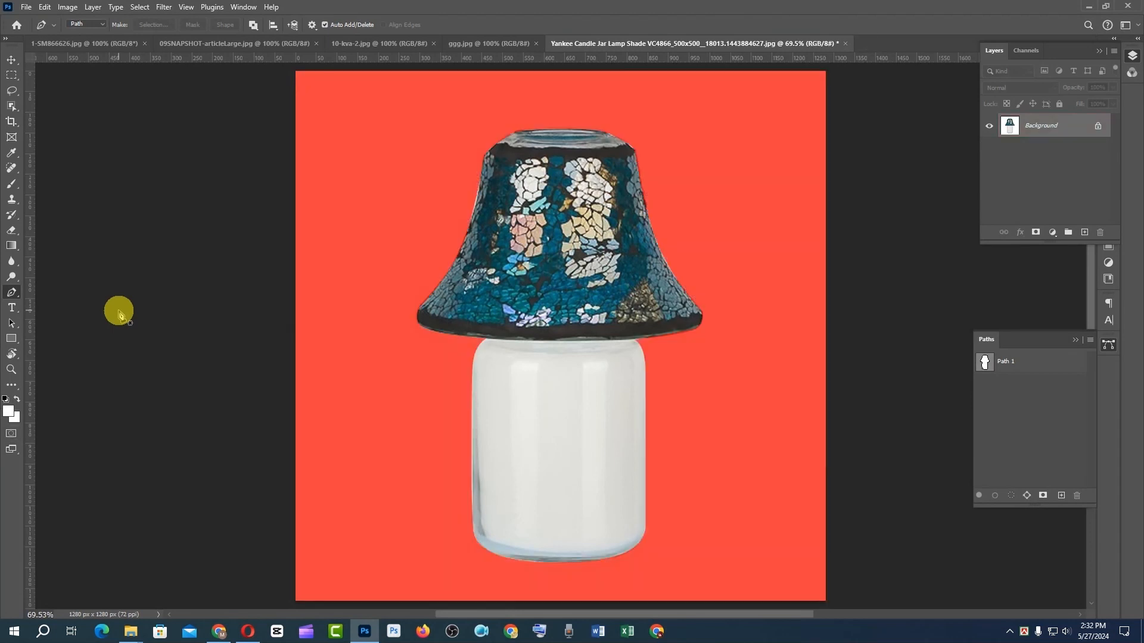
pyautogui.press('q')
pyautogui.press('q')
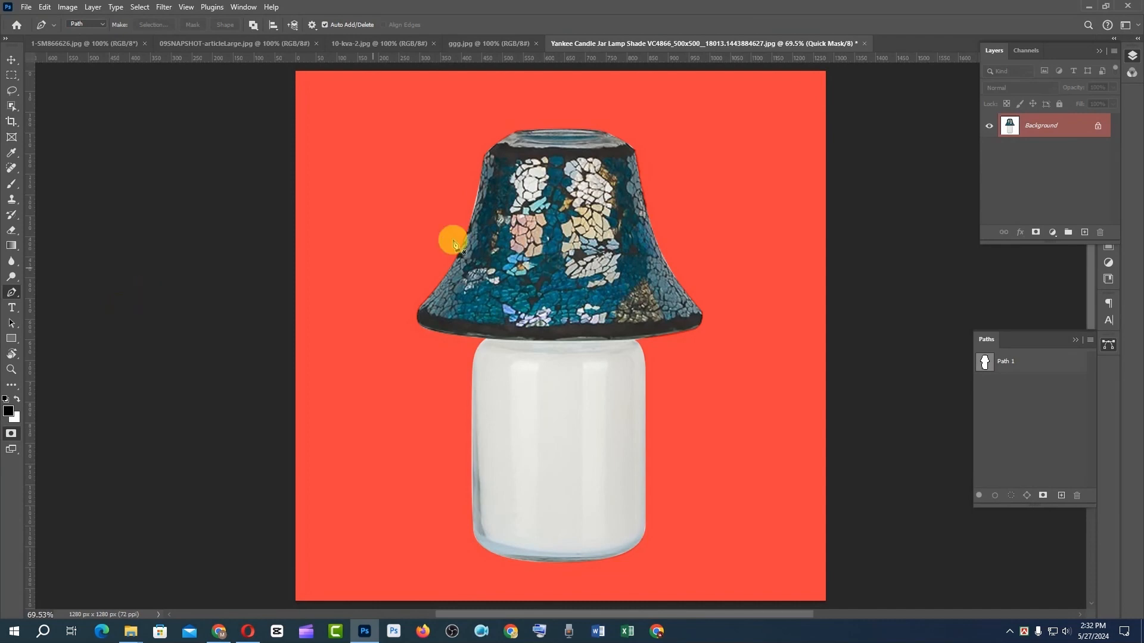
pyautogui.scroll(4, 493, 228)
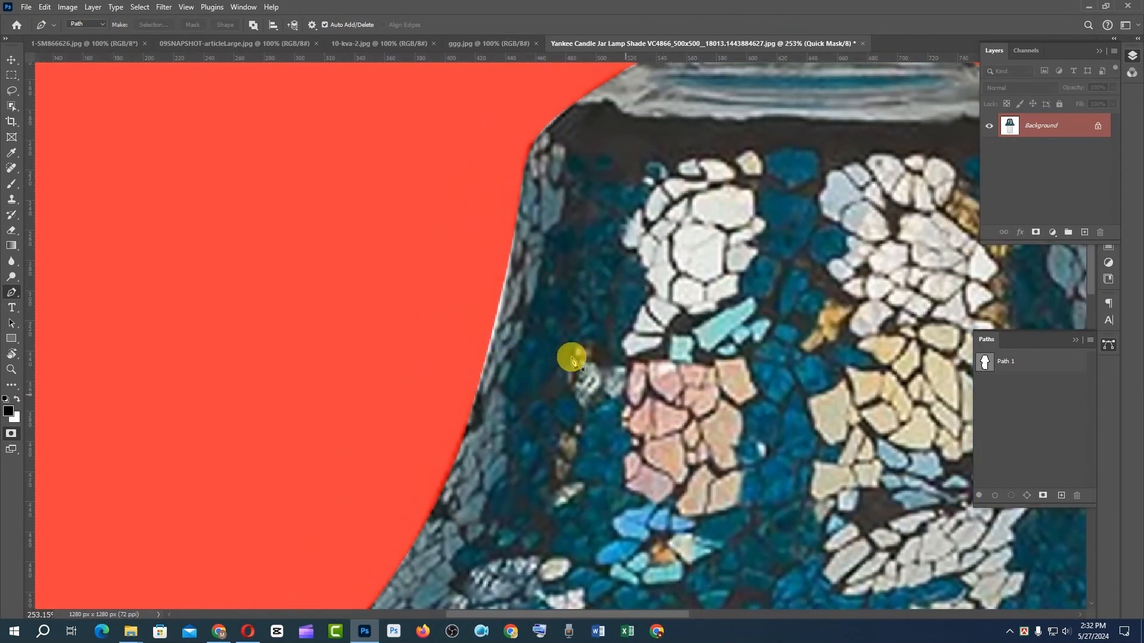
pyautogui.press('q')
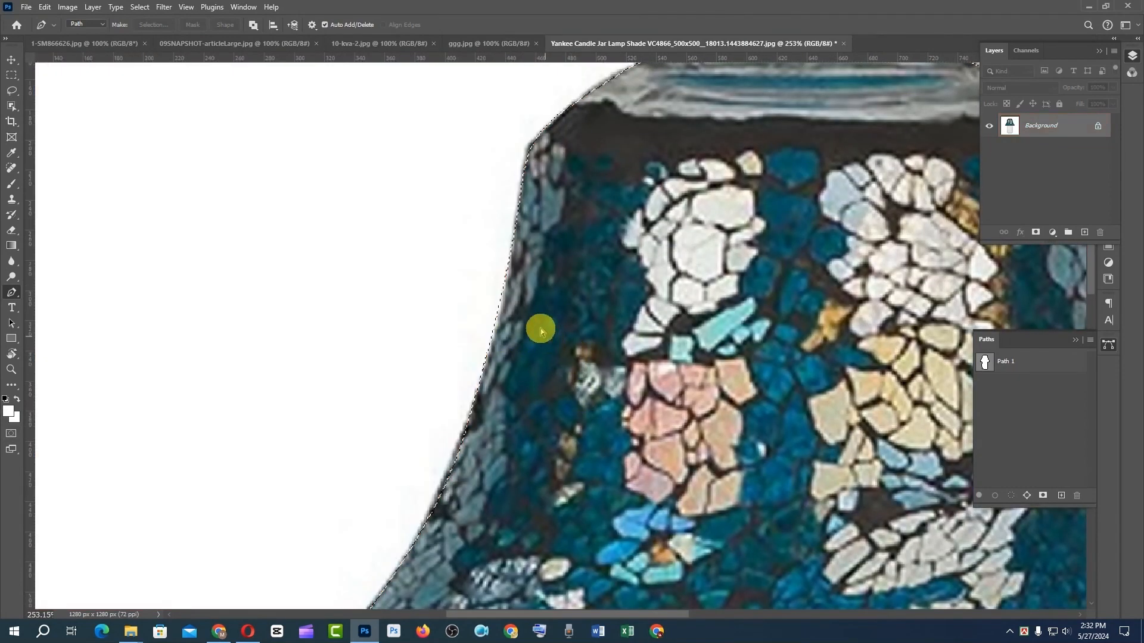
pyautogui.hotkey('ctrl', 'd')
# - Add an anchor to Path 1 on the shade's upper-left edge, nudge it inward, and adjust the neighbouring anchor to follow the edge
pyautogui.click(1000, 359)
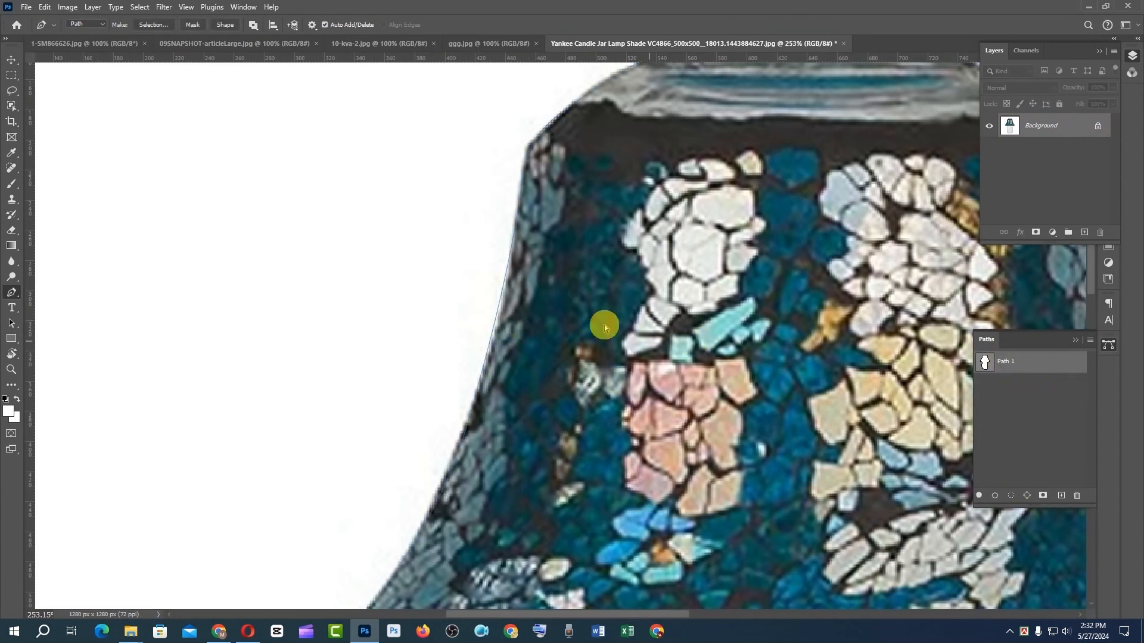
pyautogui.click(493, 327)
pyautogui.press('Right')
pyautogui.press('Right')
pyautogui.press('Right')
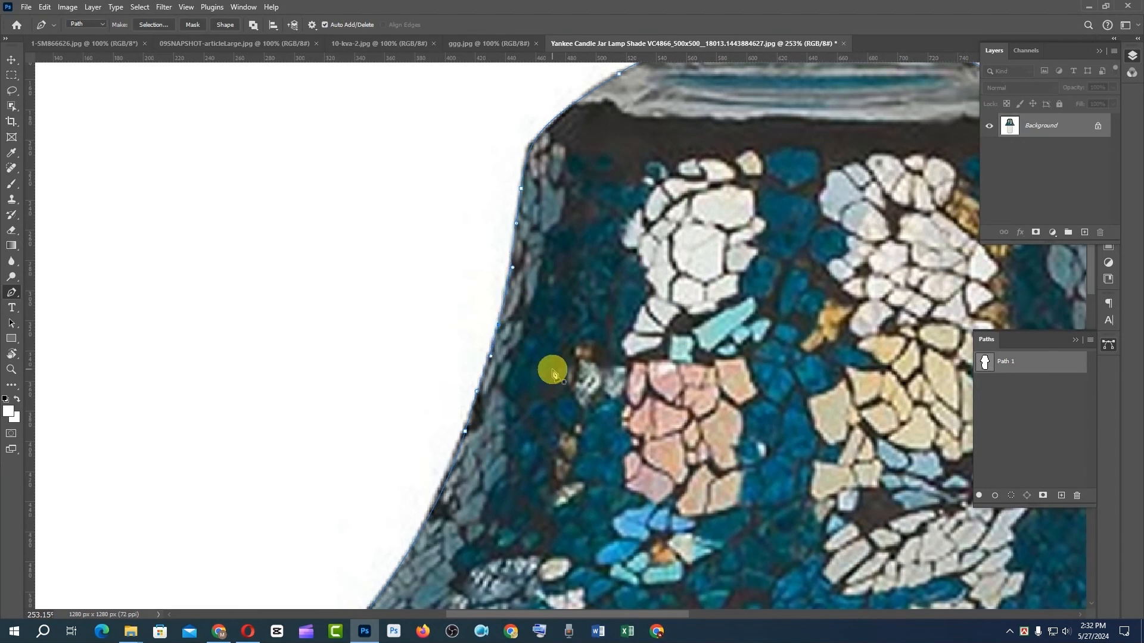
pyautogui.click(457, 457)
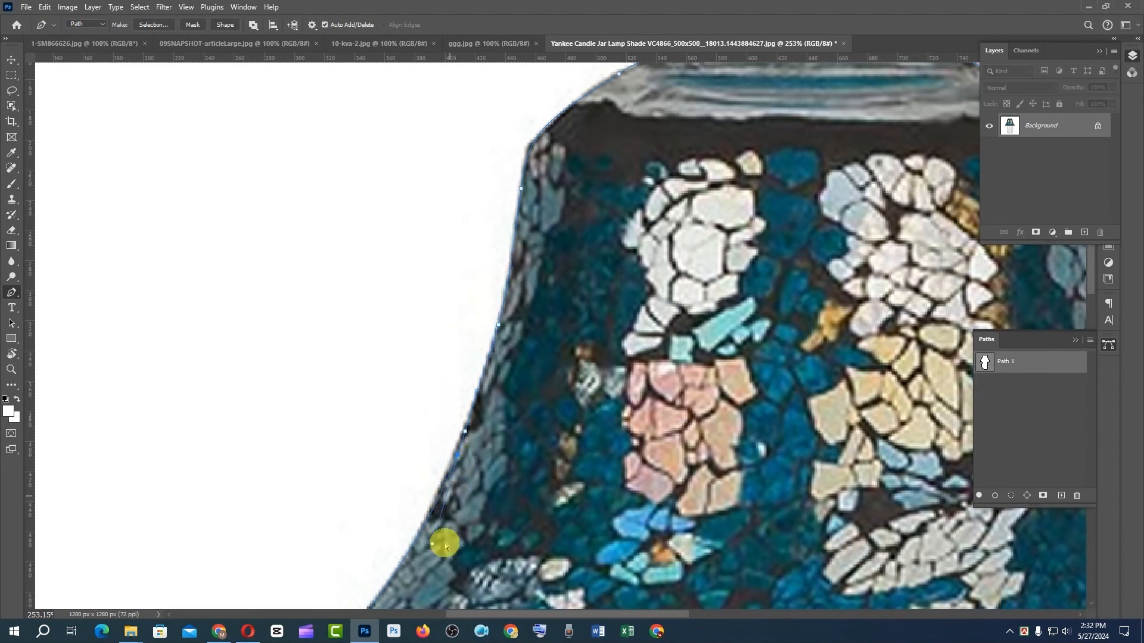
pyautogui.click(422, 559)
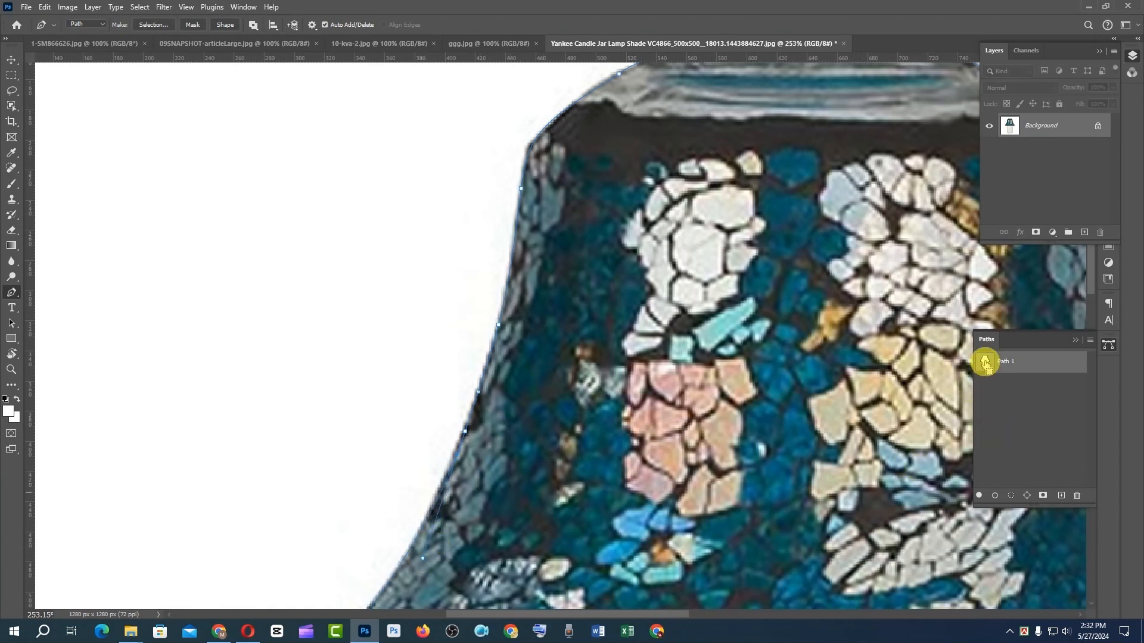
# - Load the corrected Path 1 as a selection, compare its left shade edge with the Quick Mask overlay on and off, and deselect
pyautogui.keyDown('ctrl'); pyautogui.click(985, 361); pyautogui.keyUp('ctrl')
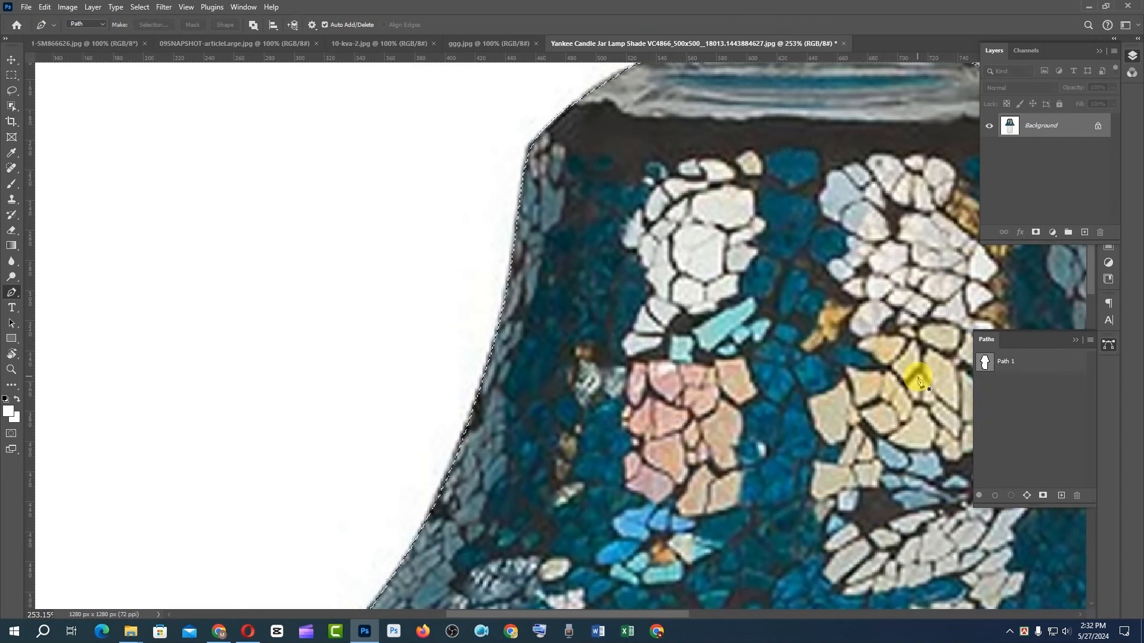
pyautogui.press('q')
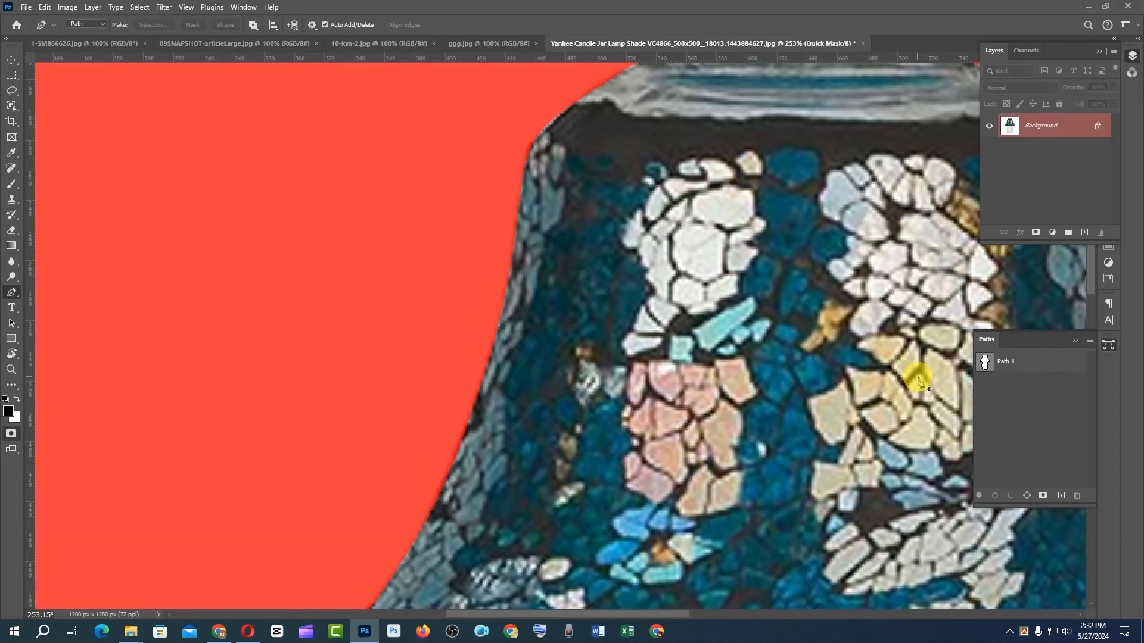
pyautogui.press('q')
pyautogui.press('q')
pyautogui.press('q')
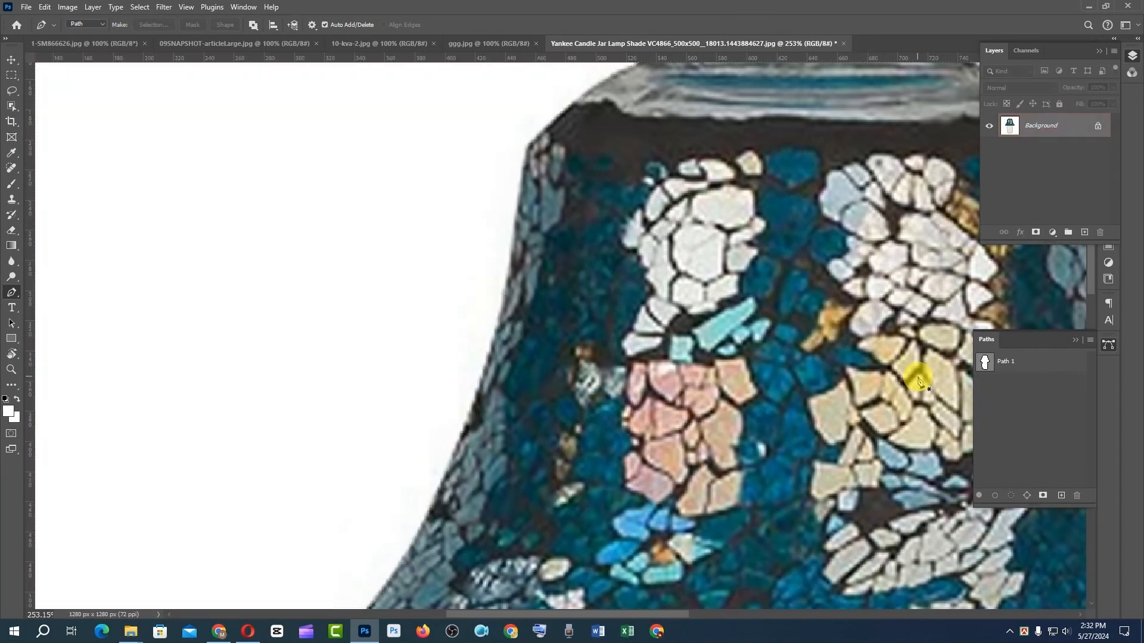
pyautogui.press('q')
pyautogui.press('q')
pyautogui.hotkey('ctrl', '0')
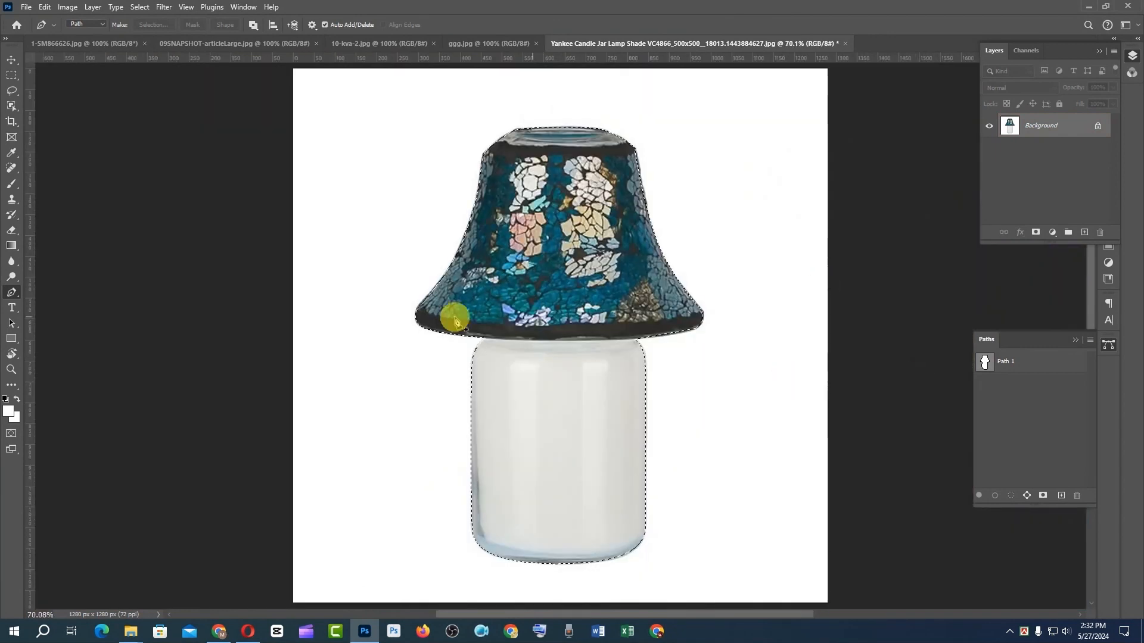
pyautogui.hotkey('ctrl', 'd')
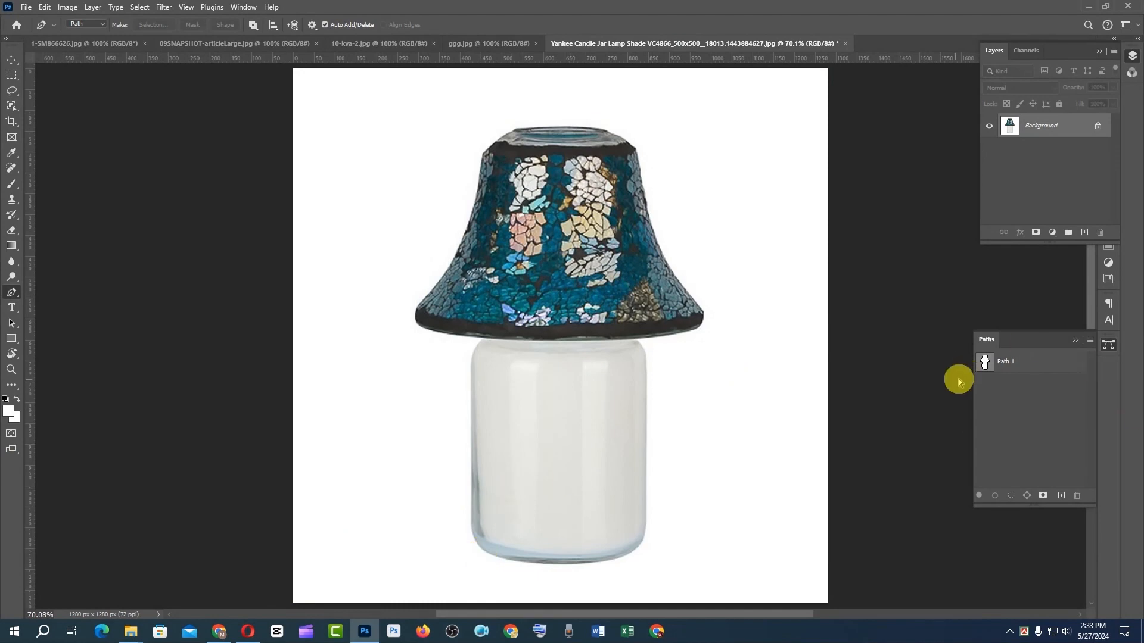
# - Load Path 1 as a selection and view the whole lamp with the Quick Mask overlay toggled on and off
pyautogui.keyDown('ctrl'); pyautogui.click(986, 362); pyautogui.keyUp('ctrl')
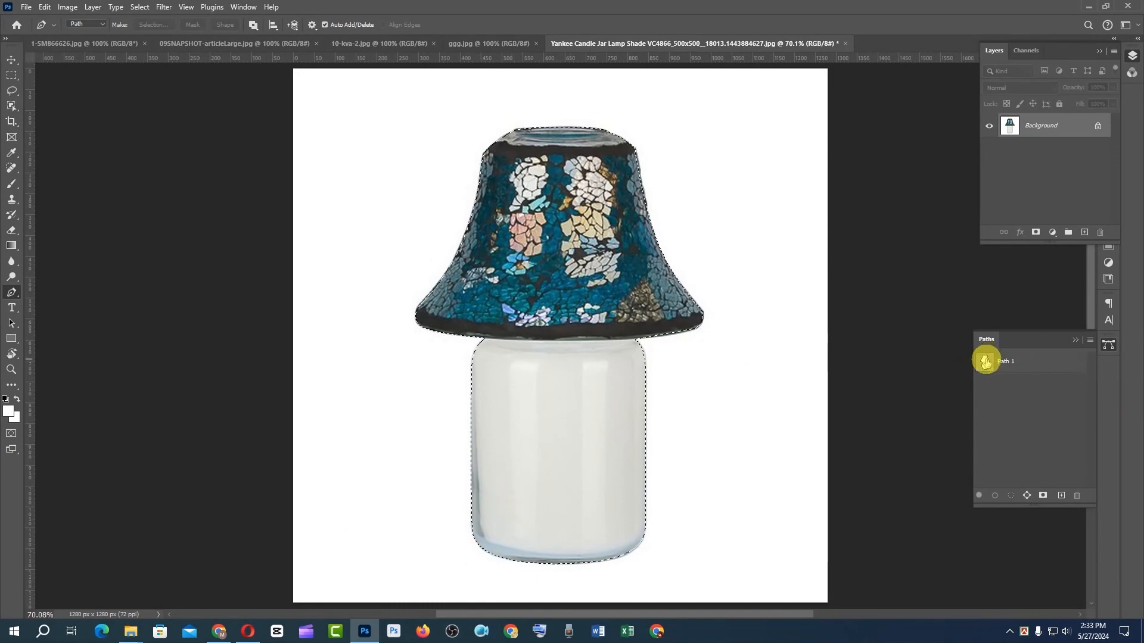
pyautogui.press('q')
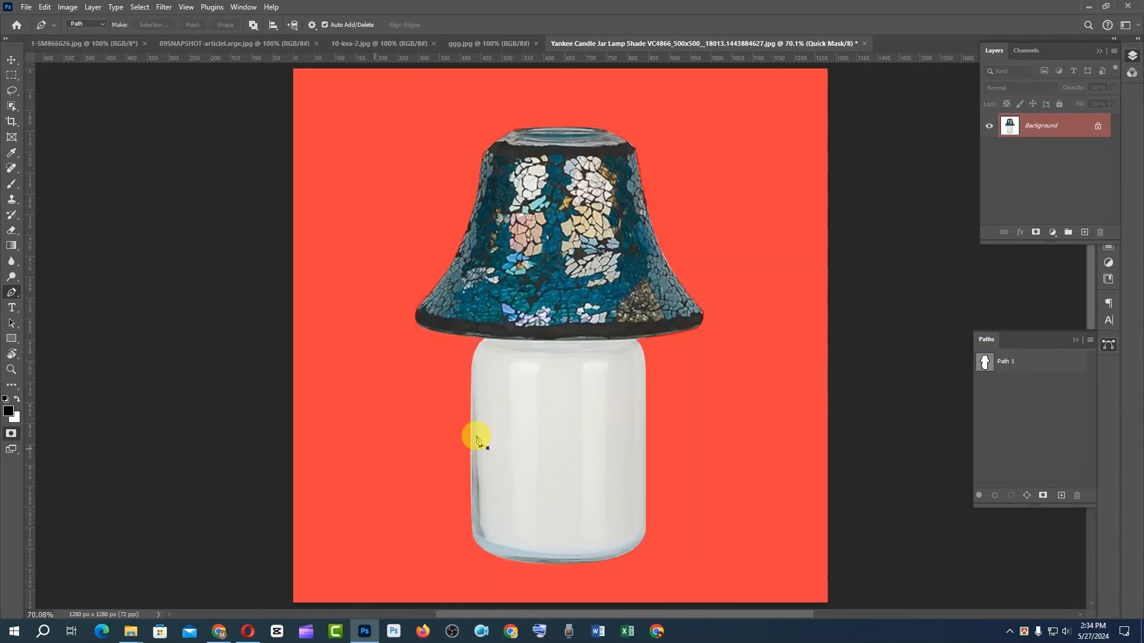
pyautogui.click(12, 434)
pyautogui.click(12, 434)
pyautogui.click(12, 435)
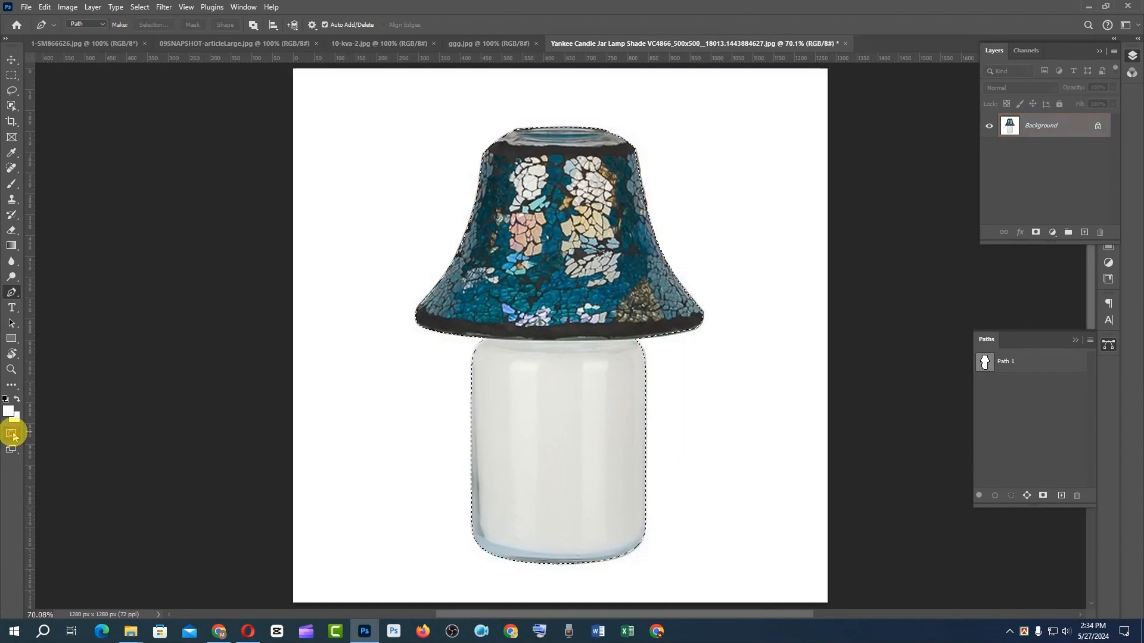
pyautogui.click(12, 434)
pyautogui.click(11, 435)
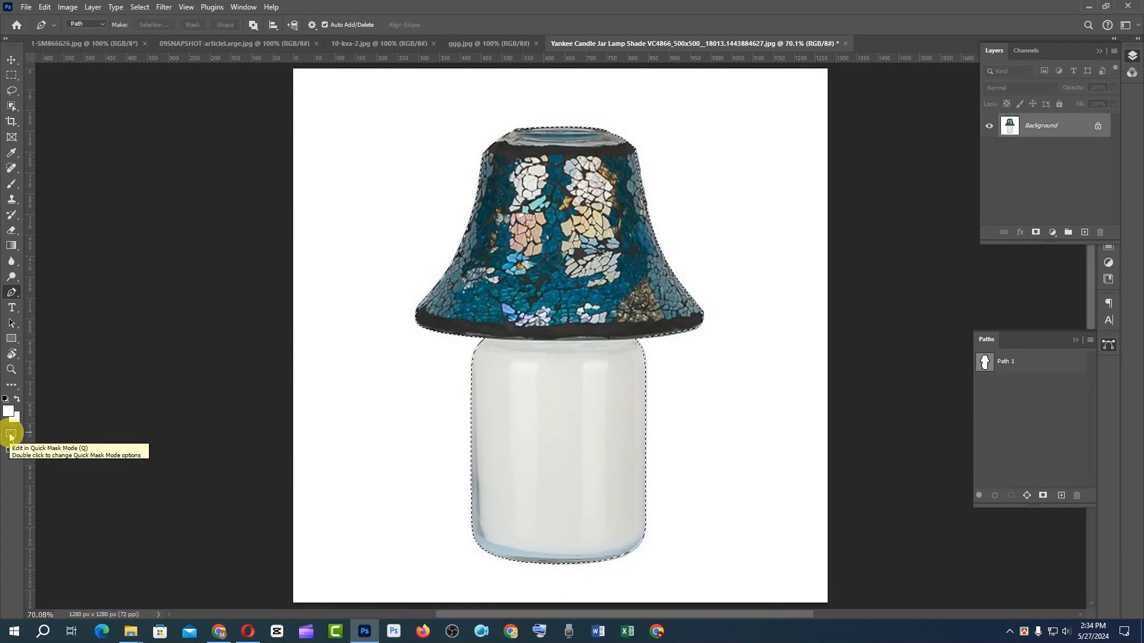
# - Set the Quick Mask overlay color's opacity to 50%, leave Quick Mask mode, and deselect
pyautogui.doubleClick(11, 435)
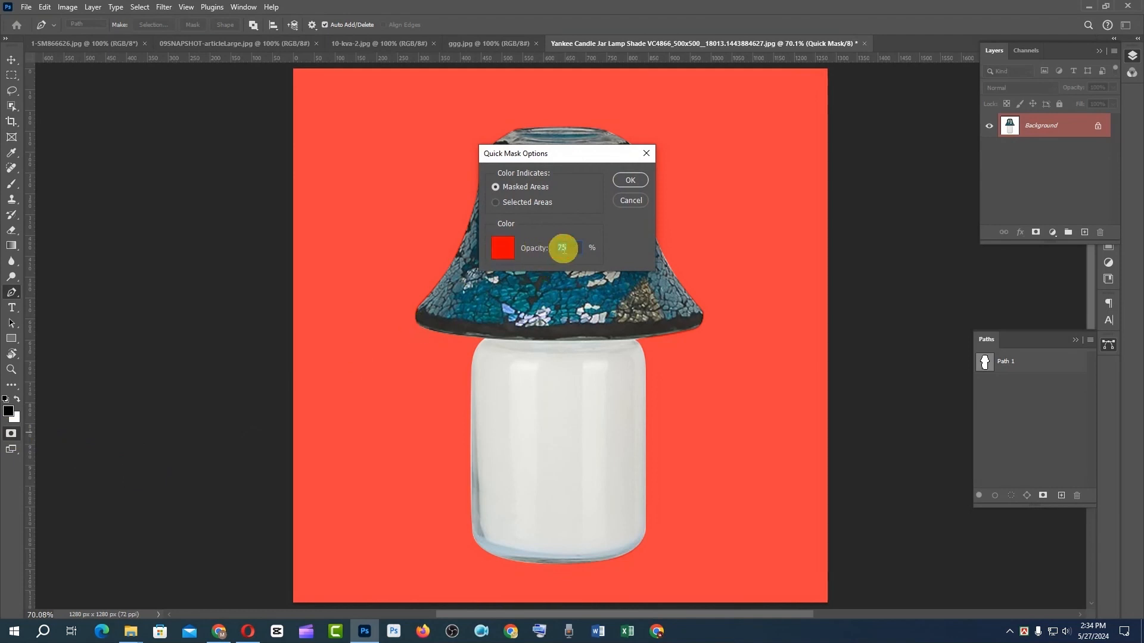
pyautogui.write('5')
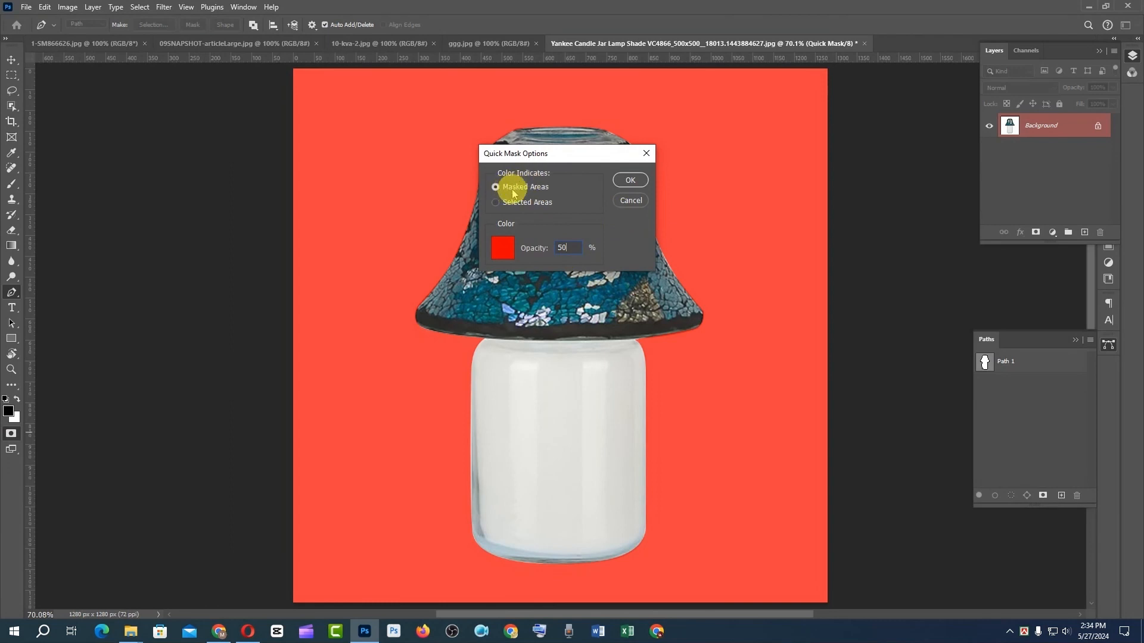
pyautogui.click(630, 180)
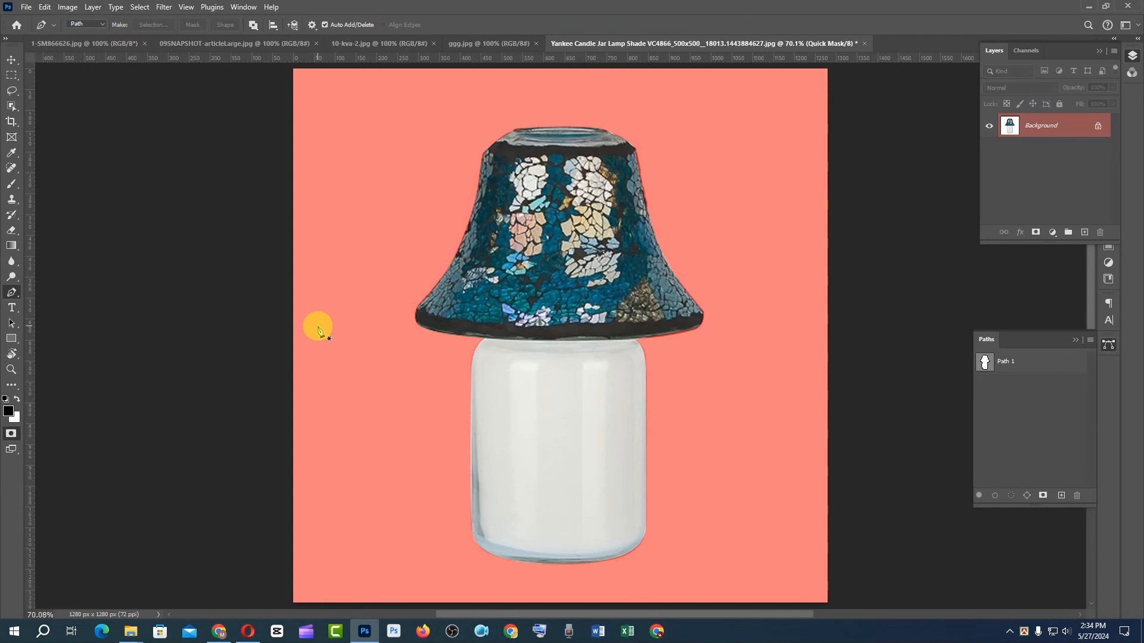
pyautogui.press('q')
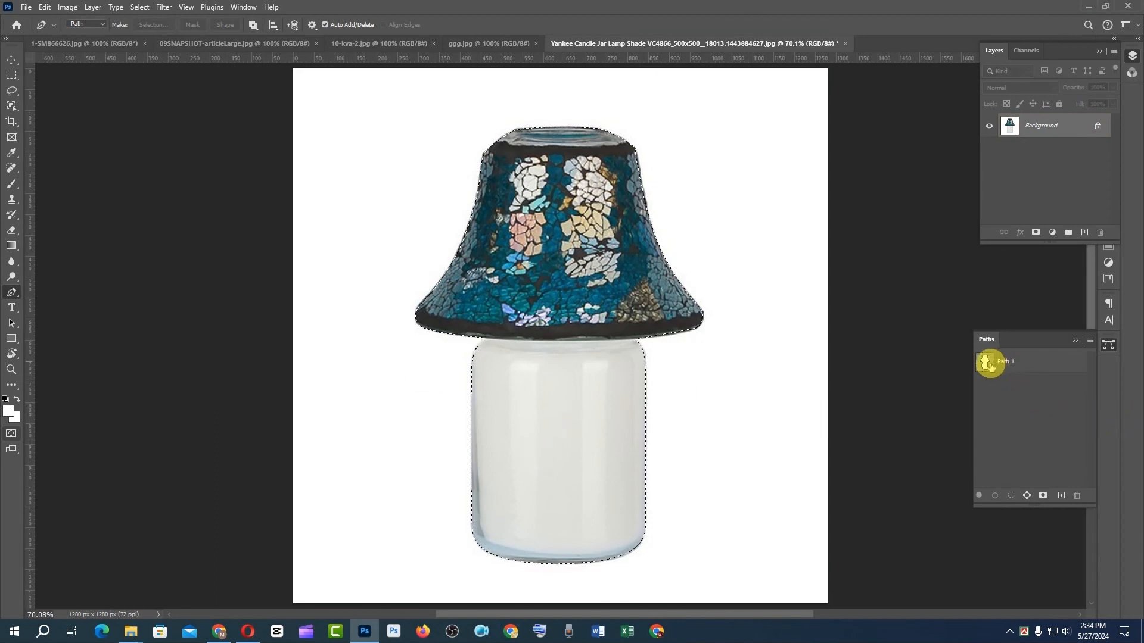
pyautogui.hotkey('ctrl', 'd')
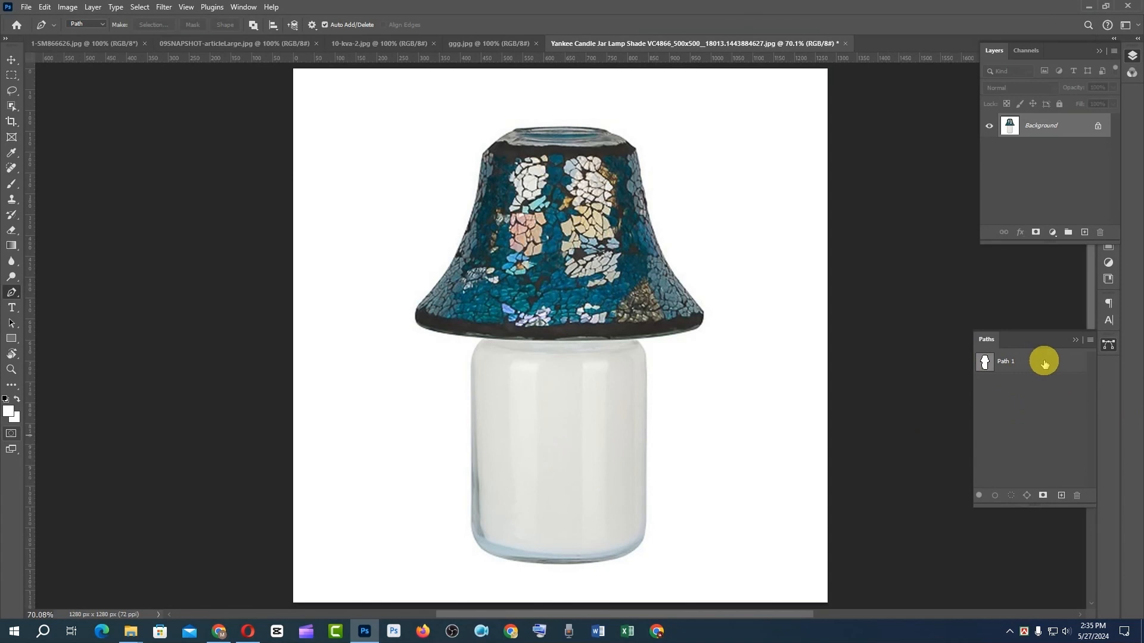
# - Duplicate Path 1 under the name Path 2, and delete that duplicate
pyautogui.moveTo(1045, 359); pyautogui.dragTo(1064, 499)
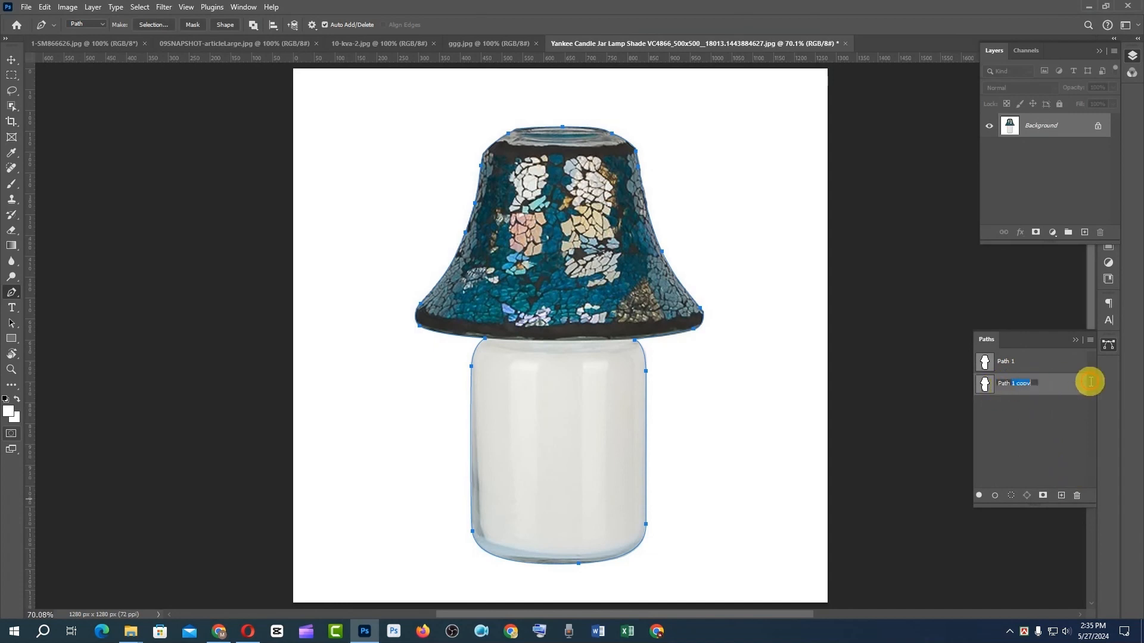
pyautogui.write('Path 2')
pyautogui.click(1065, 417)
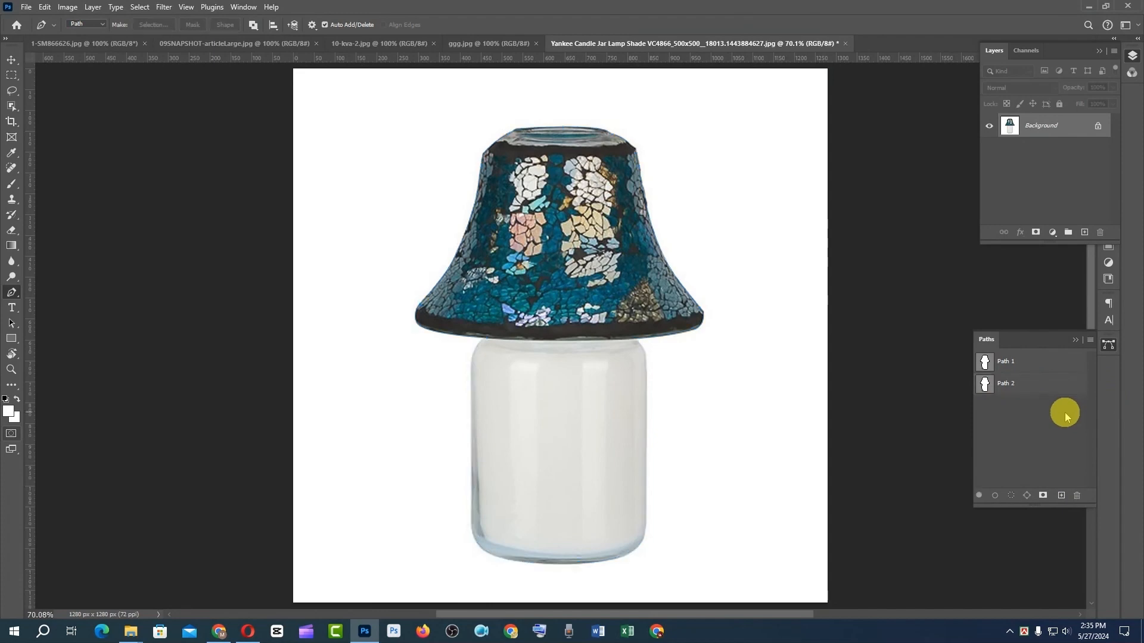
pyautogui.click(986, 384)
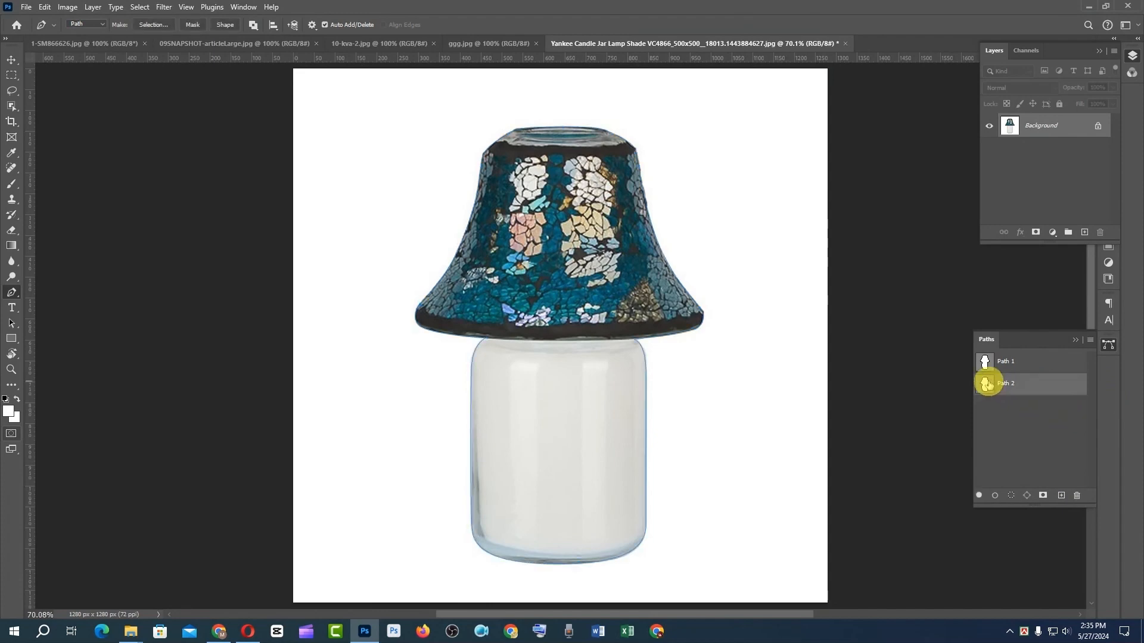
pyautogui.moveTo(1032, 386); pyautogui.dragTo(1077, 495)
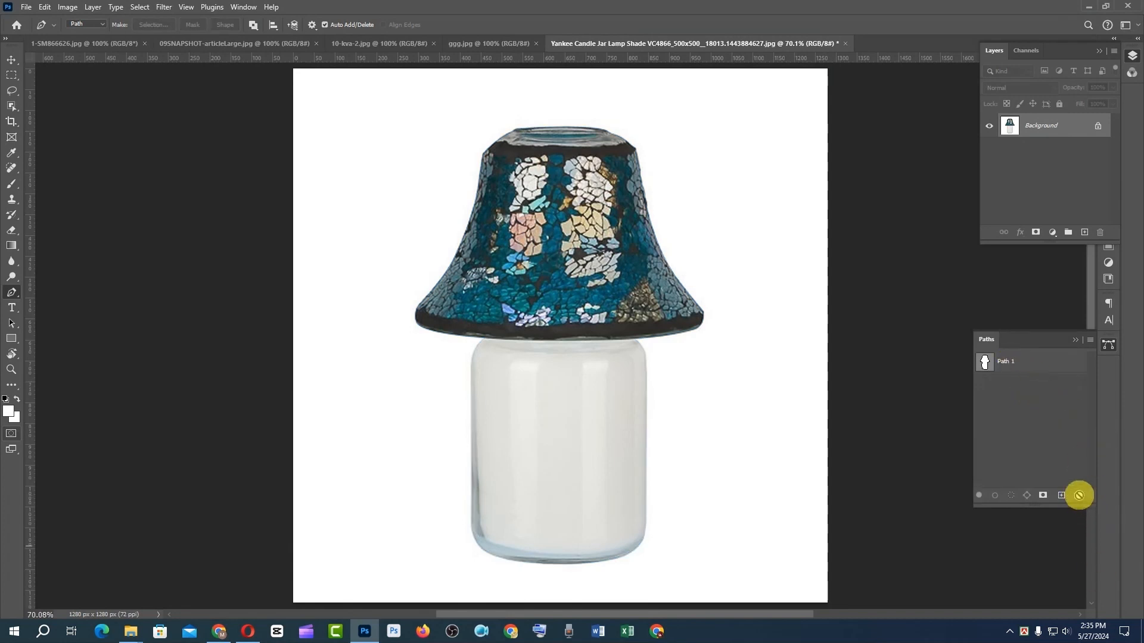
# - Create a new empty path and paste a copy of the complete lamp outline from Path 1 into it
pyautogui.click(1062, 496)
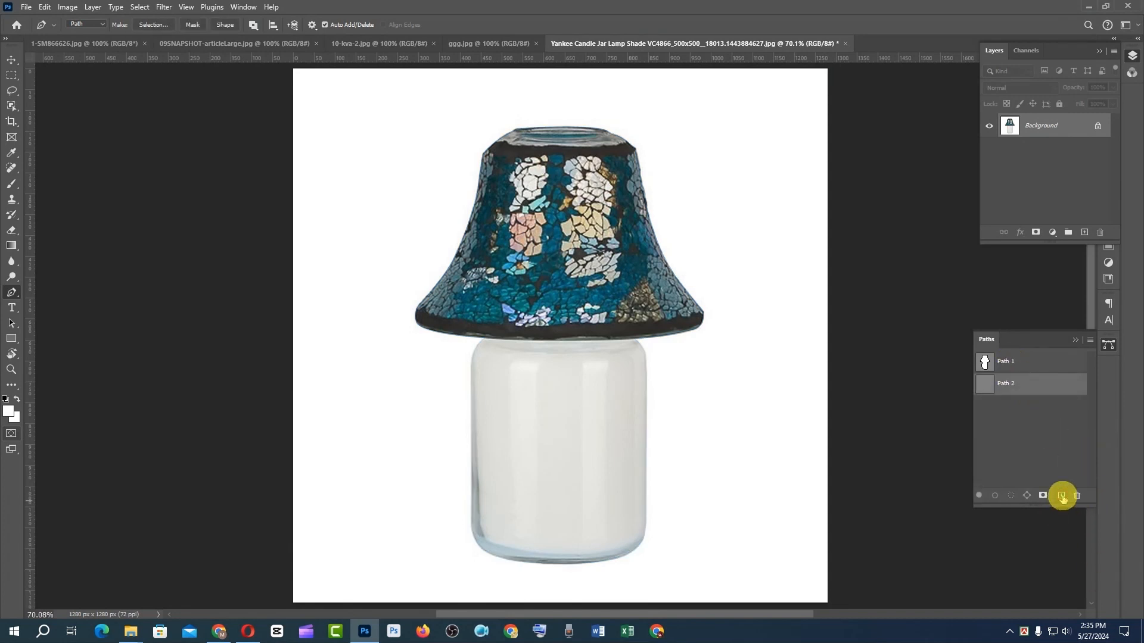
pyautogui.click(1007, 366)
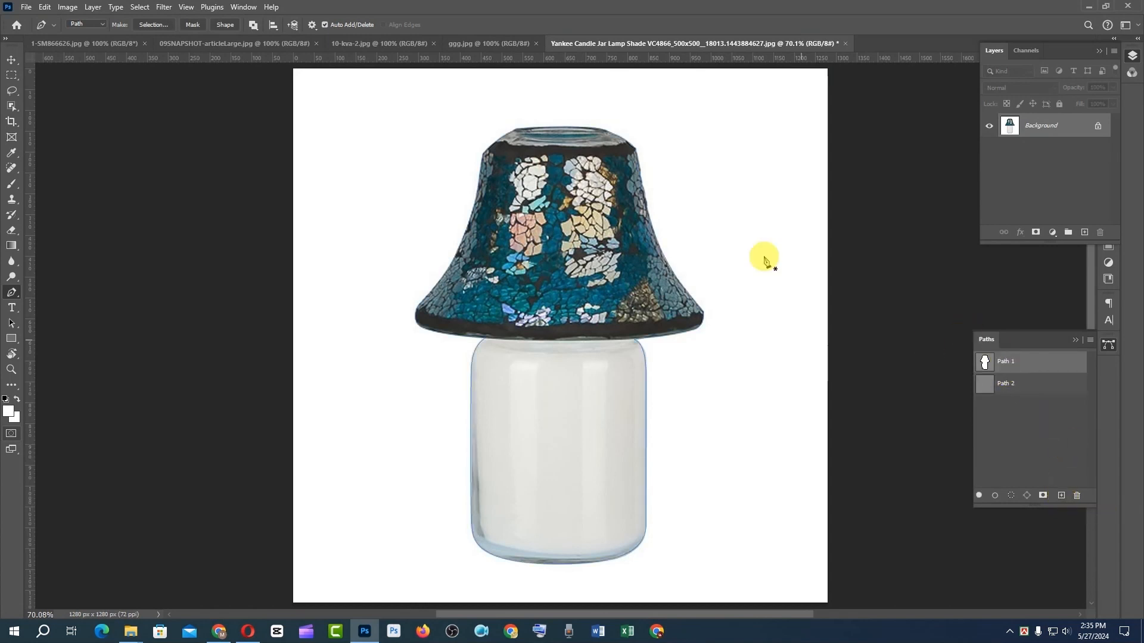
pyautogui.moveTo(745, 107); pyautogui.dragTo(356, 592)
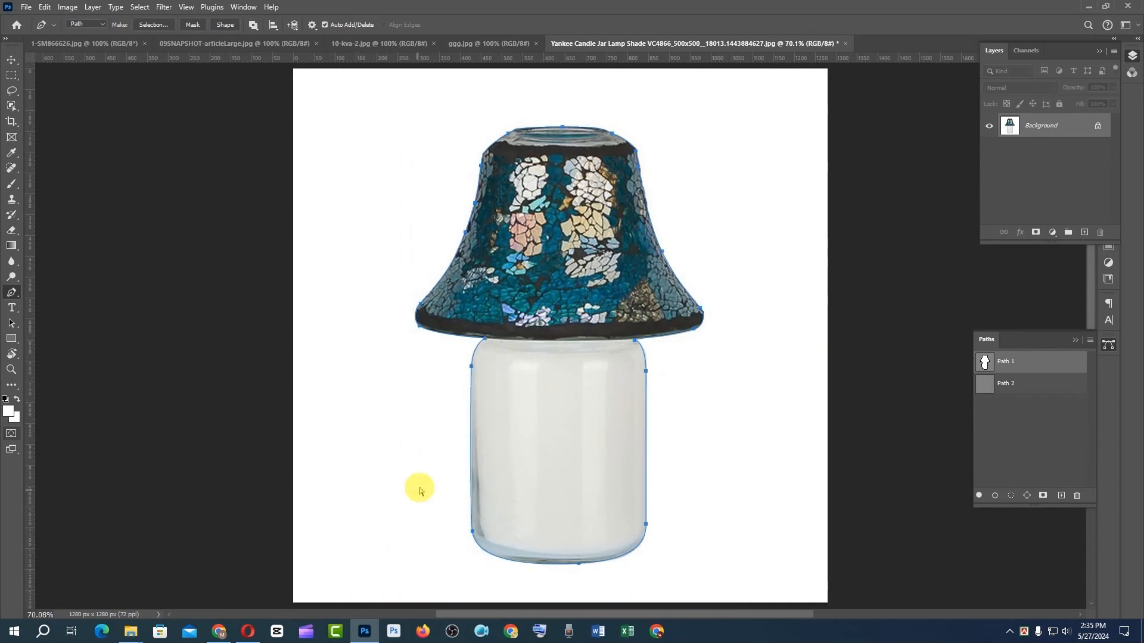
pyautogui.click(1031, 385)
pyautogui.hotkey('ctrl', 'v')
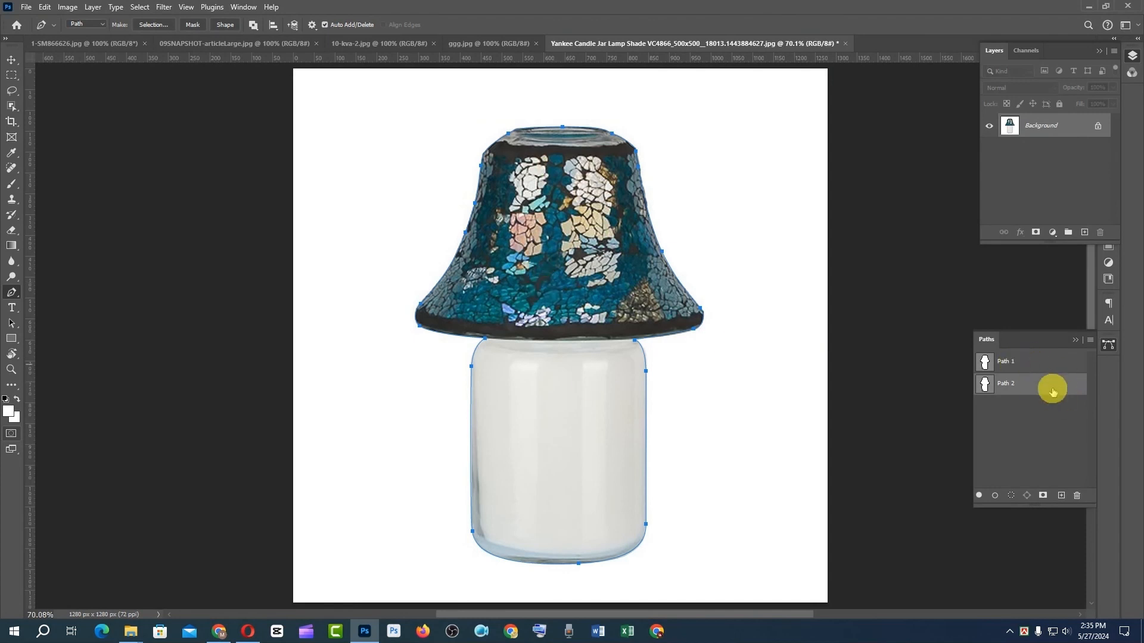
# - Undo the full-outline paste and copy only the jar's anchor points from Path 1 into Path 2
pyautogui.hotkey('ctrl', 'z')
pyautogui.click(999, 368)
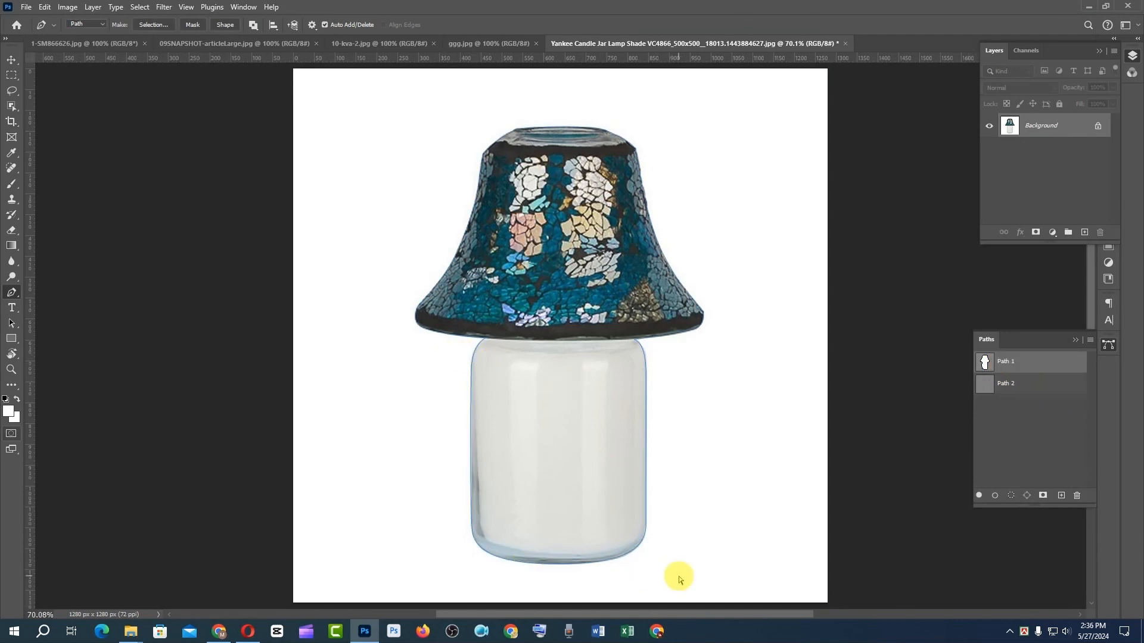
pyautogui.moveTo(681, 579); pyautogui.dragTo(405, 346)
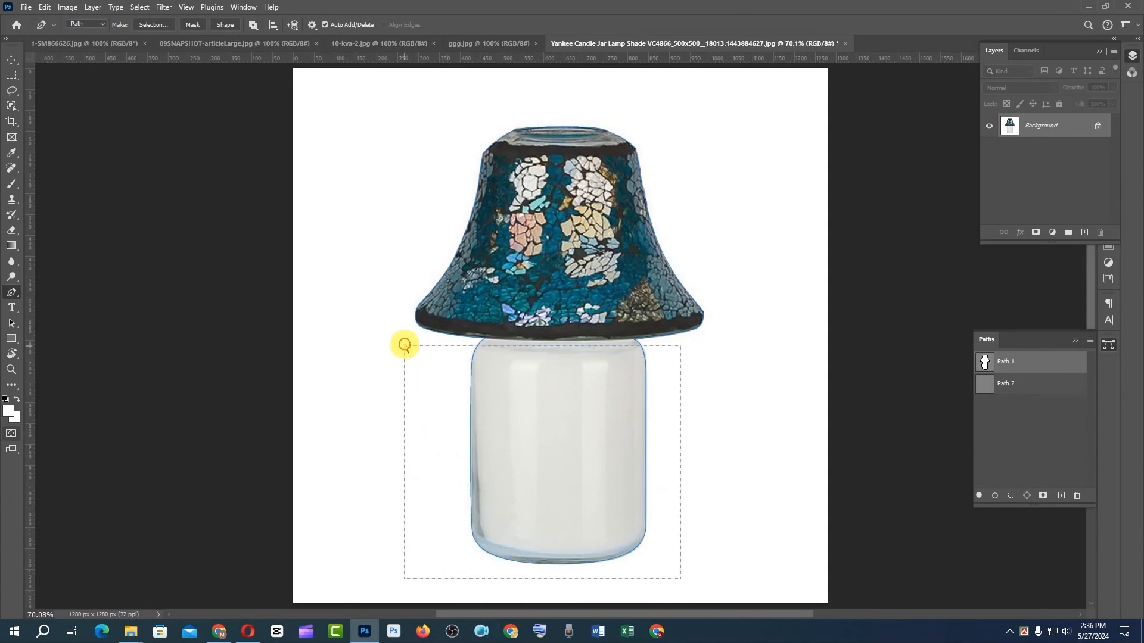
pyautogui.moveTo(405, 346); pyautogui.dragTo(406, 345)
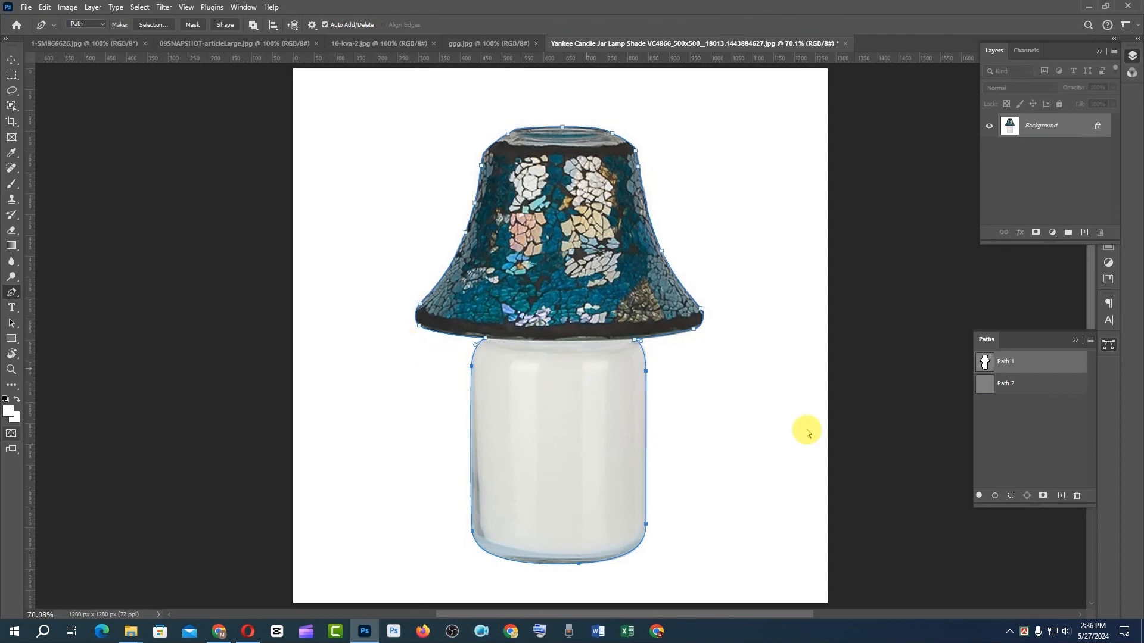
pyautogui.click(1014, 383)
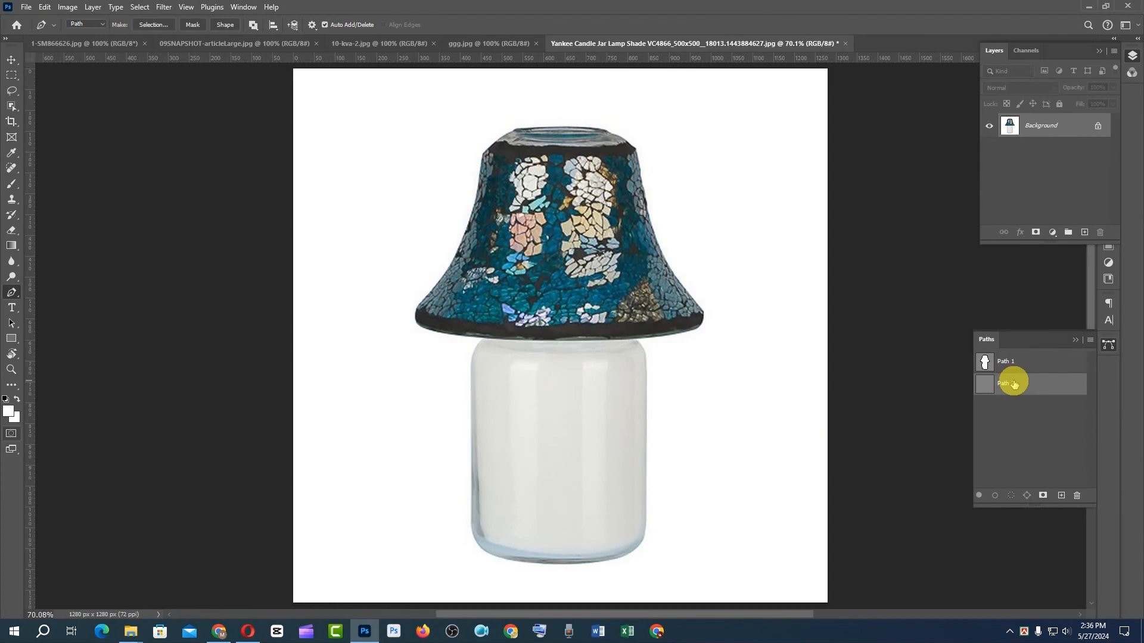
pyautogui.hotkey('ctrl', 'v')
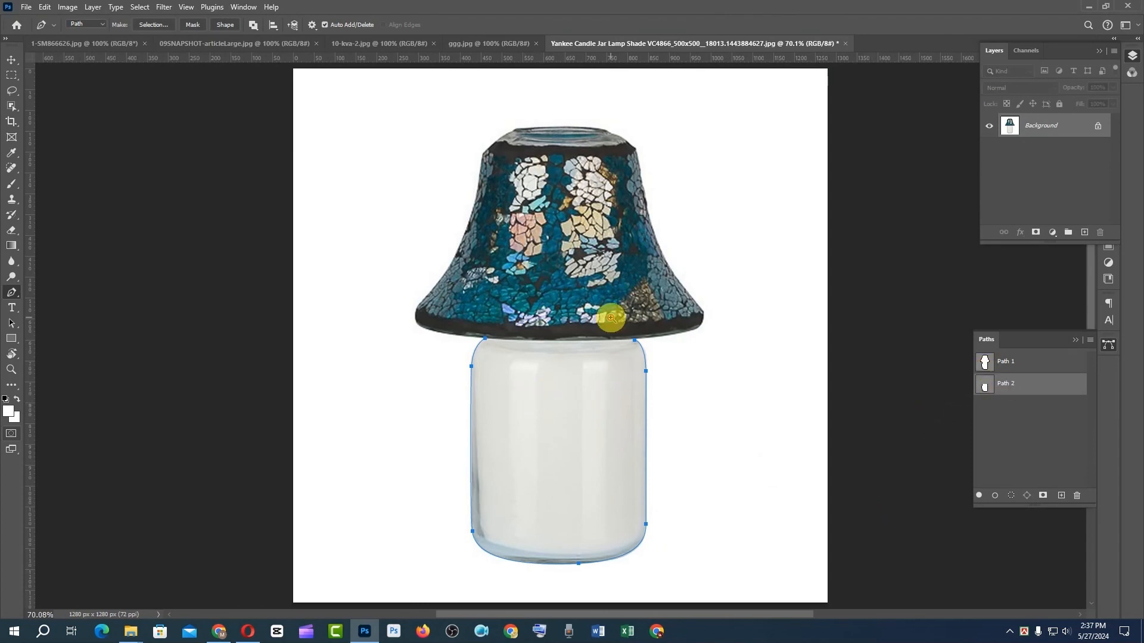
# - Close the open top of the jar outline in Path 2 with a curved Pen tool segment just below the lampshade rim
pyautogui.scroll(1, 607, 316)
pyautogui.moveTo(524, 488); pyautogui.dragTo(534, 348)
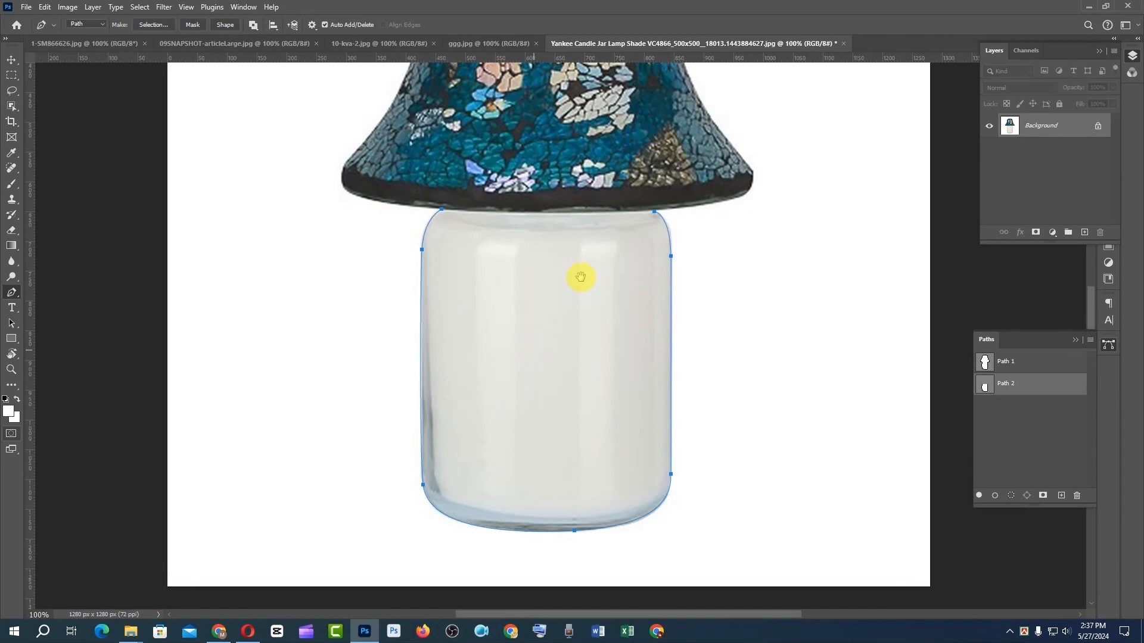
pyautogui.scroll(1, 577, 242)
pyautogui.moveTo(604, 367); pyautogui.dragTo(611, 421)
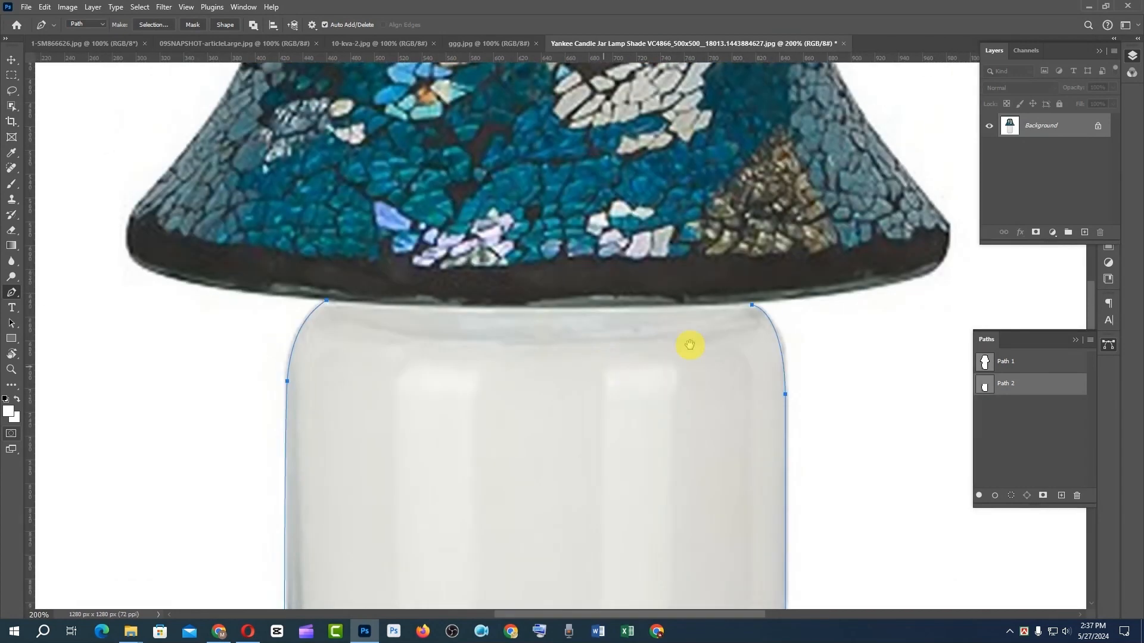
pyautogui.click(752, 307)
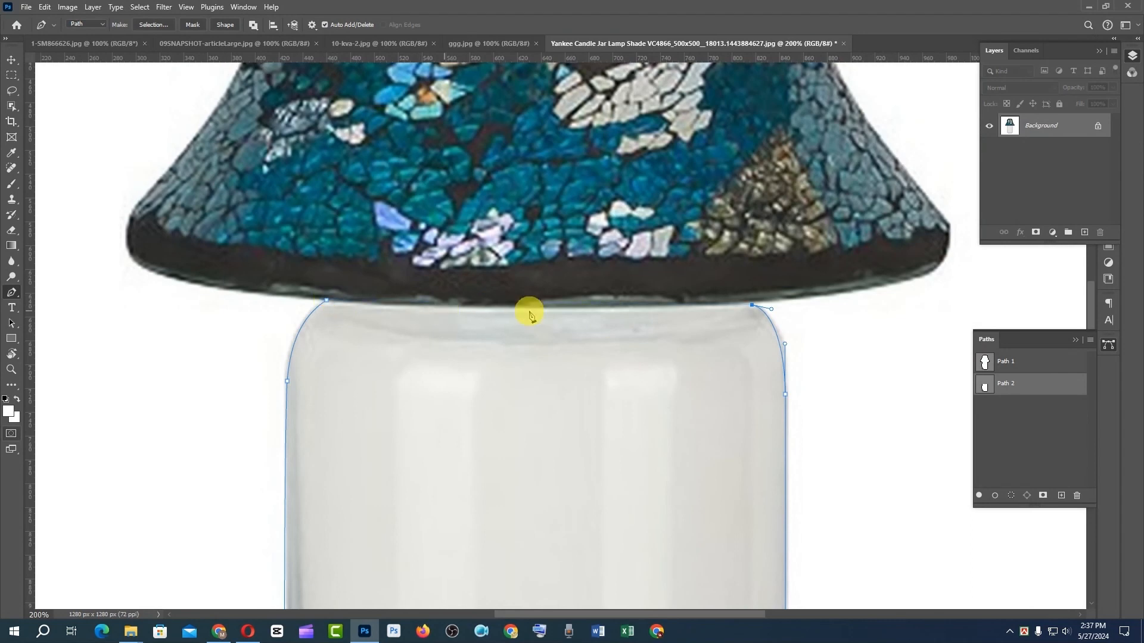
pyautogui.moveTo(504, 308); pyautogui.dragTo(393, 309)
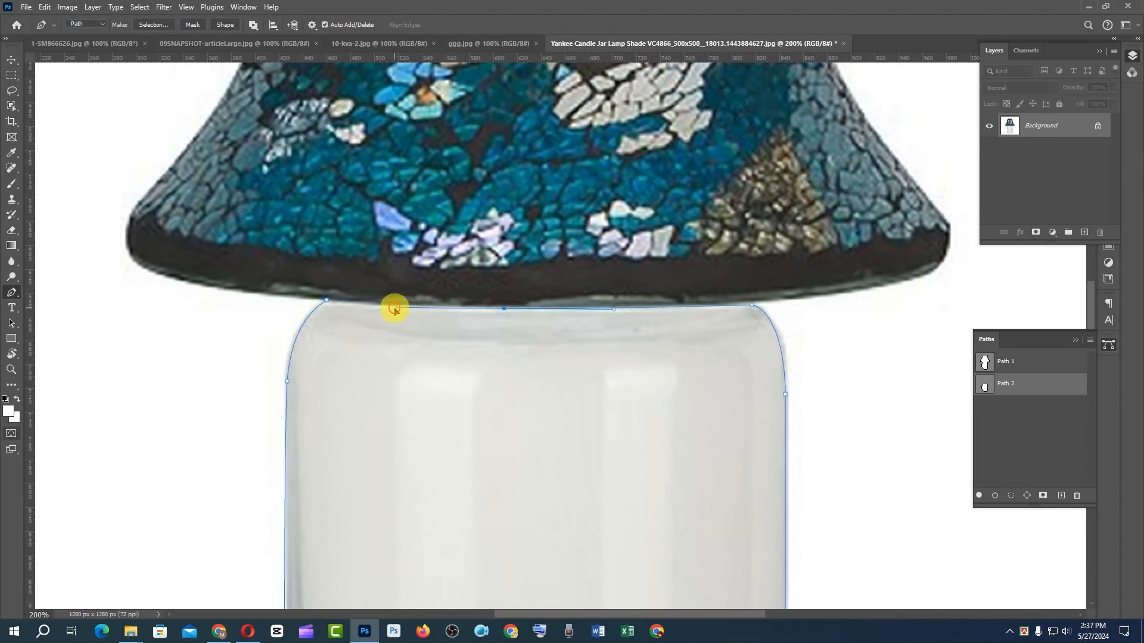
pyautogui.click(326, 303)
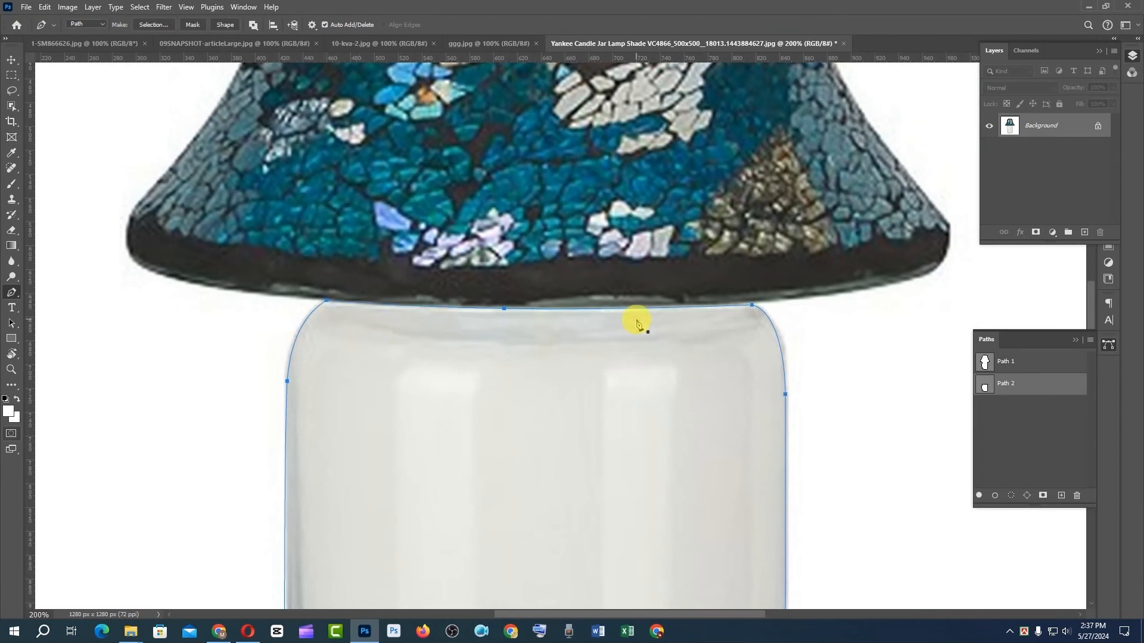
pyautogui.hotkey('ctrl', '0')
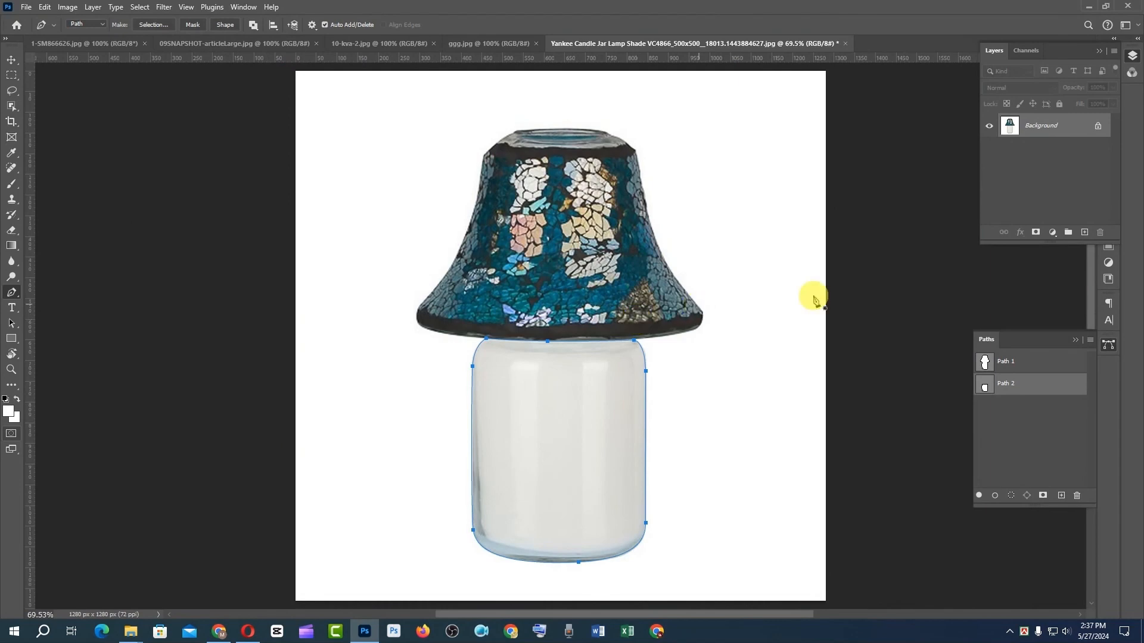
# - Load Path 2 as a selection, check the jar area with Quick Mask toggled on and off, and deselect
pyautogui.keyDown('ctrl'); pyautogui.click(985, 388); pyautogui.keyUp('ctrl')
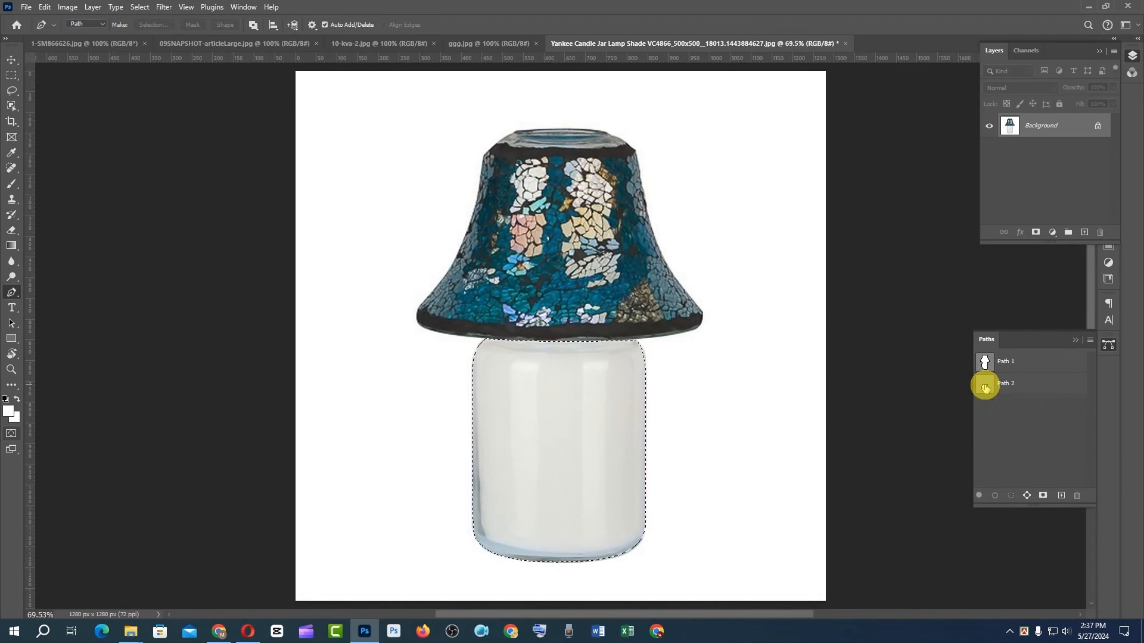
pyautogui.press('q')
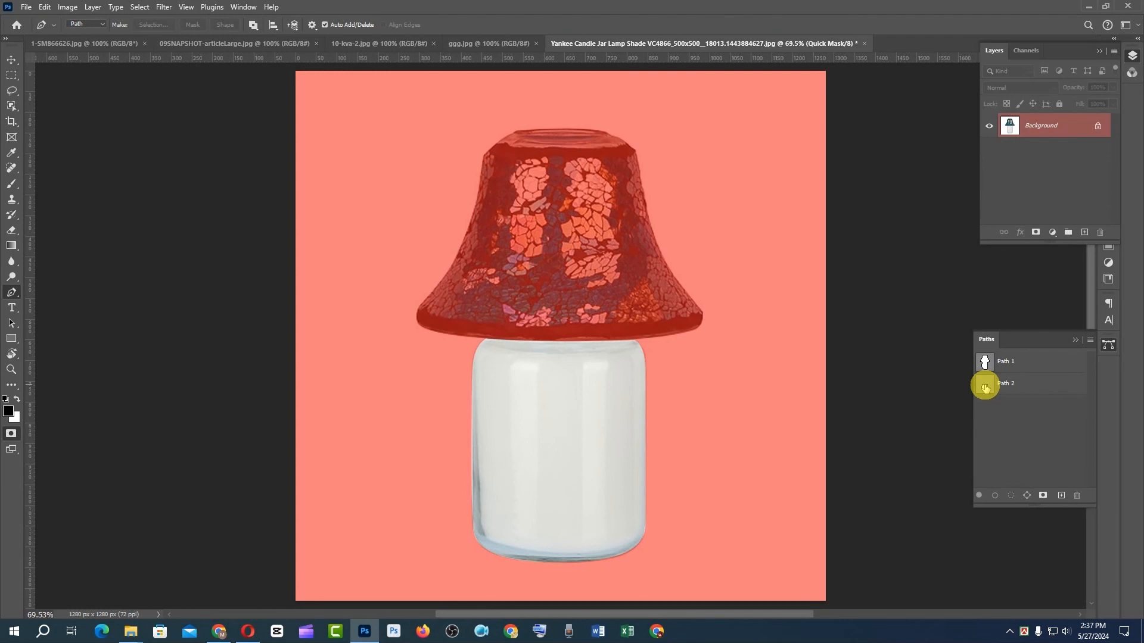
pyautogui.press('q')
pyautogui.press('q')
pyautogui.press('q')
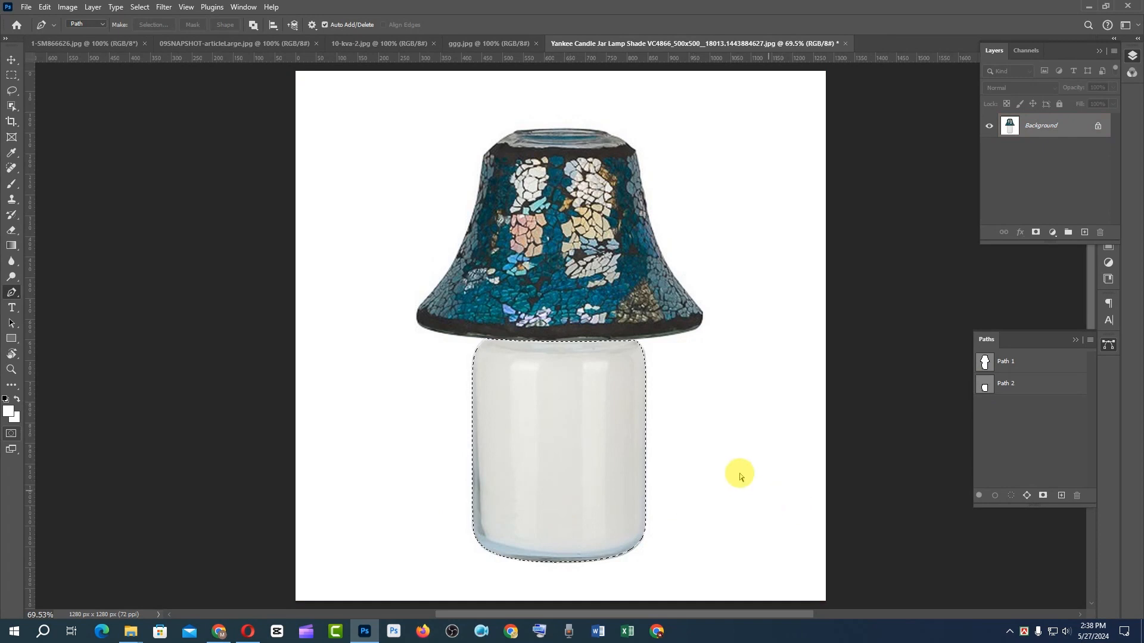
pyautogui.hotkey('ctrl', 'd')
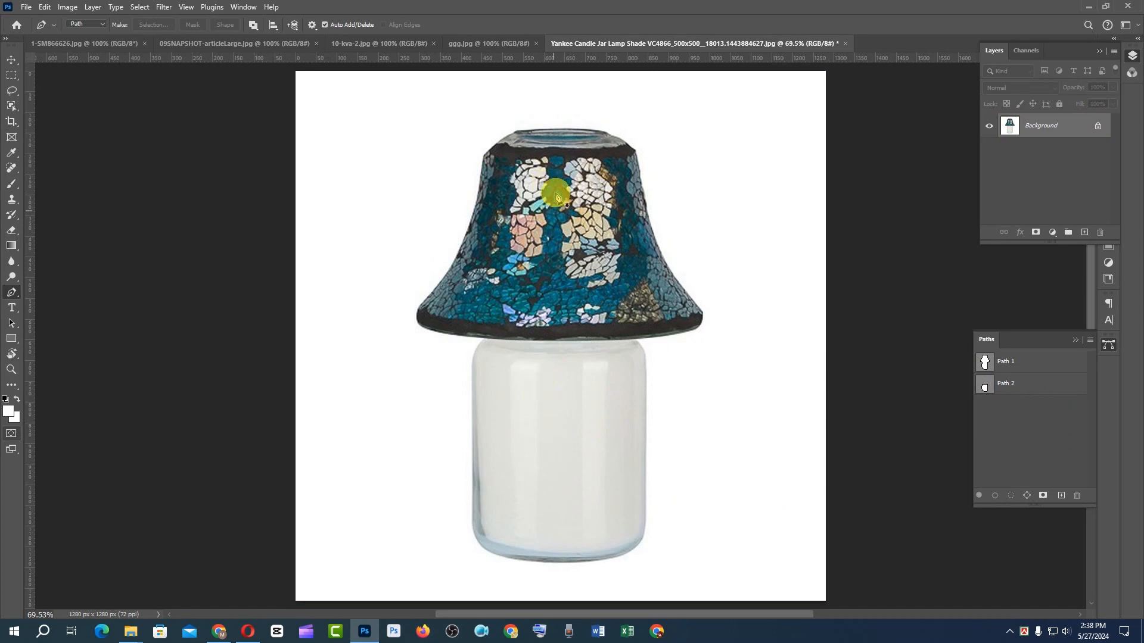
# - Load Path 1 as a selection, subtract Path 2 from it, and preview the lampshade selection in Quick Mask
pyautogui.keyDown('ctrl'); pyautogui.click(985, 362); pyautogui.keyUp('ctrl')
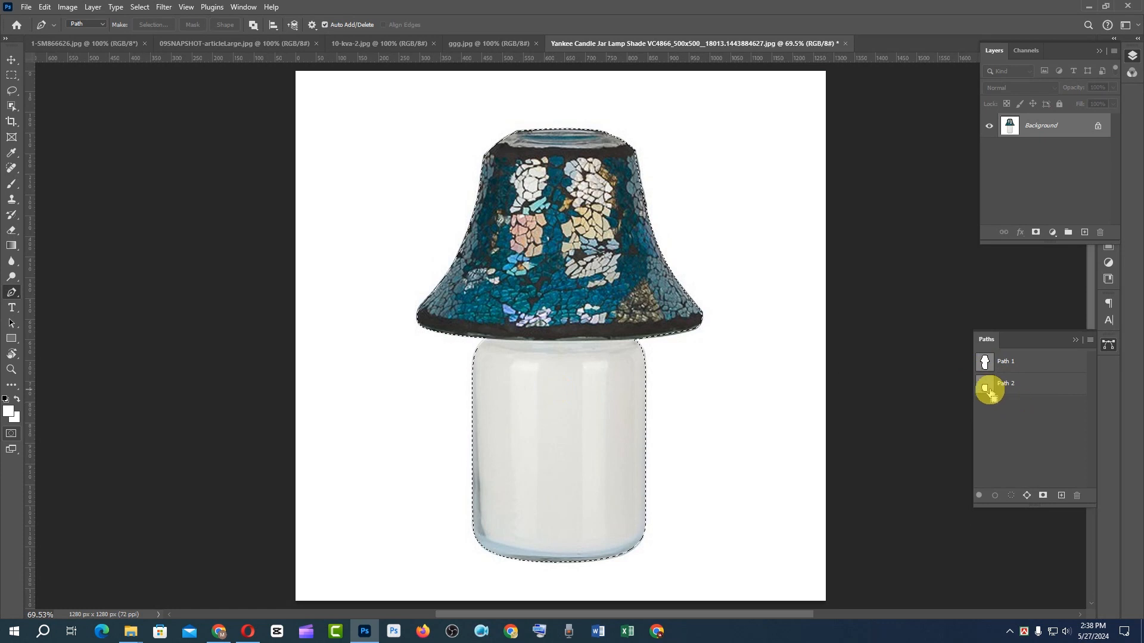
pyautogui.keyDown('ctrl'); pyautogui.keyDown('alt'); pyautogui.click(985, 390); pyautogui.keyUp('alt'); pyautogui.keyUp('ctrl')
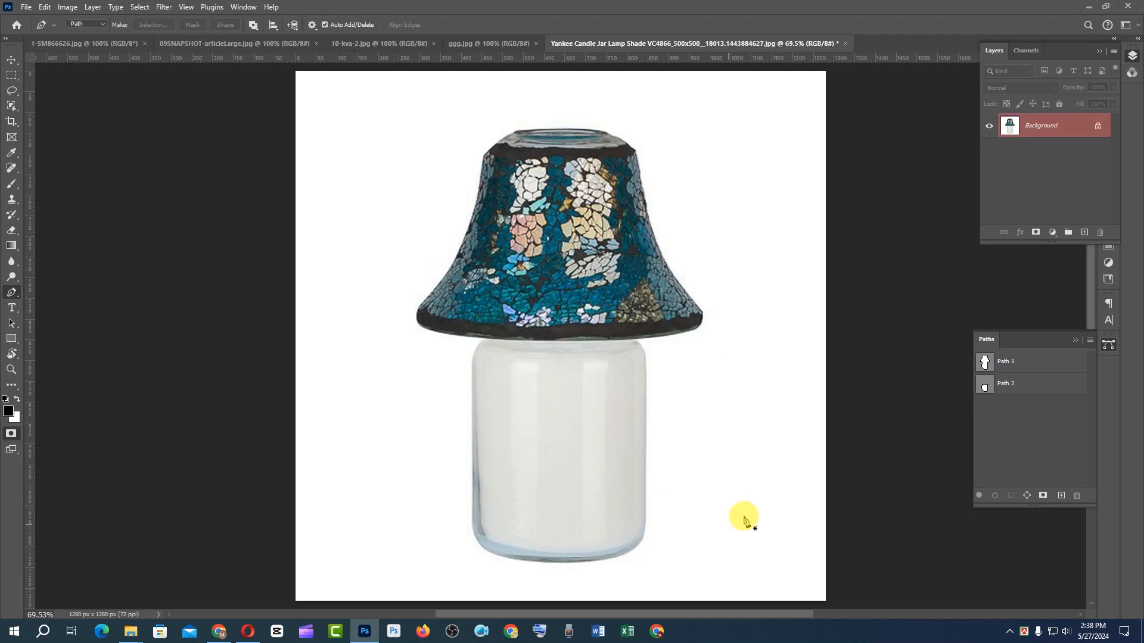
pyautogui.press('q')
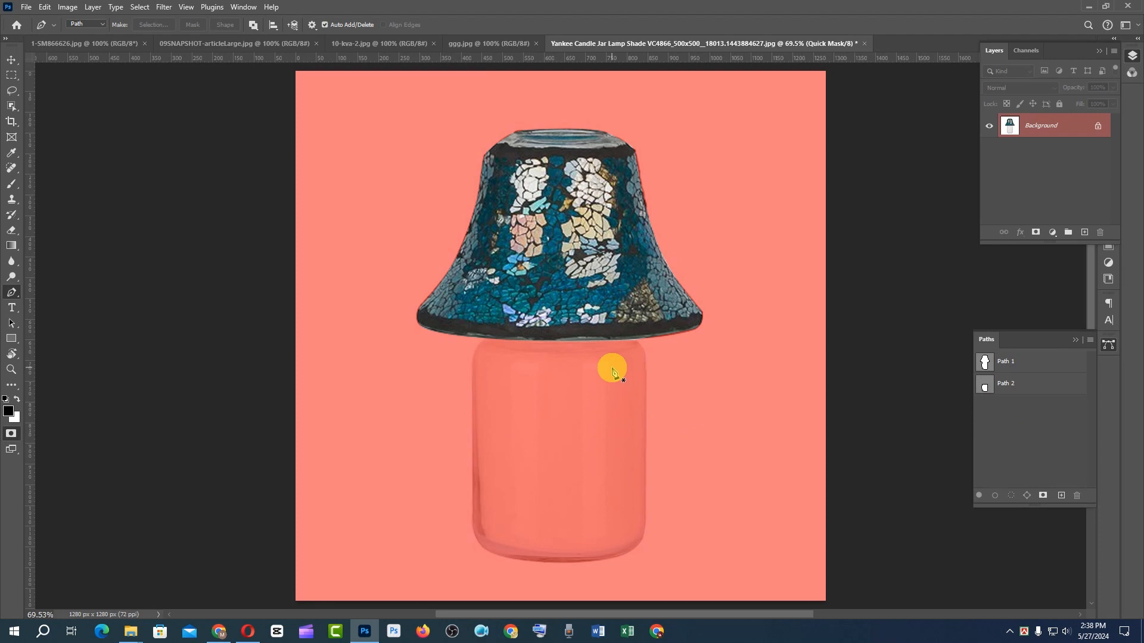
pyautogui.press('q')
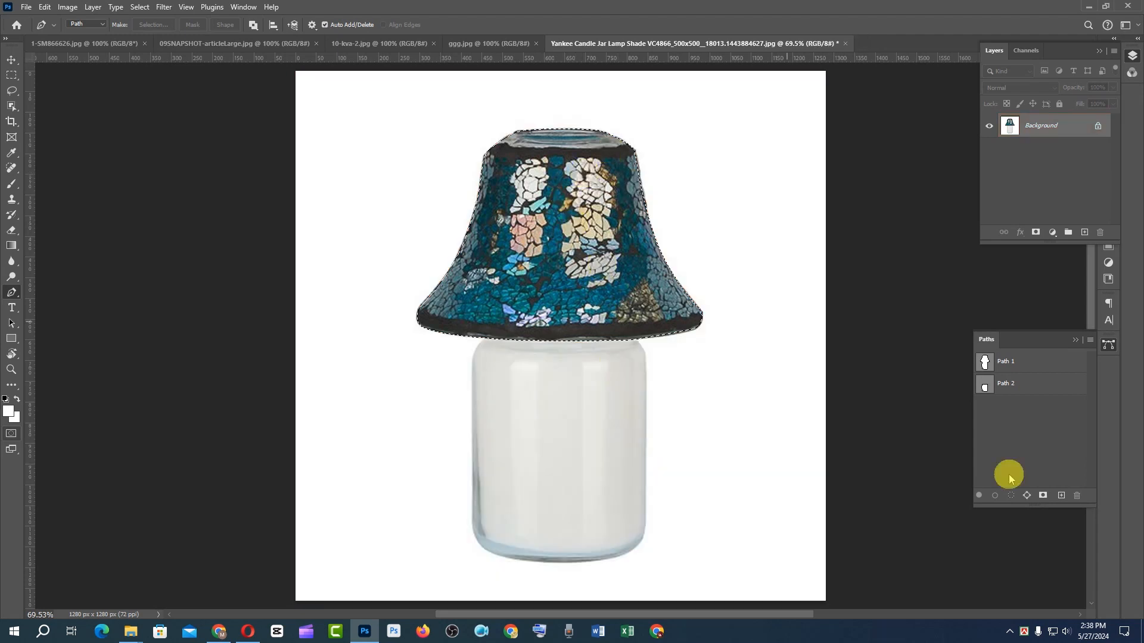
# - Add an empty path, undo it, and toggle Quick Mask to view the lampshade selection again
pyautogui.click(1060, 495)
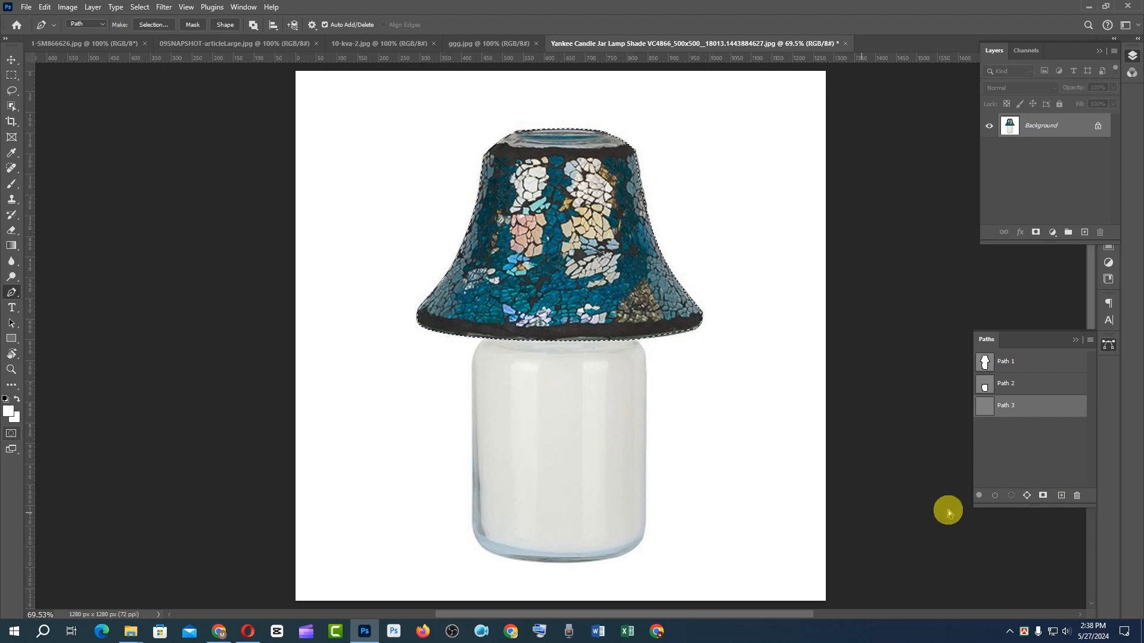
pyautogui.hotkey('ctrl', 'z')
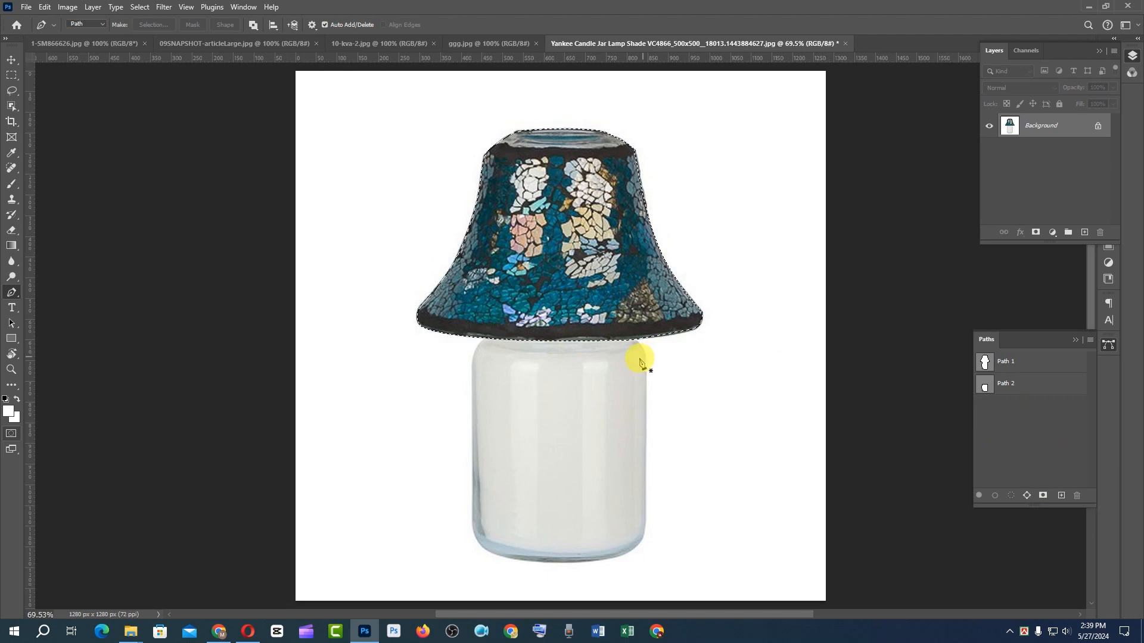
pyautogui.press('q')
pyautogui.press('q')
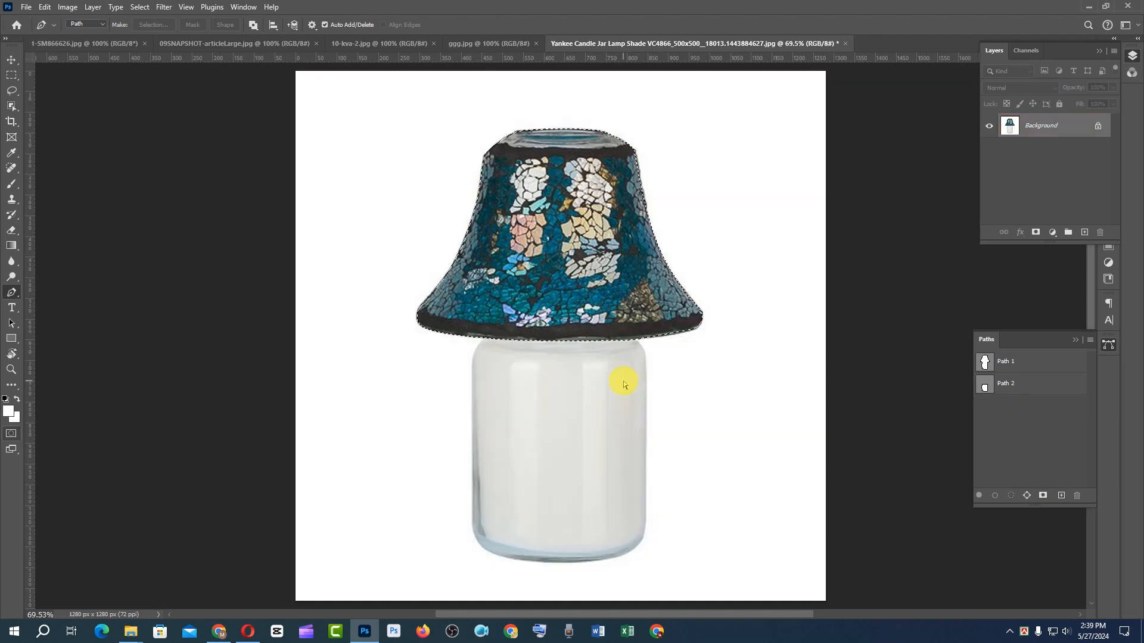
# - Show Path 1 and Path 2 in turn, deselect the paths, and add three empty layers above the Background
pyautogui.click(1014, 365)
pyautogui.click(1017, 383)
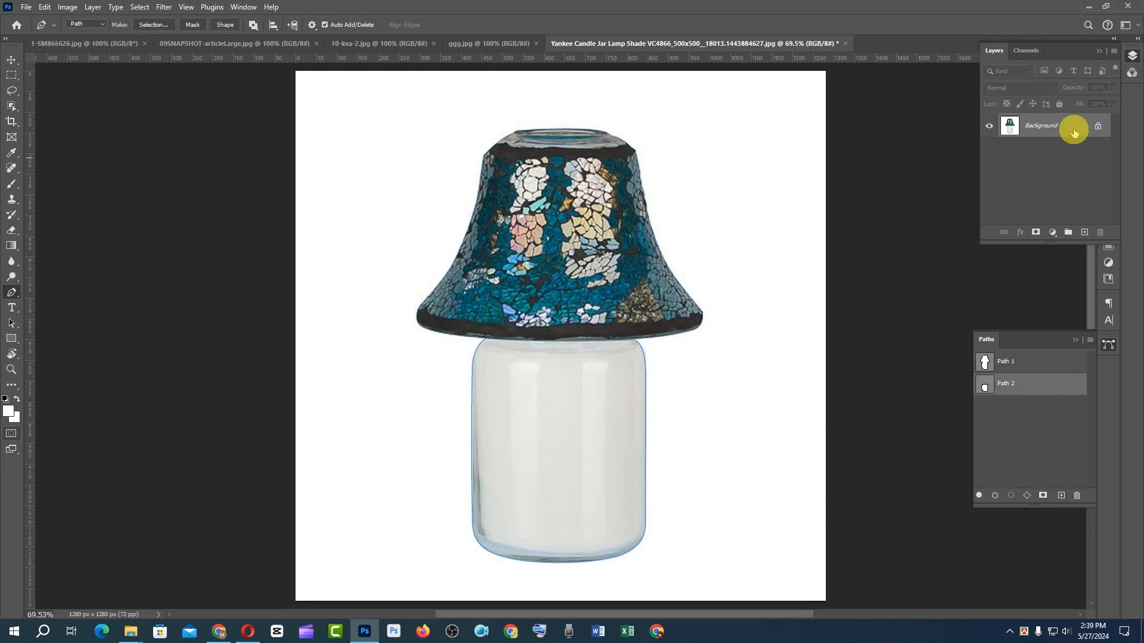
pyautogui.click(1049, 440)
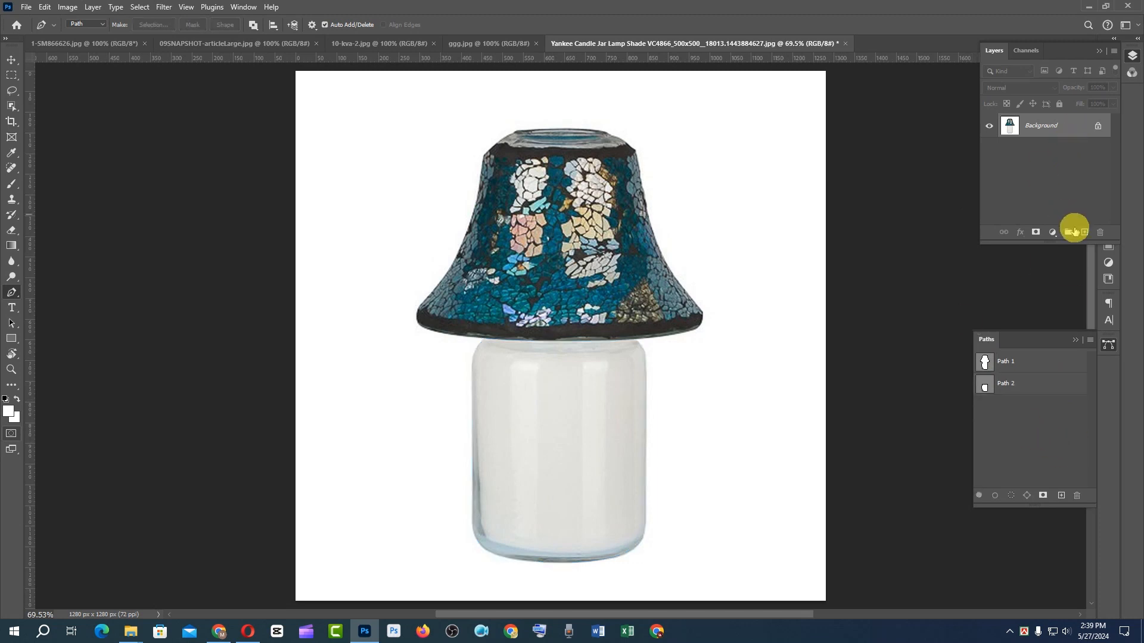
pyautogui.click(1084, 233)
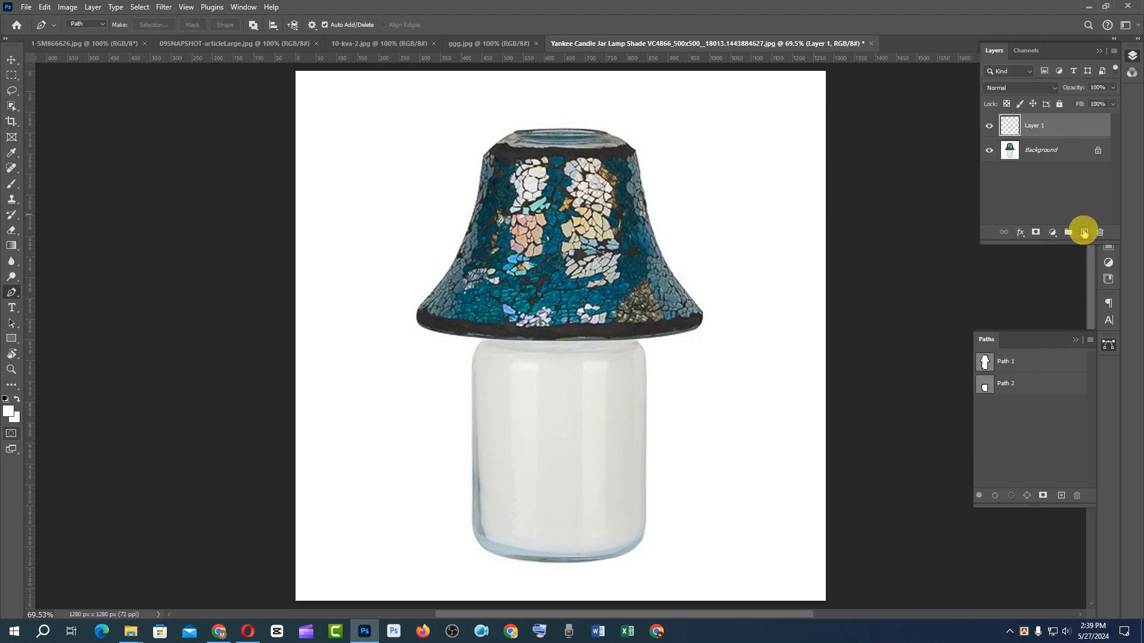
pyautogui.click(1084, 233)
pyautogui.click(1085, 232)
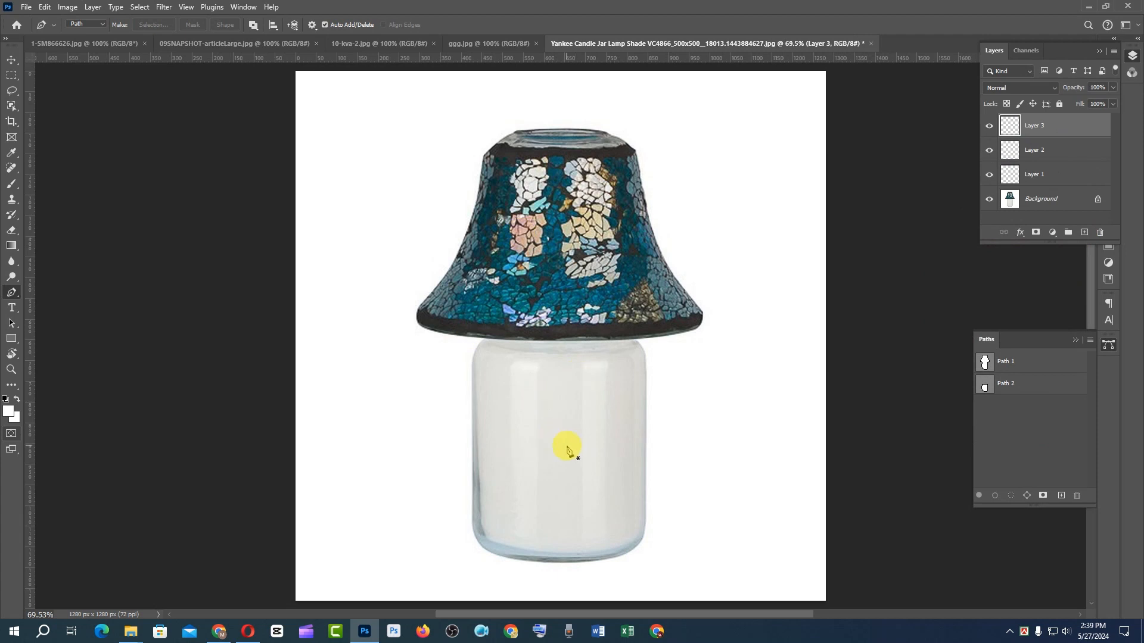
# - Load Path 1 as a selection, add it as a layer mask on Layer 1, and view the mask on the canvas
pyautogui.keyDown('ctrl'); pyautogui.click(985, 363); pyautogui.keyUp('ctrl')
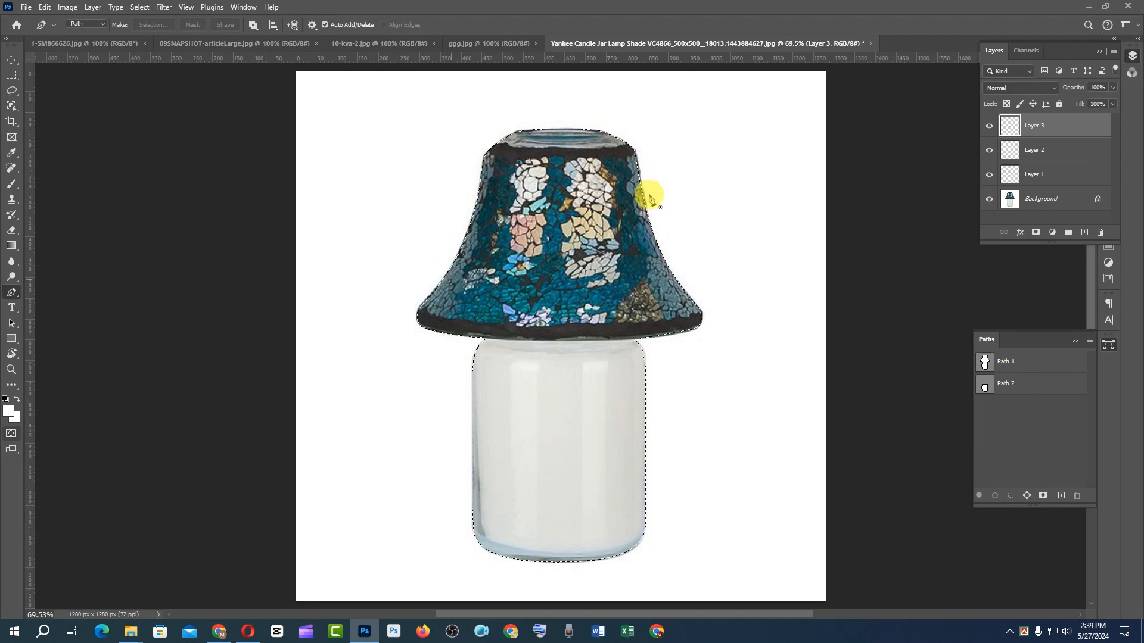
pyautogui.click(1034, 175)
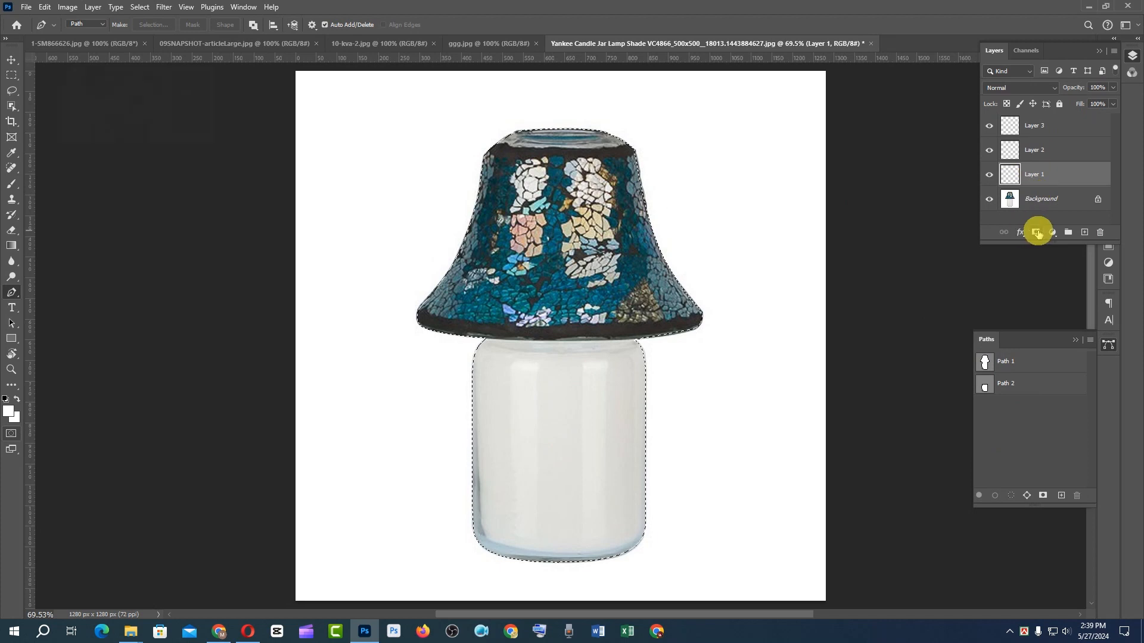
pyautogui.click(1036, 233)
pyautogui.keyDown('alt'); pyautogui.click(1038, 174); pyautogui.keyUp('alt')
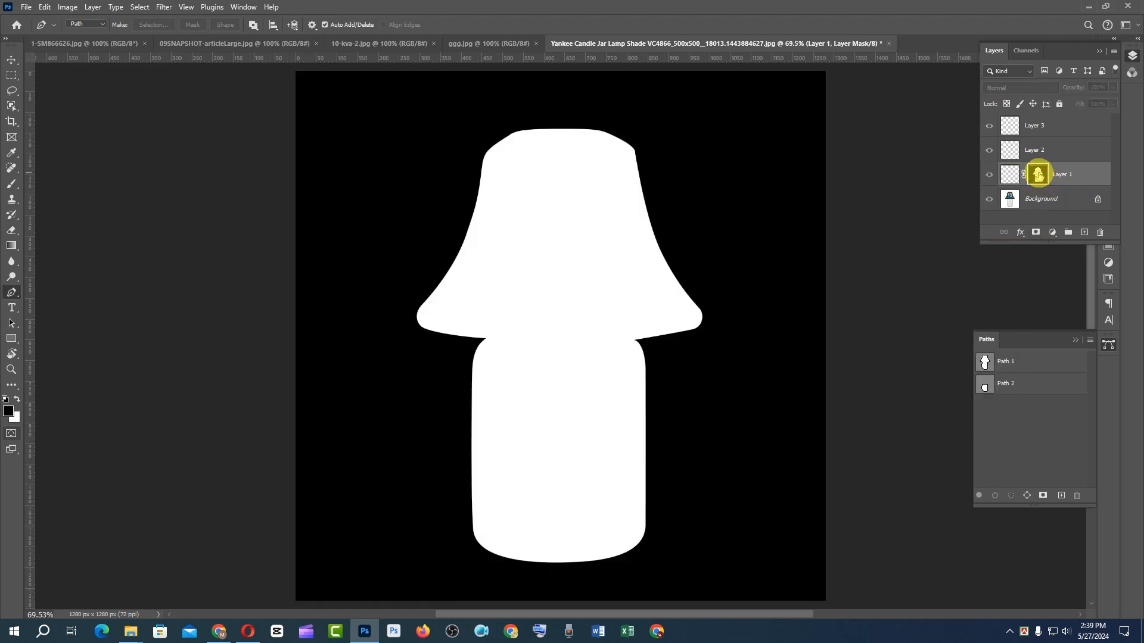
pyautogui.keyDown('alt'); pyautogui.click(1038, 175); pyautogui.keyUp('alt')
pyautogui.keyDown('alt'); pyautogui.click(1038, 174); pyautogui.keyUp('alt')
pyautogui.keyDown('alt'); pyautogui.click(1038, 174); pyautogui.keyUp('alt')
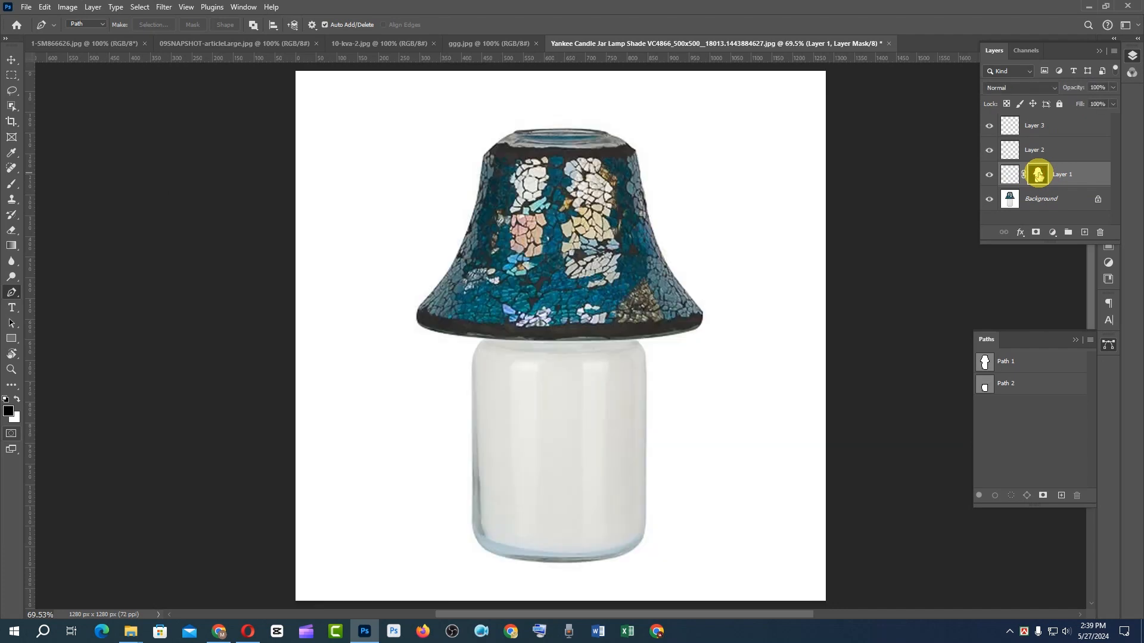
# - Mask Layer 2 with the jar selection loaded from Path 2, and view that mask on the canvas
pyautogui.keyDown('ctrl'); pyautogui.click(986, 389); pyautogui.keyUp('ctrl')
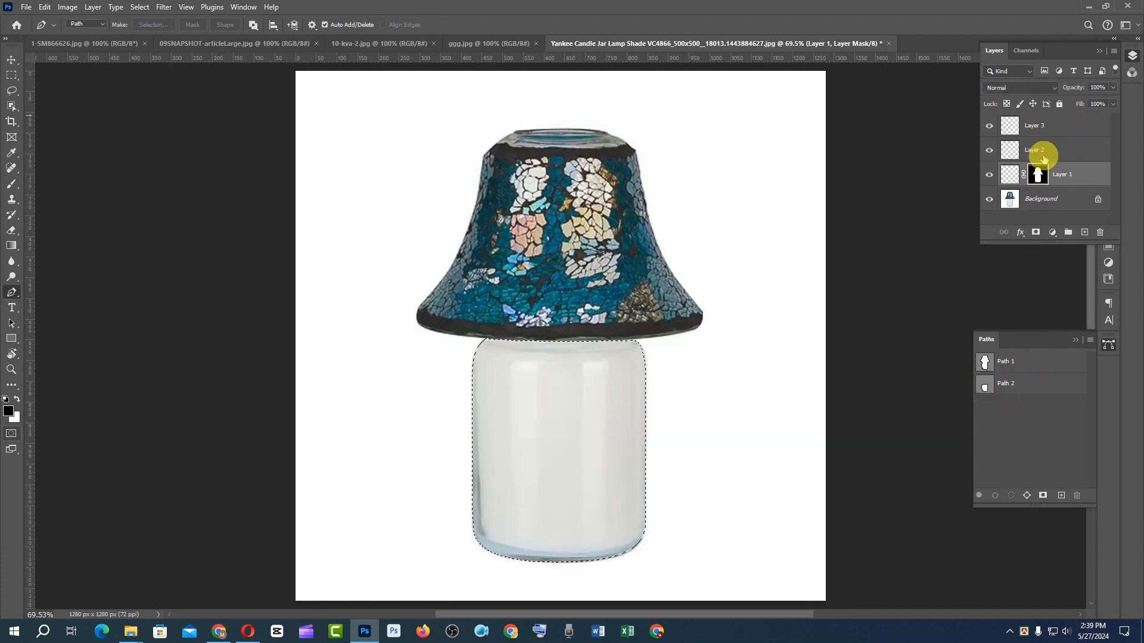
pyautogui.click(1043, 154)
pyautogui.click(1036, 233)
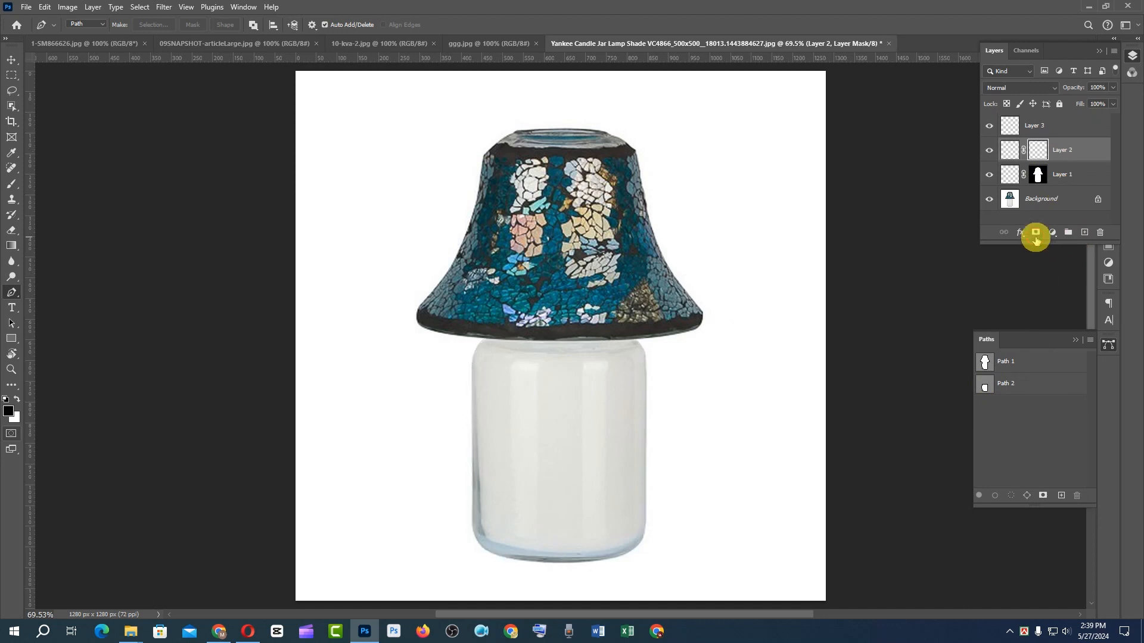
pyautogui.keyDown('alt'); pyautogui.click(1038, 152); pyautogui.keyUp('alt')
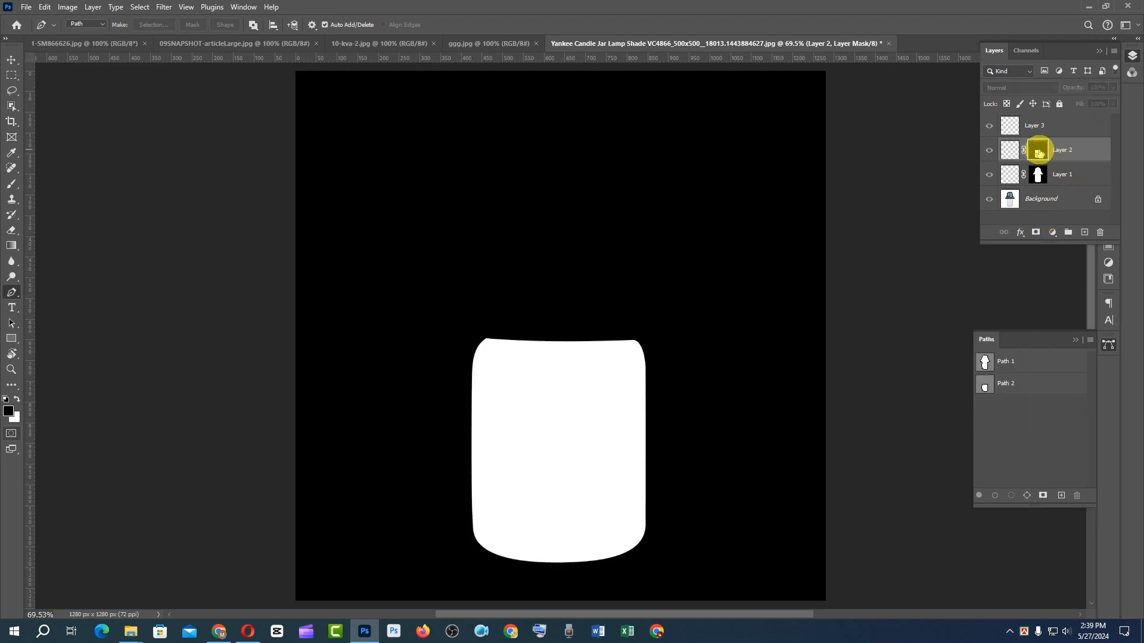
pyautogui.keyDown('alt'); pyautogui.click(1039, 152); pyautogui.keyUp('alt')
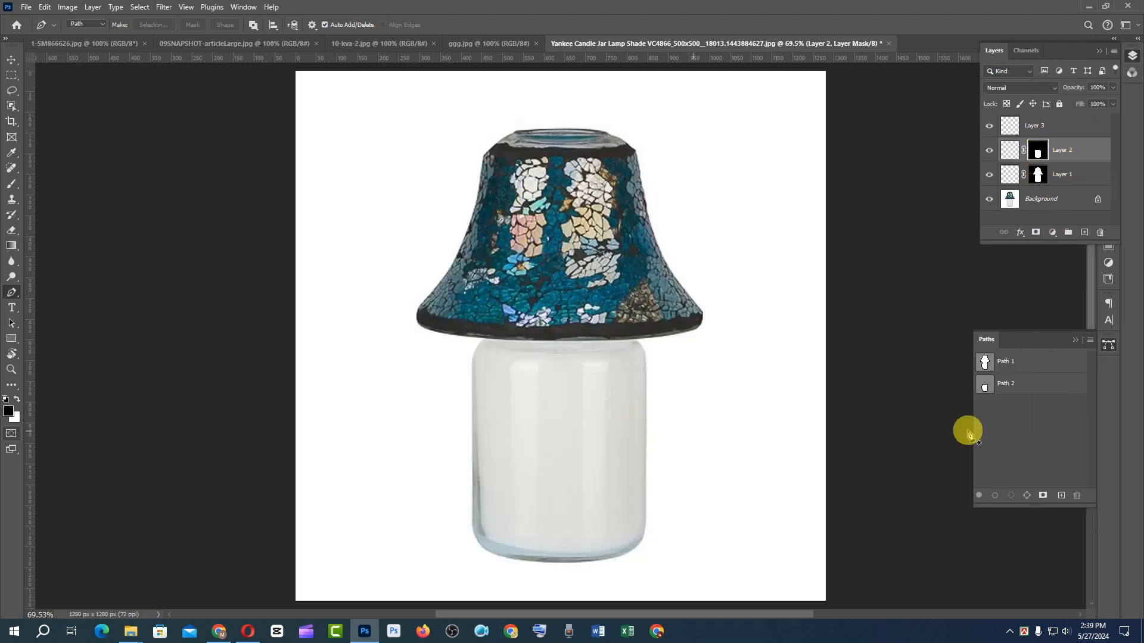
# - Load Path 1 as a selection, subtract Path 2 from it, mask Layer 3 with the lampshade selection, and view that mask on the canvas
pyautogui.keyDown('ctrl'); pyautogui.click(985, 362); pyautogui.keyUp('ctrl')
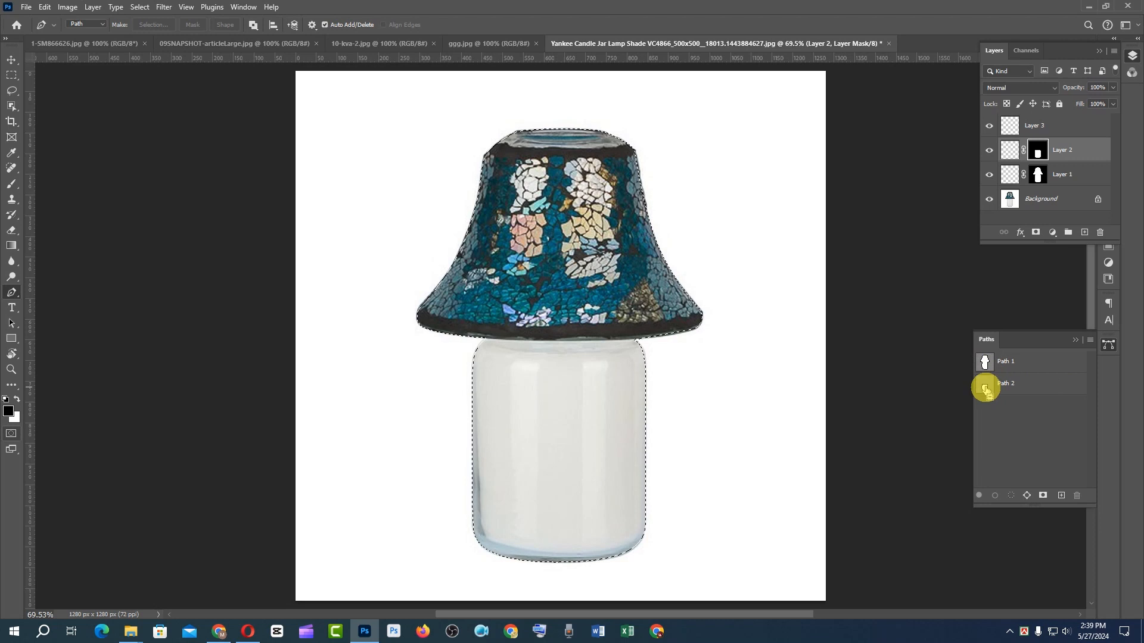
pyautogui.keyDown('ctrl'); pyautogui.click(986, 390); pyautogui.keyUp('ctrl')
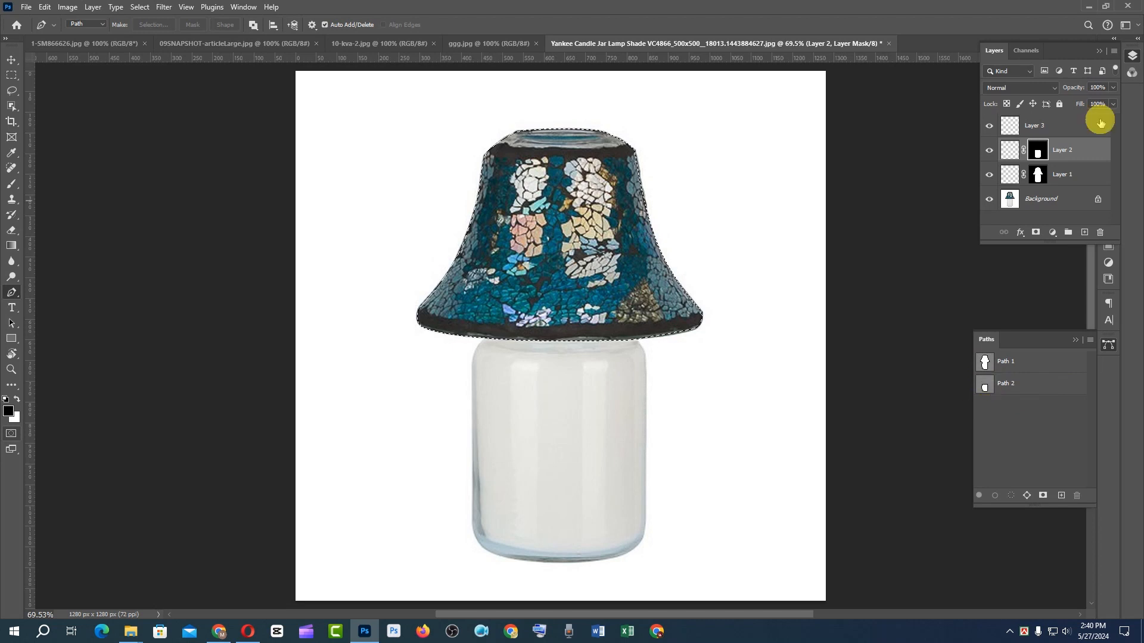
pyautogui.click(1034, 128)
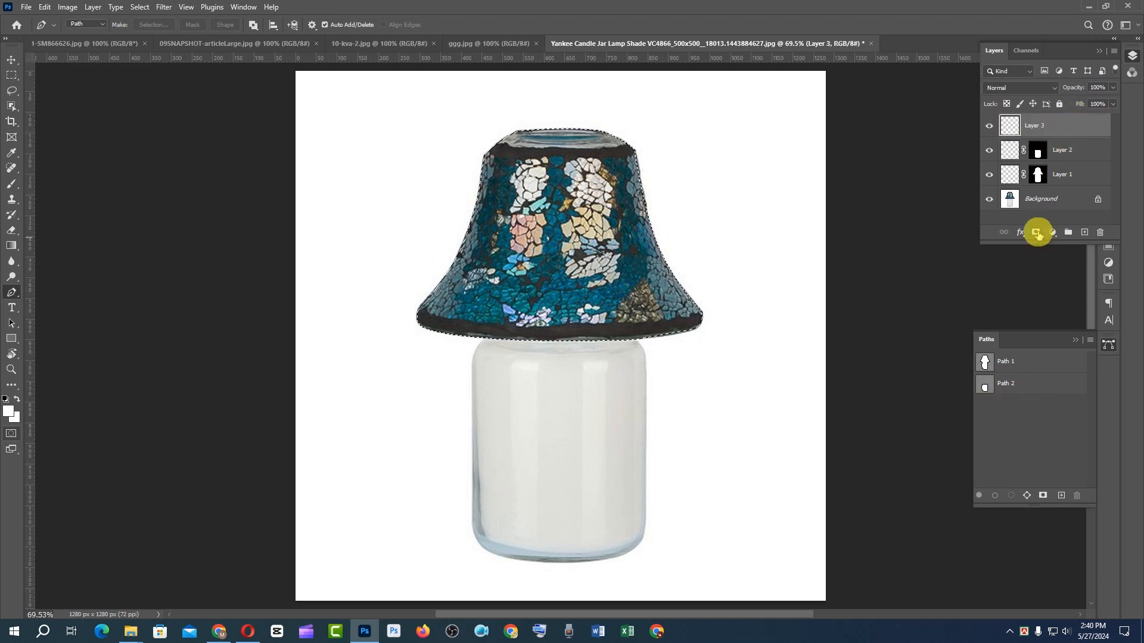
pyautogui.click(1035, 232)
pyautogui.keyDown('alt'); pyautogui.click(1039, 127); pyautogui.keyUp('alt')
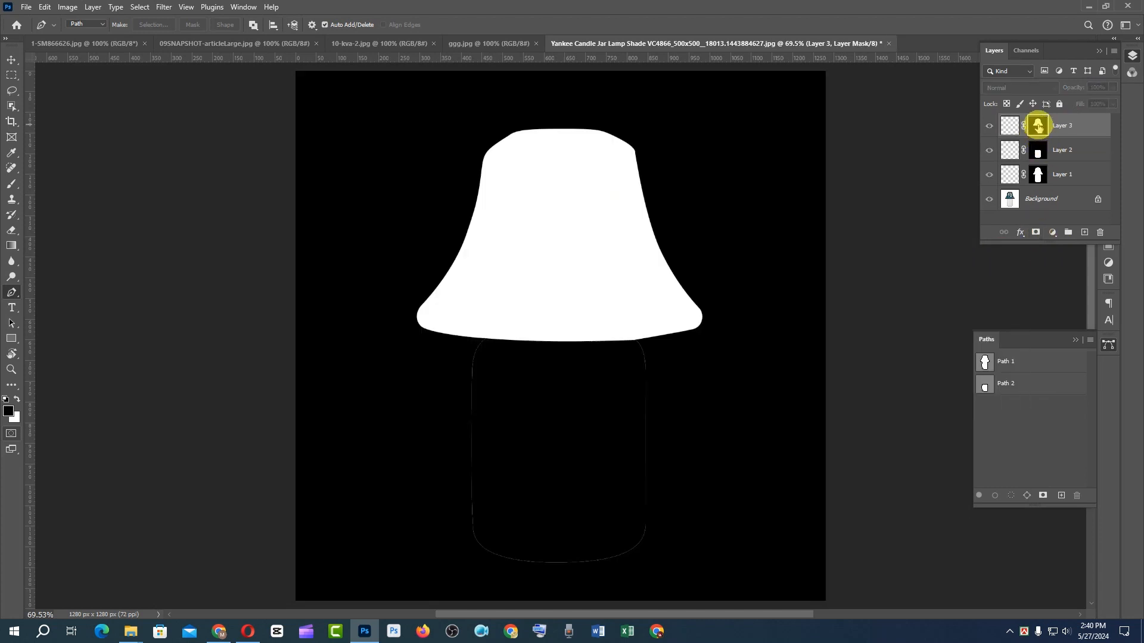
pyautogui.keyDown('alt'); pyautogui.click(1039, 127); pyautogui.keyUp('alt')
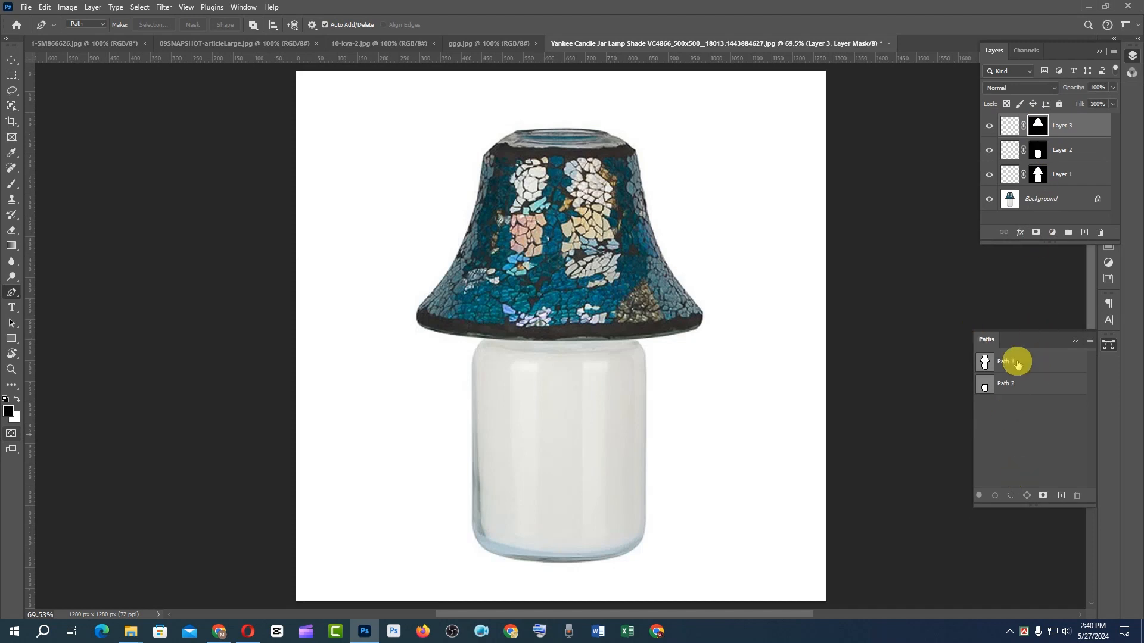
# - Delete the three masked layers above the Background
pyautogui.click(1063, 173)
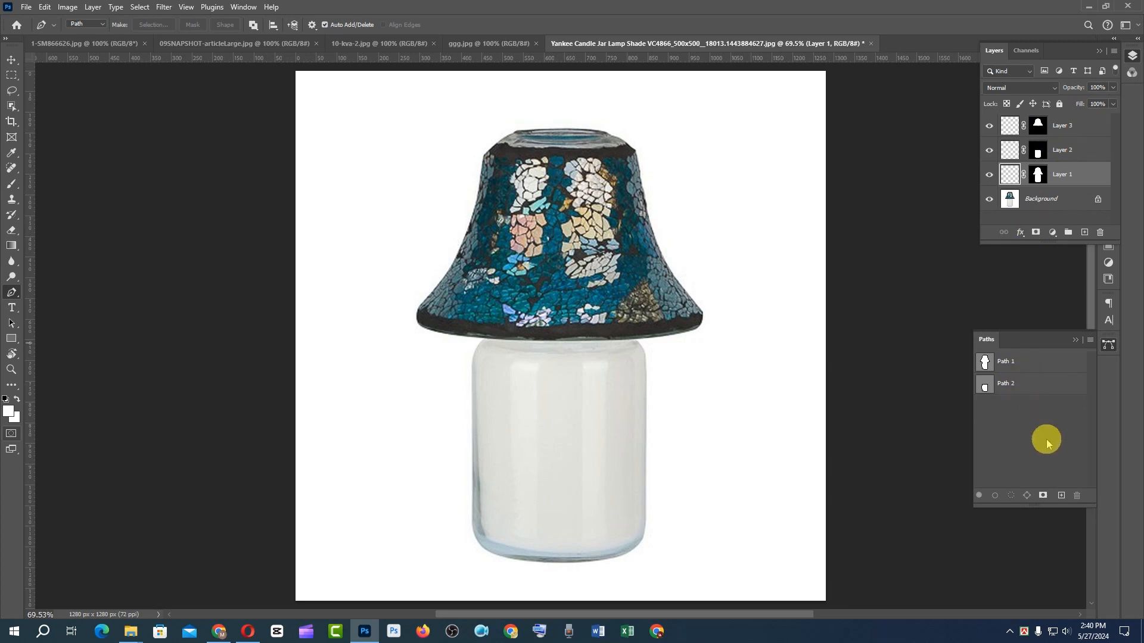
pyautogui.keyDown('shift'); pyautogui.click(1070, 123); pyautogui.keyUp('shift')
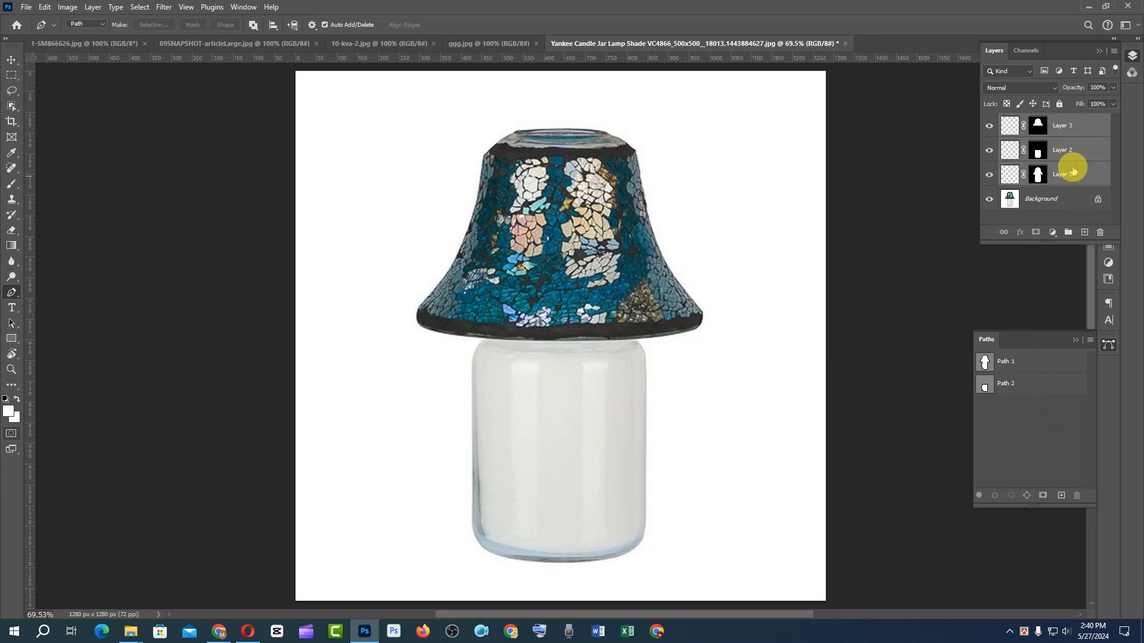
pyautogui.moveTo(1089, 176); pyautogui.dragTo(1099, 232)
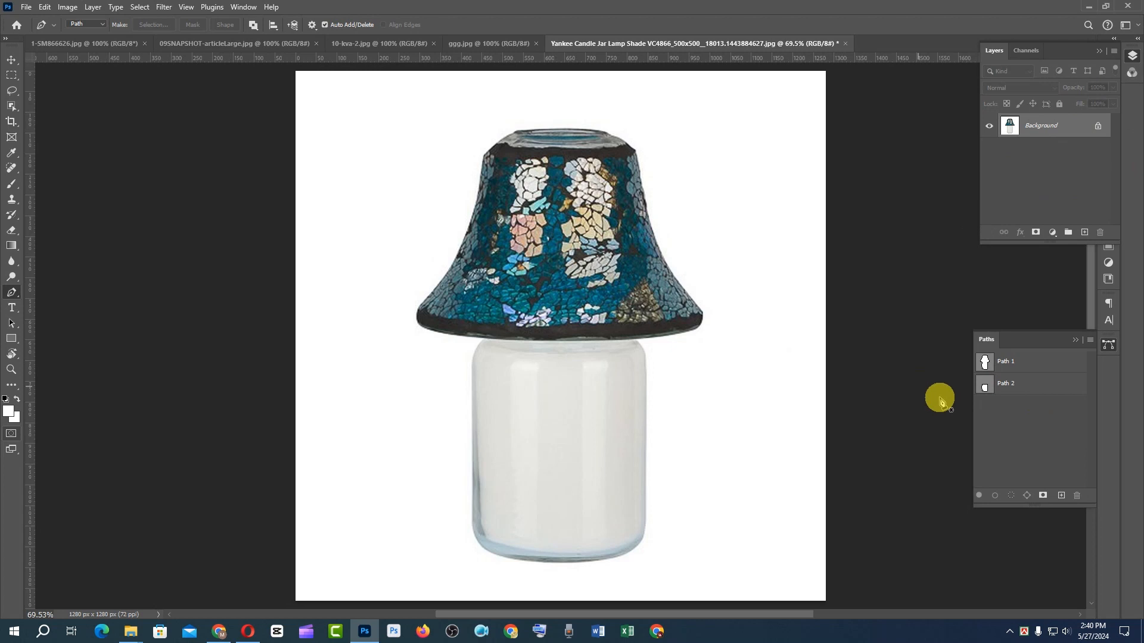
# - Add a new empty path and copy the full lamp outline from Path 1 into it
pyautogui.click(1061, 496)
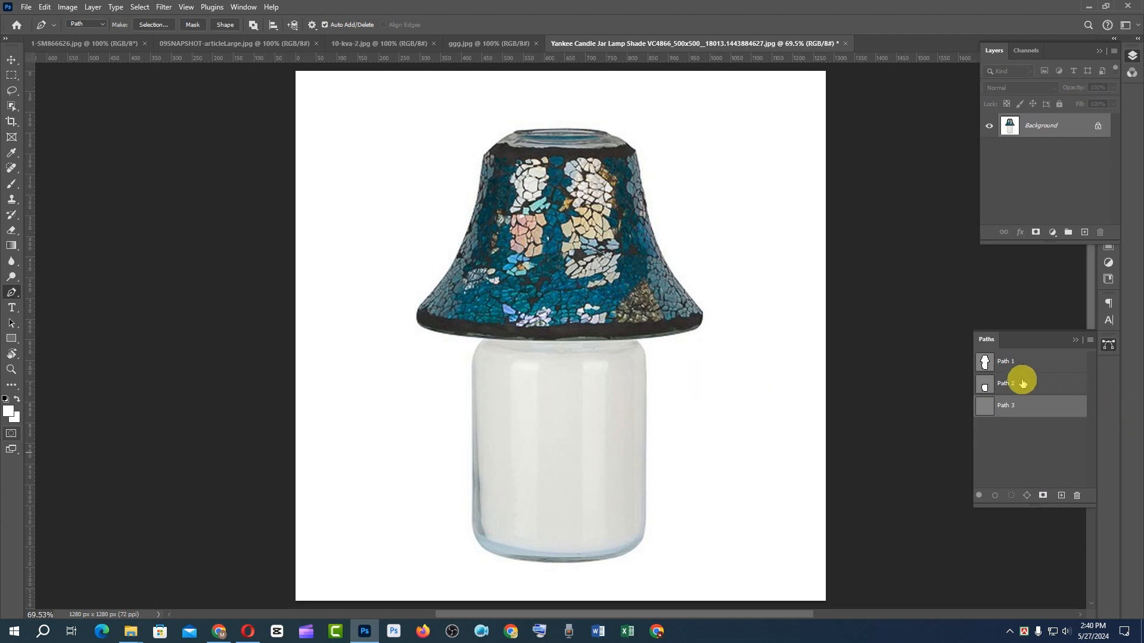
pyautogui.click(997, 393)
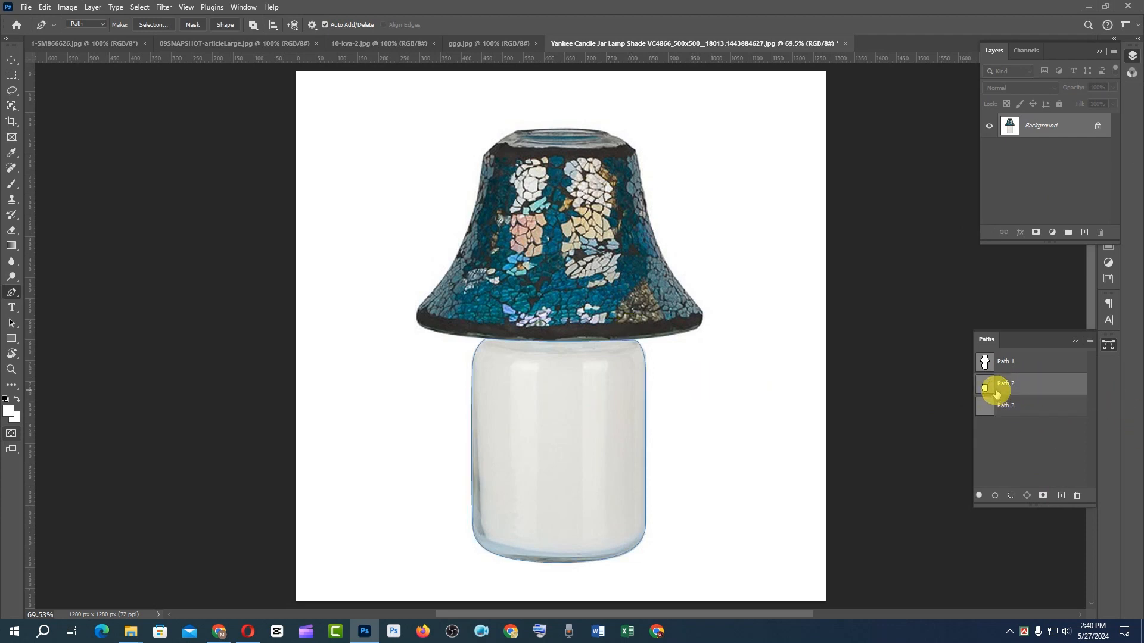
pyautogui.click(1004, 358)
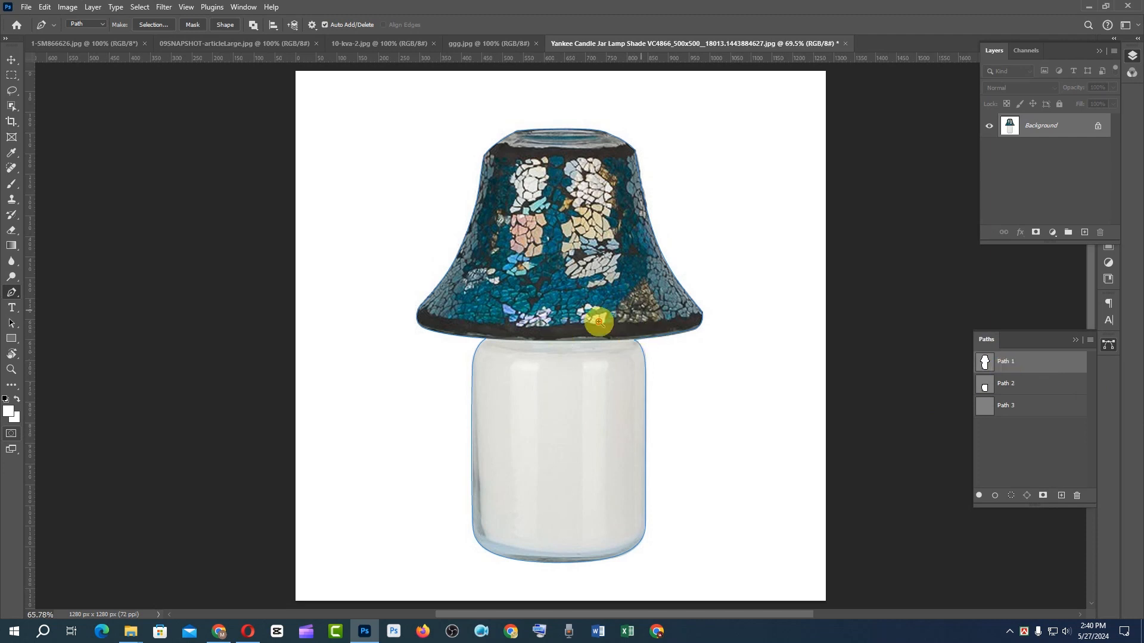
pyautogui.scroll(-3, 598, 319)
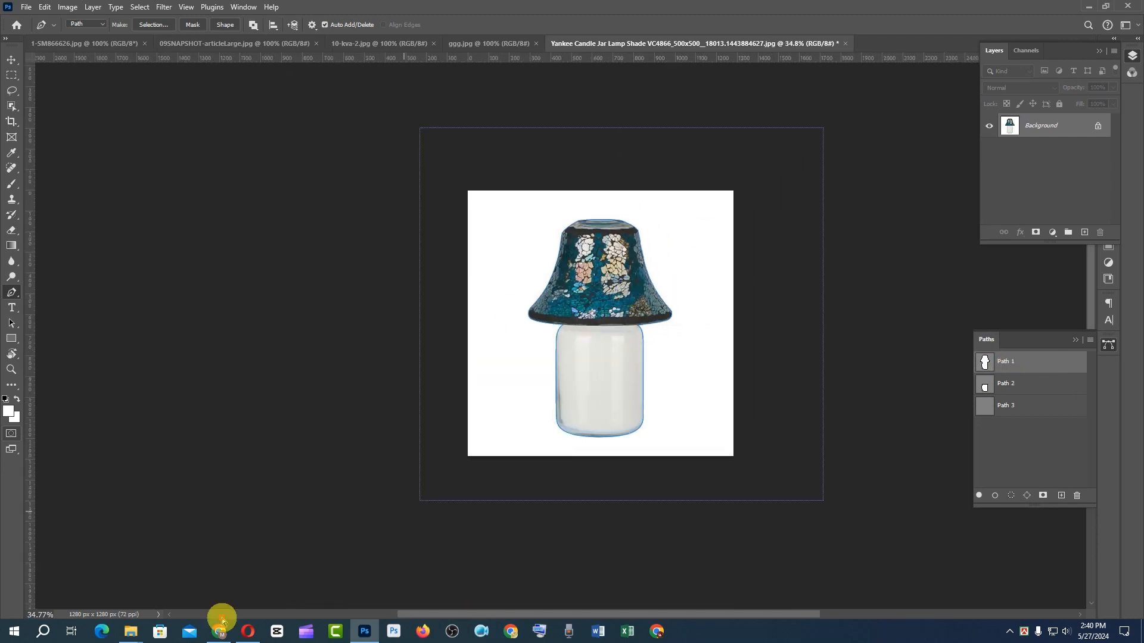
pyautogui.moveTo(215, 625)
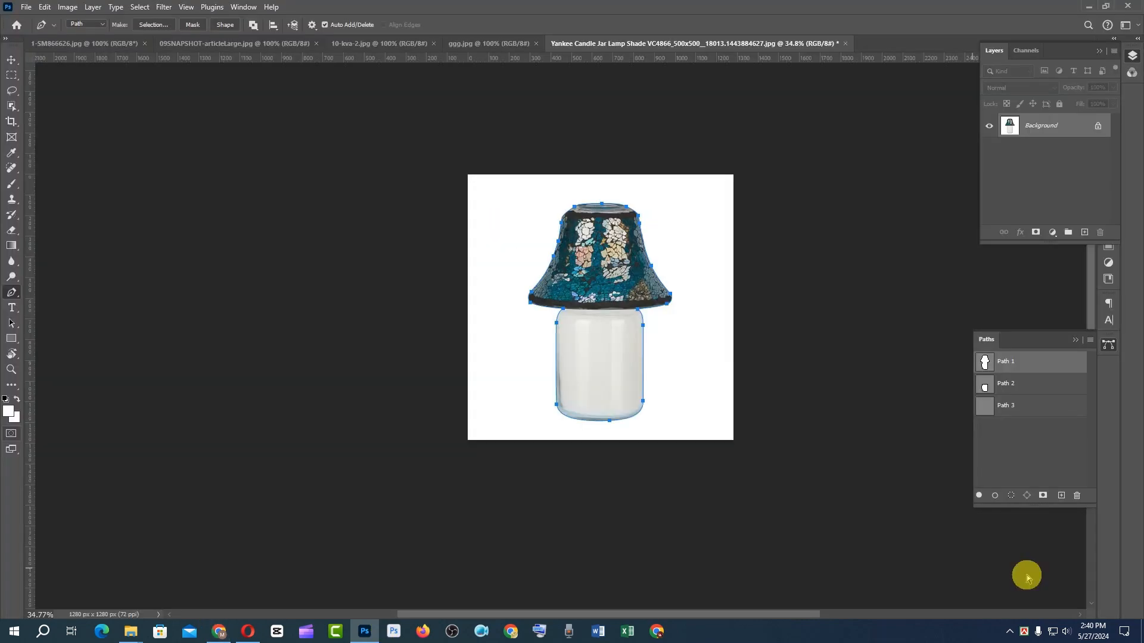
pyautogui.click(1015, 405)
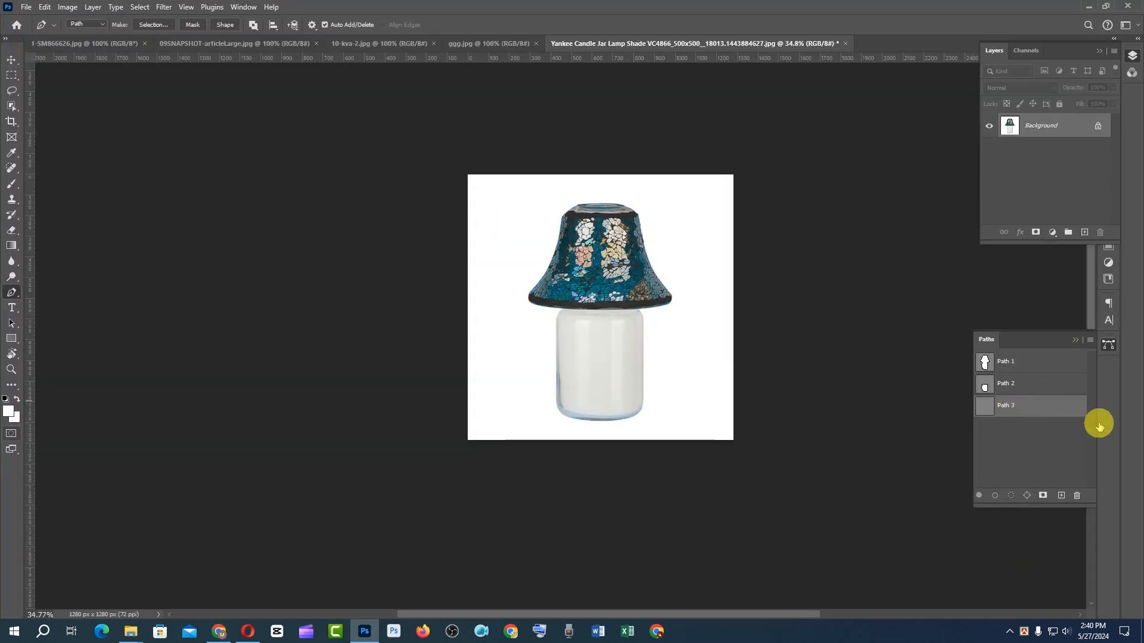
pyautogui.hotkey('ctrl', 'v')
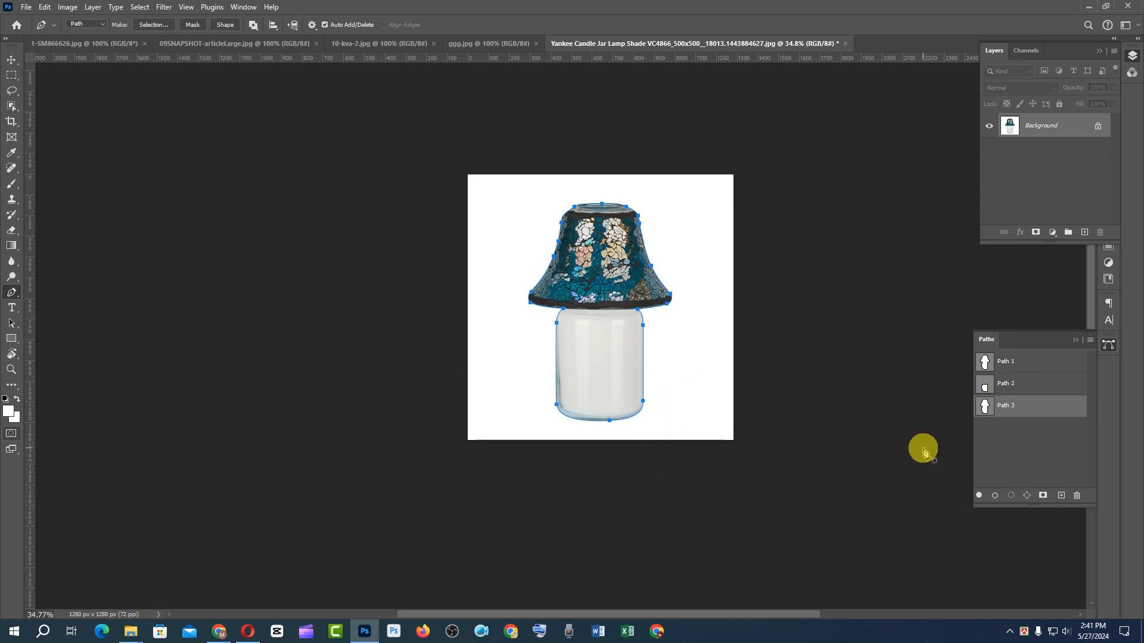
# - Copy the jar outline from Path 2 into Path 3, and delete the jar's side and bottom anchor points to keep only the lampshade outline
pyautogui.click(1007, 384)
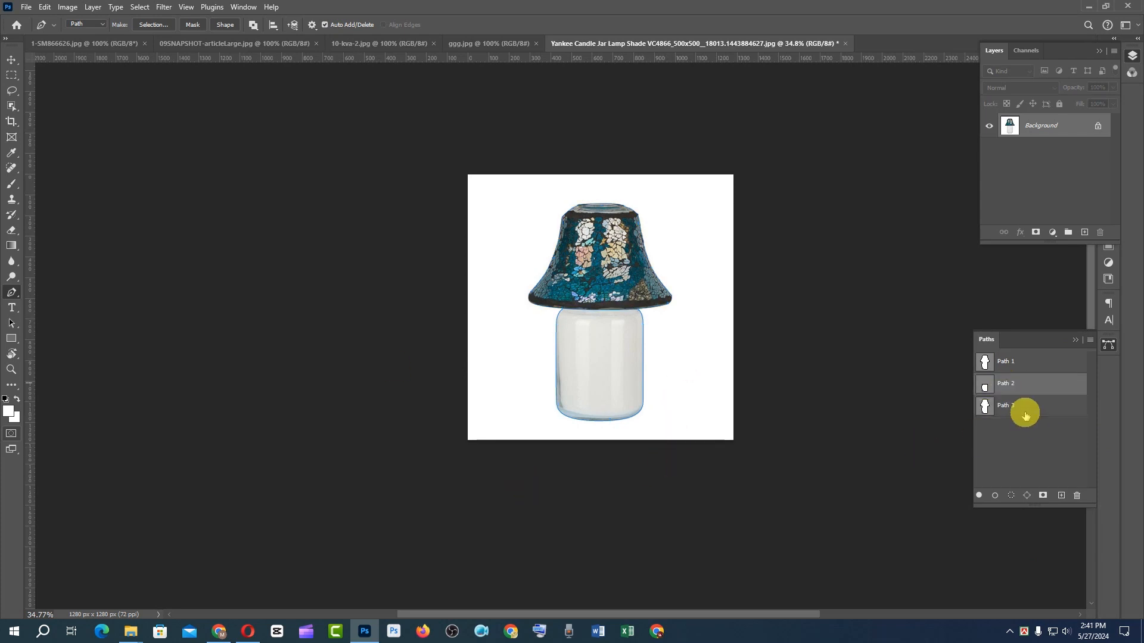
pyautogui.moveTo(812, 120); pyautogui.dragTo(281, 582)
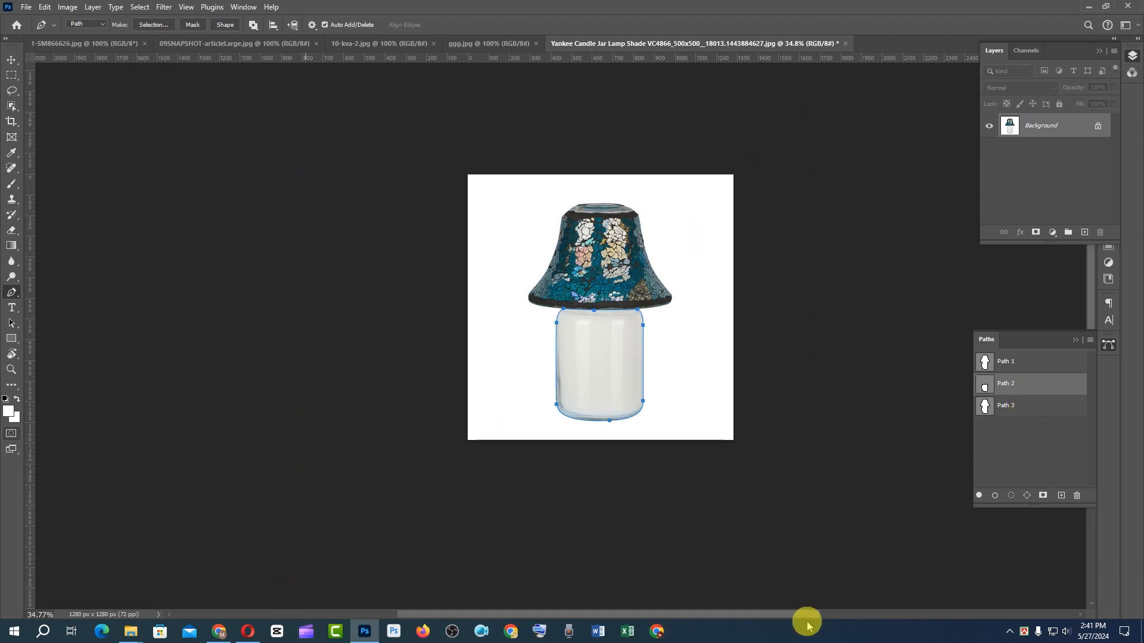
pyautogui.click(1014, 405)
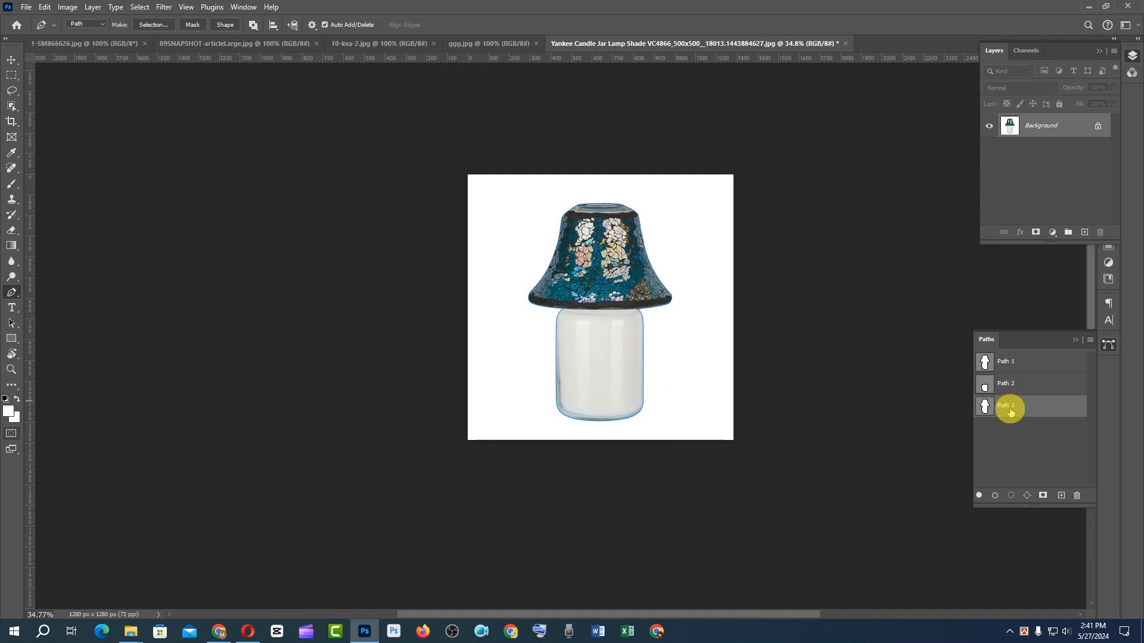
pyautogui.hotkey('ctrl', 'v')
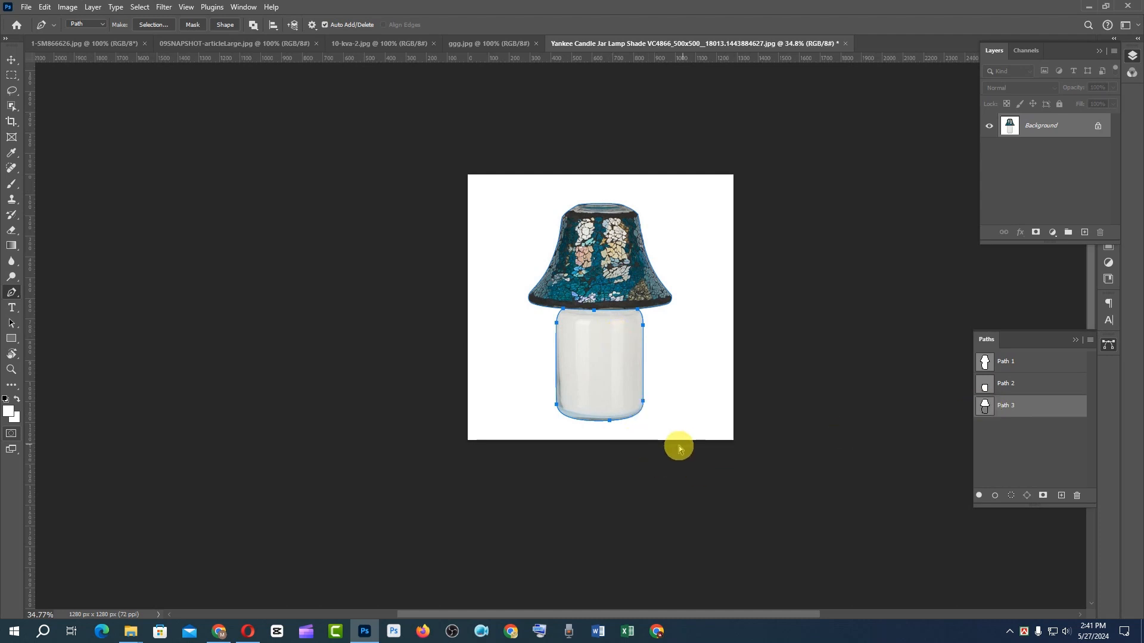
pyautogui.moveTo(703, 448); pyautogui.dragTo(504, 314)
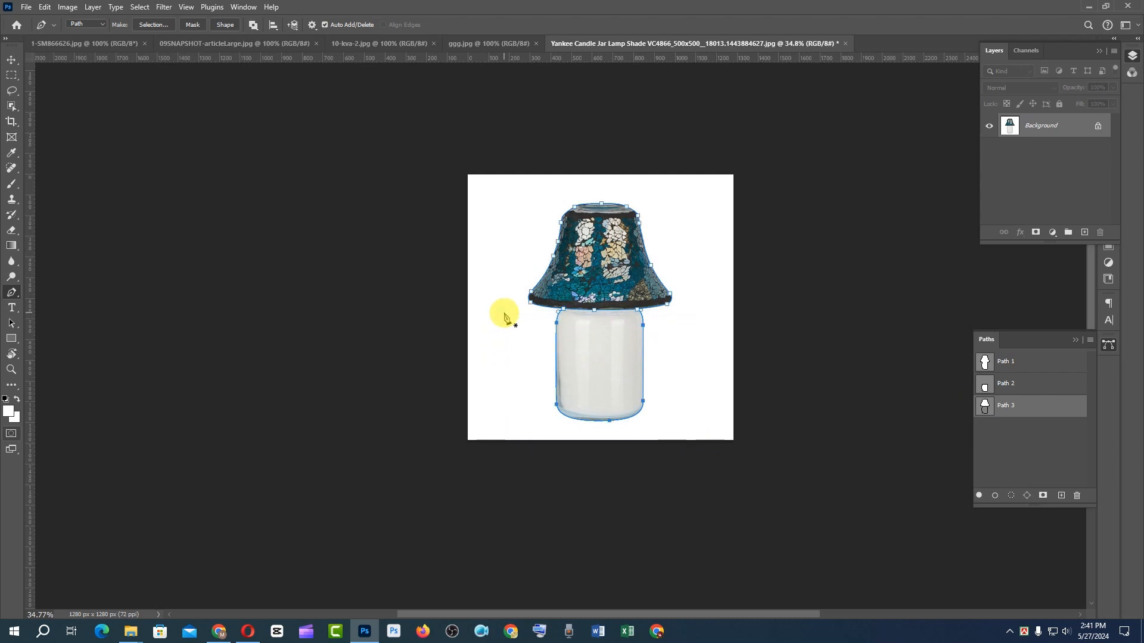
pyautogui.press('Delete')
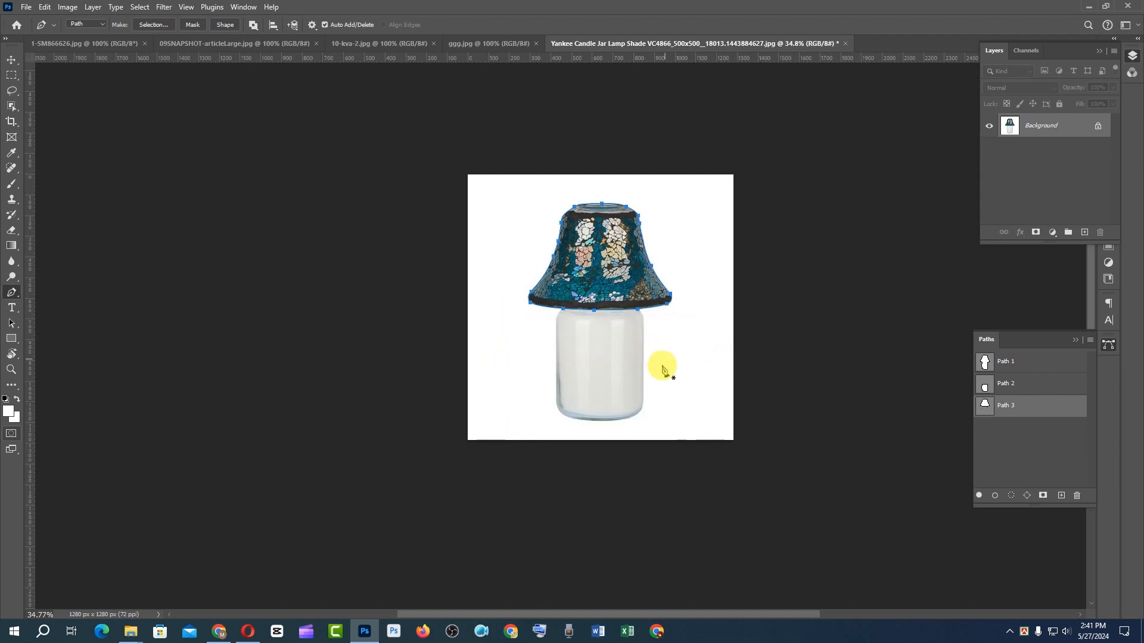
# - Examine the lampshade outline up close along the edge where it meets the jar, comparing Path 2 with Path 3
pyautogui.hotkey('ctrl', '+')
pyautogui.hotkey('ctrl', '+')
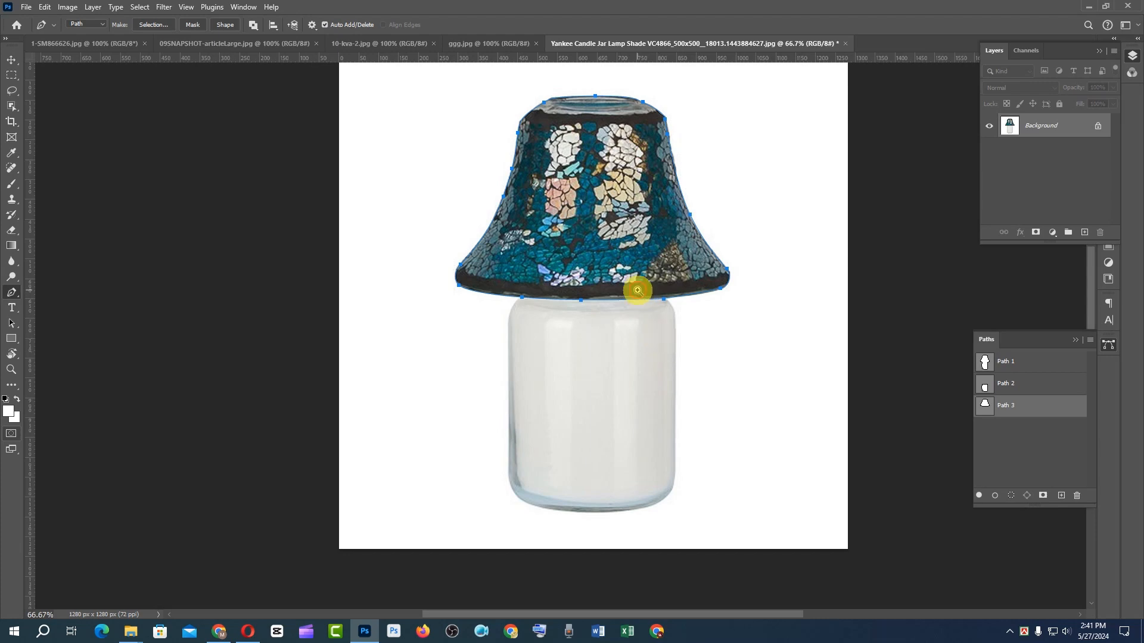
pyautogui.scroll(1, 638, 290)
pyautogui.moveTo(616, 233); pyautogui.dragTo(622, 346)
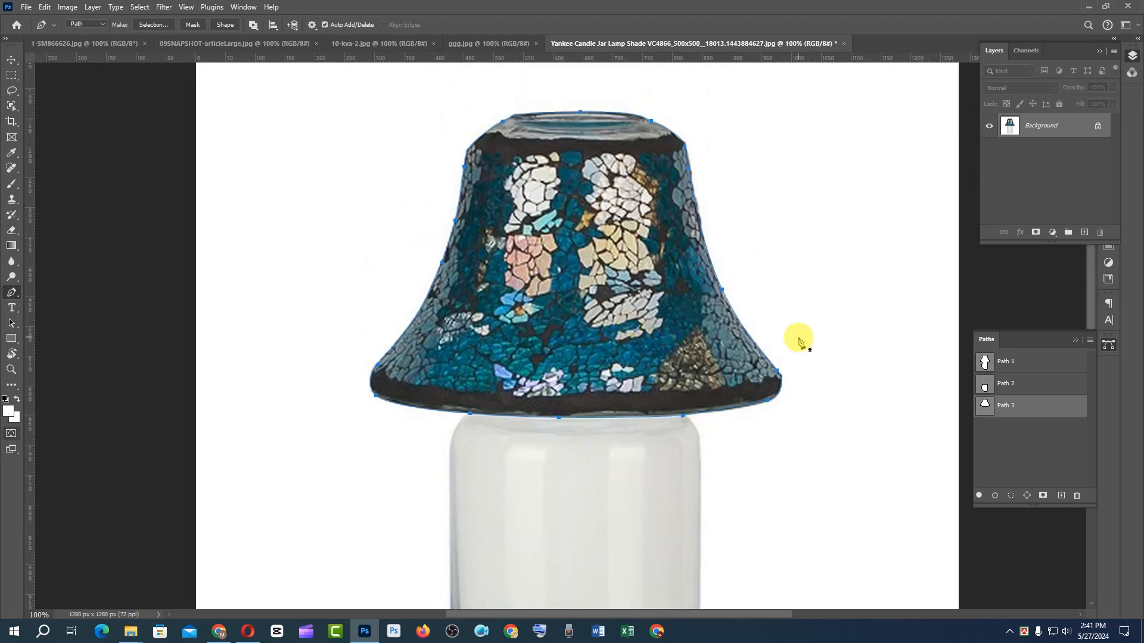
pyautogui.scroll(1, 690, 429)
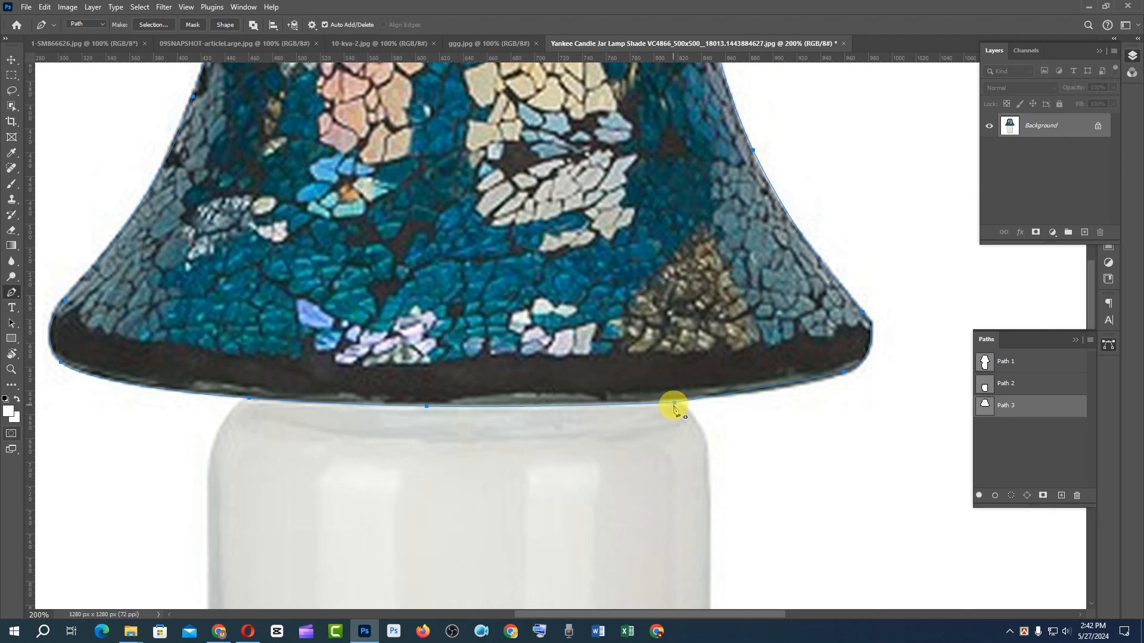
pyautogui.click(1012, 393)
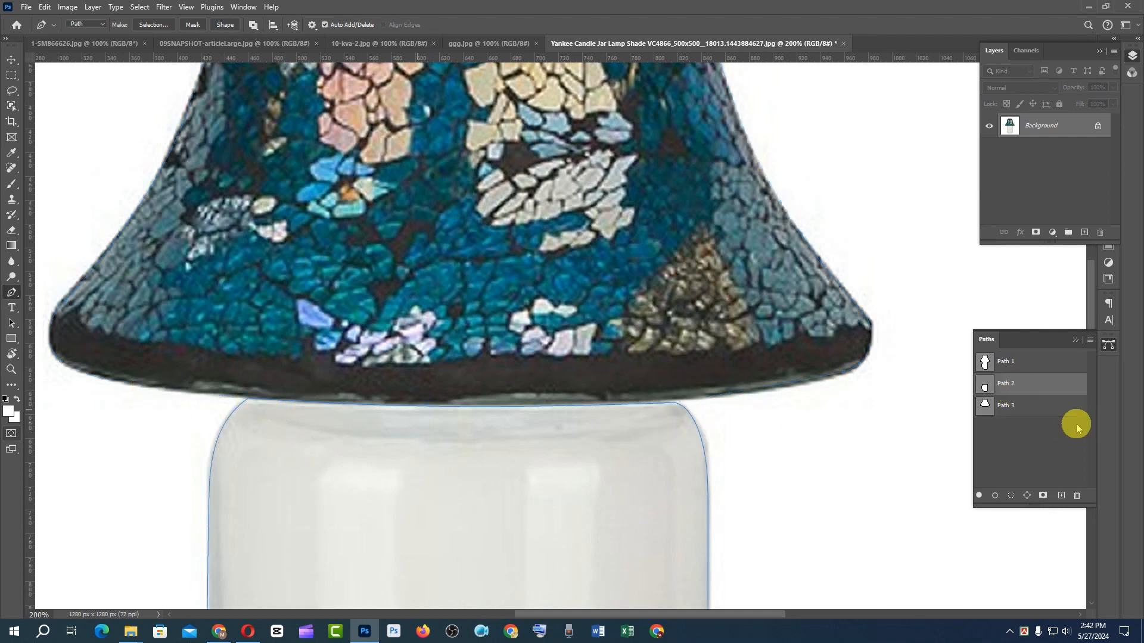
pyautogui.click(1011, 409)
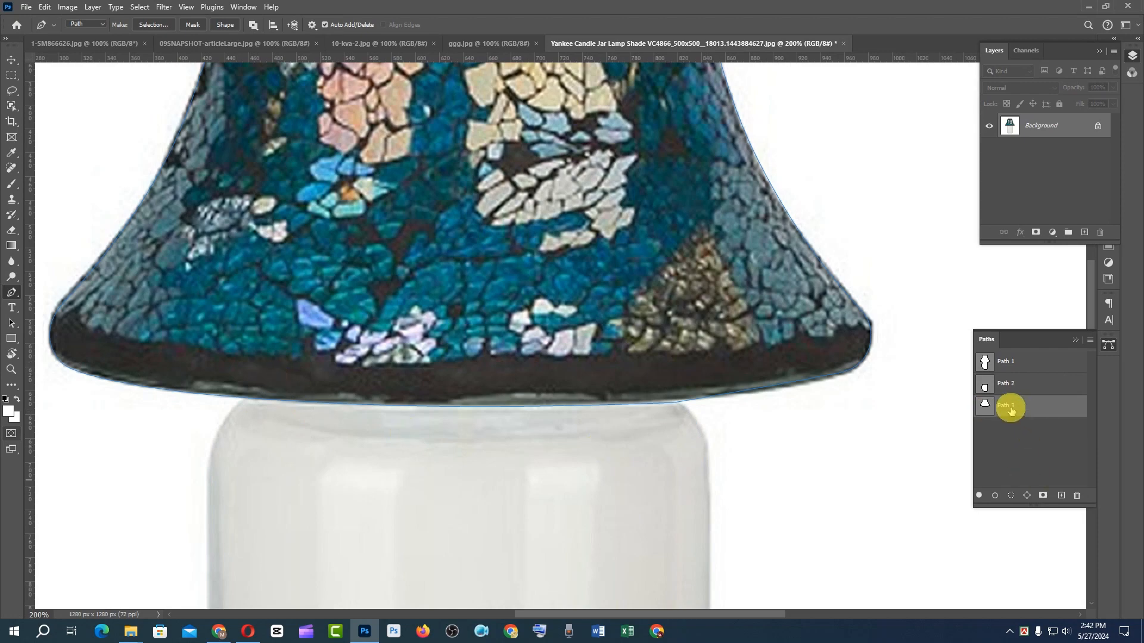
# - Try moving anchor points along the lampshade's lower edge and rim in Path 3, and undo the changes
pyautogui.moveTo(538, 379); pyautogui.dragTo(229, 456)
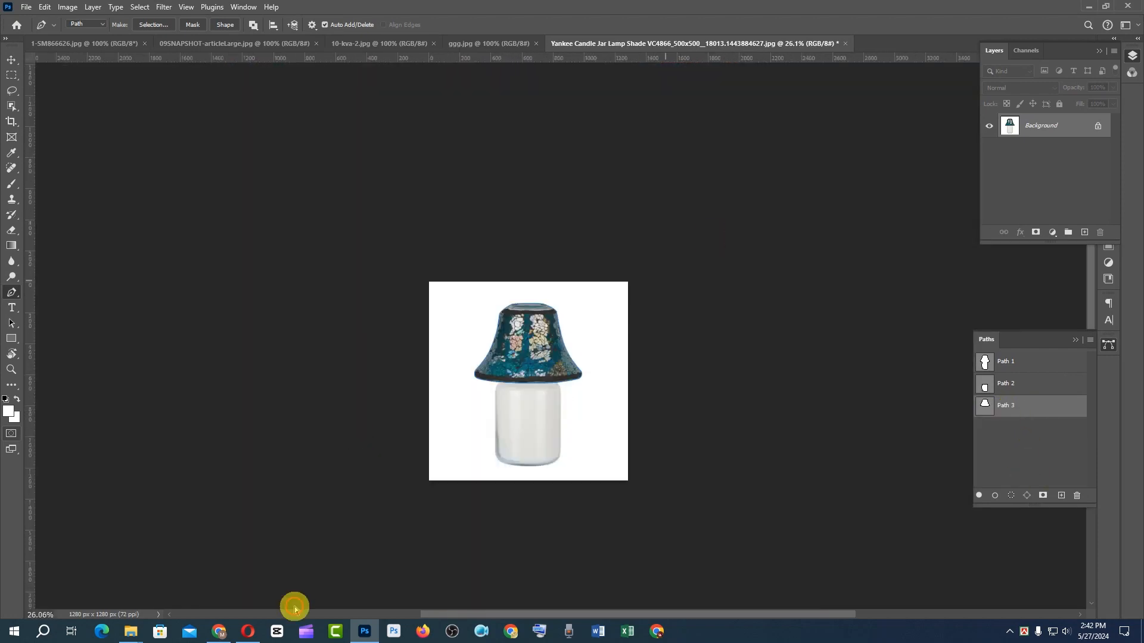
pyautogui.moveTo(294, 607); pyautogui.dragTo(696, 252)
pyautogui.moveTo(541, 410); pyautogui.dragTo(640, 420)
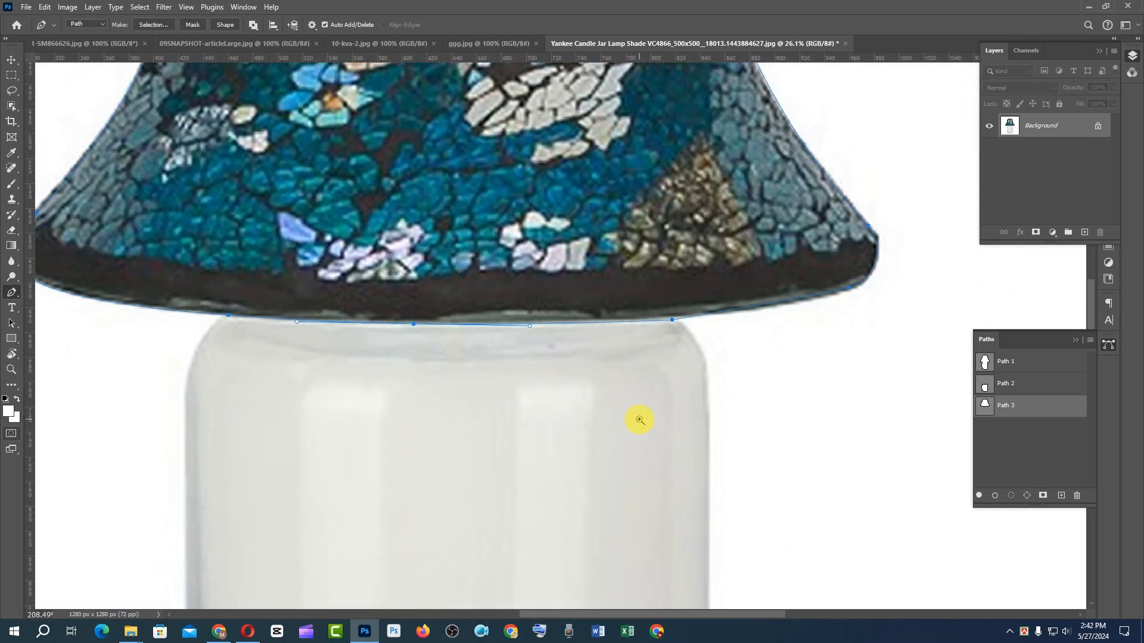
pyautogui.moveTo(261, 282); pyautogui.dragTo(261, 388)
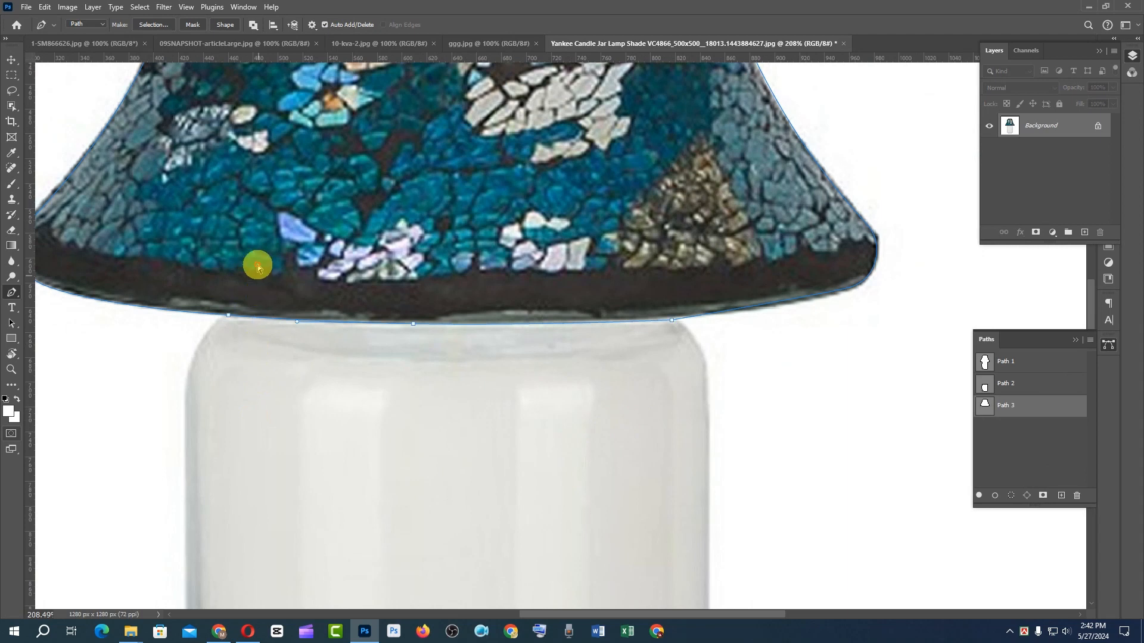
pyautogui.moveTo(257, 265); pyautogui.dragTo(243, 476)
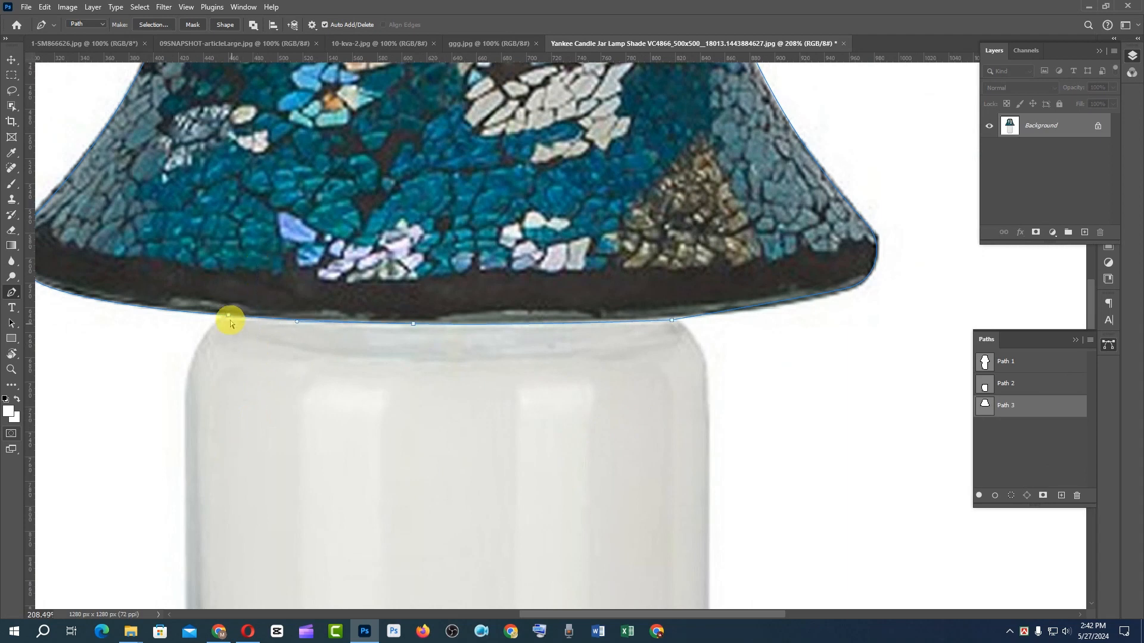
pyautogui.moveTo(229, 318); pyautogui.dragTo(193, 393)
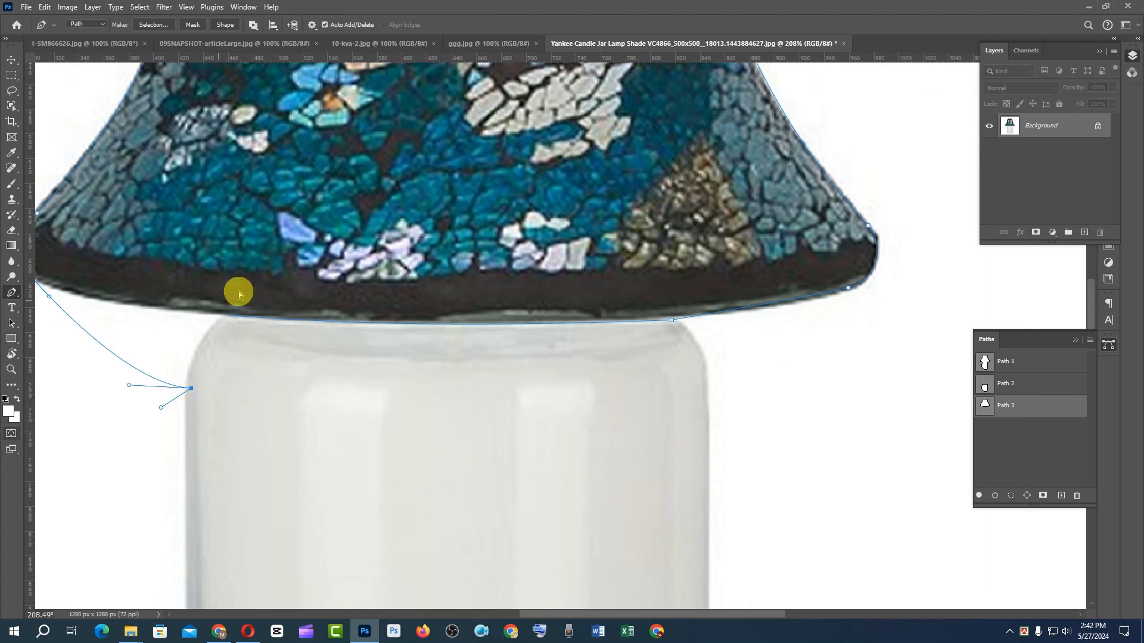
pyautogui.moveTo(270, 268); pyautogui.dragTo(147, 495)
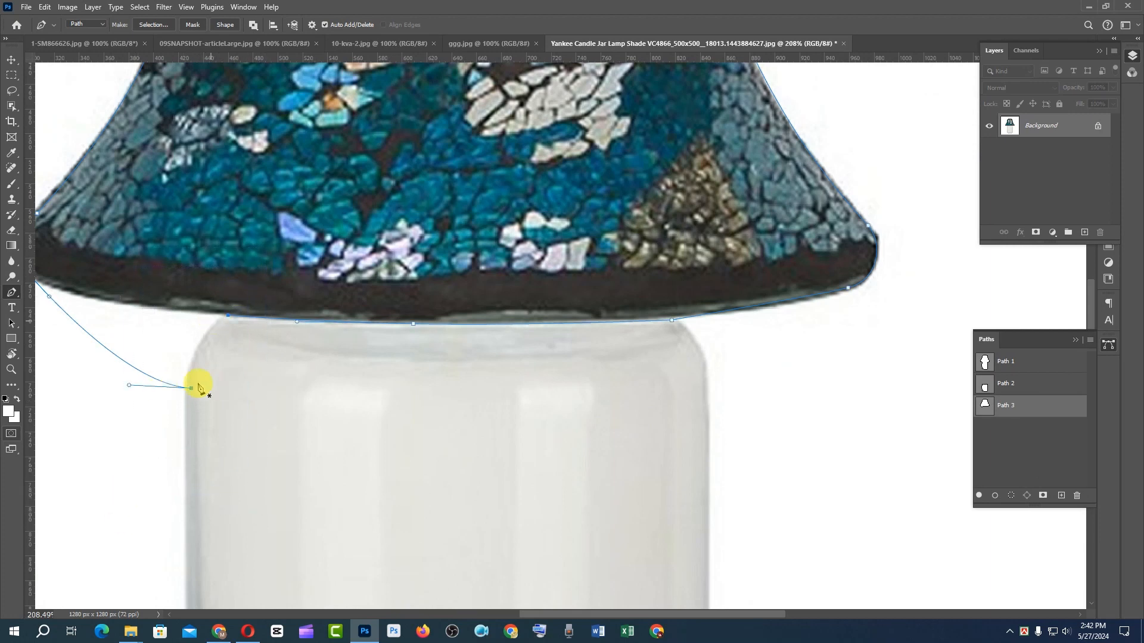
pyautogui.hotkey('ctrl', 'z')
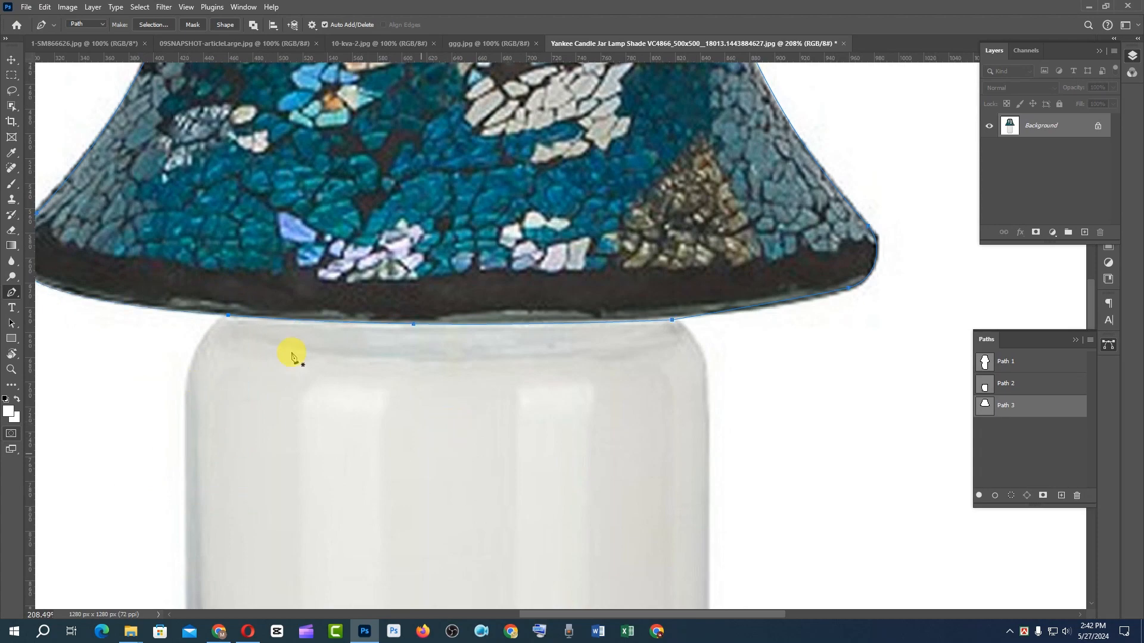
pyautogui.moveTo(292, 356); pyautogui.dragTo(503, 531)
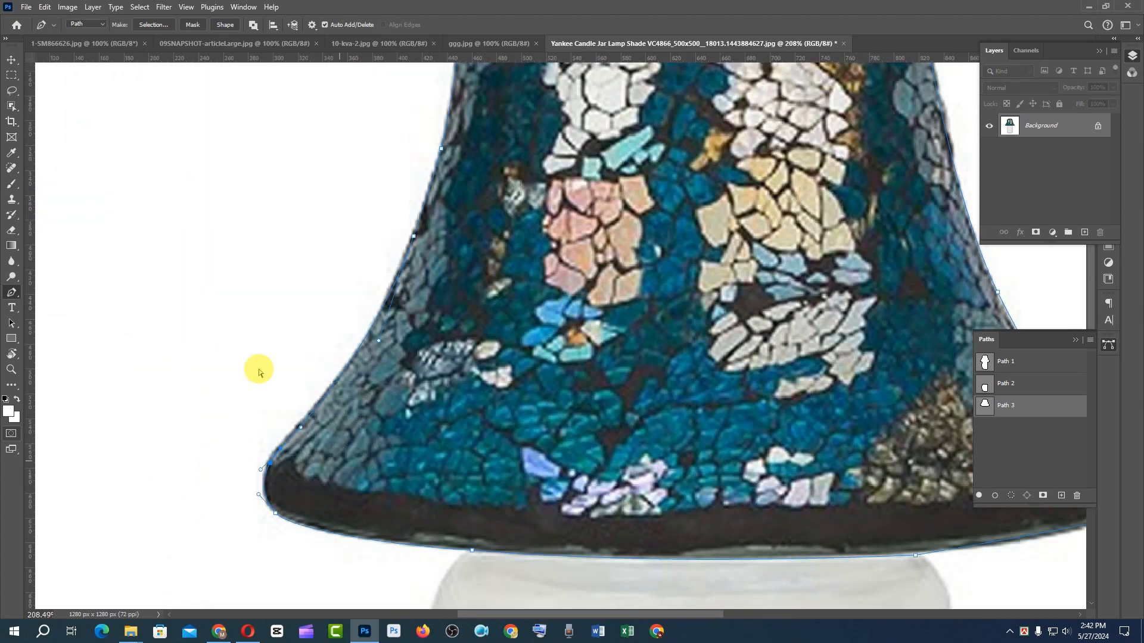
pyautogui.hotkey('ctrl', 'z')
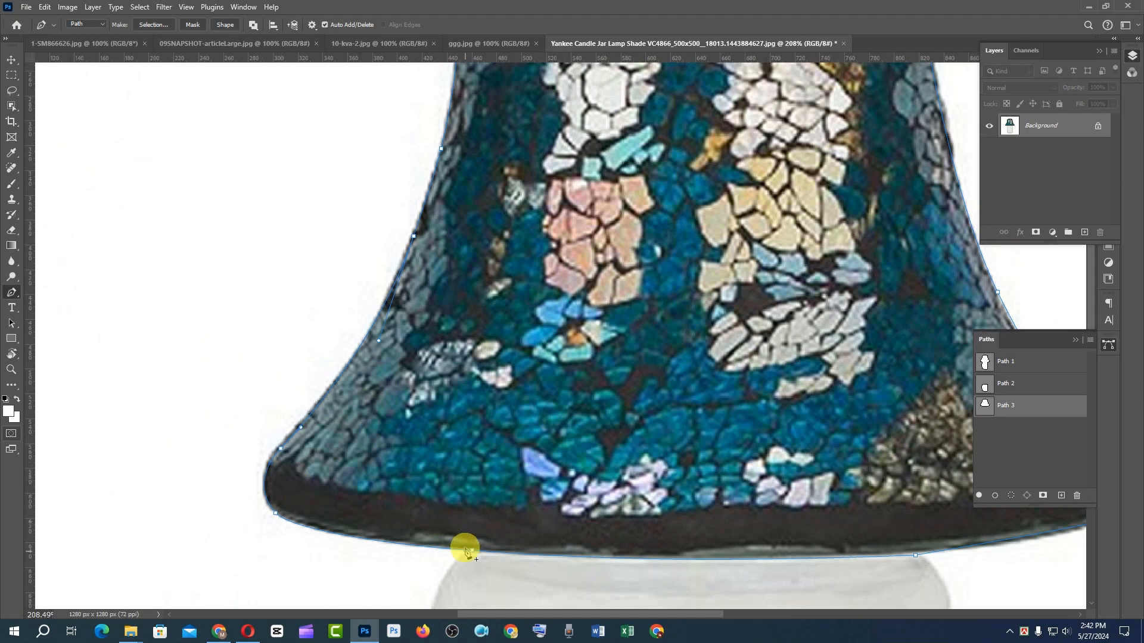
# - Make Path 3 the active path again and examine its outline along the lampshade's rim and against the whole lamp
pyautogui.click(472, 551)
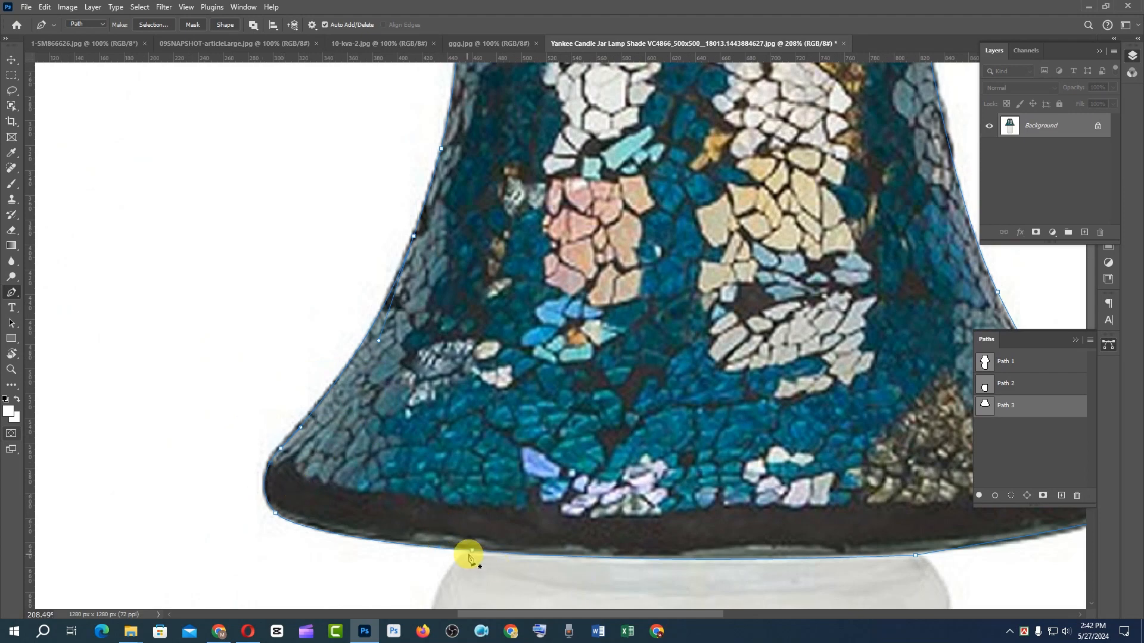
pyautogui.click(1007, 392)
pyautogui.click(1008, 405)
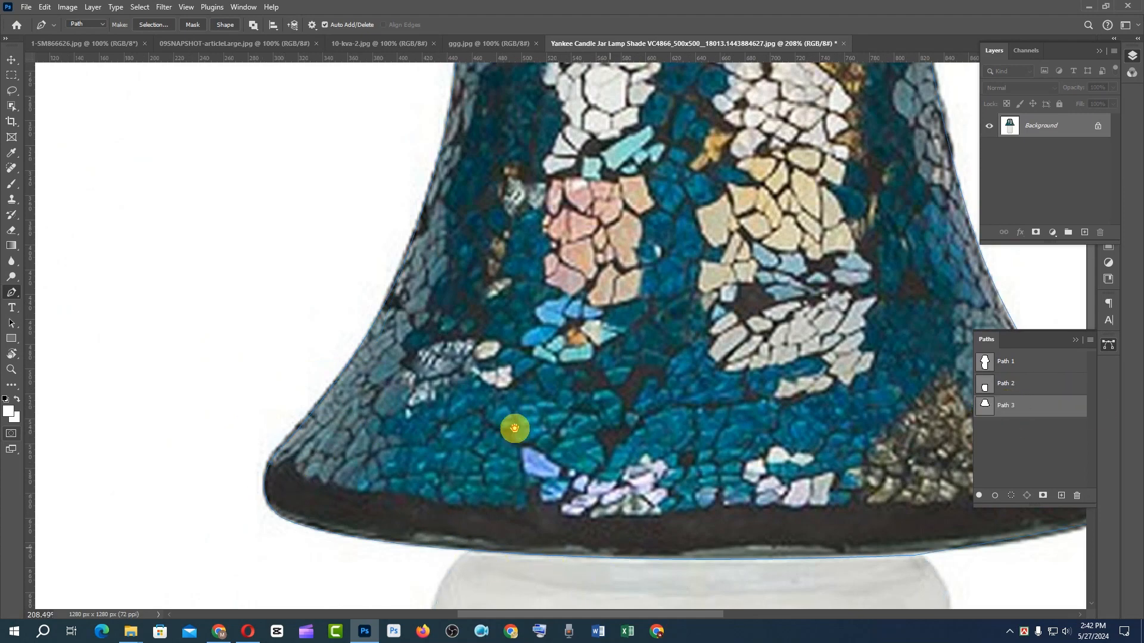
pyautogui.moveTo(515, 428); pyautogui.dragTo(469, 363)
pyautogui.scroll(-3, 470, 378)
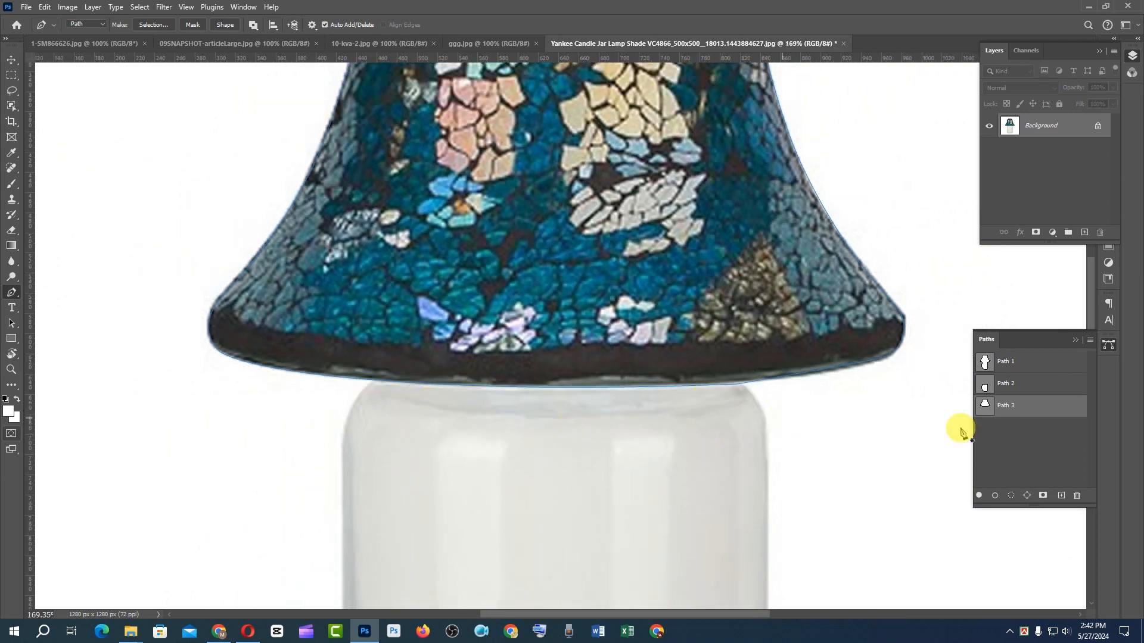
pyautogui.scroll(-5, 491, 327)
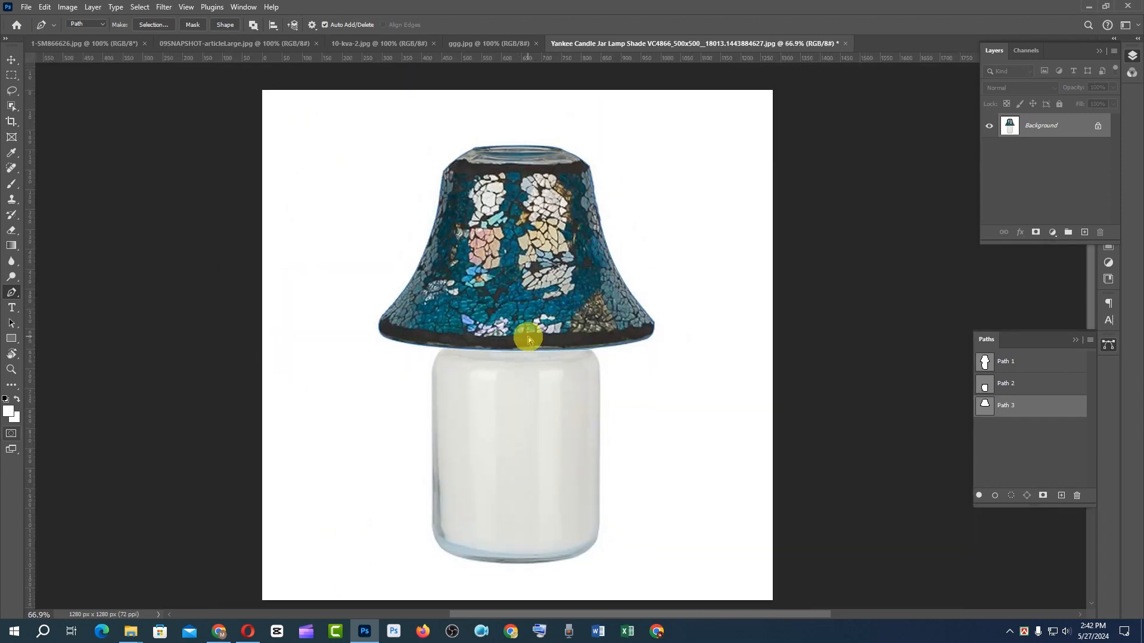
pyautogui.scroll(1, 528, 340)
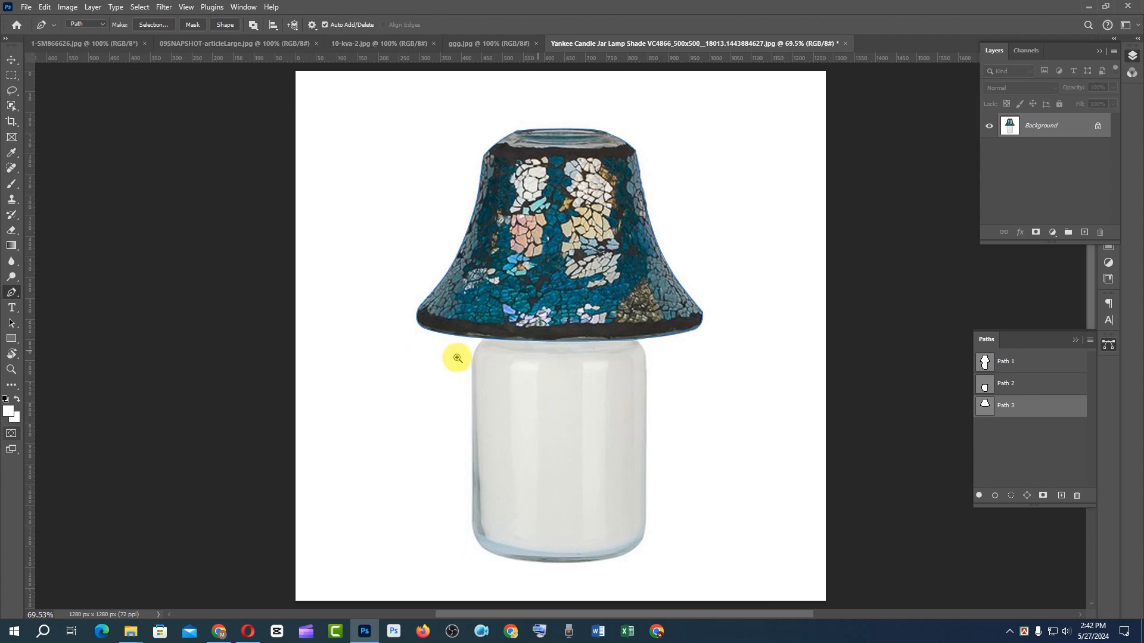
pyautogui.scroll(2, 481, 337)
# - Try pulling anchor points away from the lampshade's left rim and lower edge in Path 3, undoing each move
pyautogui.keyDown('ctrl'); pyautogui.click(419, 270); pyautogui.keyUp('ctrl')
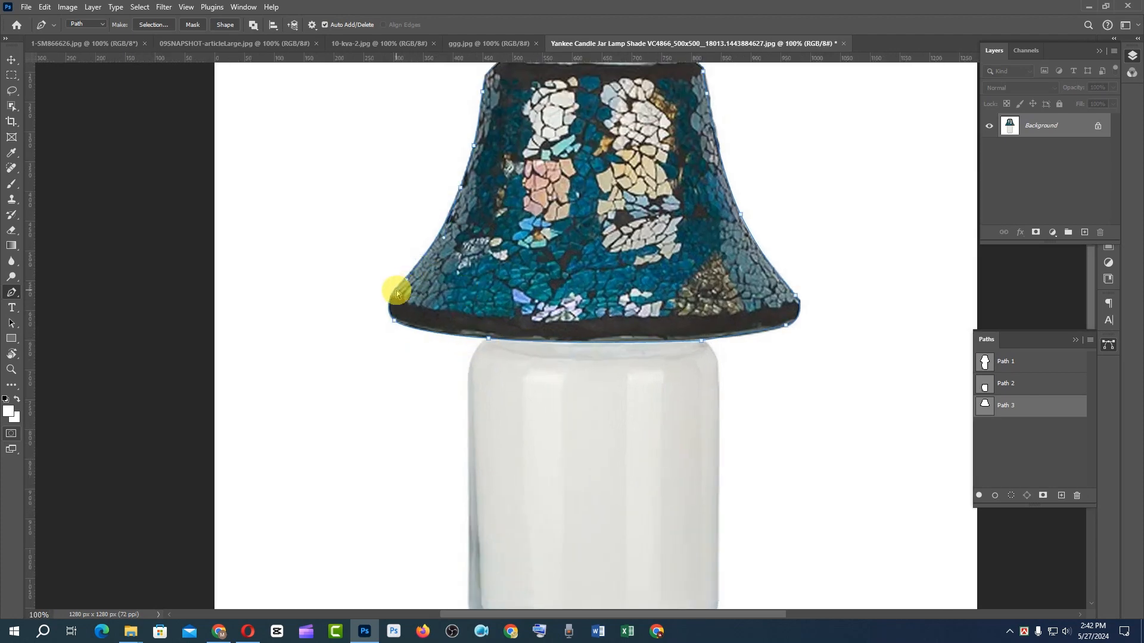
pyautogui.moveTo(407, 278); pyautogui.dragTo(290, 274)
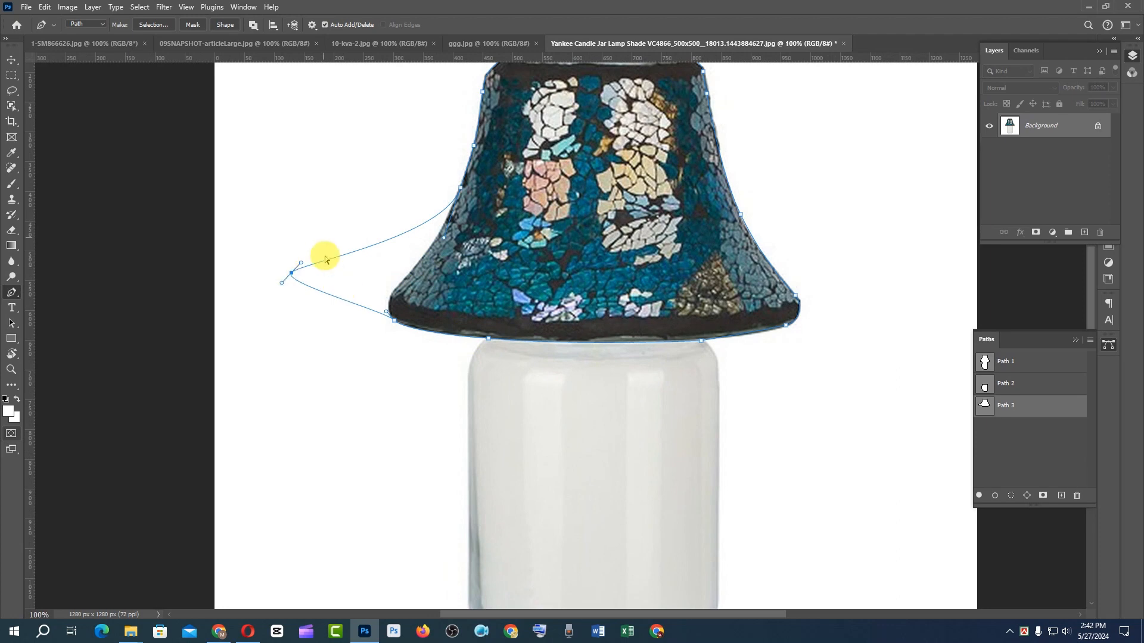
pyautogui.hotkey('ctrl', 'z')
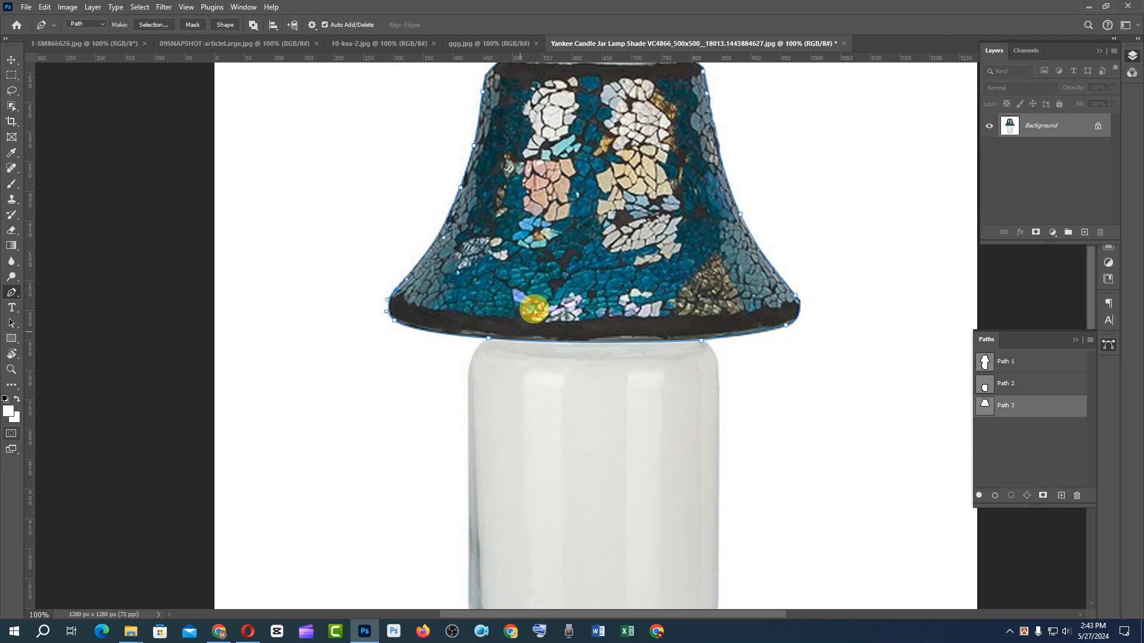
pyautogui.keyDown('ctrl'); pyautogui.click(491, 341); pyautogui.keyUp('ctrl')
pyautogui.moveTo(489, 338); pyautogui.dragTo(413, 428)
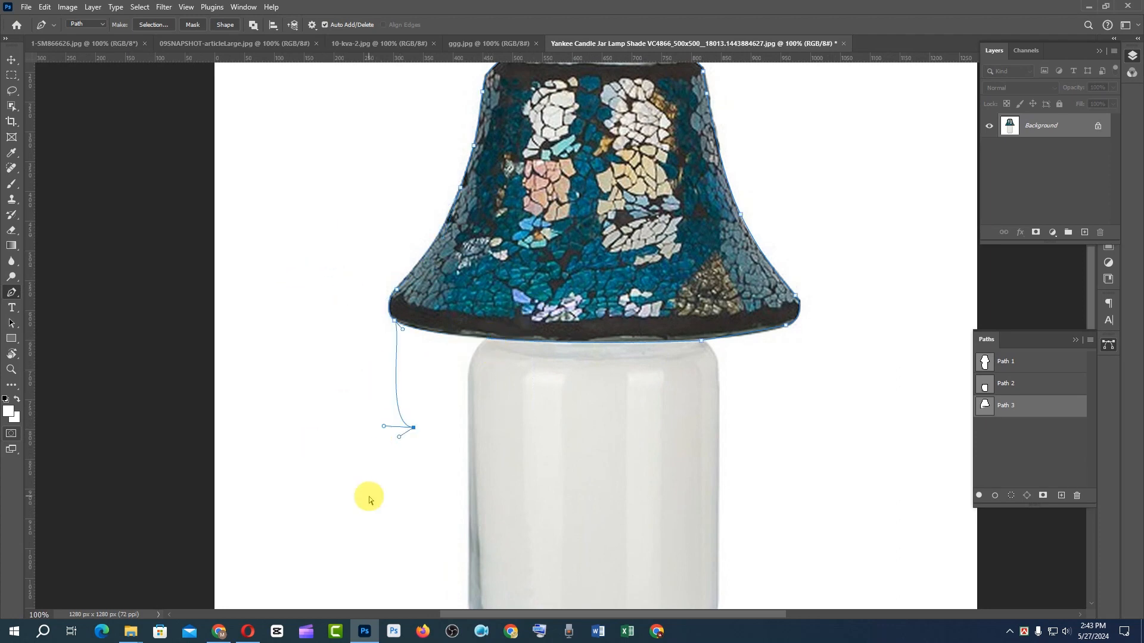
pyautogui.hotkey('ctrl', 'z')
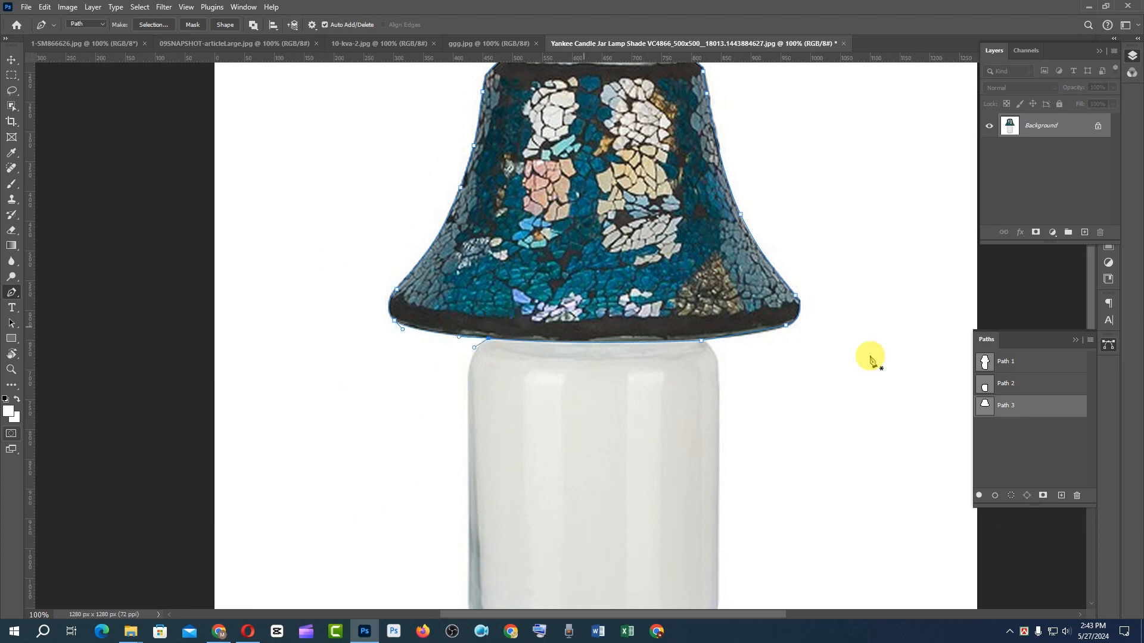
# - Compare Path 1 with the lampshade path, turn Quick Mask on and off, and make Path 3 active again
pyautogui.click(1011, 361)
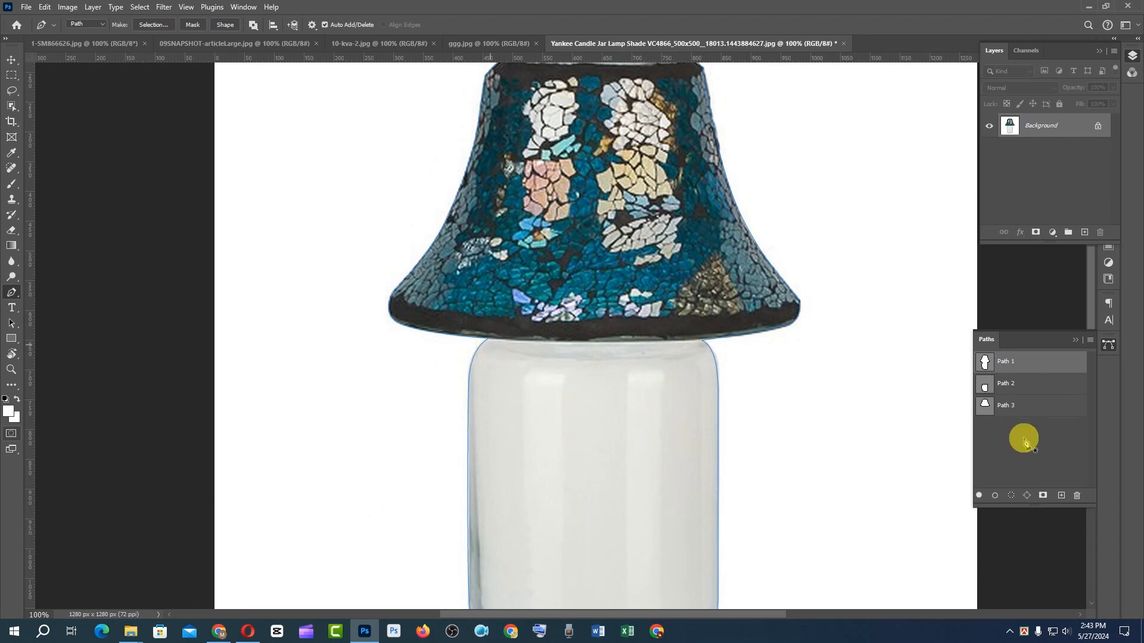
pyautogui.keyDown('ctrl'); pyautogui.click(986, 406); pyautogui.keyUp('ctrl')
pyautogui.press('q')
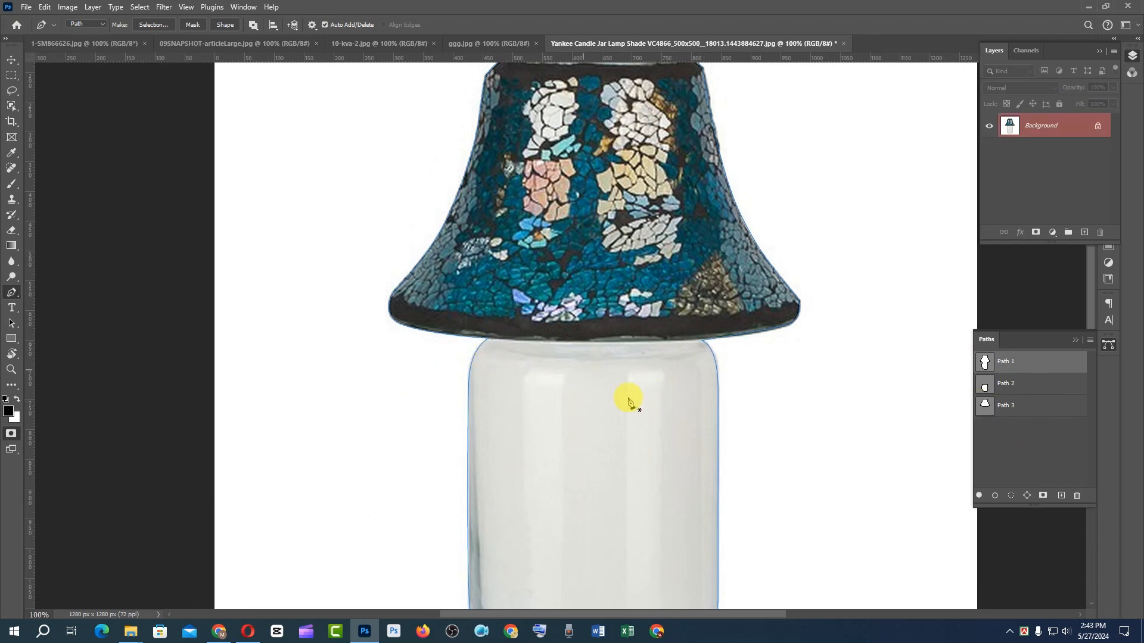
pyautogui.press('q')
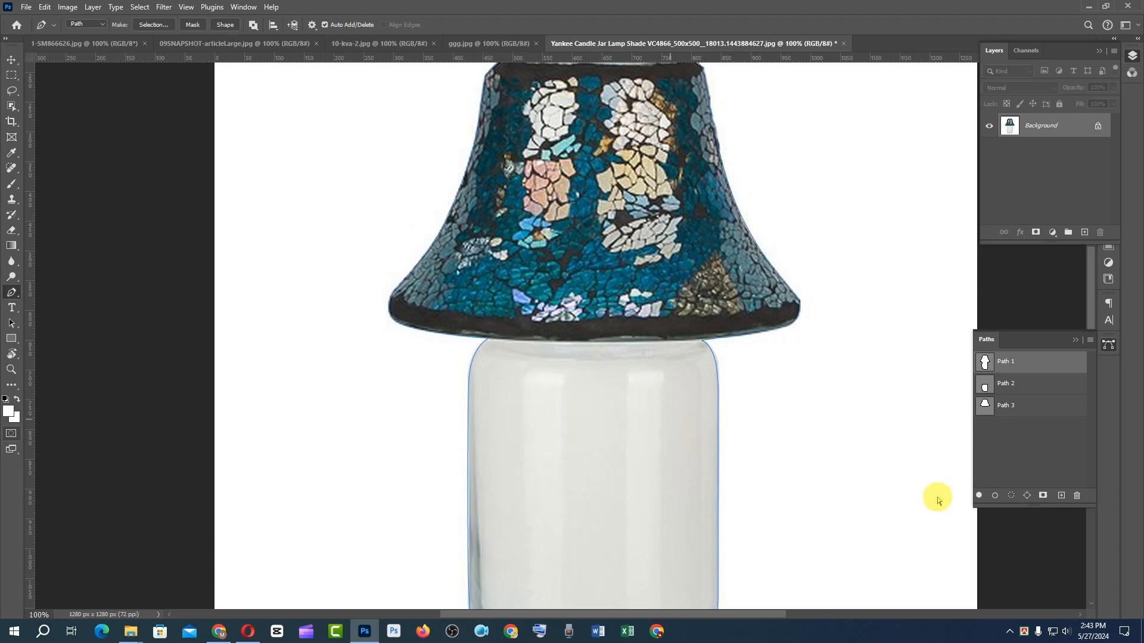
pyautogui.click(1007, 405)
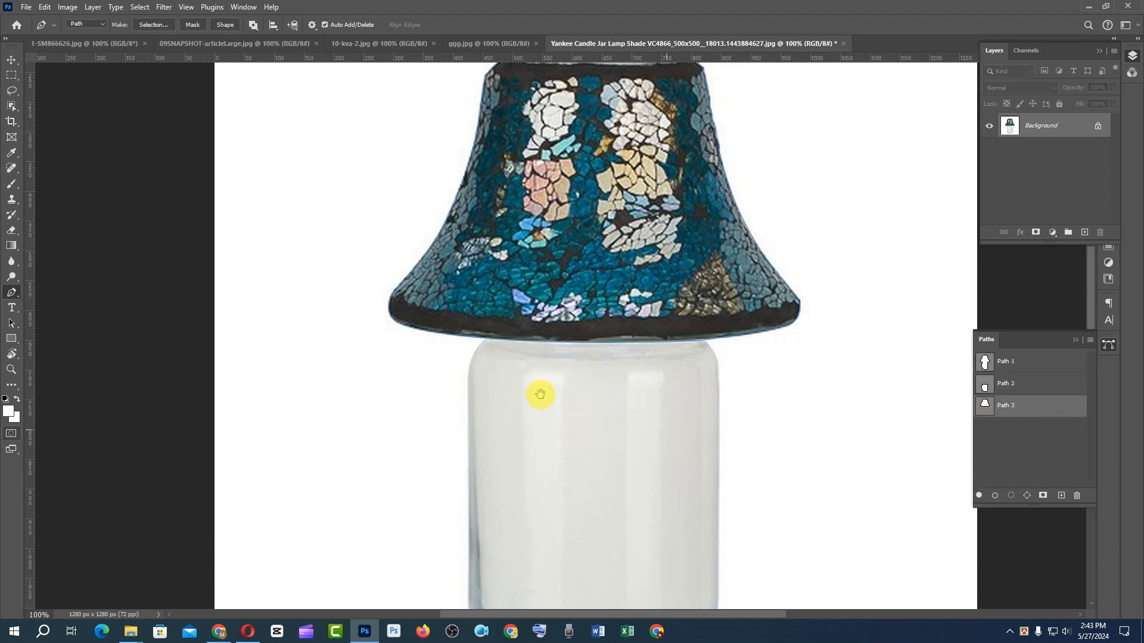
# - Try adding stray segments from the lampshade's lower edge at the jar's left shoulder in Path 3, and undo them
pyautogui.keyDown('ctrl'); pyautogui.click(526, 331); pyautogui.keyUp('ctrl')
pyautogui.moveTo(613, 391); pyautogui.dragTo(565, 404)
pyautogui.moveTo(455, 303); pyautogui.dragTo(338, 421)
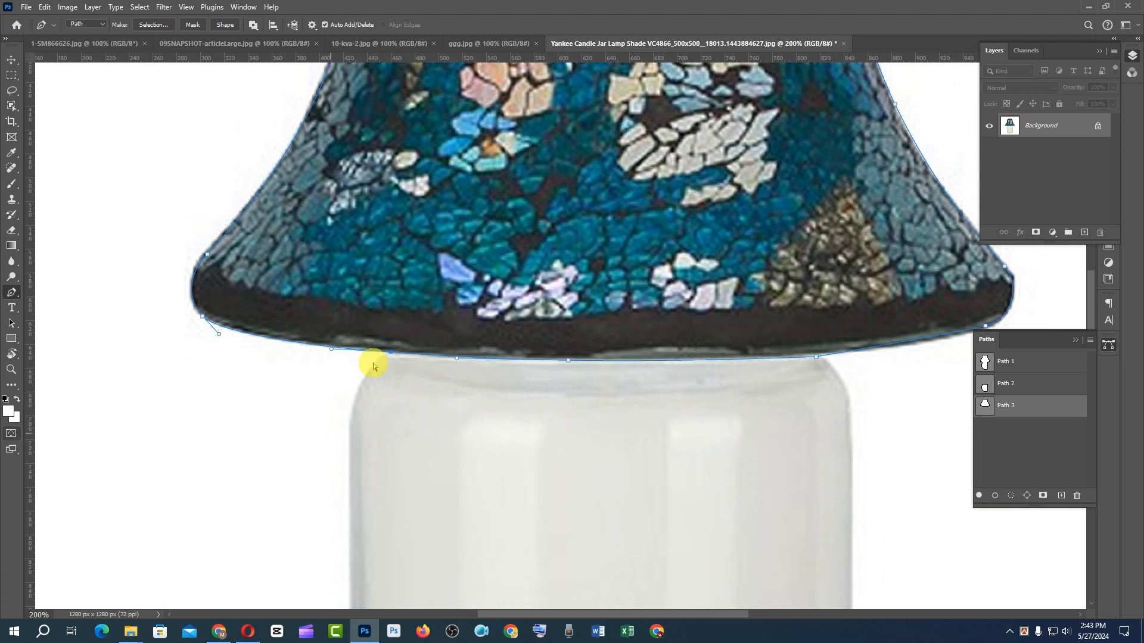
pyautogui.moveTo(385, 364); pyautogui.dragTo(475, 365)
pyautogui.moveTo(485, 245); pyautogui.dragTo(281, 500)
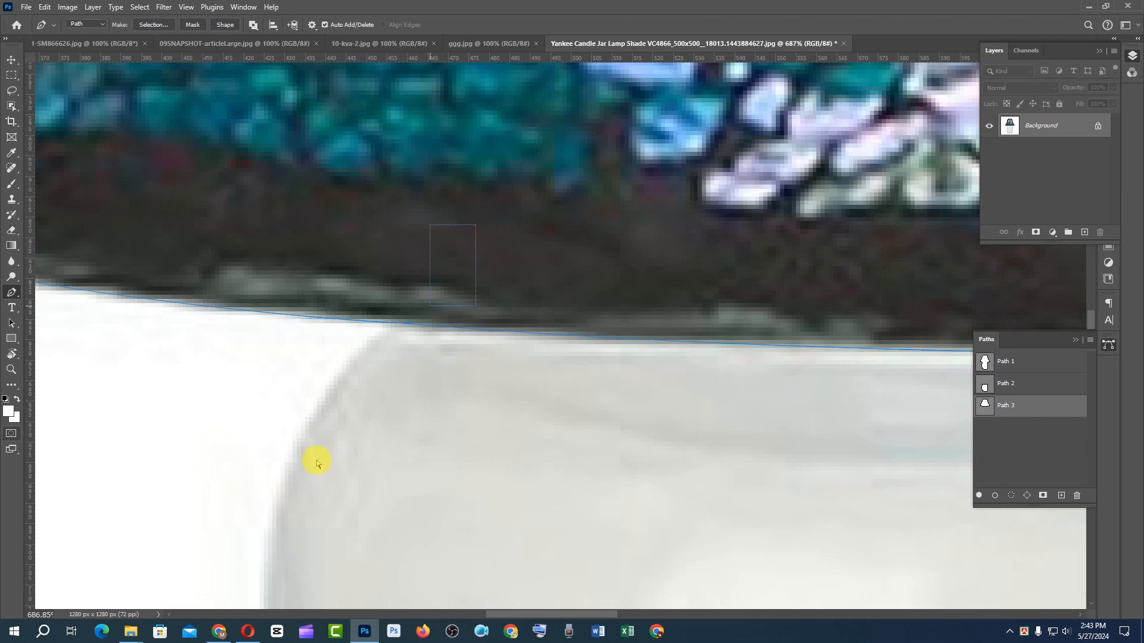
pyautogui.click(408, 327)
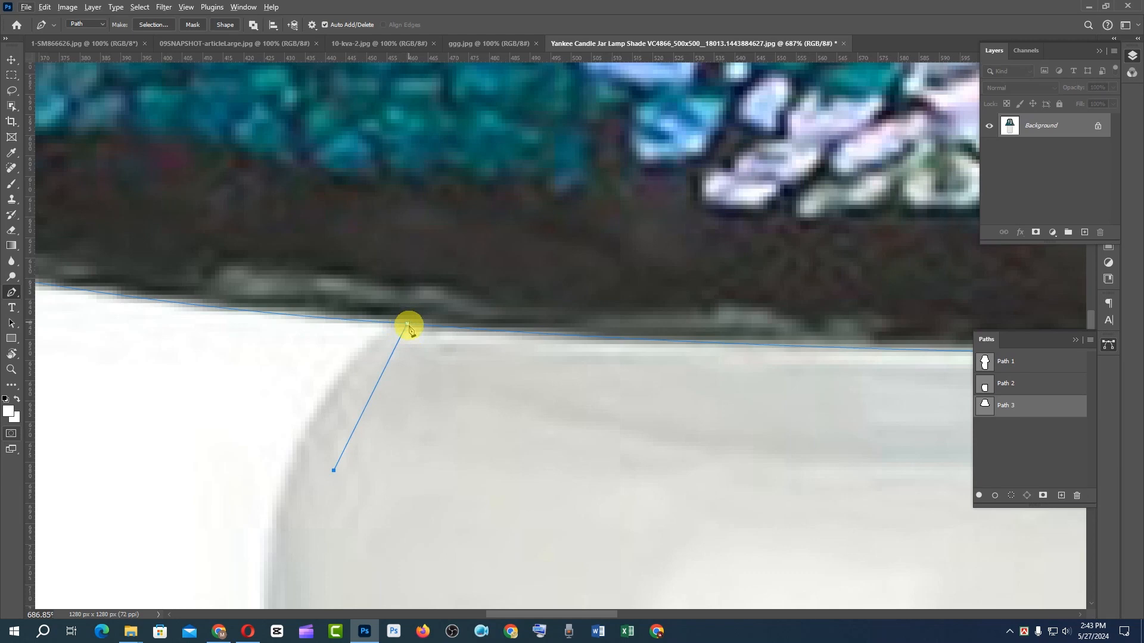
pyautogui.moveTo(404, 327); pyautogui.dragTo(407, 326)
pyautogui.click(404, 326)
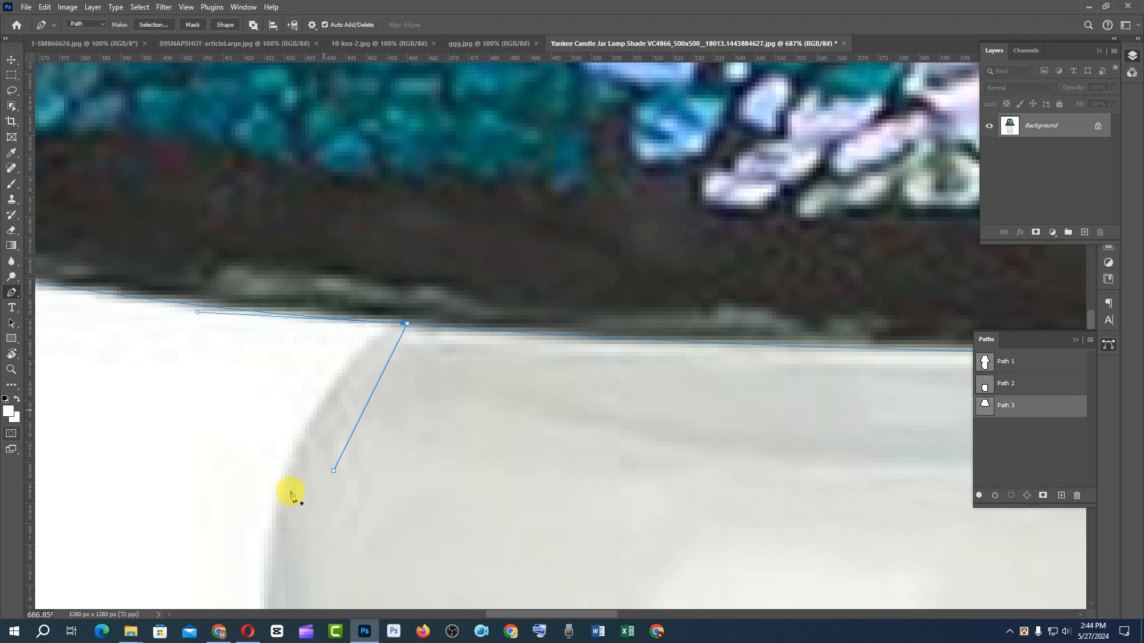
pyautogui.click(334, 468)
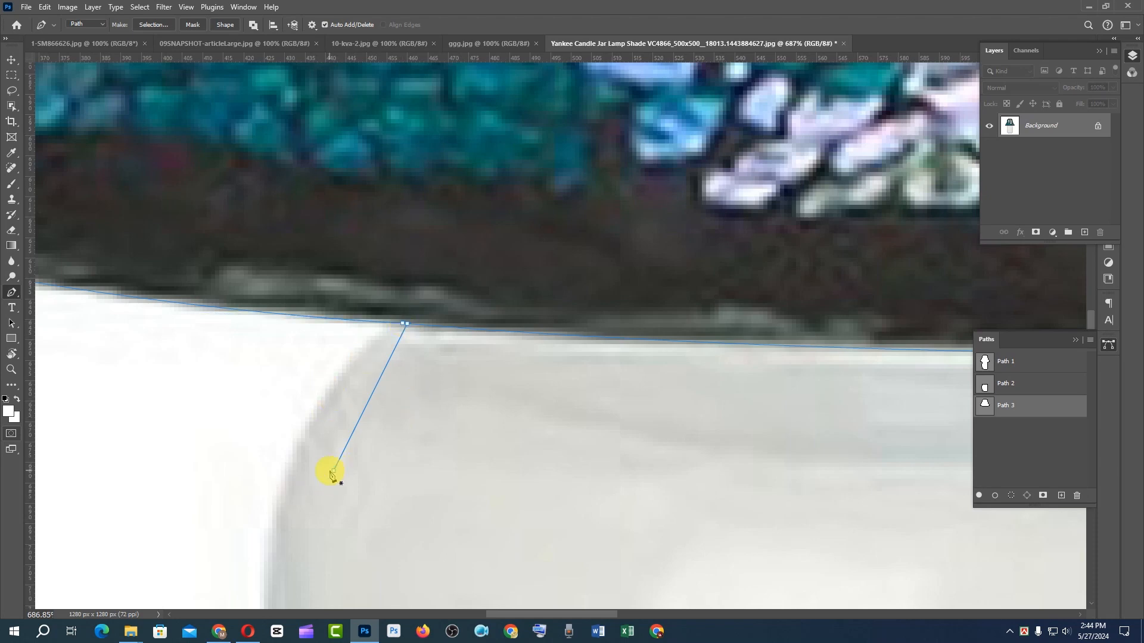
pyautogui.hotkey('ctrl', 'z')
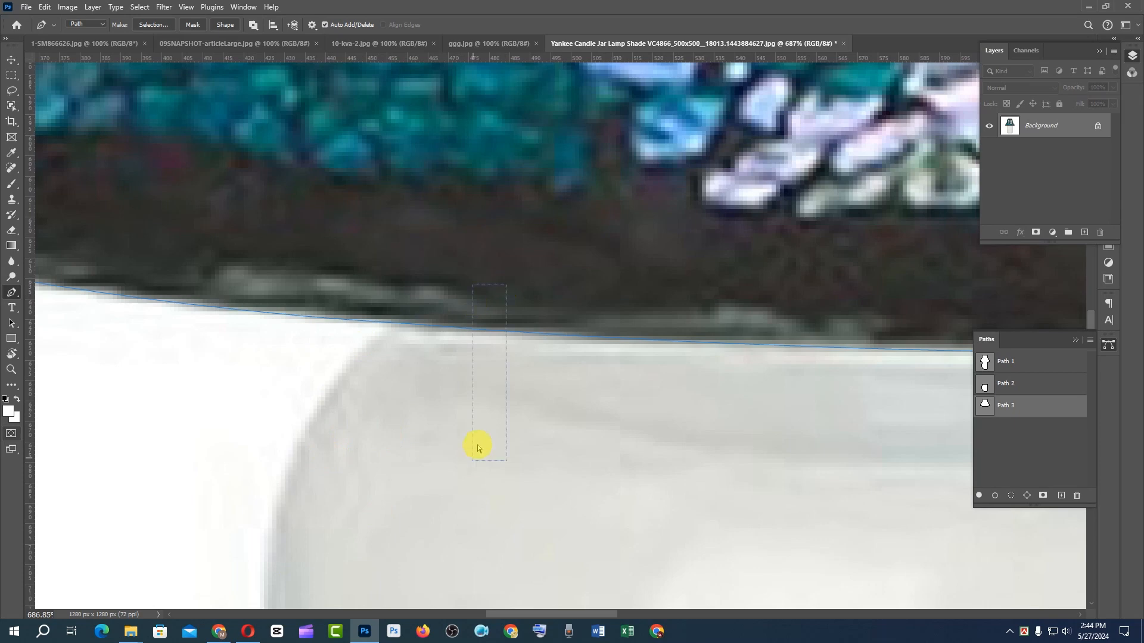
pyautogui.click(404, 323)
pyautogui.click(186, 503)
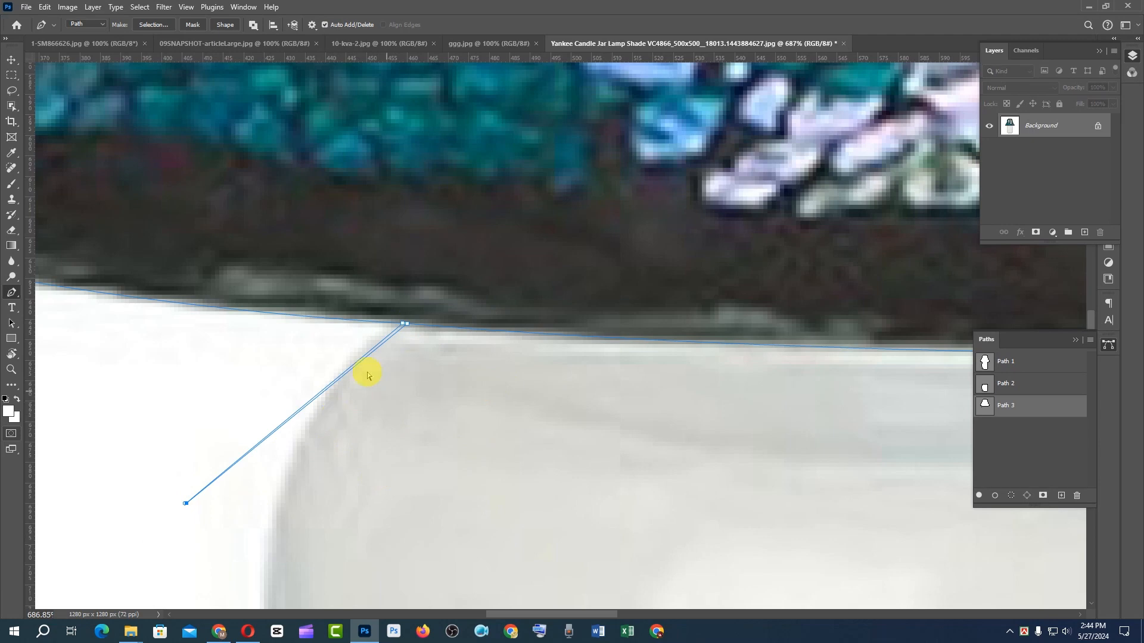
pyautogui.hotkey('ctrl', 'z')
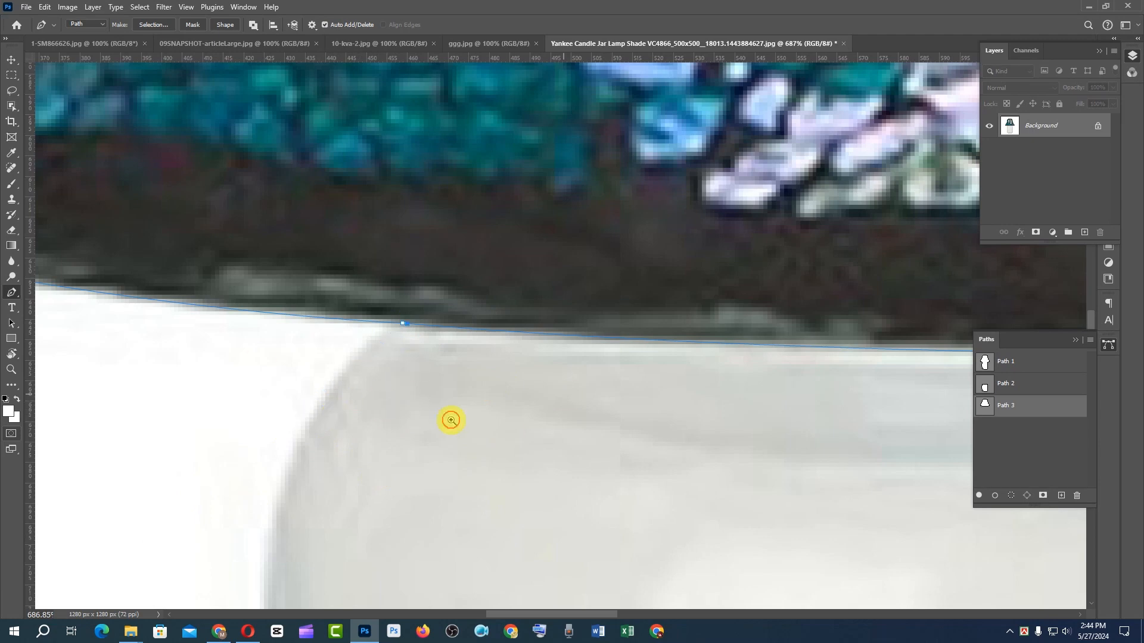
# - Try adding a stray segment and moving the anchor point at the jar's right shoulder in Path 3, and undo the changes
pyautogui.hotkey('ctrl', '0')
pyautogui.keyDown('ctrl'); pyautogui.click(784, 416); pyautogui.keyUp('ctrl')
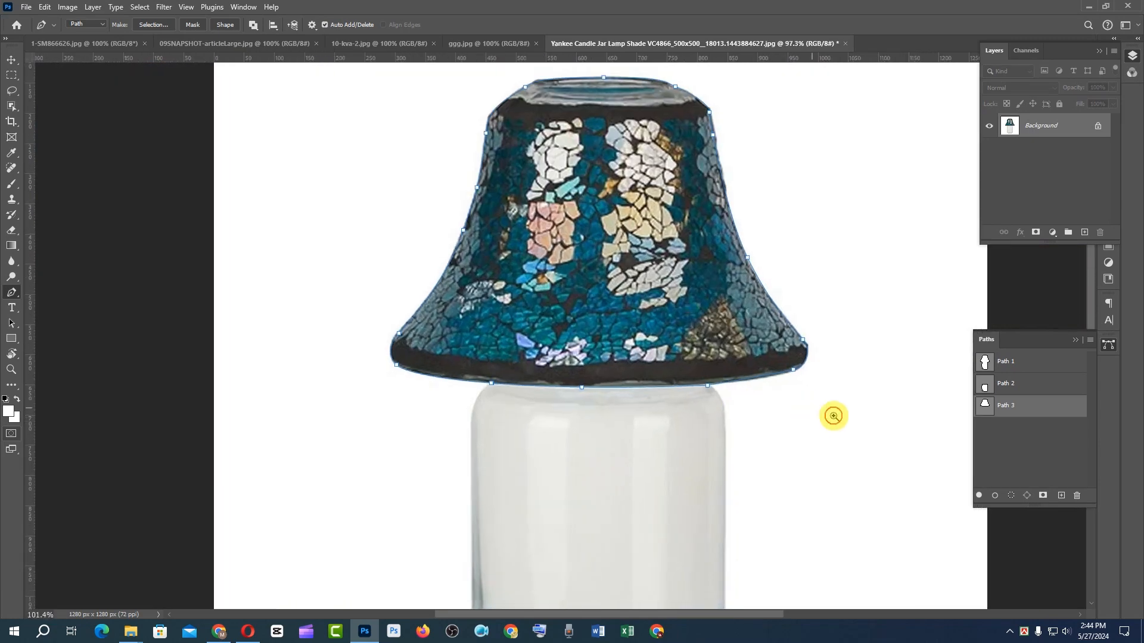
pyautogui.keyDown('ctrl'); pyautogui.click(834, 417); pyautogui.keyUp('ctrl')
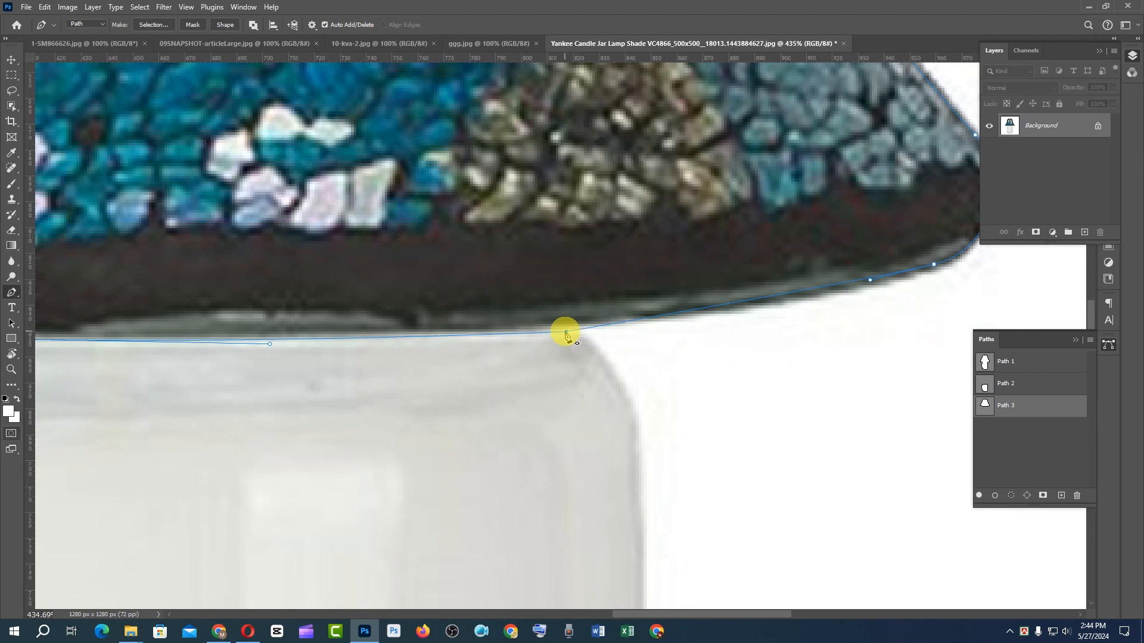
pyautogui.click(566, 333)
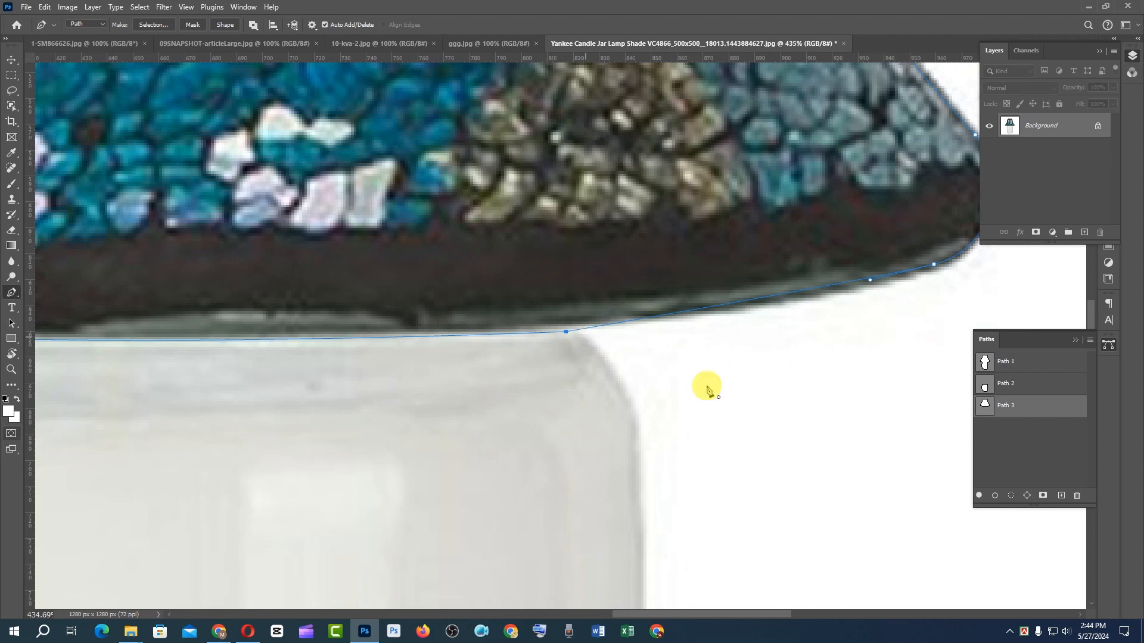
pyautogui.click(768, 405)
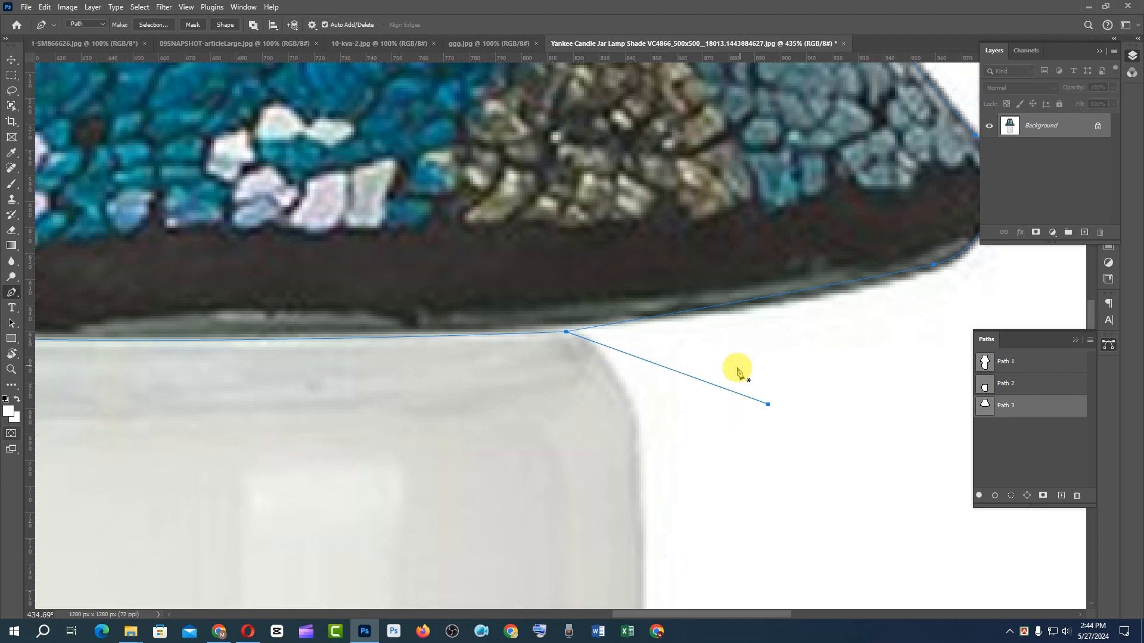
pyautogui.moveTo(723, 356); pyautogui.dragTo(691, 453)
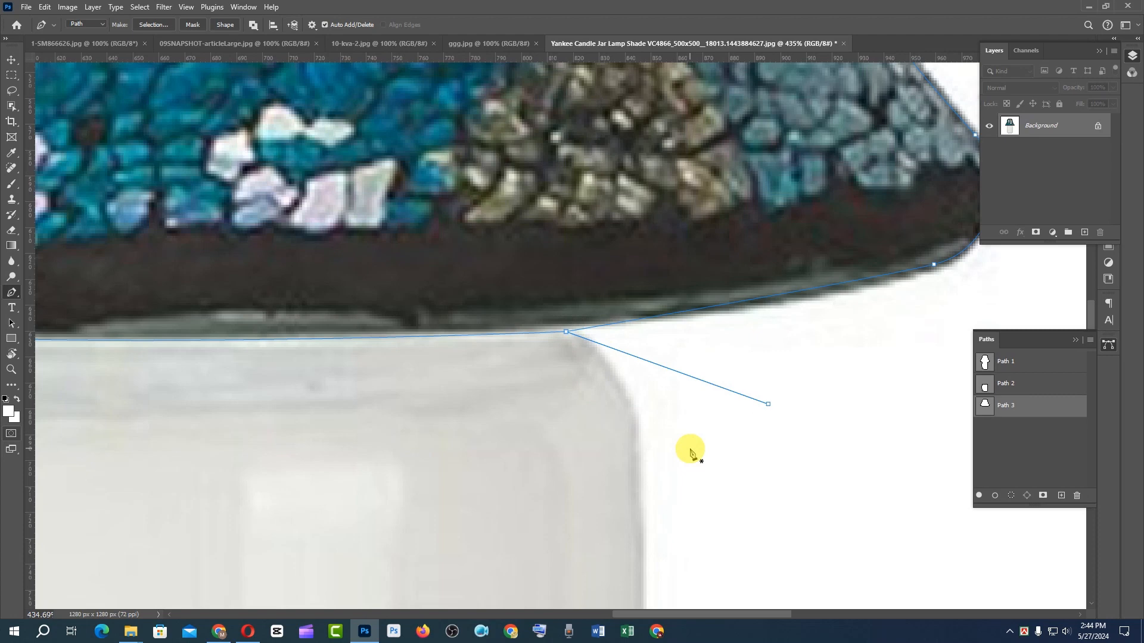
pyautogui.click(768, 404)
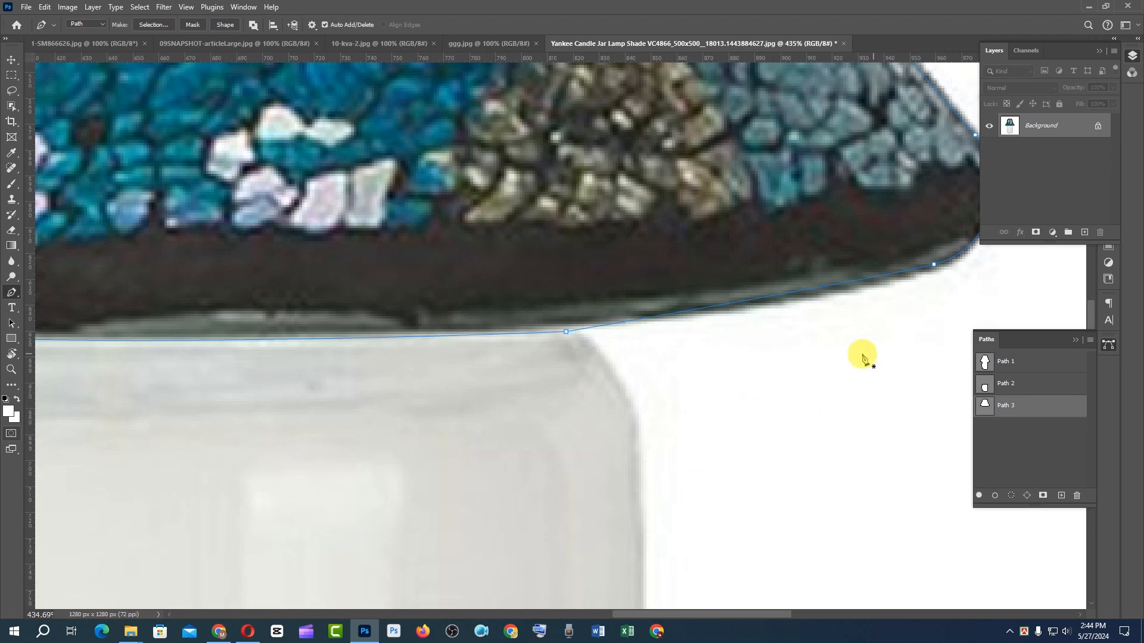
pyautogui.moveTo(649, 262); pyautogui.dragTo(524, 545)
pyautogui.moveTo(566, 332); pyautogui.dragTo(734, 455)
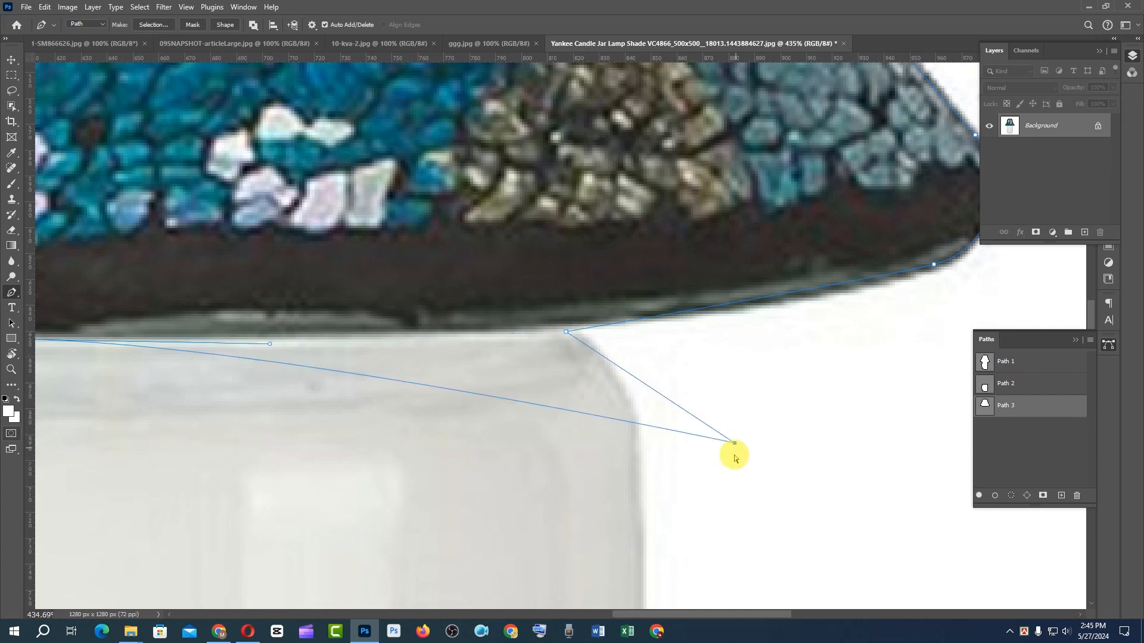
pyautogui.hotkey('ctrl', 'z')
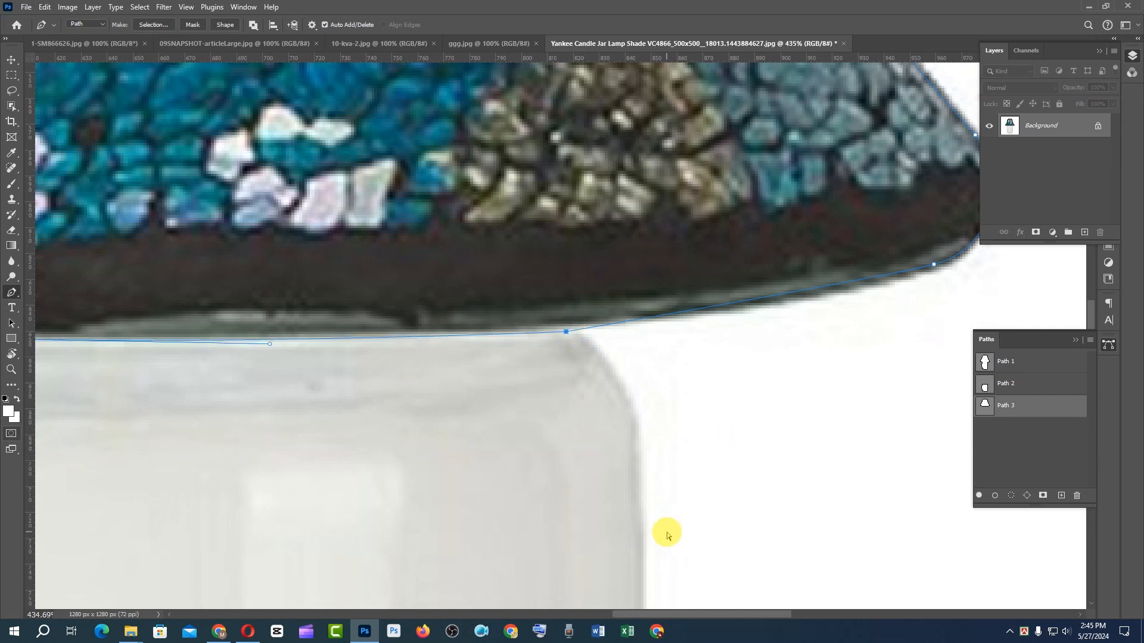
# - Deselect Path 3, load Path 1 as a selection, and preview the full lamp cutout in Quick Mask
pyautogui.hotkey('ctrl', '0')
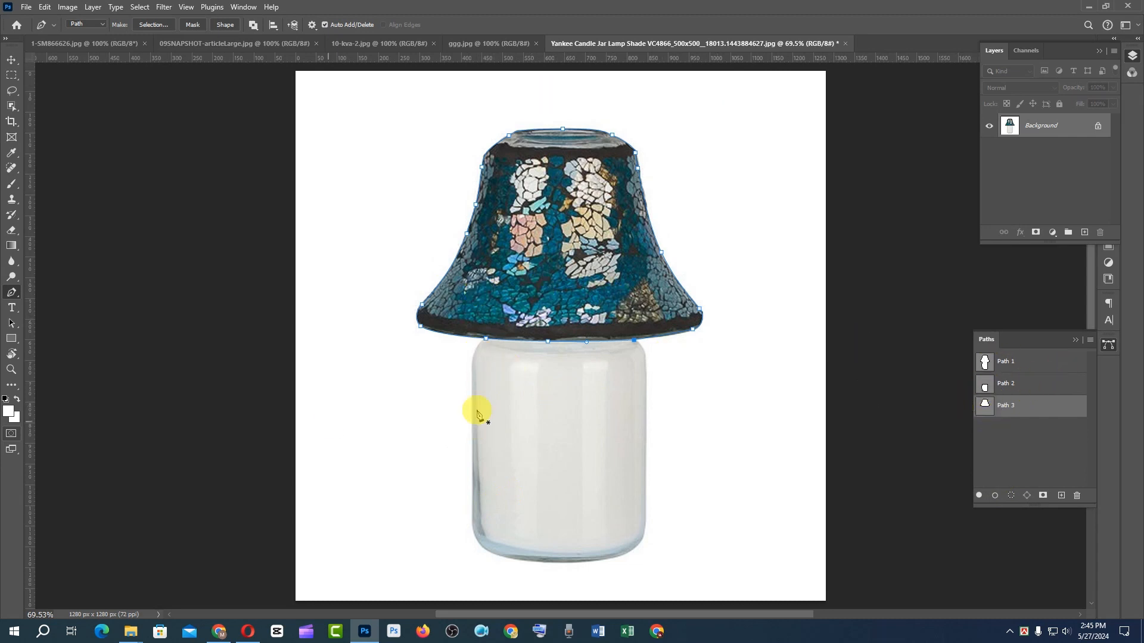
pyautogui.click(1032, 435)
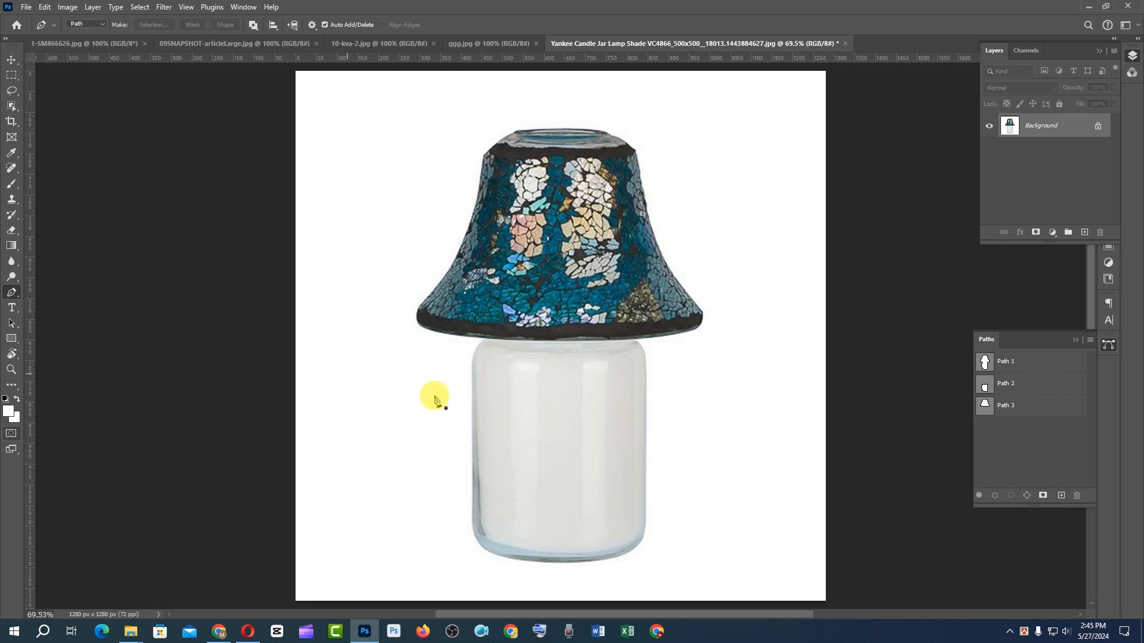
pyautogui.click(1020, 367)
pyautogui.keyDown('ctrl'); pyautogui.click(988, 365); pyautogui.keyUp('ctrl')
pyautogui.press('q')
pyautogui.keyDown('ctrl'); pyautogui.click(987, 365); pyautogui.keyUp('ctrl')
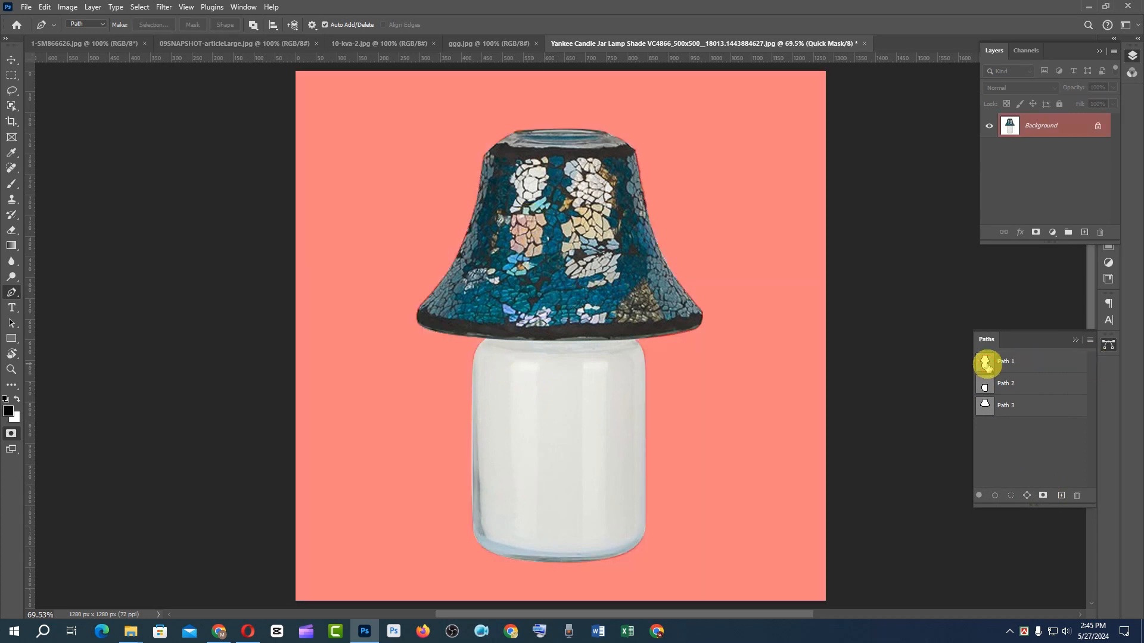
pyautogui.press('q')
# - Load Path 2 and Path 3 as selections in turn, previewing the jar and the lampshade separately in Quick Mask
pyautogui.keyDown('ctrl'); pyautogui.click(984, 383); pyautogui.keyUp('ctrl')
pyautogui.press('q')
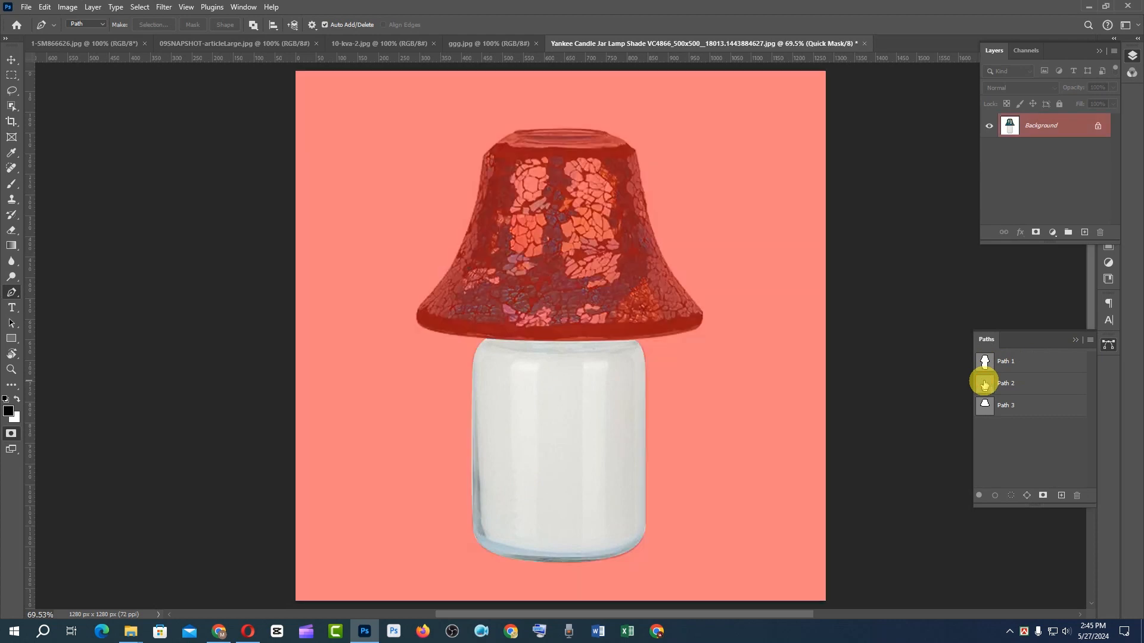
pyautogui.press('q')
pyautogui.press('q')
pyautogui.press('q')
pyautogui.keyDown('ctrl'); pyautogui.click(989, 404); pyautogui.keyUp('ctrl')
pyautogui.press('q')
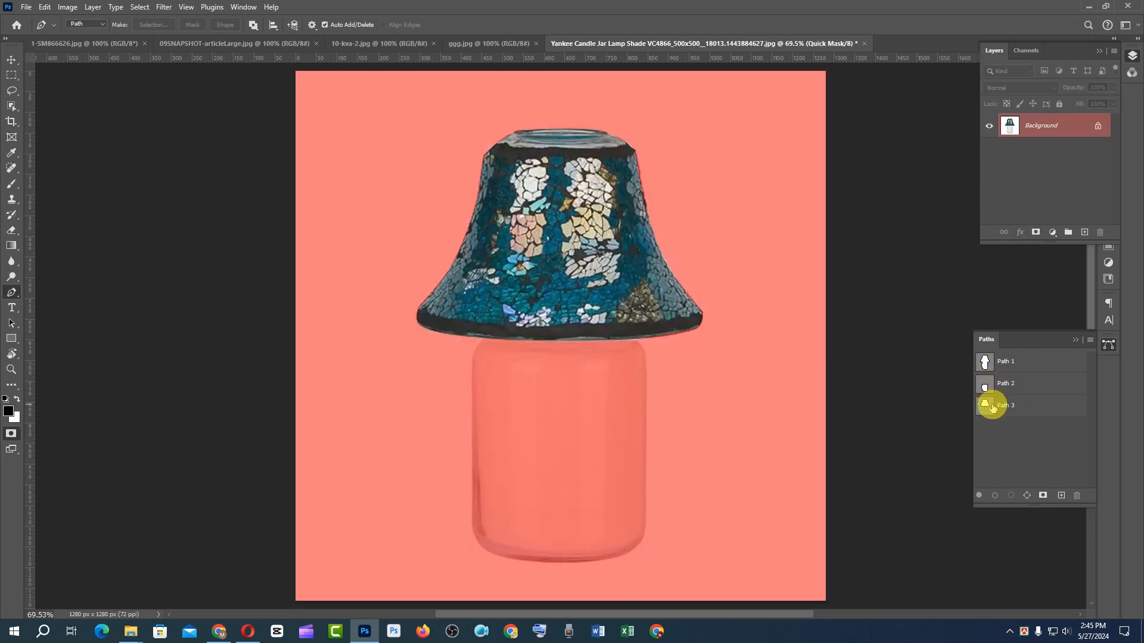
# - Leave the Quick Mask preview of the lampshade and clear the selection
pyautogui.press('q')
pyautogui.press('q')
pyautogui.press('q')
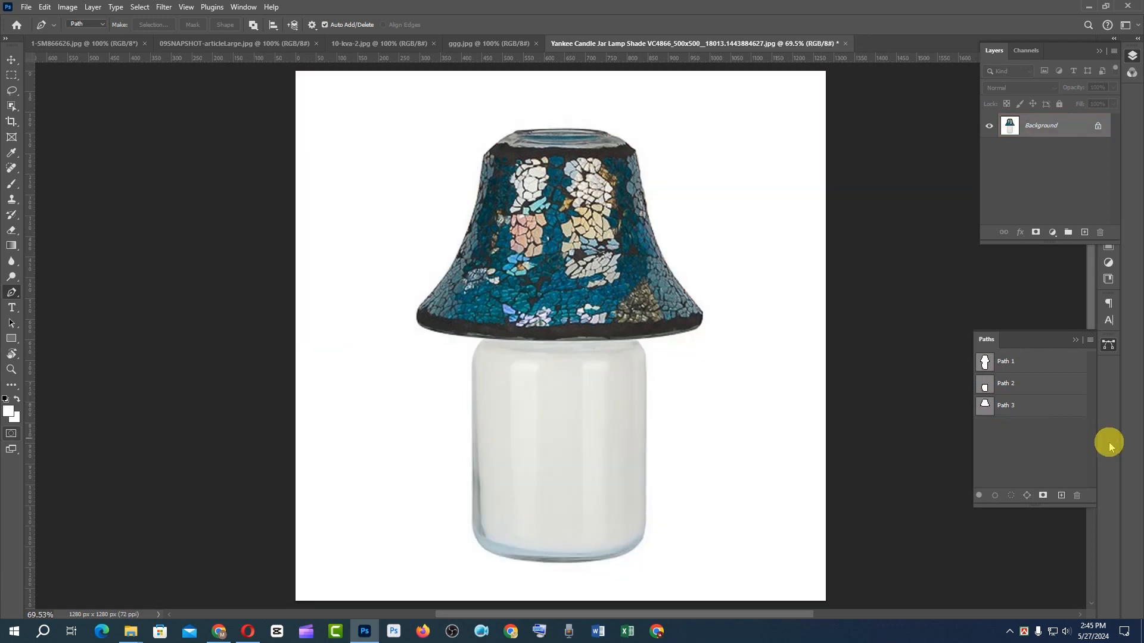
pyautogui.hotkey('ctrl', 'd')
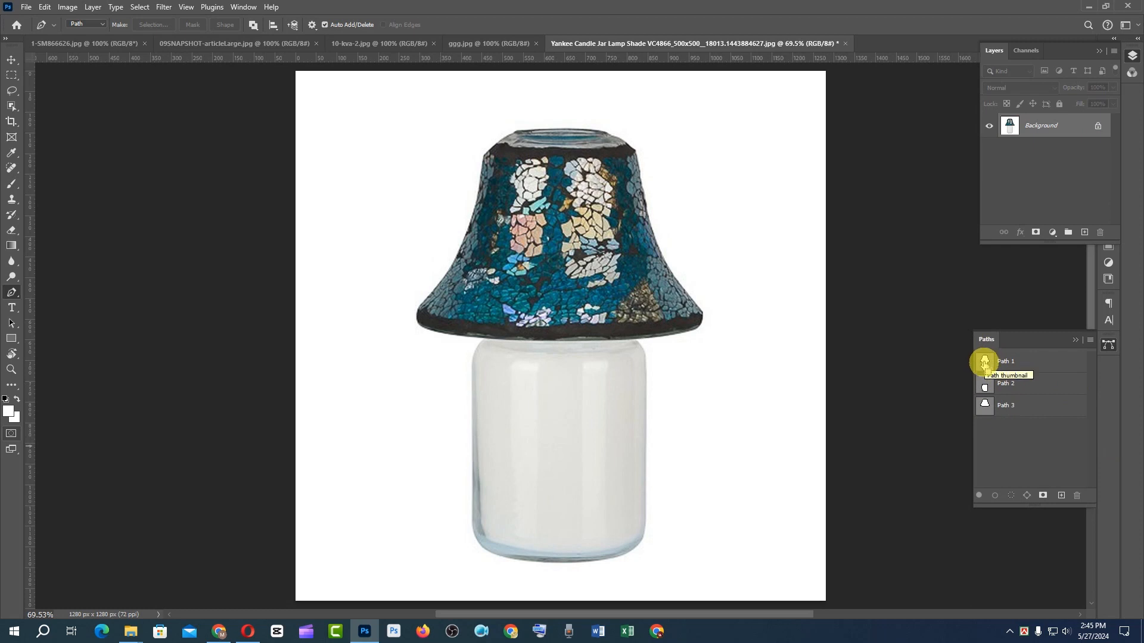
# - Load Path 1 as a selection, subtract Path 2 and Path 3 from it, and check the remainder in Quick Mask
pyautogui.keyDown('ctrl'); pyautogui.click(985, 362); pyautogui.keyUp('ctrl')
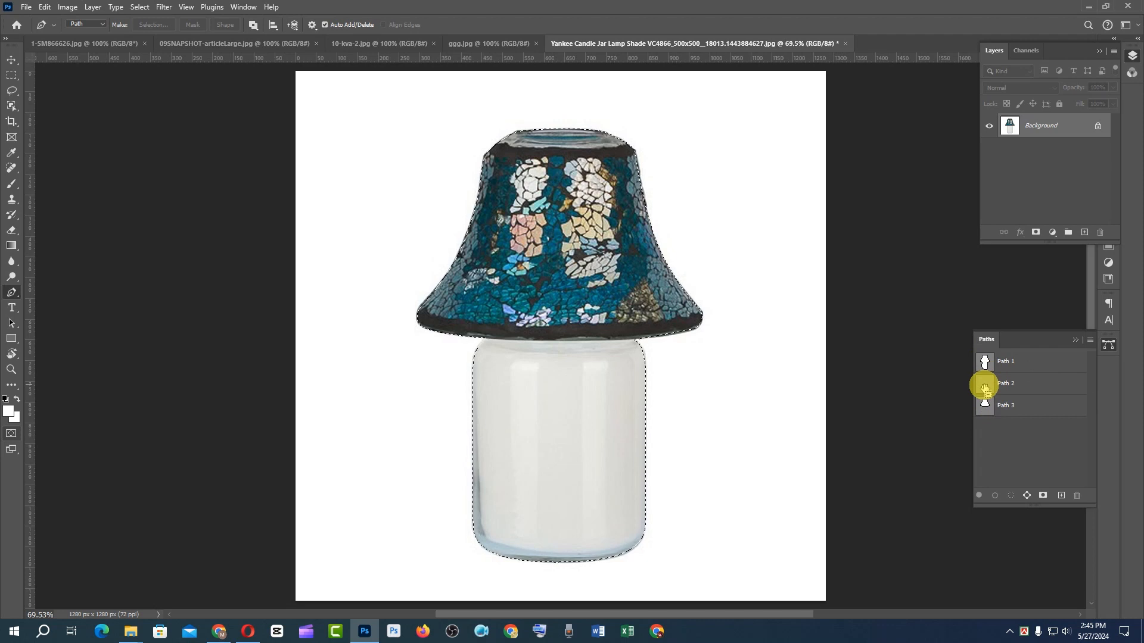
pyautogui.keyDown('ctrl'); pyautogui.keyDown('alt'); pyautogui.click(985, 389); pyautogui.keyUp('alt'); pyautogui.keyUp('ctrl')
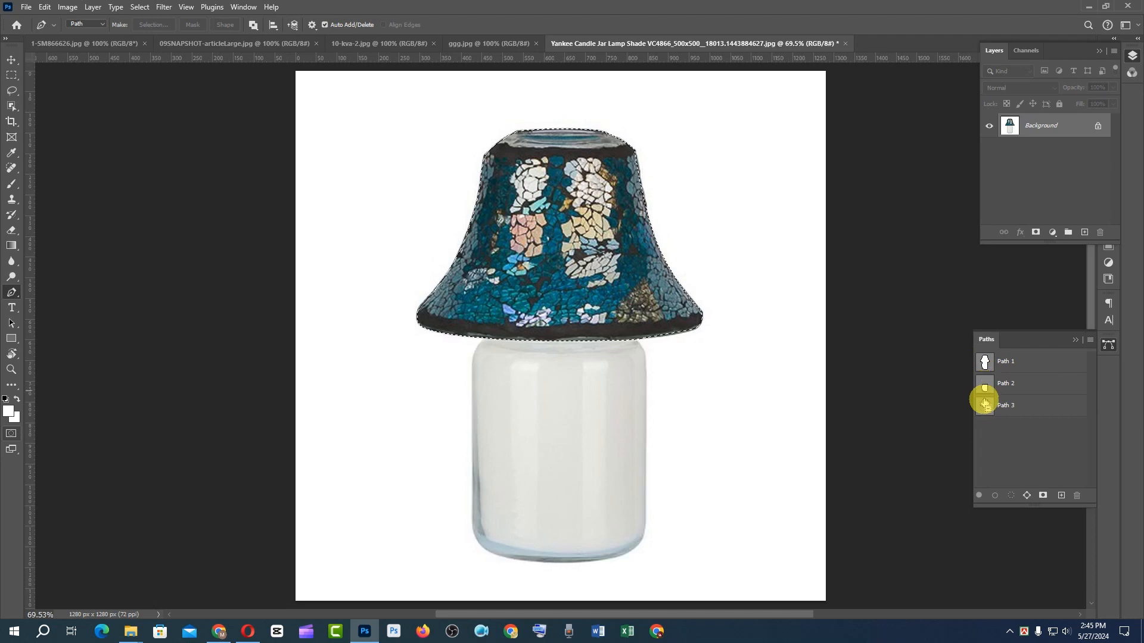
pyautogui.keyDown('ctrl'); pyautogui.keyDown('alt'); pyautogui.click(986, 405); pyautogui.keyUp('alt'); pyautogui.keyUp('ctrl')
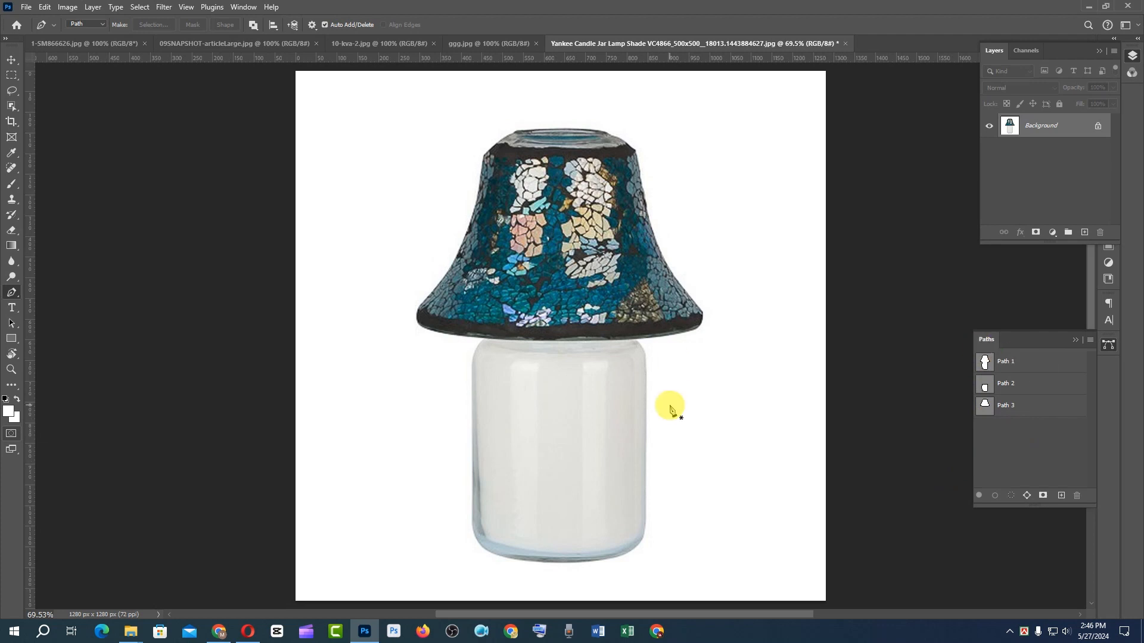
pyautogui.press('q')
pyautogui.press('q')
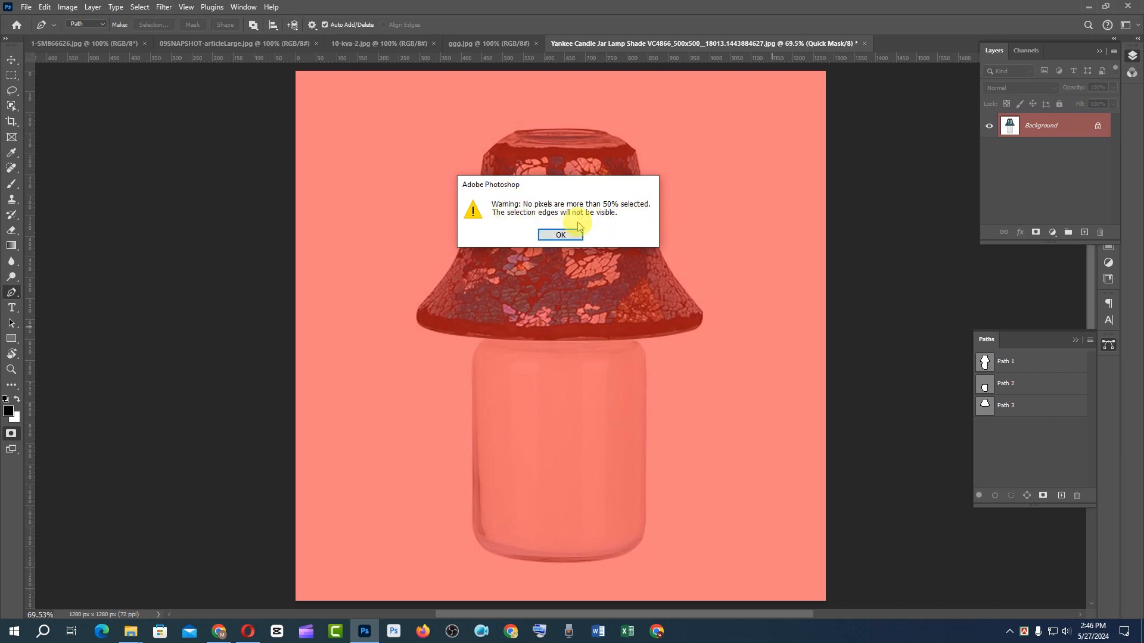
pyautogui.click(560, 234)
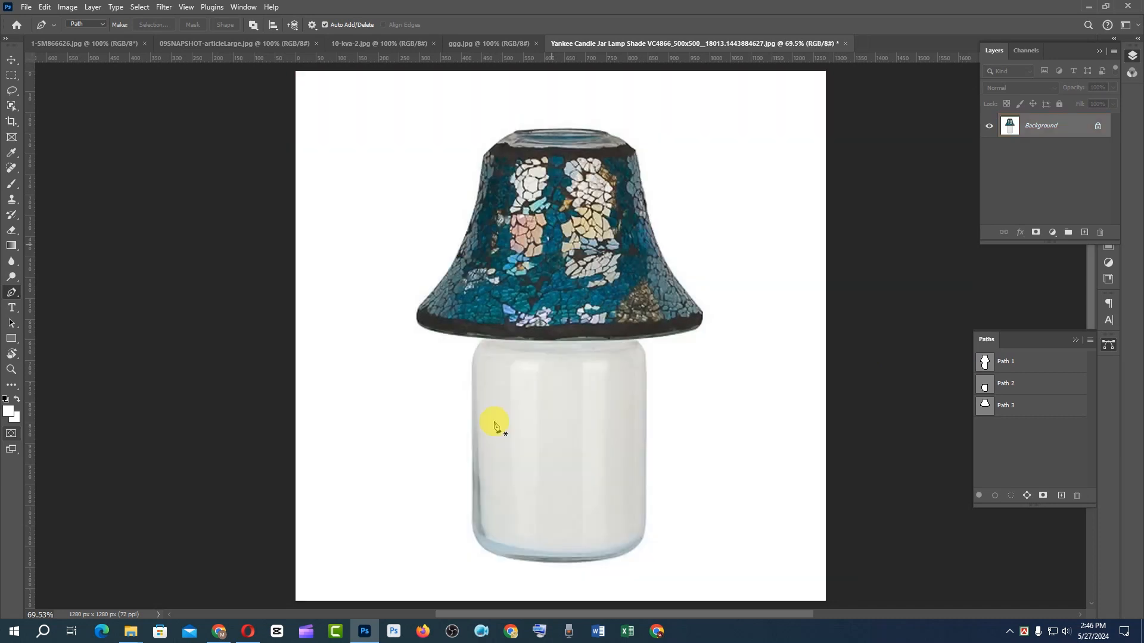
# - Switch to the ggg.jpg portrait and create a new empty path
pyautogui.hotkey('ctrl', '0')
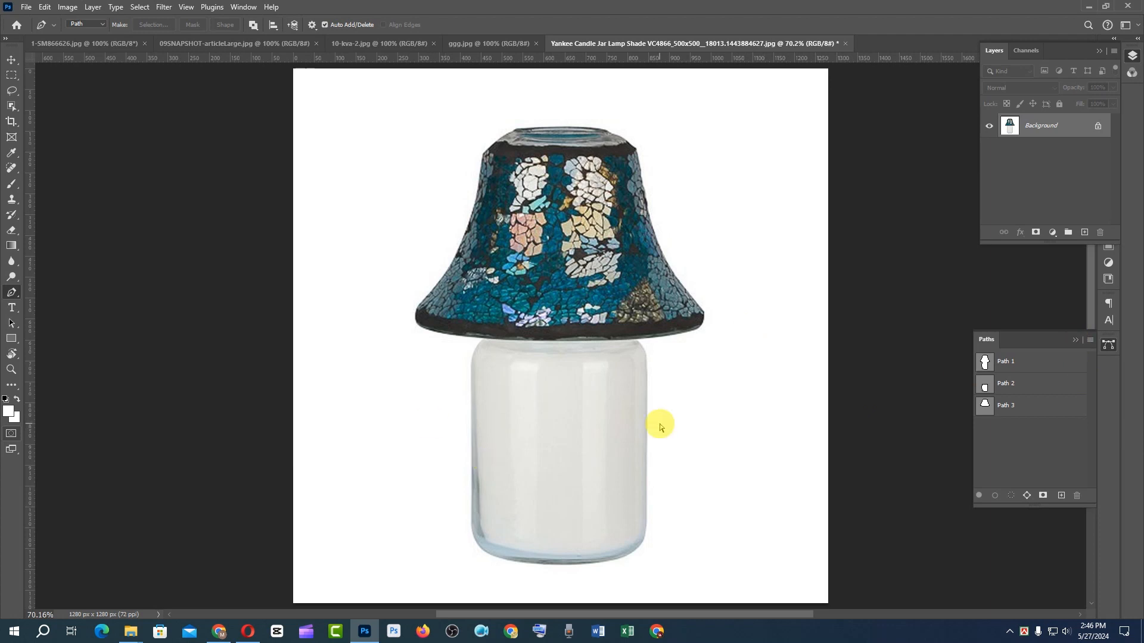
pyautogui.hotkey('ctrl', 'Tab')
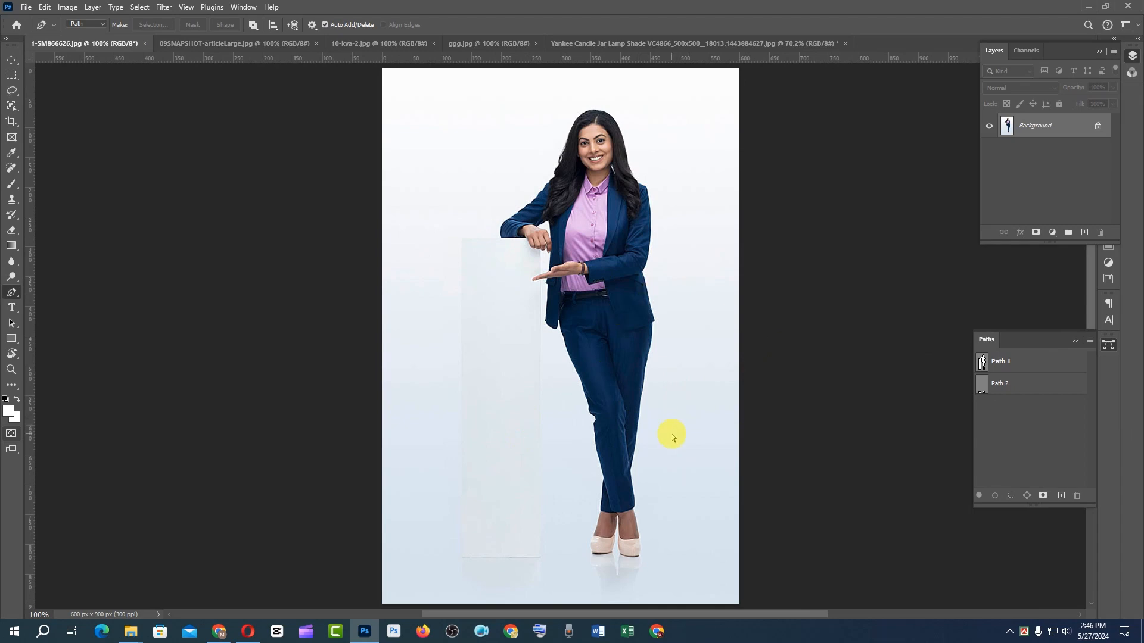
pyautogui.hotkey('ctrl', 'Tab')
pyautogui.hotkey('ctrl', 'Tab')
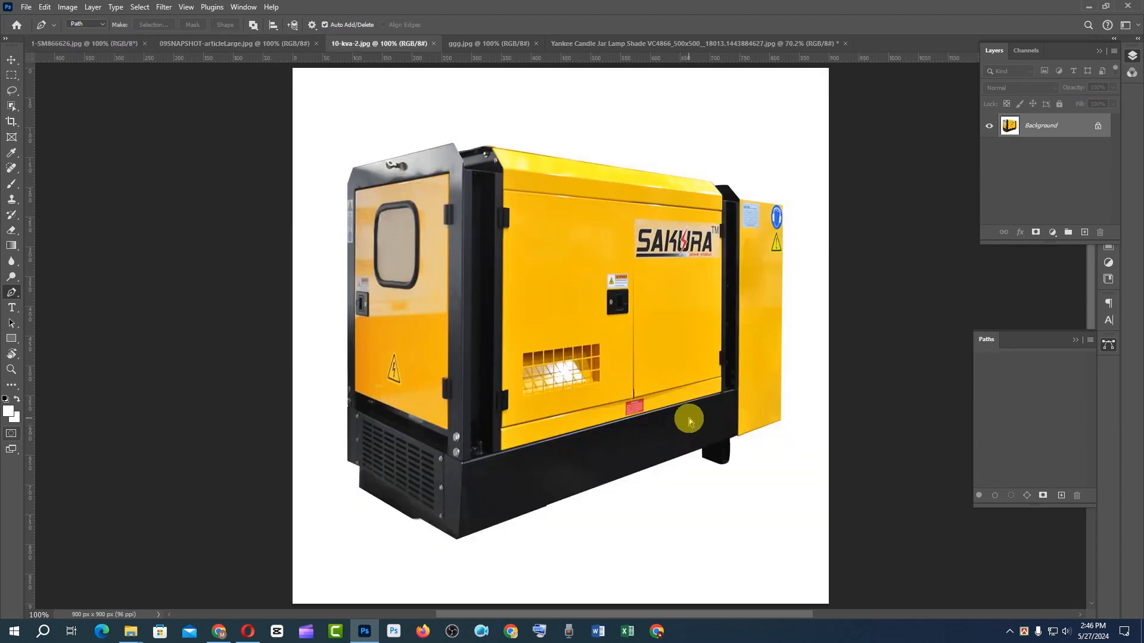
pyautogui.hotkey('ctrl', 'Tab')
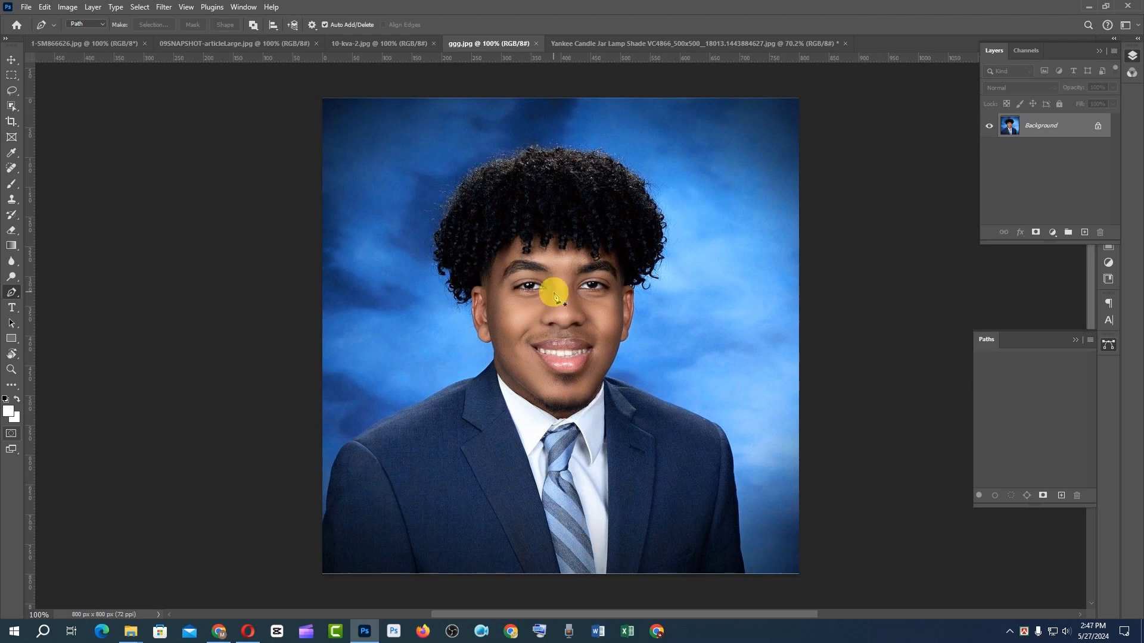
pyautogui.scroll(1, 553, 292)
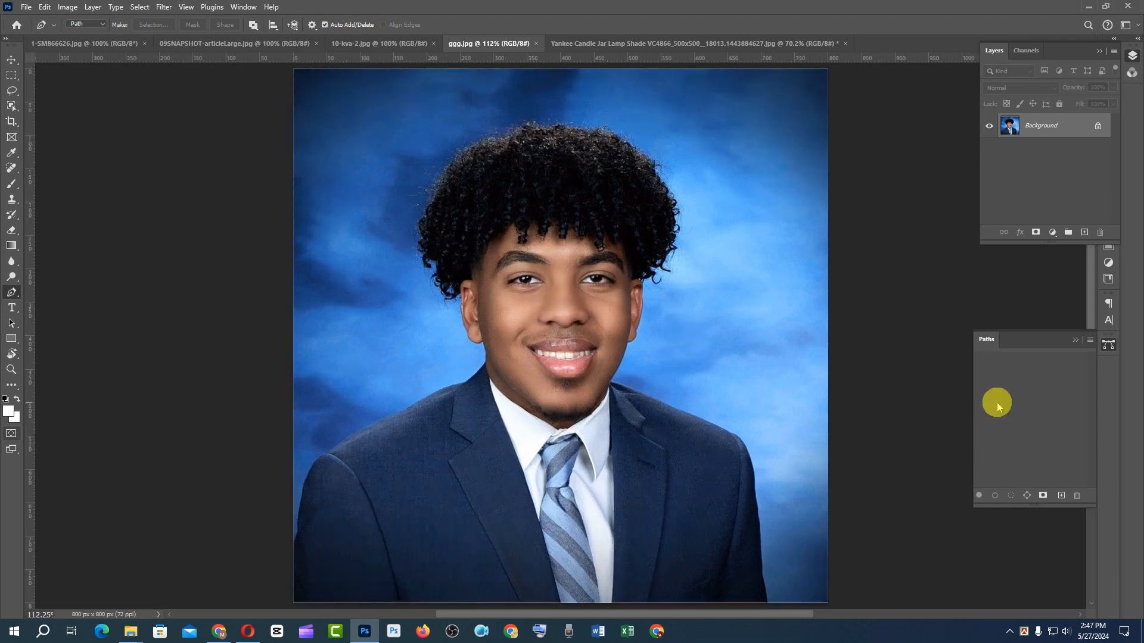
pyautogui.click(1061, 498)
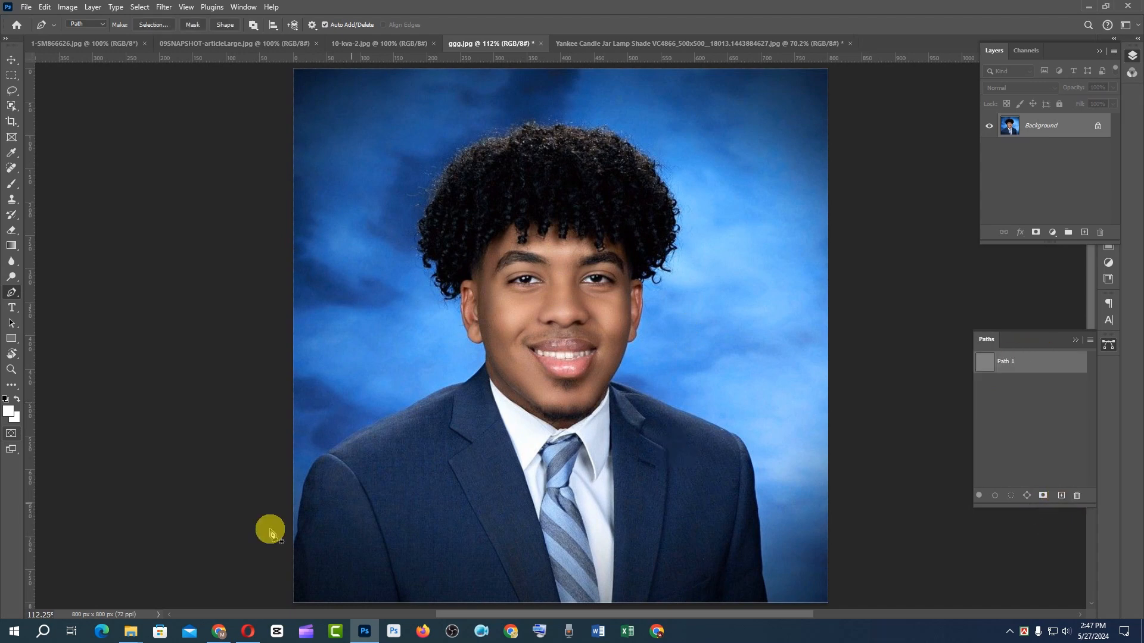
# - Start the portrait's outline at the image's left edge and trace the sleeve and left shoulder up to the collar with the Pen tool
pyautogui.click(291, 544)
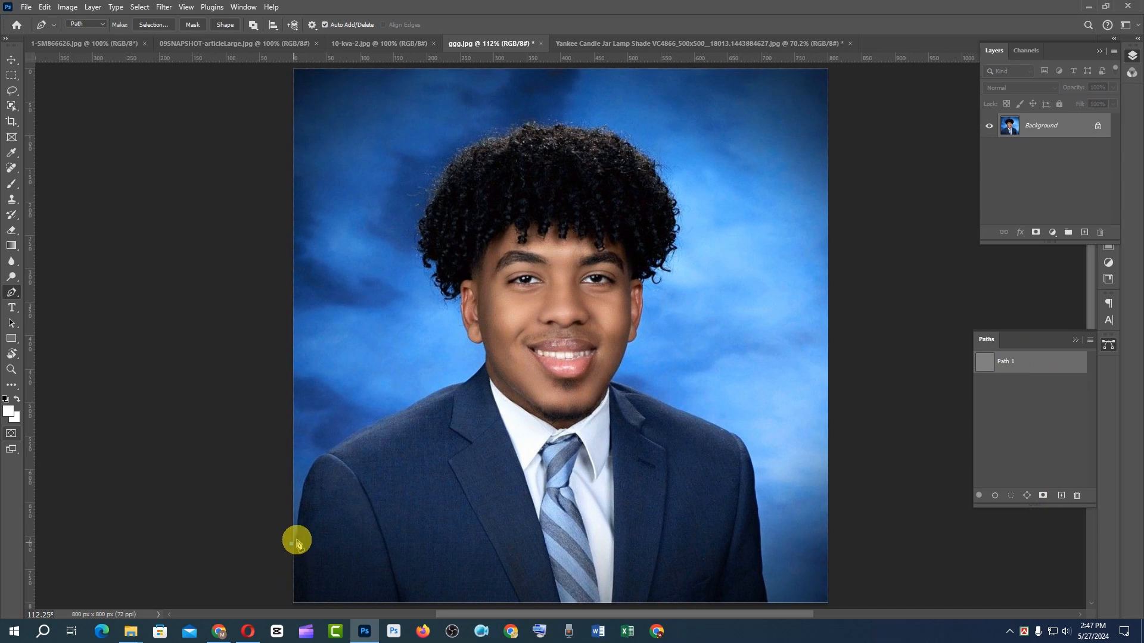
pyautogui.moveTo(298, 532); pyautogui.dragTo(299, 505)
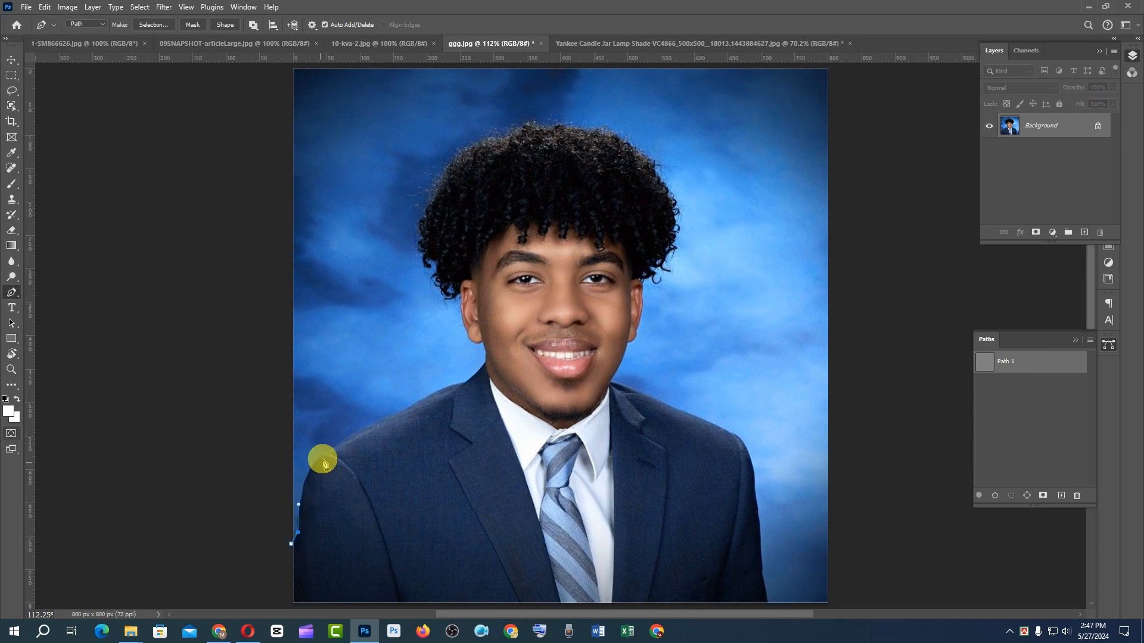
pyautogui.moveTo(327, 454); pyautogui.dragTo(485, 368)
pyautogui.click(488, 364)
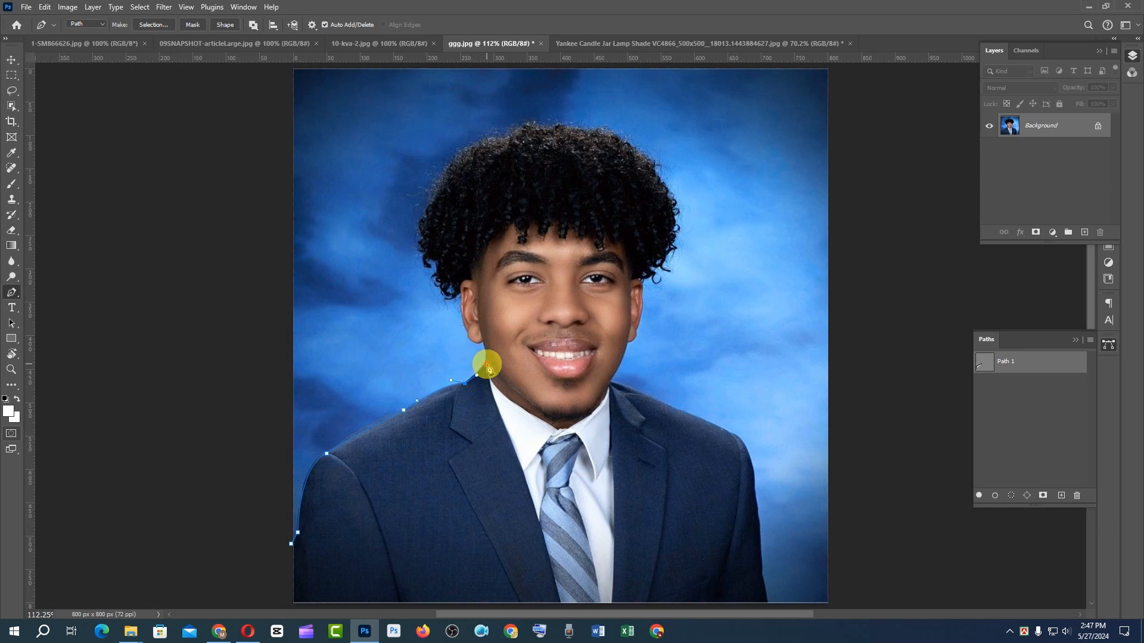
pyautogui.keyDown('alt'); pyautogui.moveTo(488, 364); pyautogui.dragTo(499, 364); pyautogui.keyUp('alt')
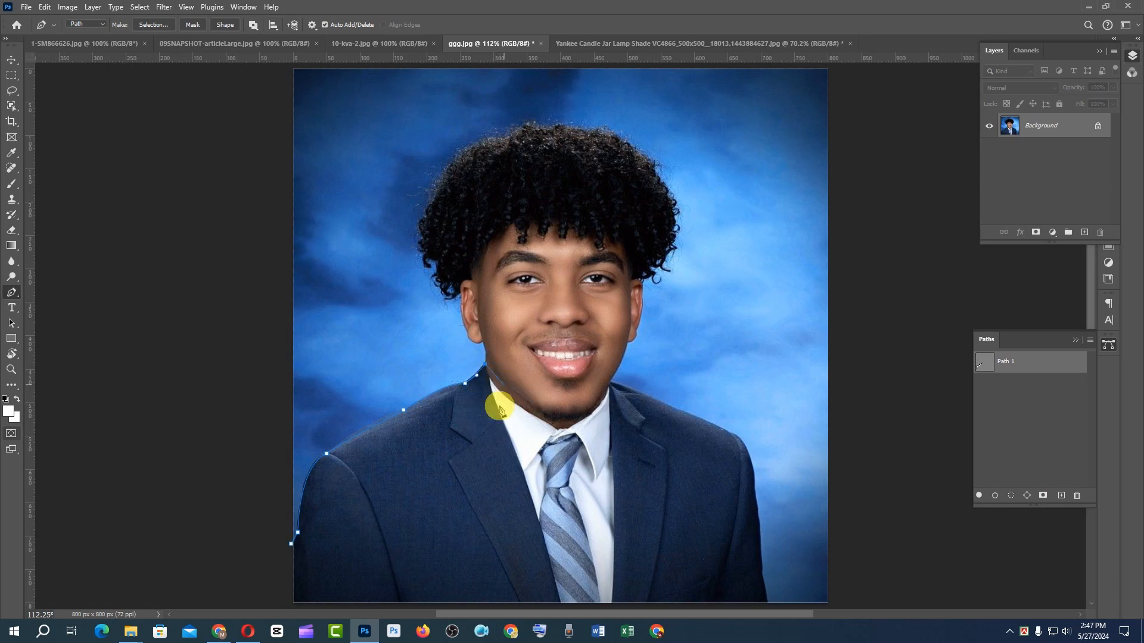
pyautogui.keyDown('ctrl'); pyautogui.click(479, 377); pyautogui.keyUp('ctrl')
pyautogui.keyDown('ctrl'); pyautogui.click(479, 377); pyautogui.keyUp('ctrl')
pyautogui.keyDown('ctrl'); pyautogui.click(509, 401); pyautogui.keyUp('ctrl')
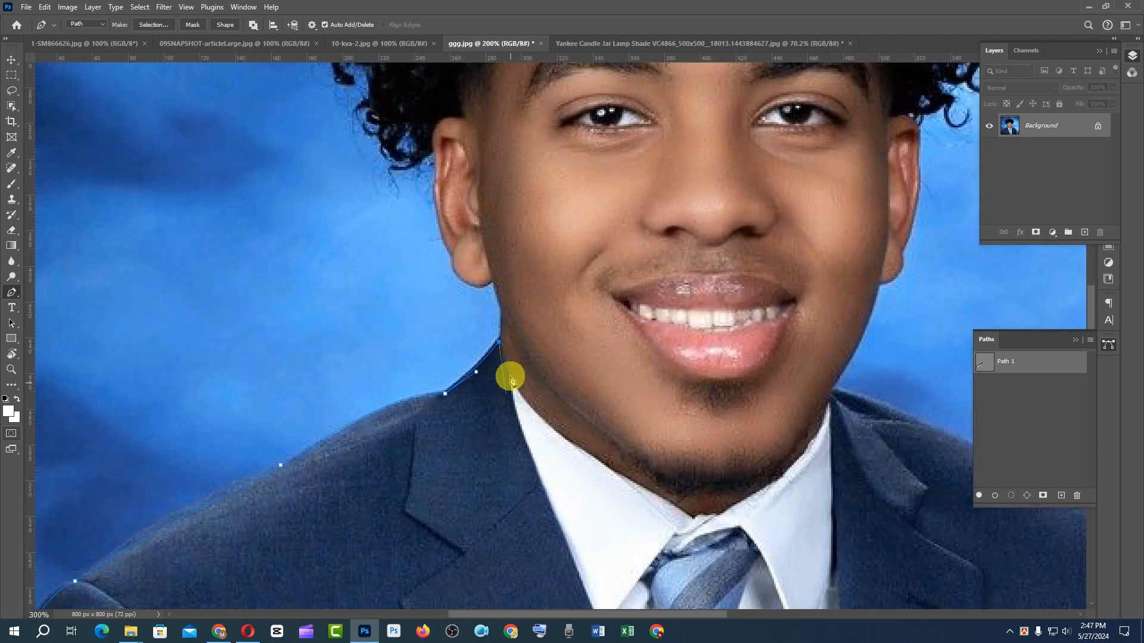
# - Continue the path up the left side of the neck and around the left ear to the hairline
pyautogui.click(502, 314)
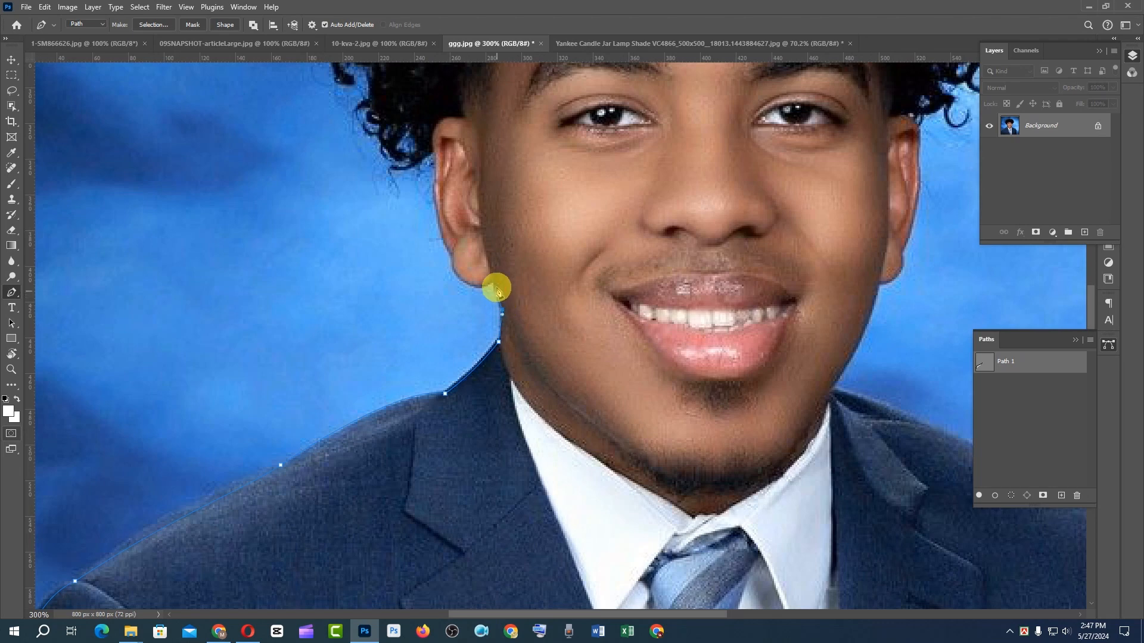
pyautogui.click(497, 294)
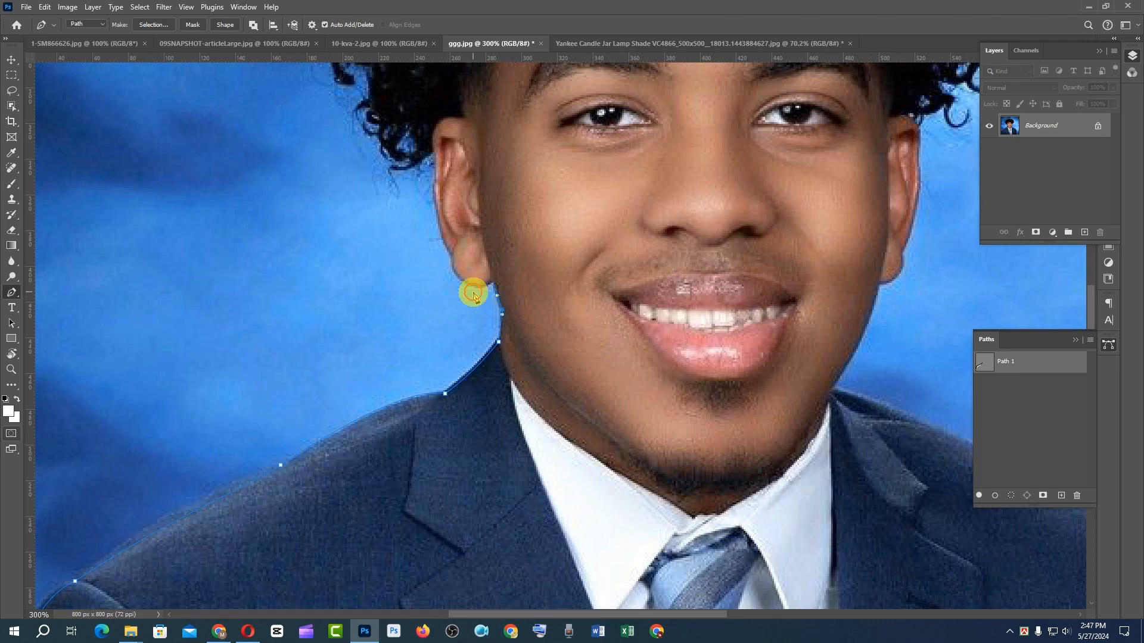
pyautogui.click(473, 292)
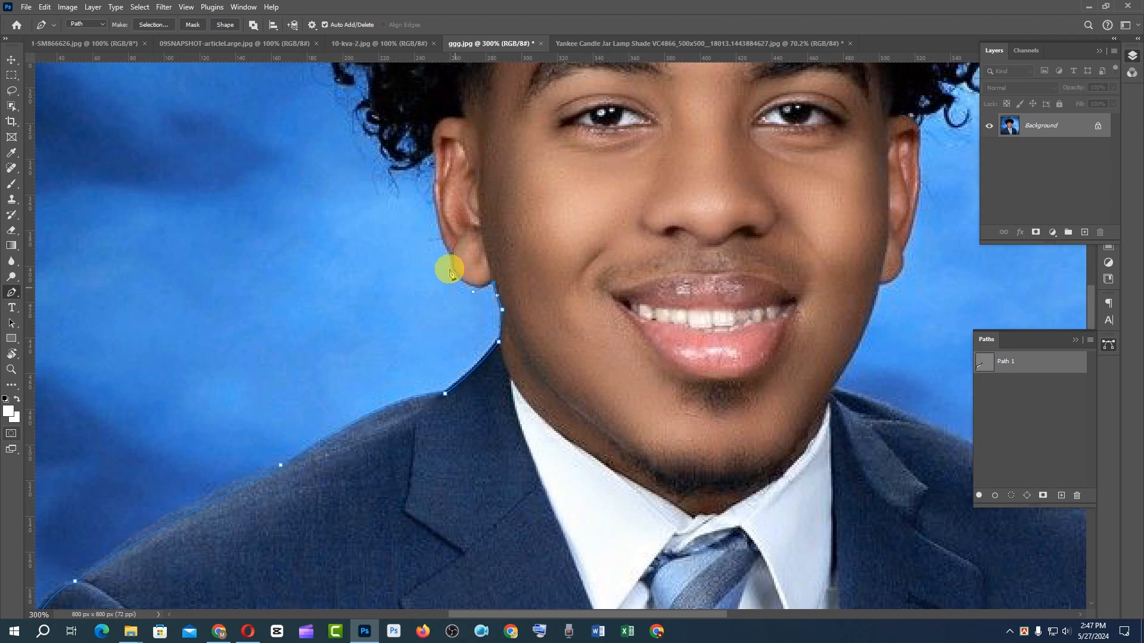
pyautogui.click(437, 224)
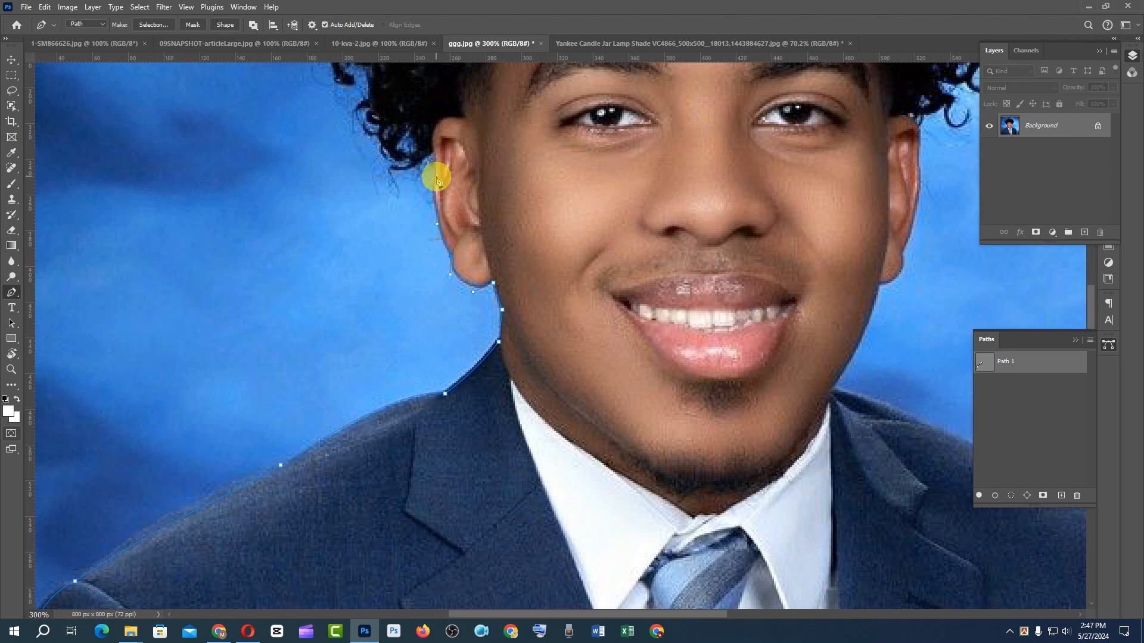
pyautogui.click(438, 160)
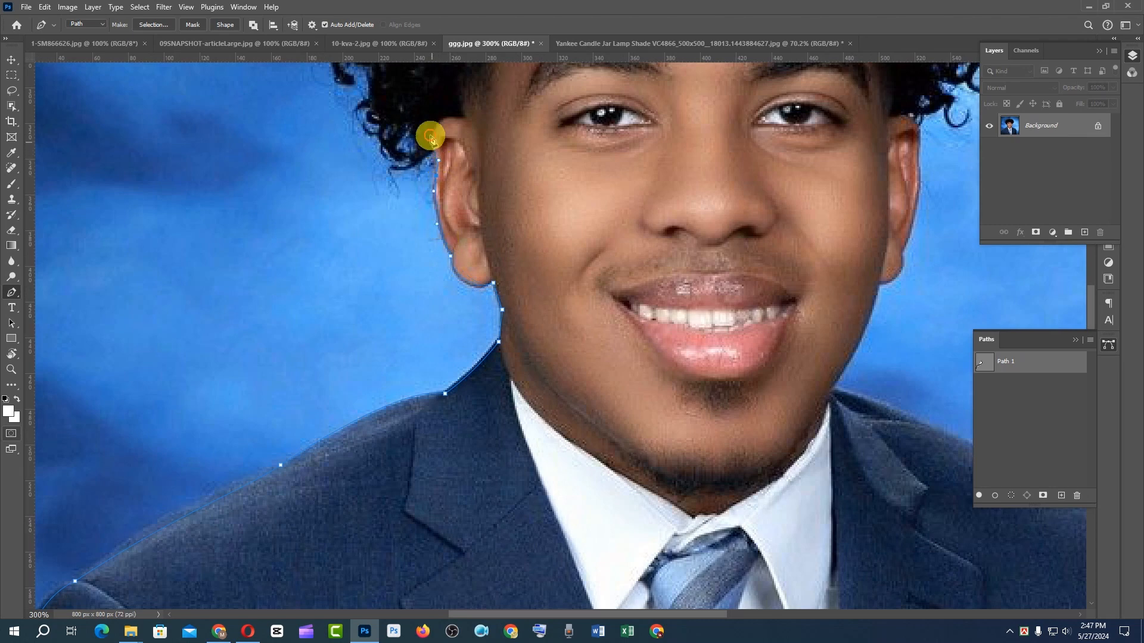
# - Trace the left side of the hair up to the crown, keeping the path slightly inside the curly edge
pyautogui.scroll(-2, 452, 256)
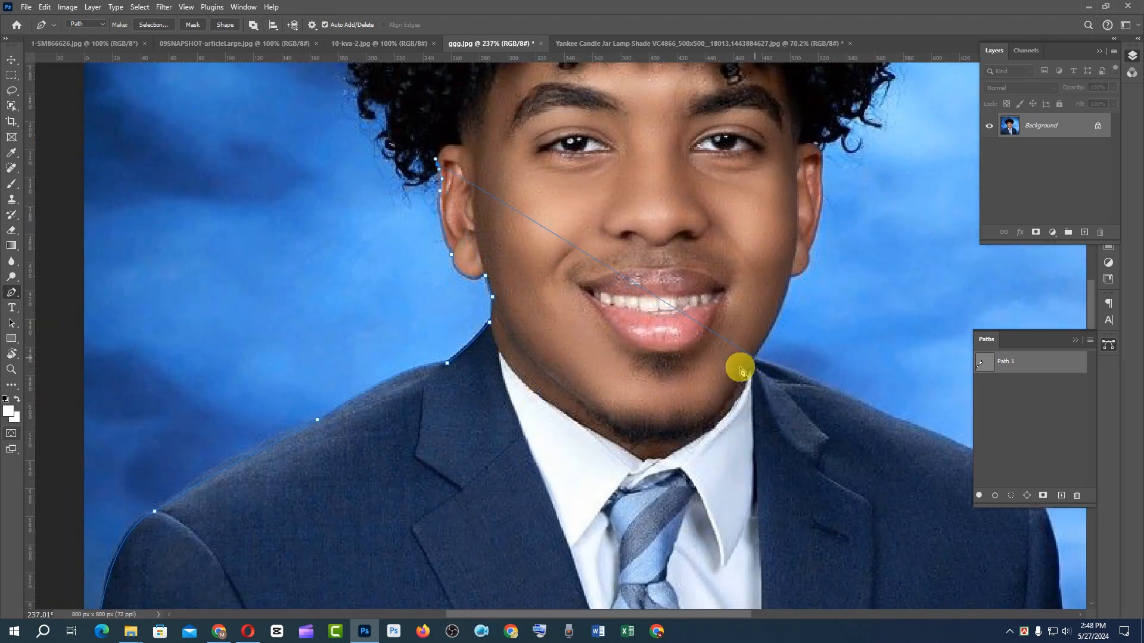
pyautogui.scroll(-2, 434, 280)
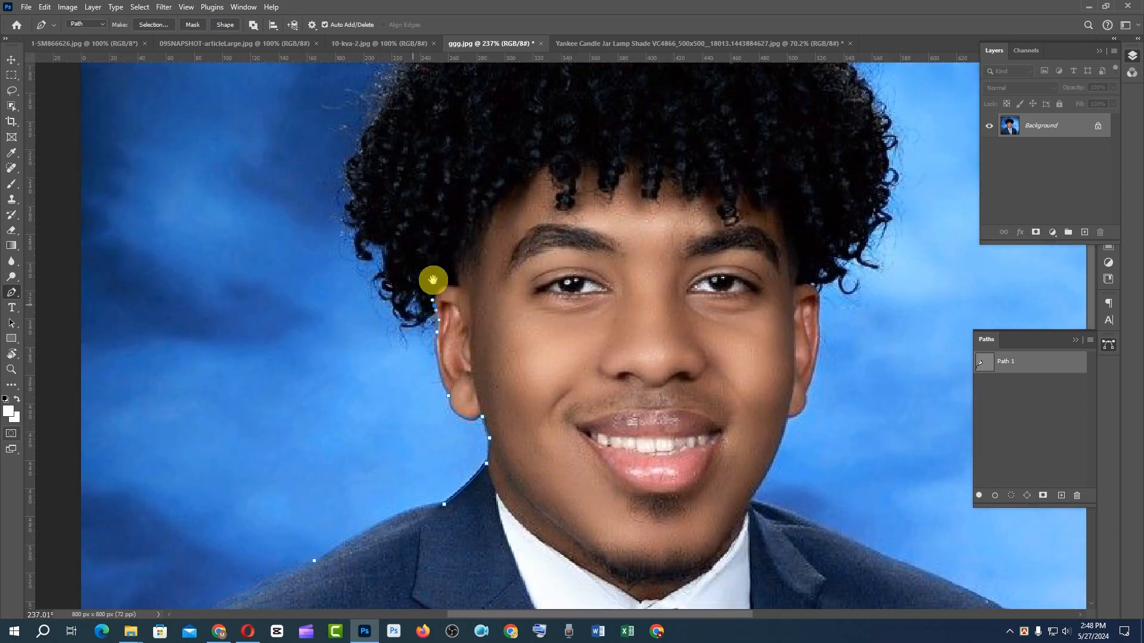
pyautogui.scroll(-2, 472, 193)
pyautogui.moveTo(472, 194); pyautogui.dragTo(439, 262)
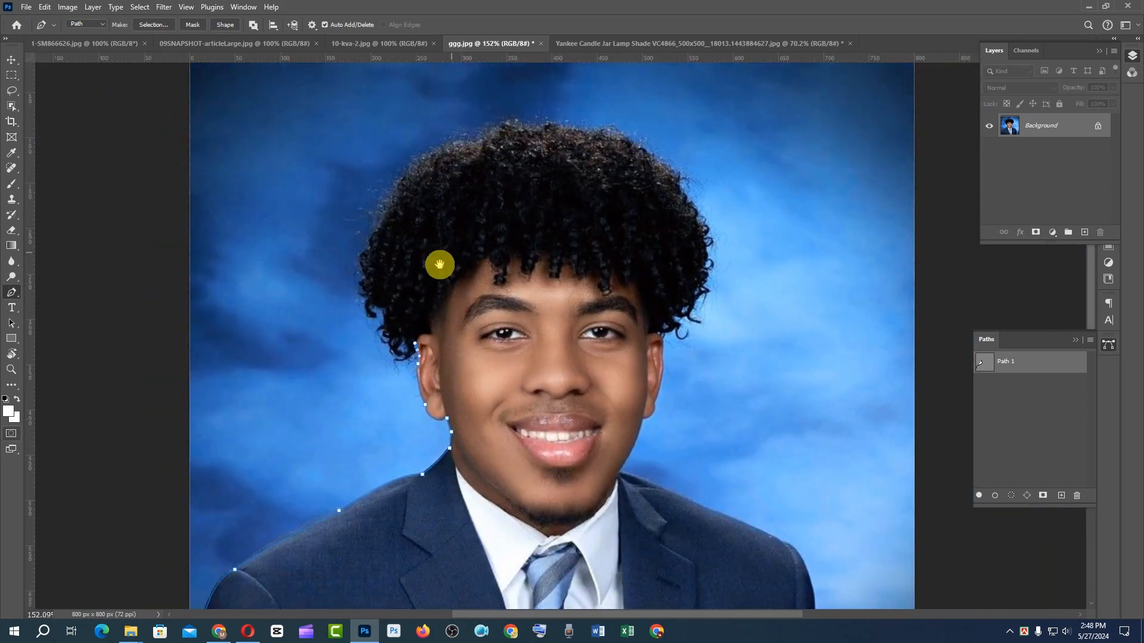
pyautogui.click(387, 313)
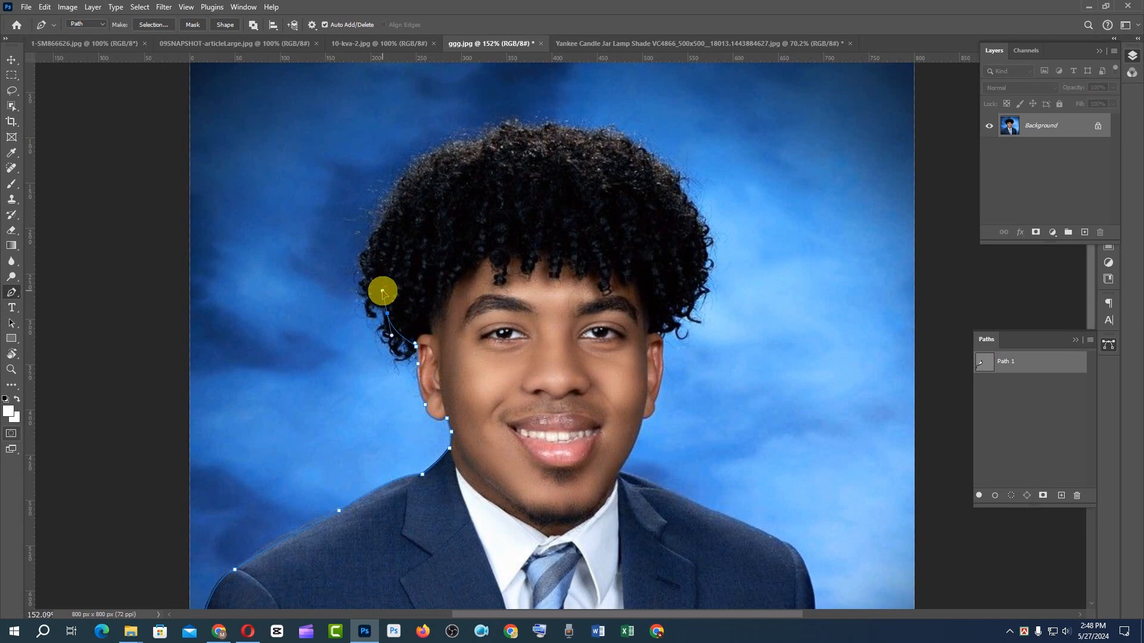
pyautogui.click(382, 291)
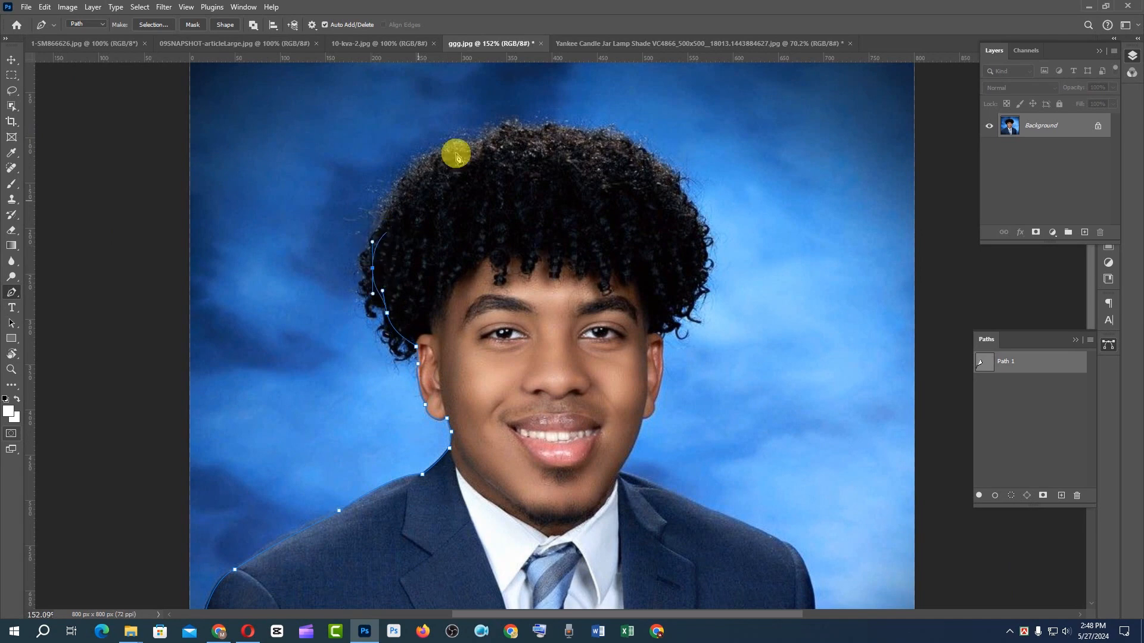
pyautogui.moveTo(454, 153); pyautogui.dragTo(499, 140)
pyautogui.click(564, 130)
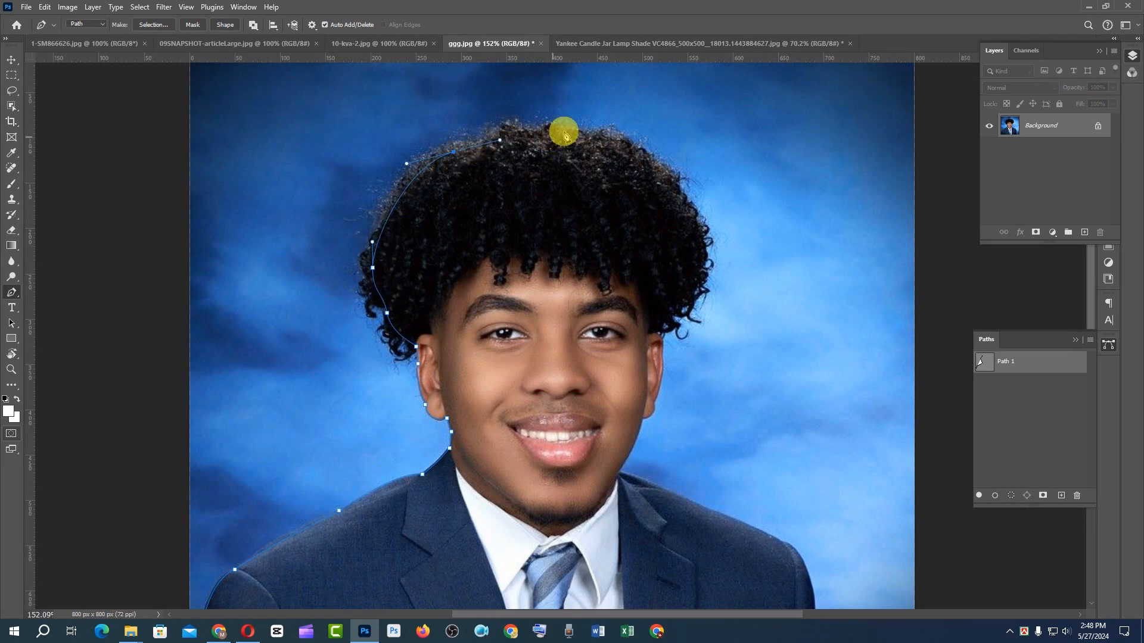
# - Continue the path from the crown down the right side of the hair to the top of the right ear
pyautogui.click(636, 137)
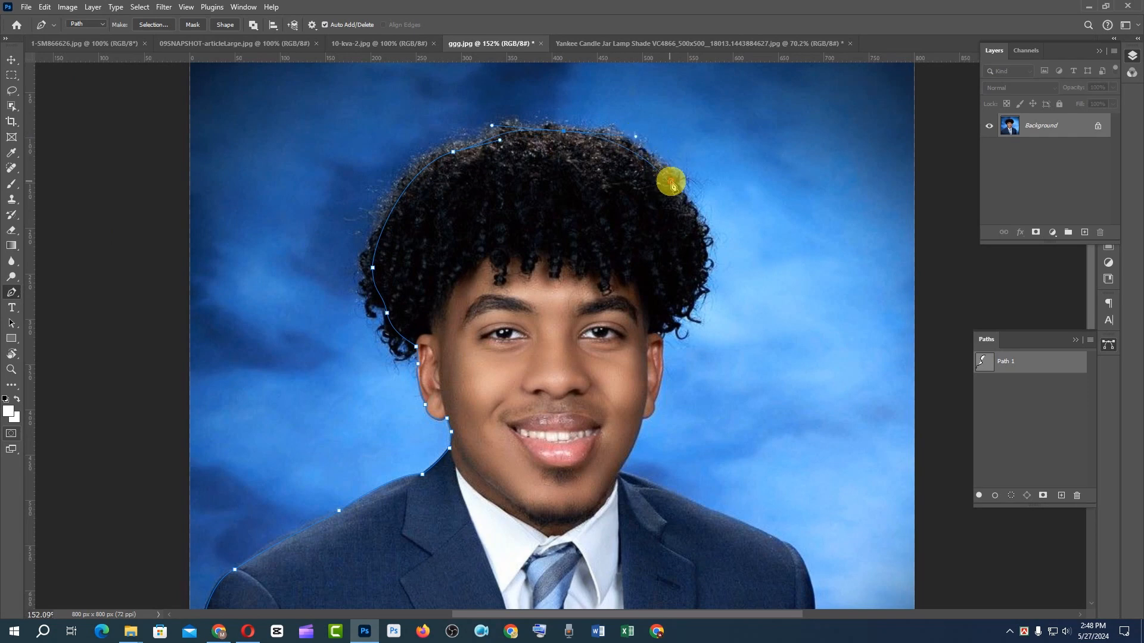
pyautogui.moveTo(671, 181); pyautogui.dragTo(686, 201)
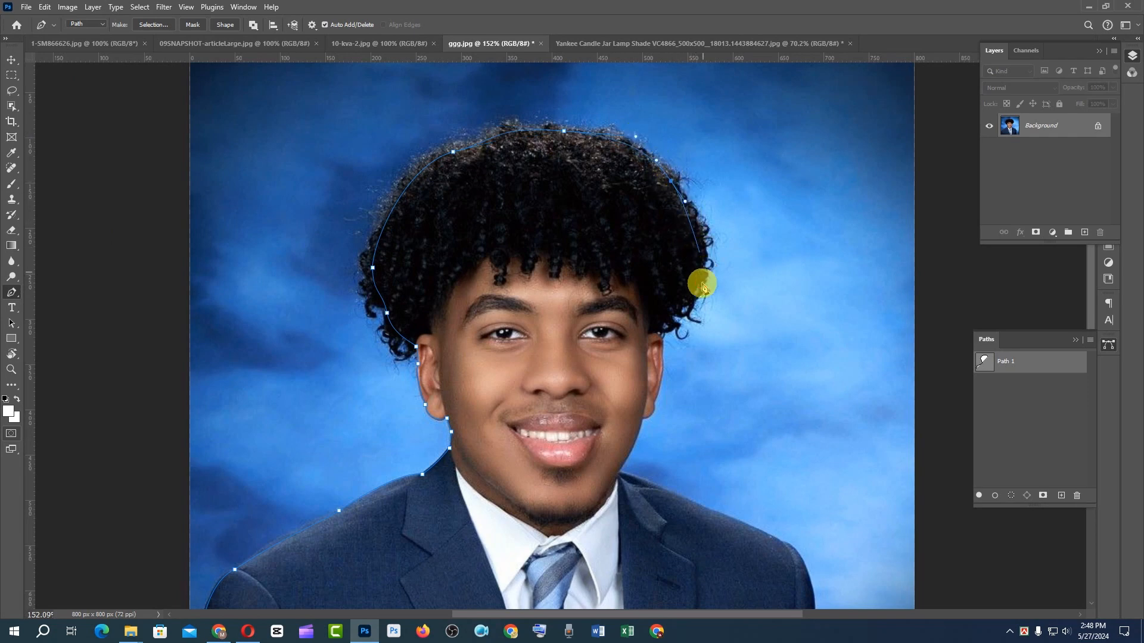
pyautogui.moveTo(702, 284); pyautogui.dragTo(703, 275)
pyautogui.click(684, 300)
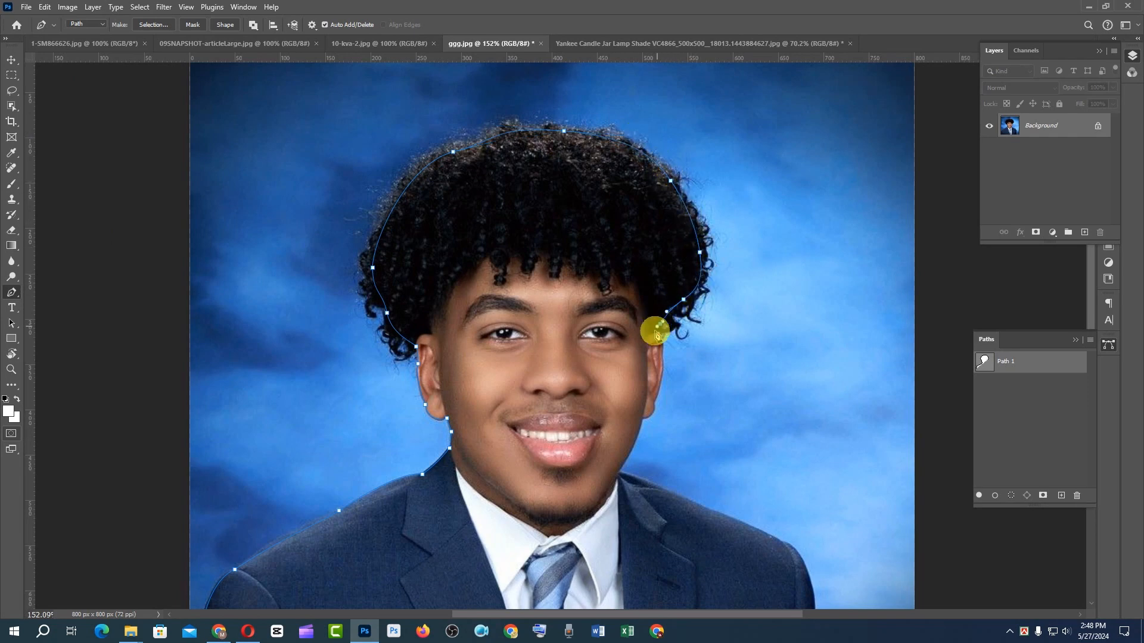
pyautogui.moveTo(659, 325); pyautogui.dragTo(662, 348)
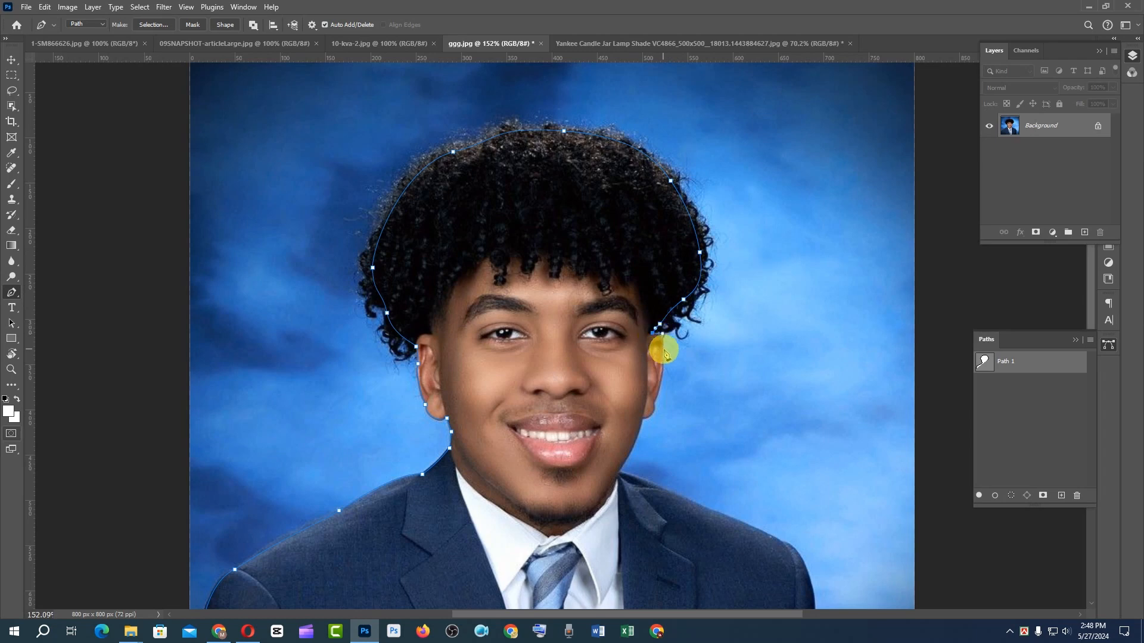
# - Trace the outer edge of the right ear and earlobe and continue down the right jaw toward the collar
pyautogui.click(662, 360)
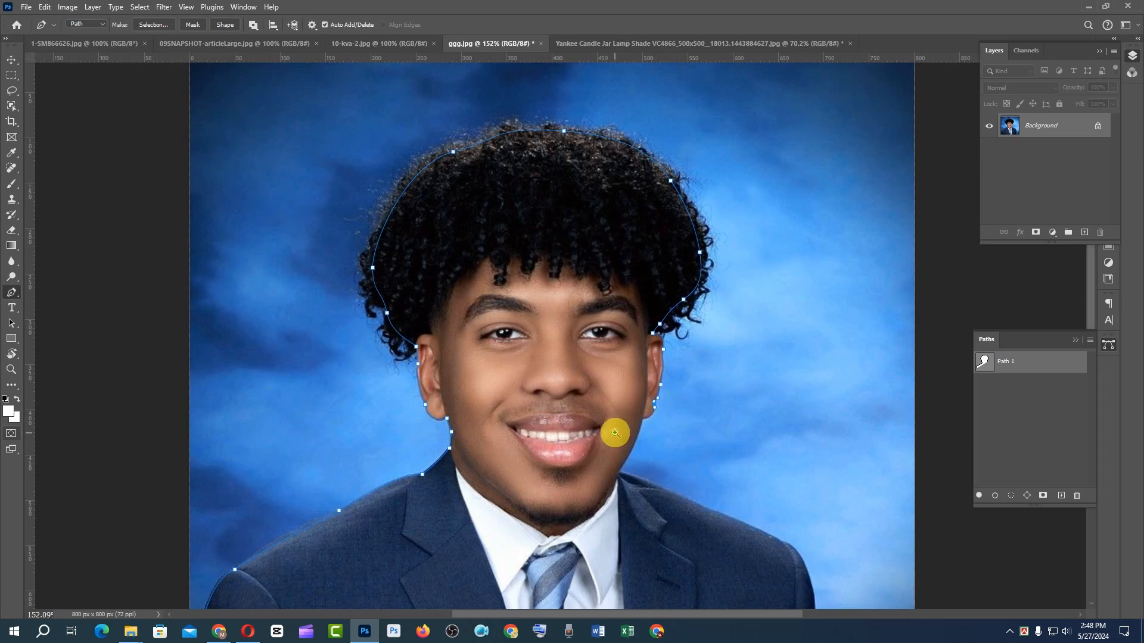
pyautogui.scroll(1, 616, 432)
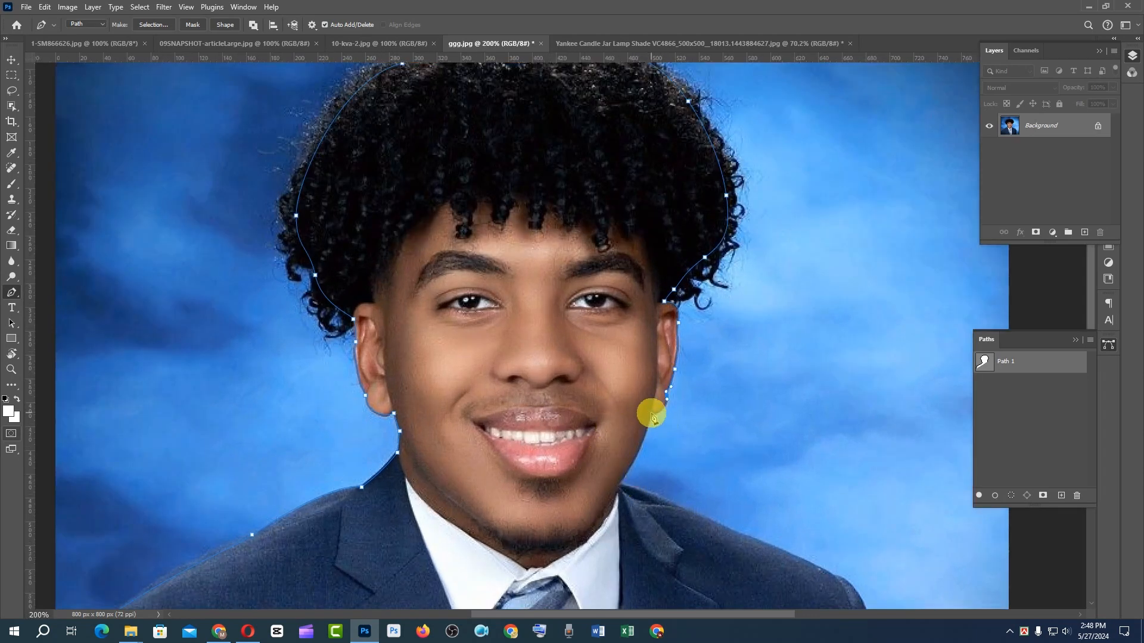
pyautogui.moveTo(649, 415); pyautogui.dragTo(629, 414)
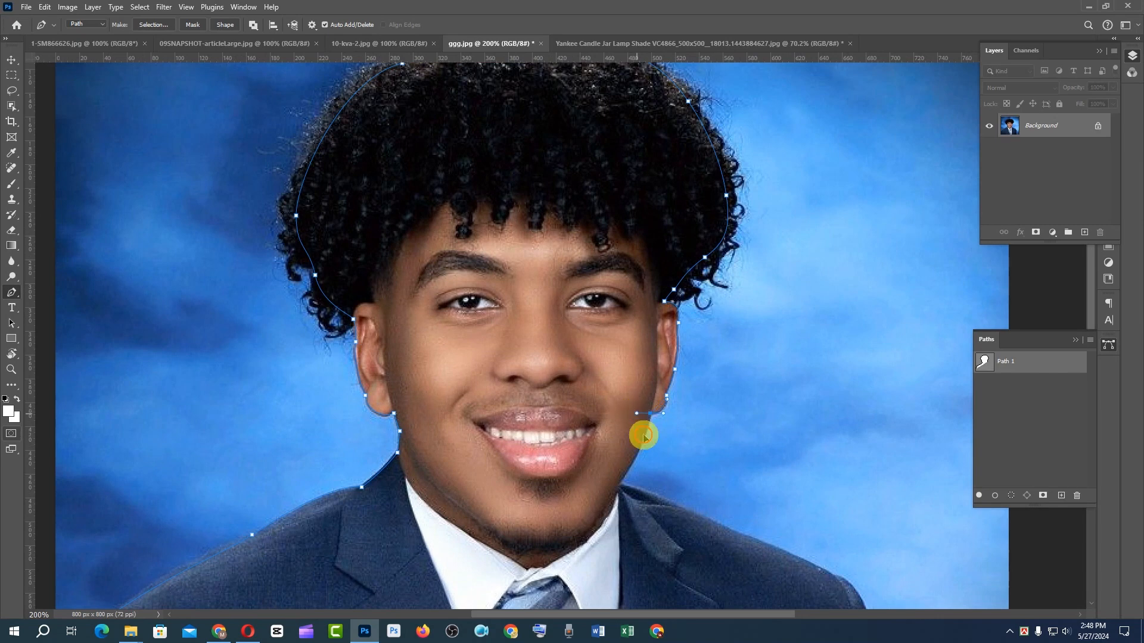
pyautogui.click(642, 452)
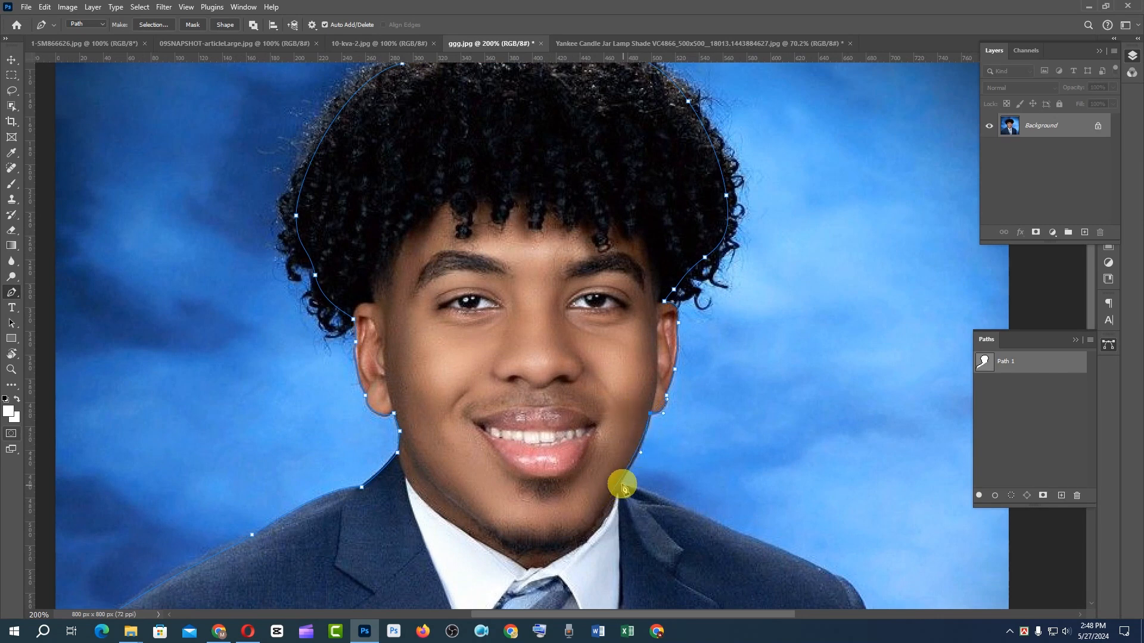
# - Trace the jacket's right shoulder from the collar and continue the path down the outer edge of the right sleeve
pyautogui.moveTo(620, 484); pyautogui.dragTo(605, 295)
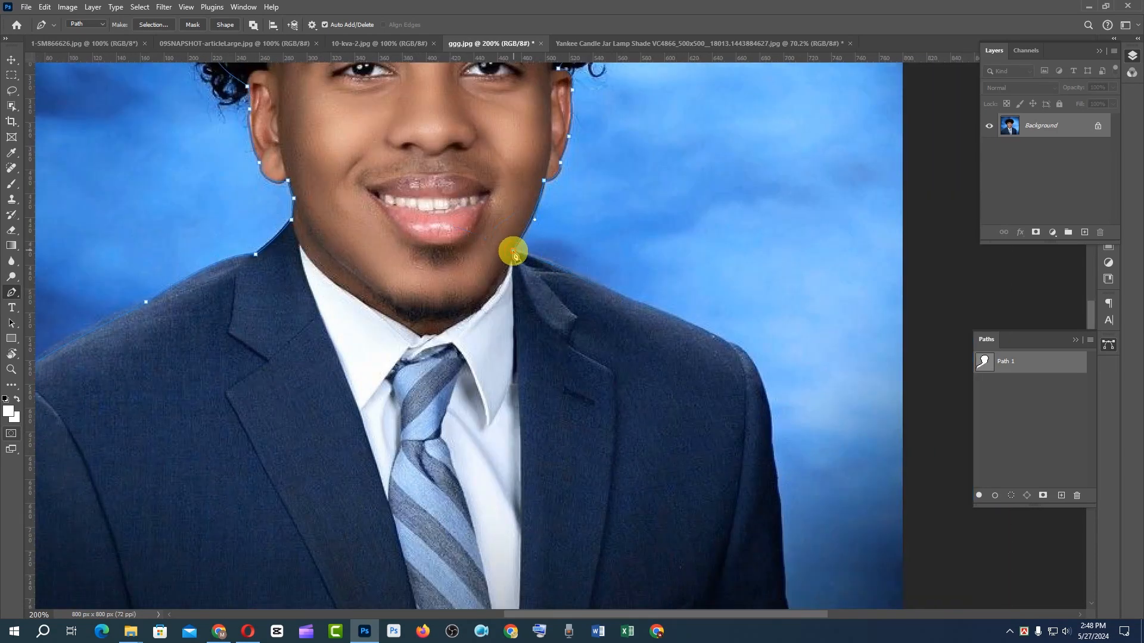
pyautogui.moveTo(515, 255); pyautogui.dragTo(588, 280)
pyautogui.moveTo(715, 336); pyautogui.dragTo(759, 358)
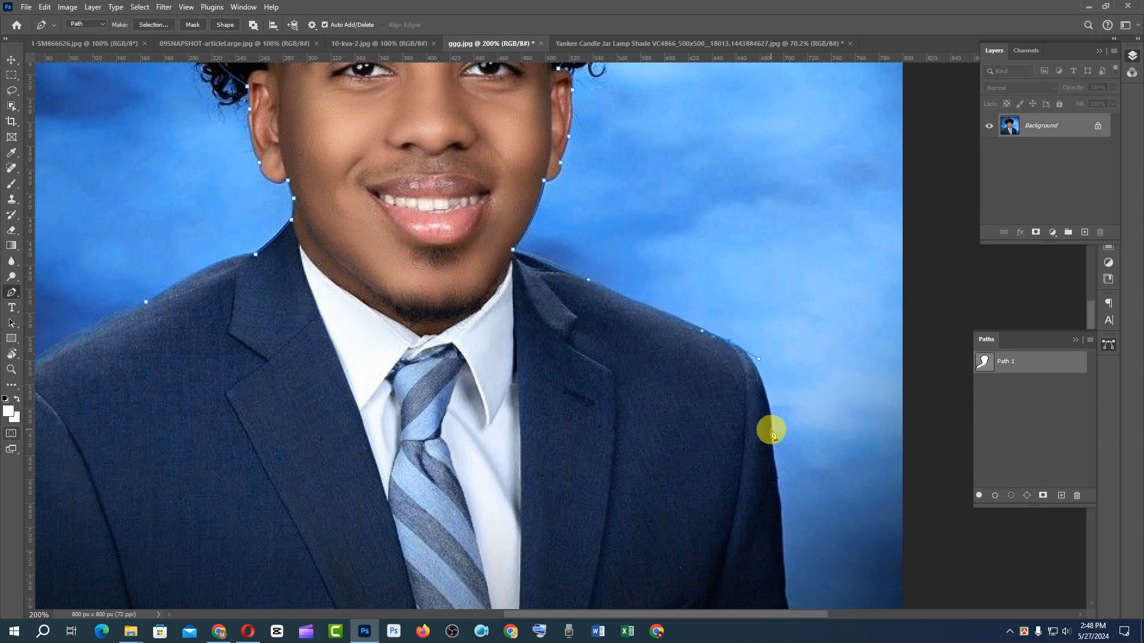
pyautogui.moveTo(769, 430); pyautogui.dragTo(775, 481)
pyautogui.moveTo(759, 523); pyautogui.dragTo(707, 242)
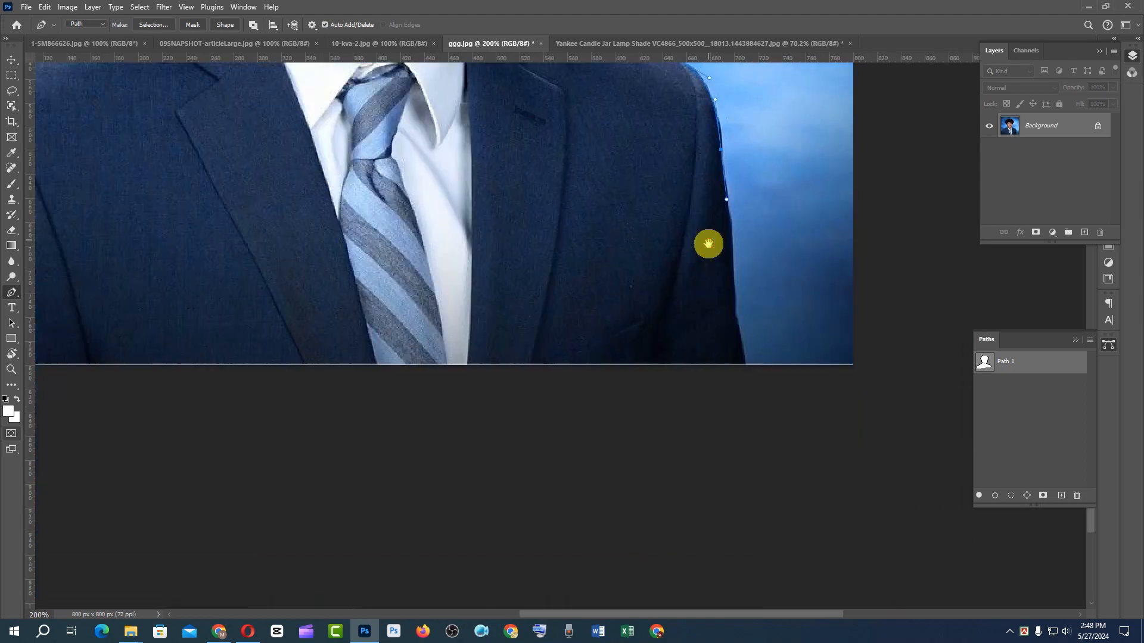
# - Extend the Pen path down the outer edge of the photo's right sleeve to just below the canvas, and nudge the last anchor outward
pyautogui.moveTo(734, 311); pyautogui.dragTo(747, 373)
pyautogui.moveTo(737, 394); pyautogui.dragTo(690, 409)
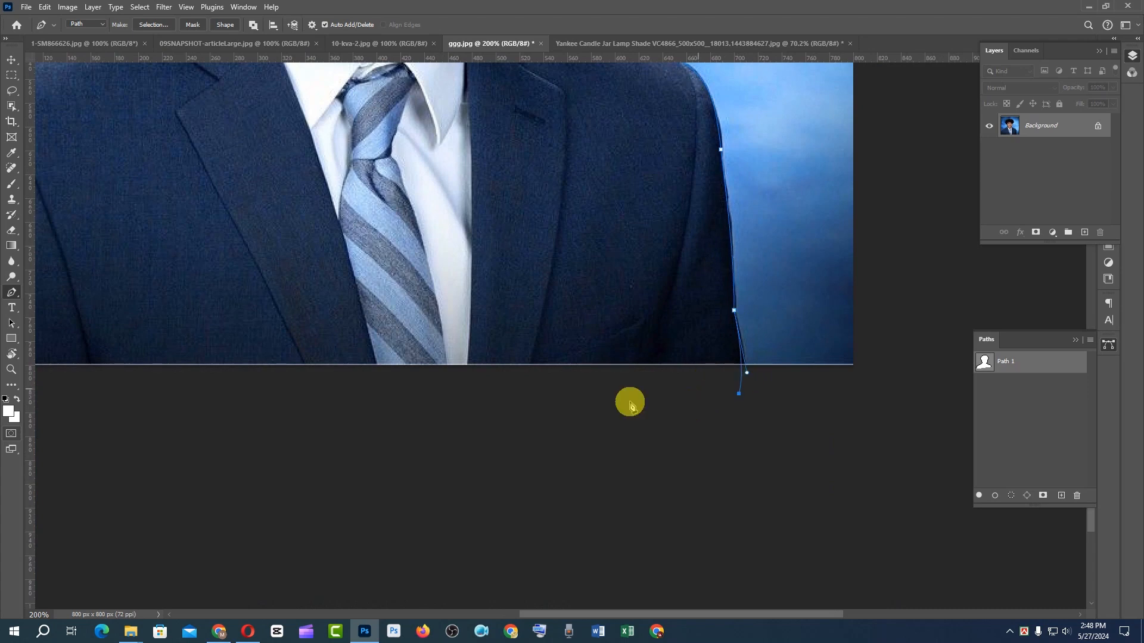
pyautogui.press('Right')
pyautogui.press('Right')
pyautogui.press('Right')
pyautogui.press('Right')
pyautogui.press('Right')
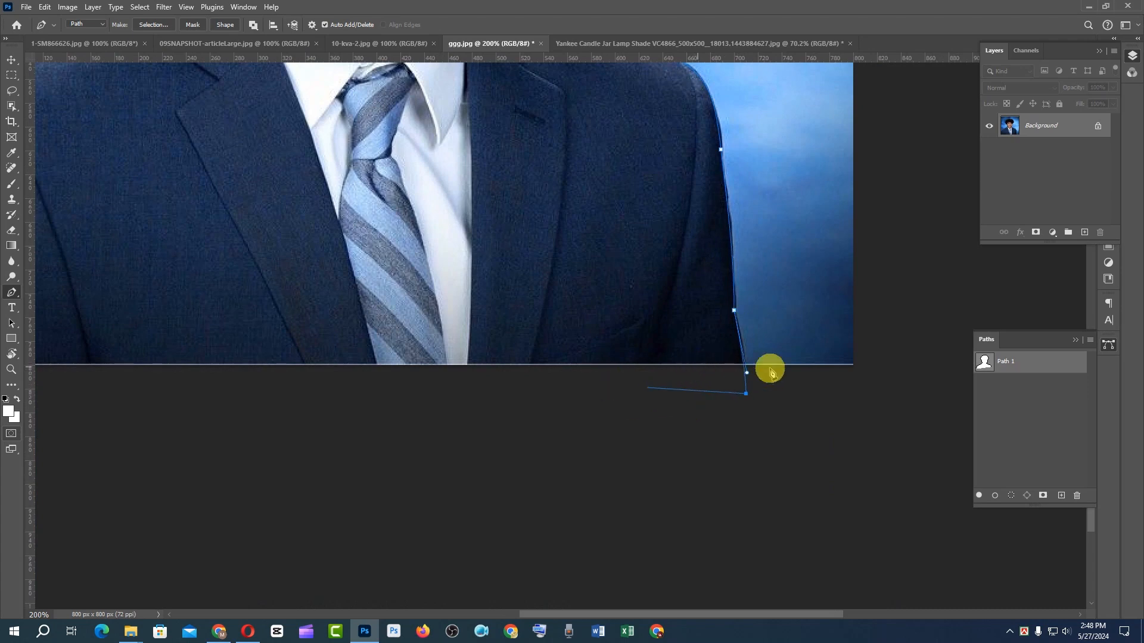
pyautogui.press('Right')
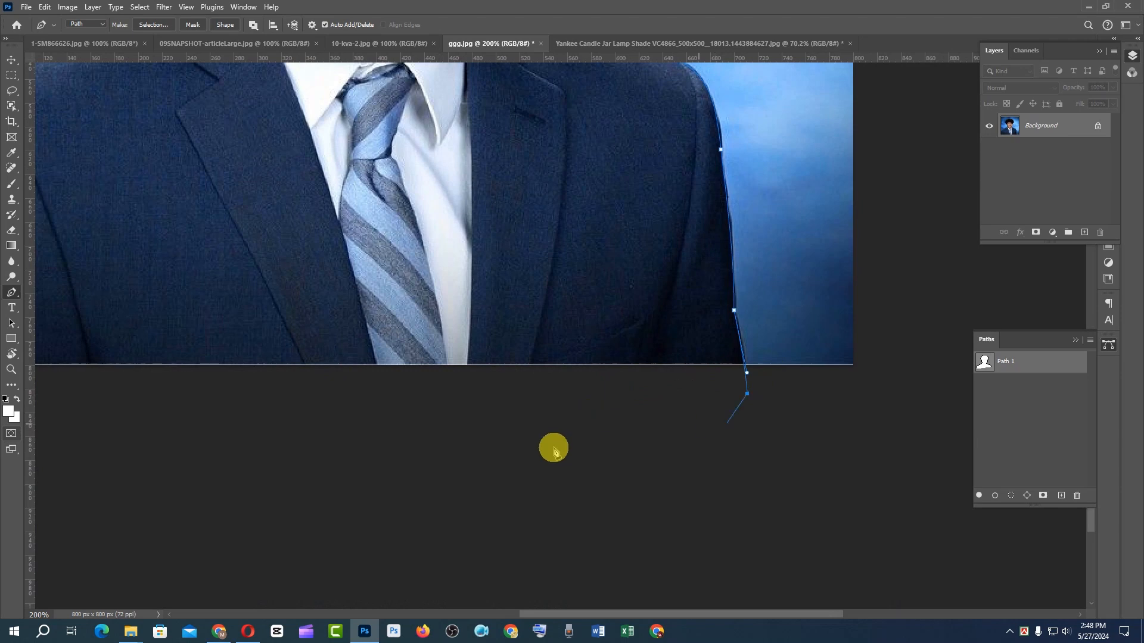
# - Run the path straight beneath the canvas to the opposite sleeve and close the outline around the man
pyautogui.moveTo(514, 392); pyautogui.dragTo(575, 401)
pyautogui.keyDown('shift'); pyautogui.click(175, 400); pyautogui.keyUp('shift')
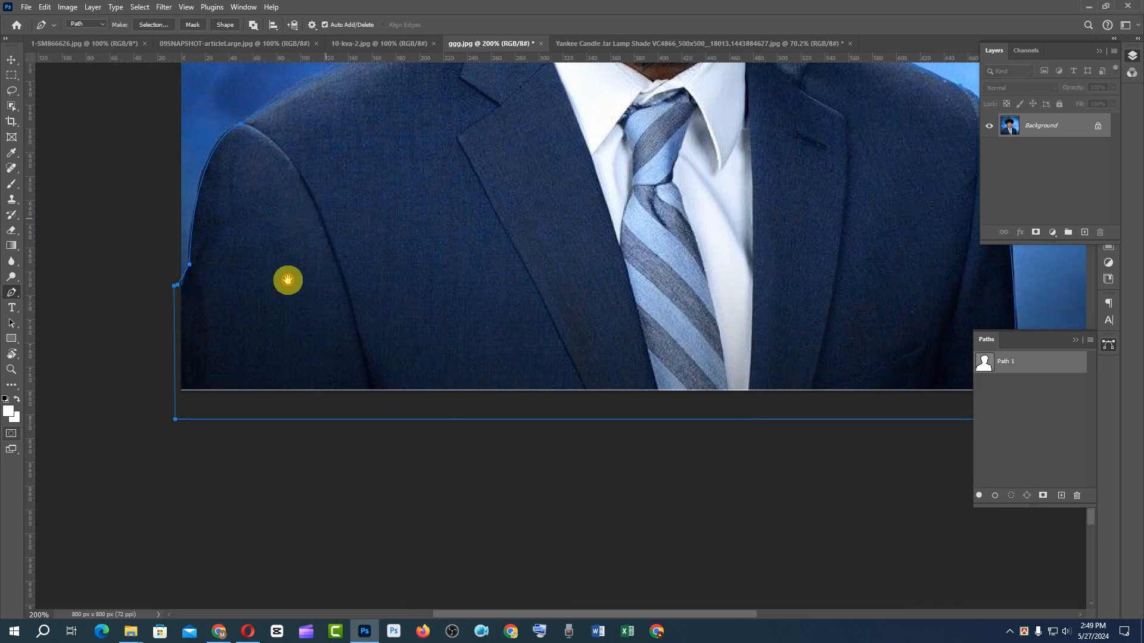
pyautogui.moveTo(288, 280); pyautogui.dragTo(176, 485)
pyautogui.moveTo(337, 322); pyautogui.dragTo(294, 333)
pyautogui.moveTo(255, 286); pyautogui.dragTo(327, 281)
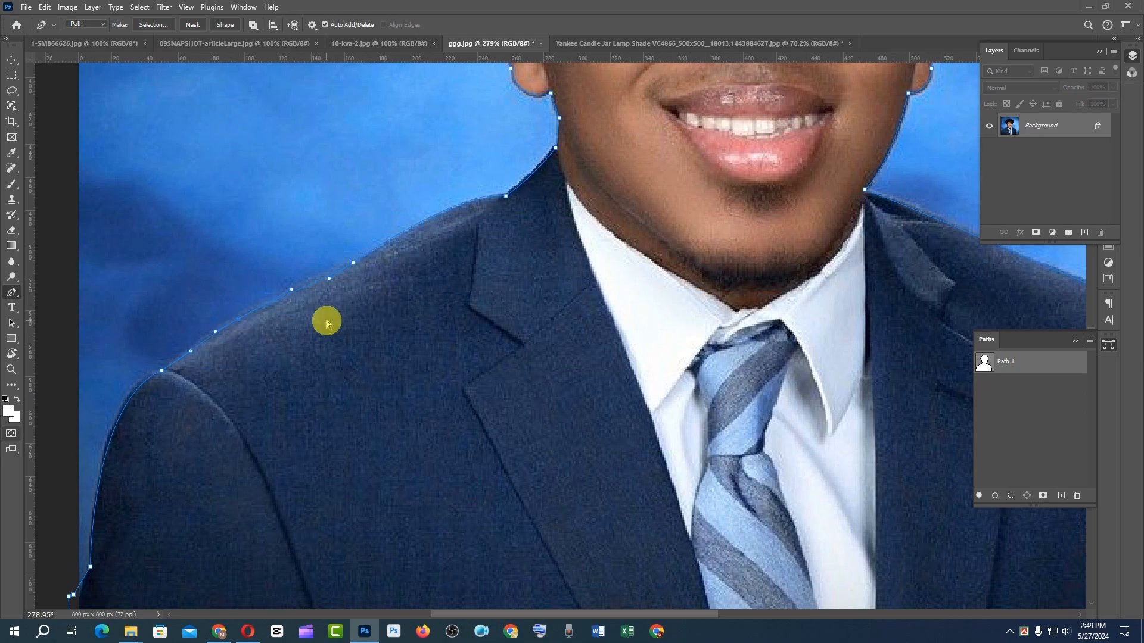
# - Load Path 1 as a selection and check its coverage in Quick Mask mode, ending with nothing selected
pyautogui.hotkey('ctrl', '0')
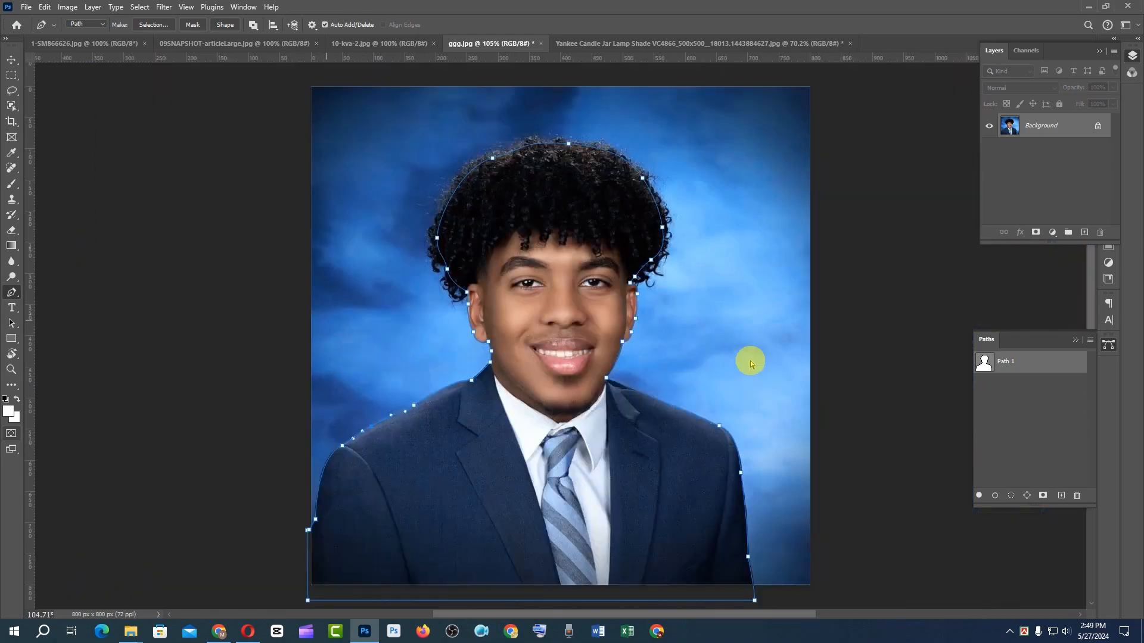
pyautogui.keyDown('ctrl'); pyautogui.click(986, 364); pyautogui.keyUp('ctrl')
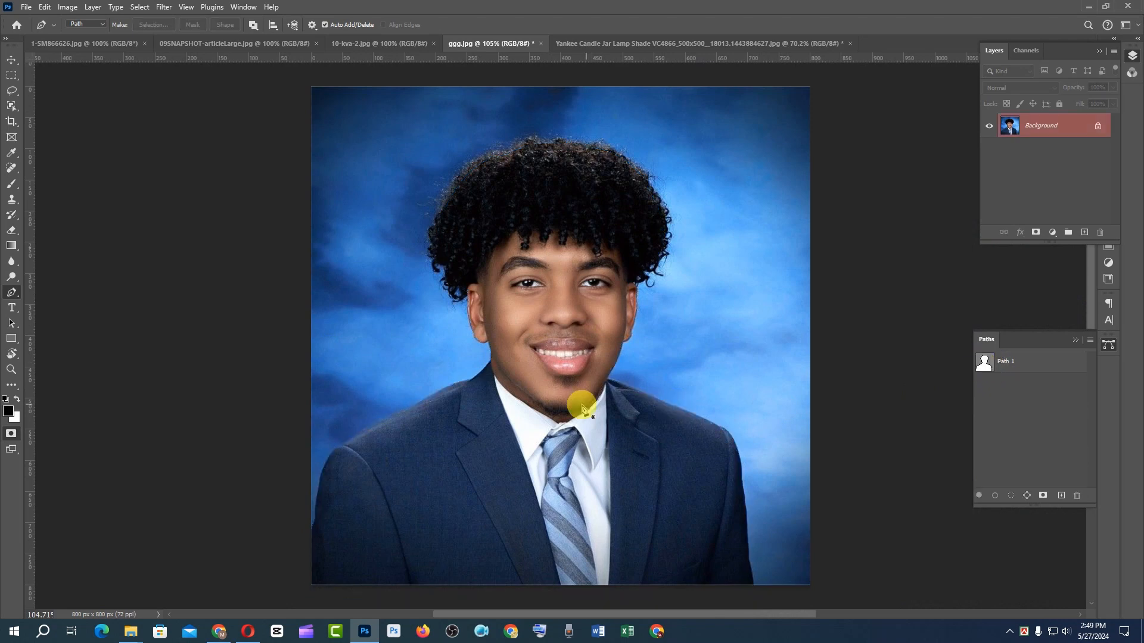
pyautogui.press('q')
pyautogui.press('q')
pyautogui.press('q')
pyautogui.press('q')
pyautogui.press('q')
pyautogui.press('q')
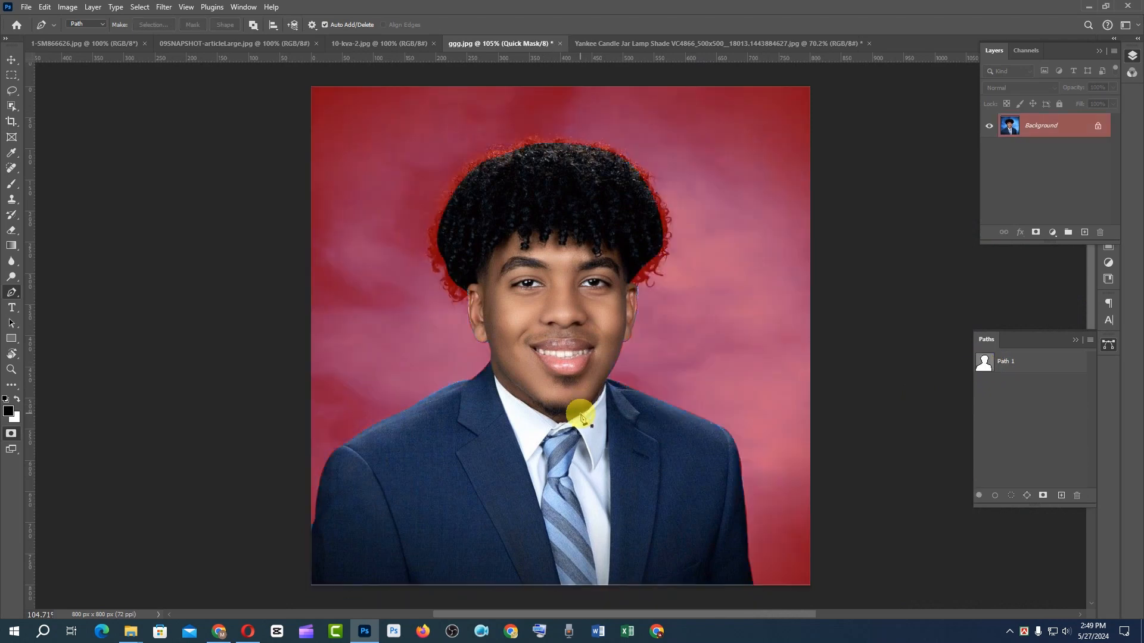
pyautogui.press('q')
pyautogui.press('q')
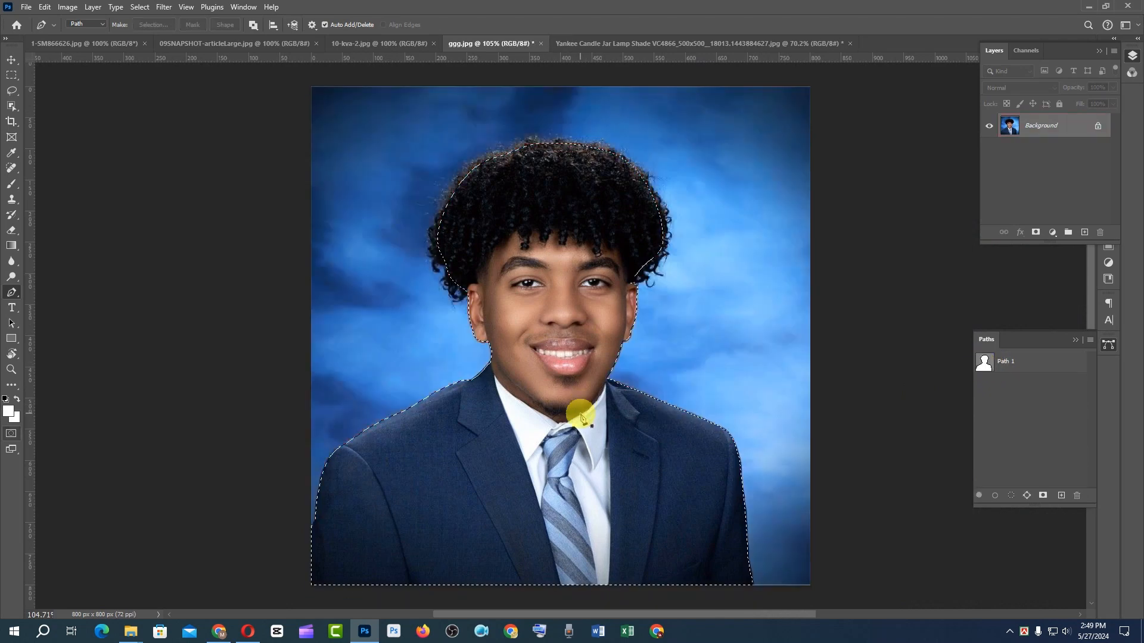
pyautogui.scroll(1, 581, 416)
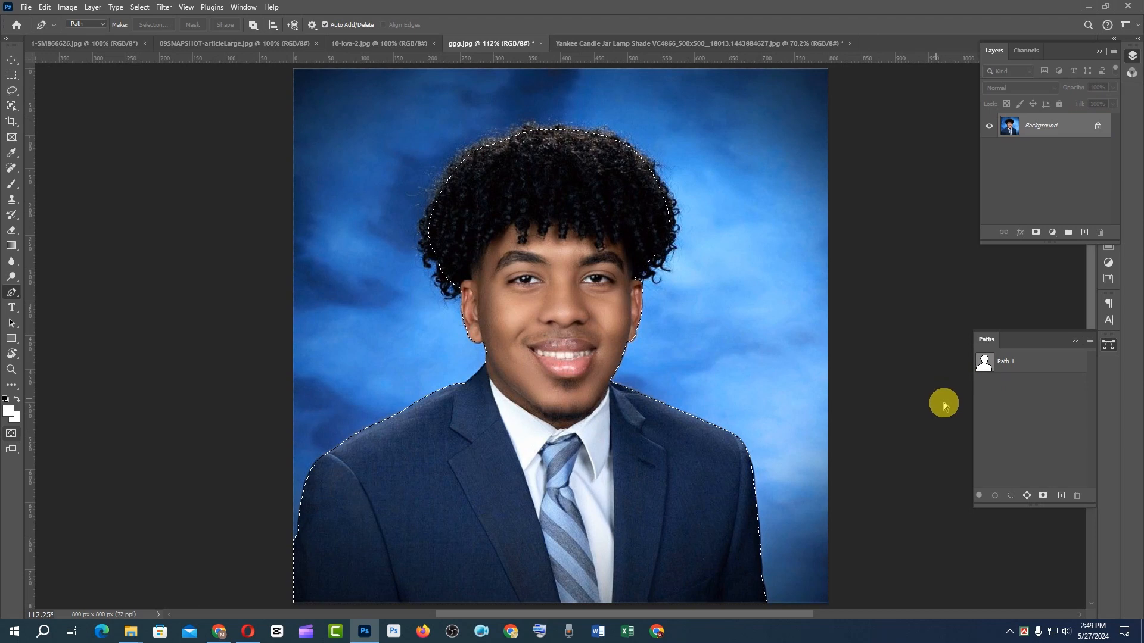
pyautogui.hotkey('ctrl', 'd')
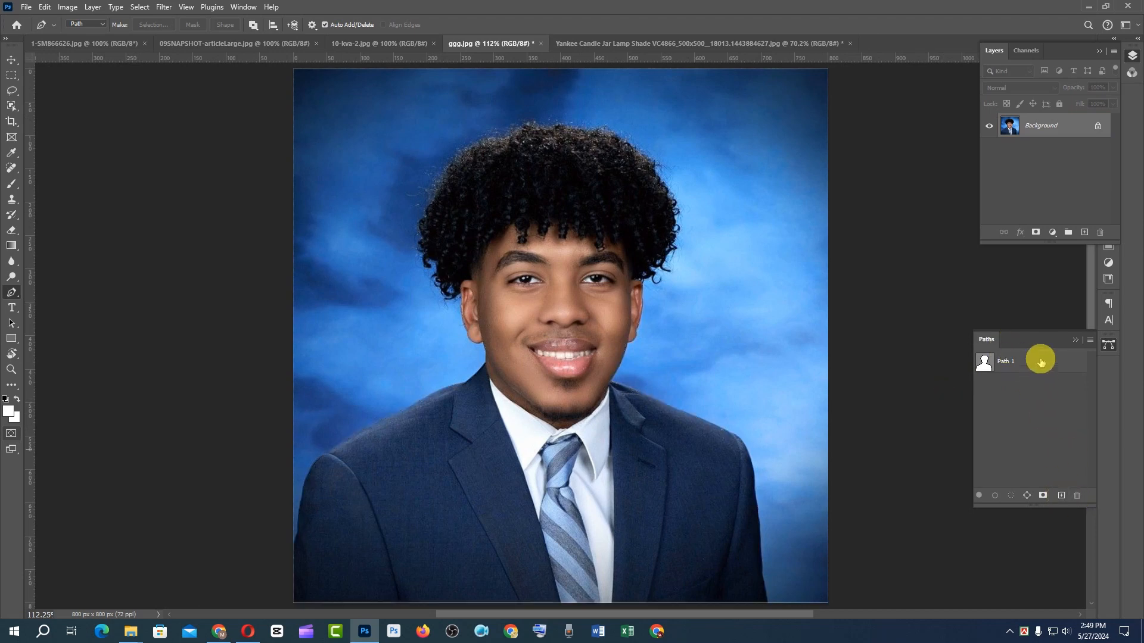
# - Duplicate Path 1 and name the copy Path 2
pyautogui.moveTo(1041, 363); pyautogui.dragTo(1061, 495)
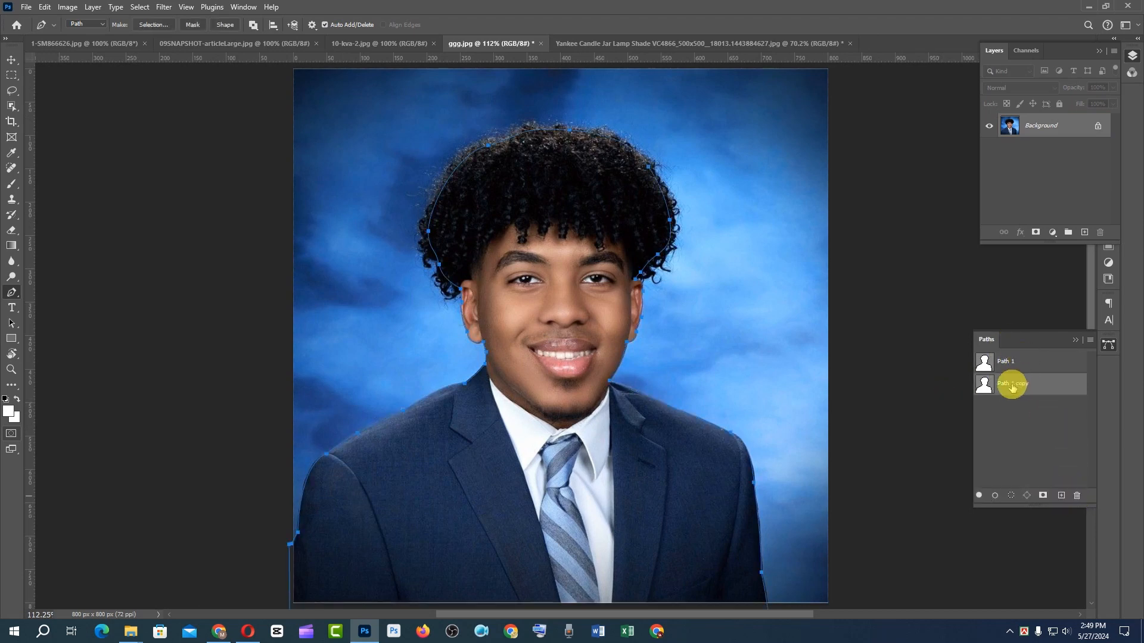
pyautogui.moveTo(1011, 385); pyautogui.dragTo(1085, 387)
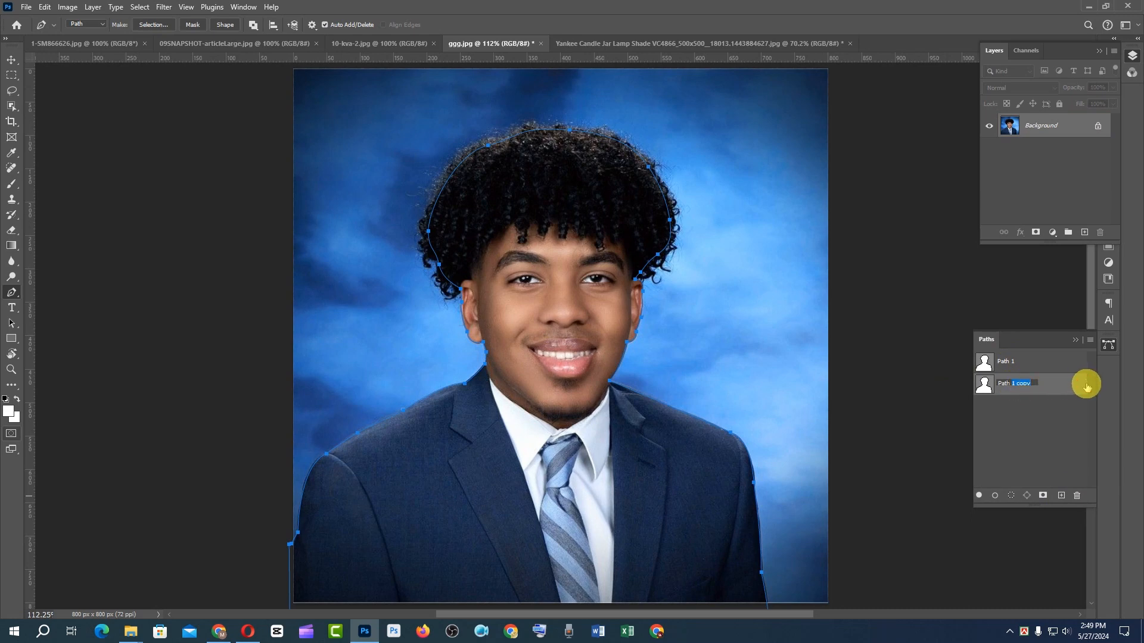
pyautogui.write('2')
pyautogui.press('Return')
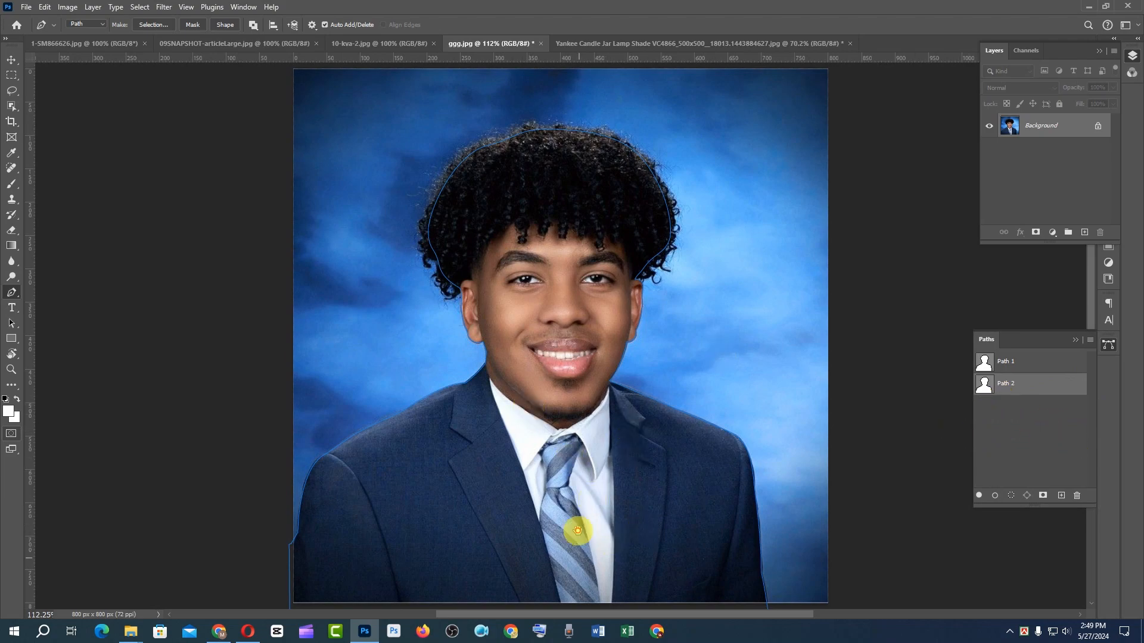
# - Delete the duplicated Path 2
pyautogui.moveTo(577, 534); pyautogui.dragTo(583, 455)
pyautogui.moveTo(582, 512); pyautogui.dragTo(633, 526)
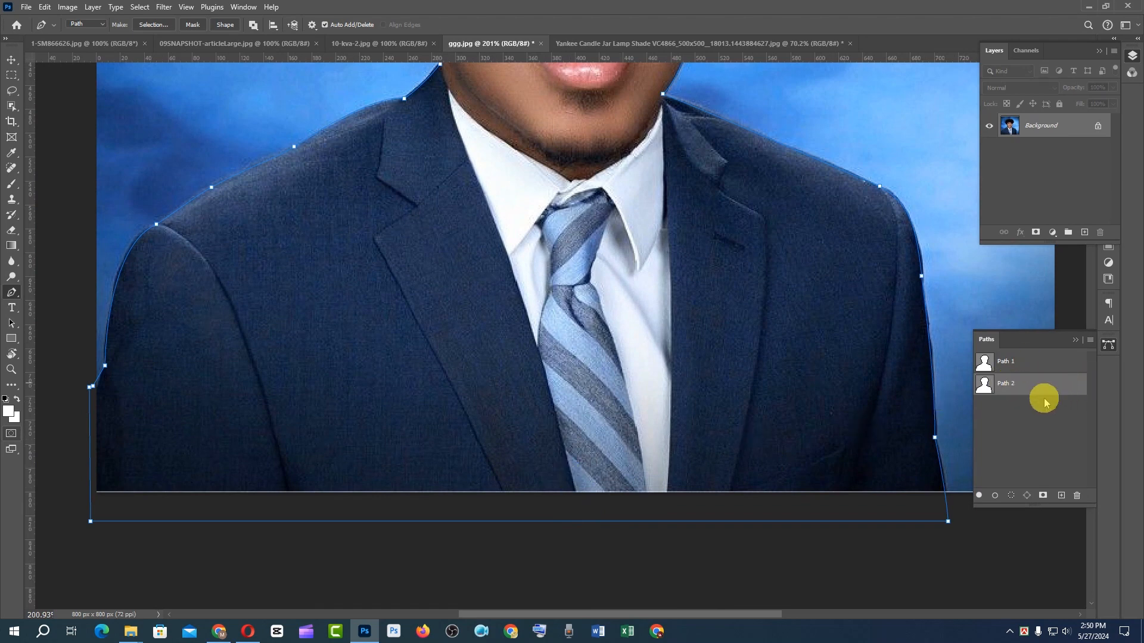
pyautogui.moveTo(1042, 394); pyautogui.dragTo(1079, 497)
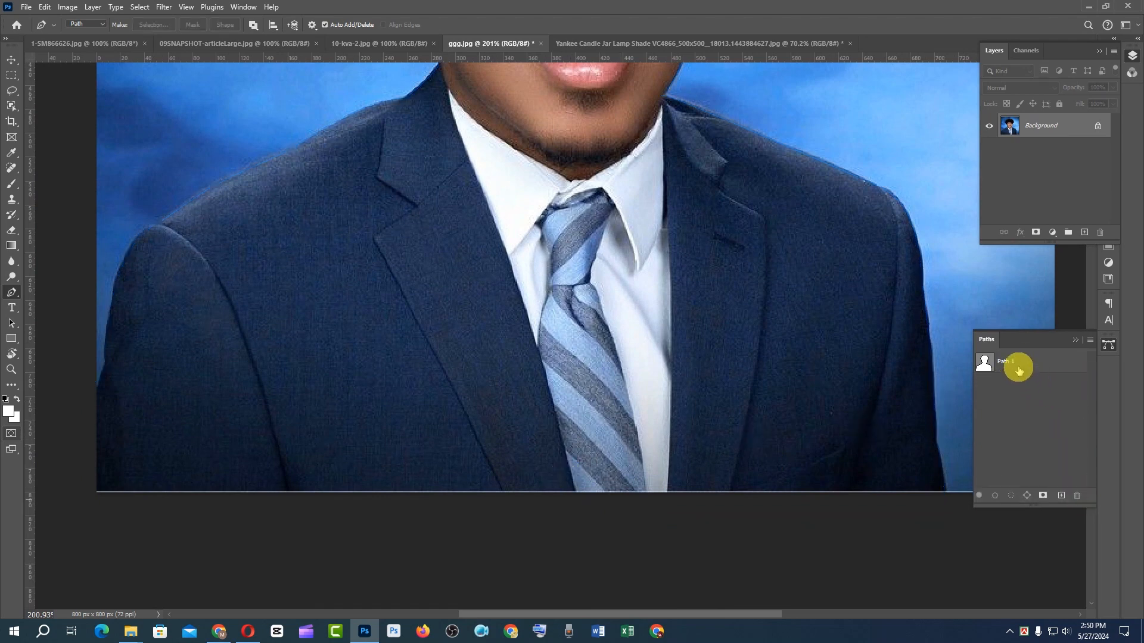
# - Add two anchor points to Path 1's straight bottom segment, beneath the tie and shirt
pyautogui.moveTo(699, 466); pyautogui.dragTo(636, 558)
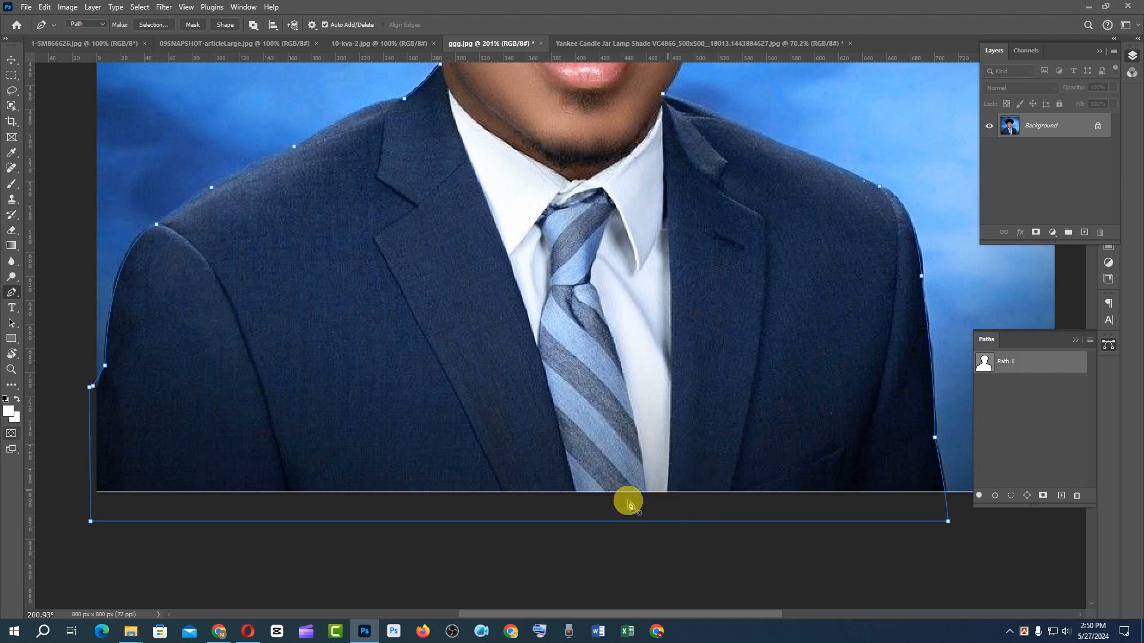
pyautogui.click(582, 522)
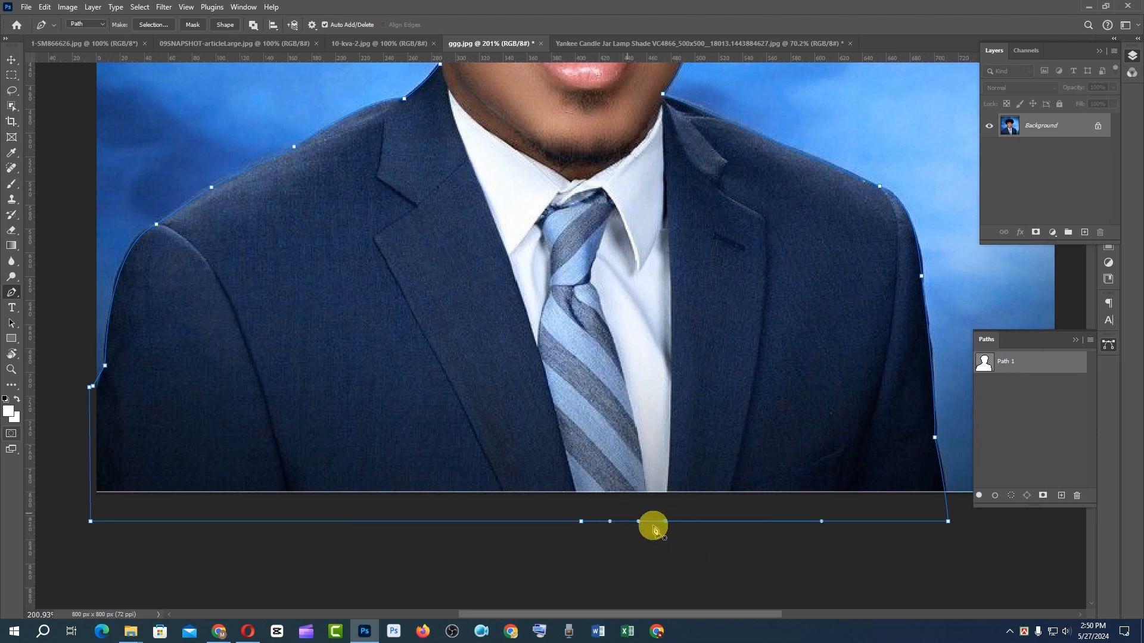
pyautogui.moveTo(569, 344); pyautogui.dragTo(474, 369)
# - Copy the complete Path 1 outline into a new path named Path 2
pyautogui.moveTo(737, 180); pyautogui.dragTo(360, 532)
pyautogui.hotkey('ctrl', '0')
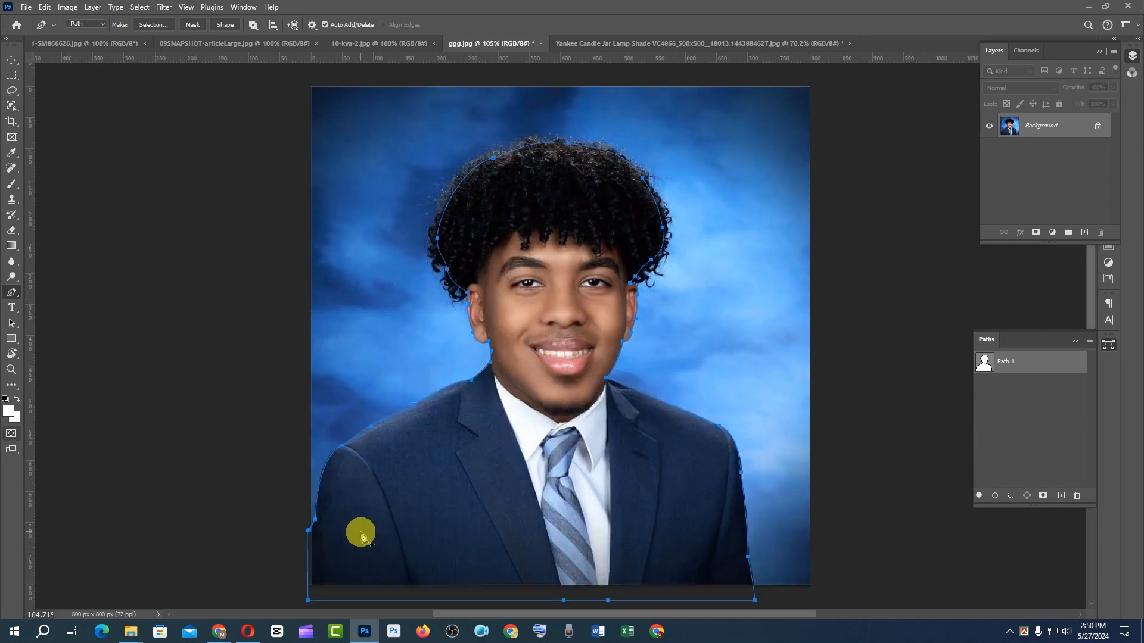
pyautogui.click(1061, 495)
pyautogui.hotkey('ctrl', 'v')
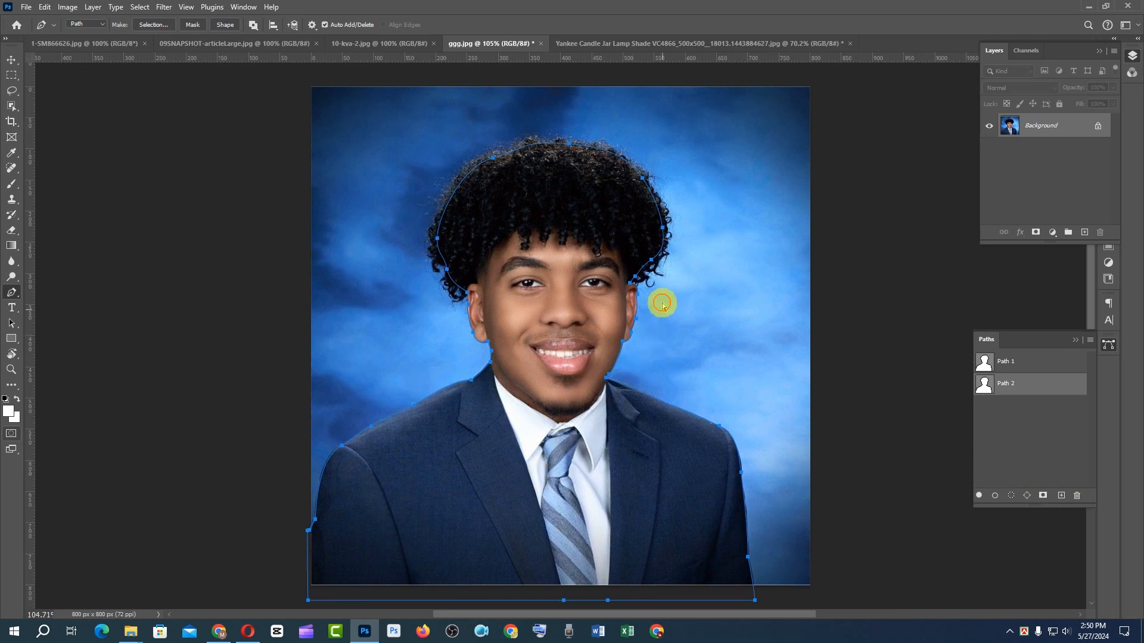
# - Delete the anchors around the head from Path 2, leaving only the jacket outline
pyautogui.moveTo(662, 303); pyautogui.dragTo(393, 309)
pyautogui.press('Delete')
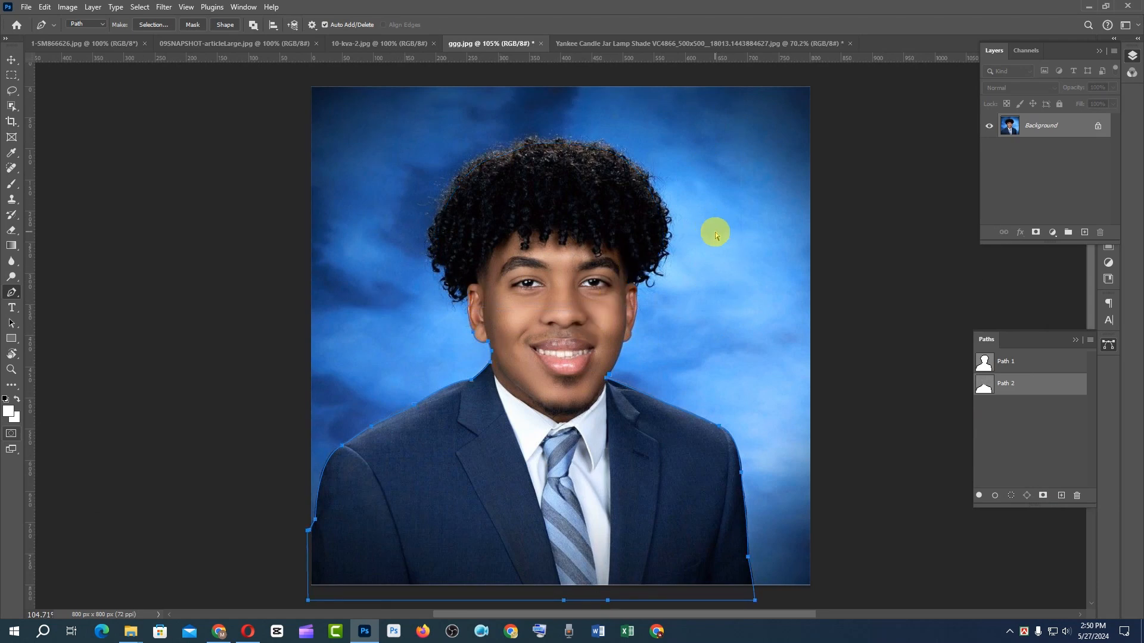
pyautogui.click(446, 357)
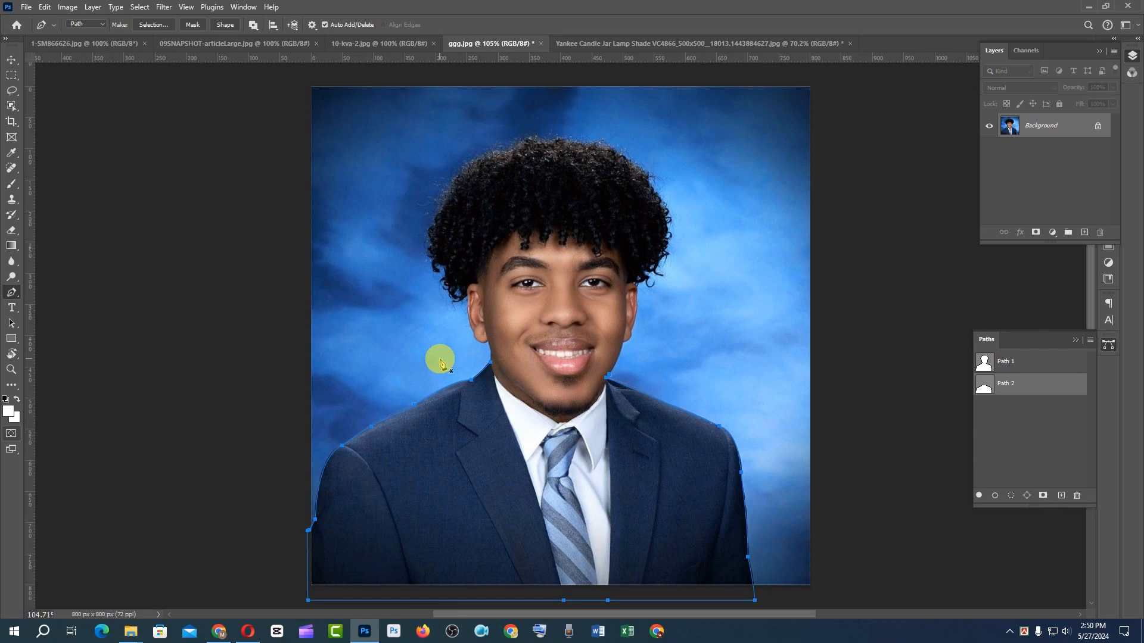
# - Delete Path 2's bottom segment between the two anchor points beneath the tie
pyautogui.keyDown('ctrl'); pyautogui.click(592, 430); pyautogui.keyUp('ctrl')
pyautogui.moveTo(582, 431); pyautogui.dragTo(547, 181)
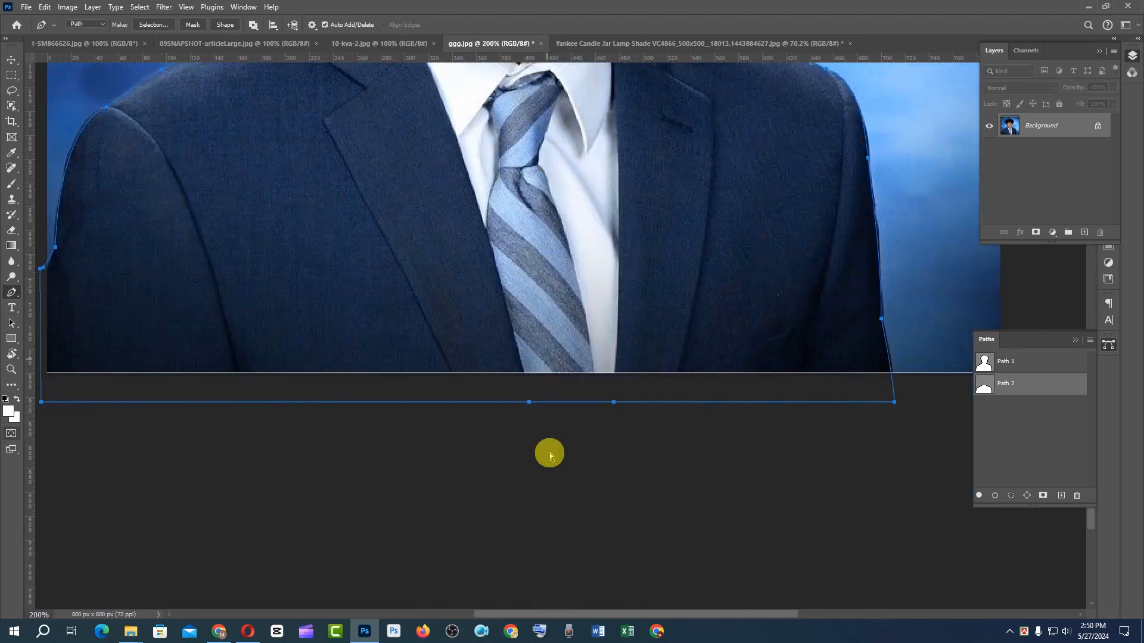
pyautogui.moveTo(569, 368); pyautogui.dragTo(572, 487)
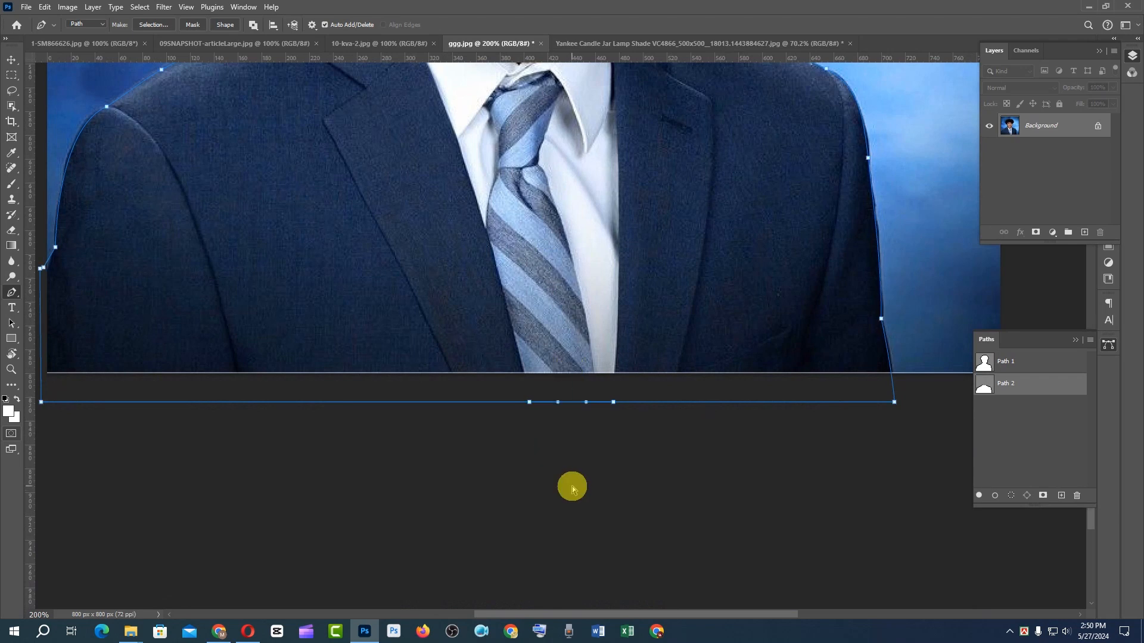
pyautogui.press('Delete')
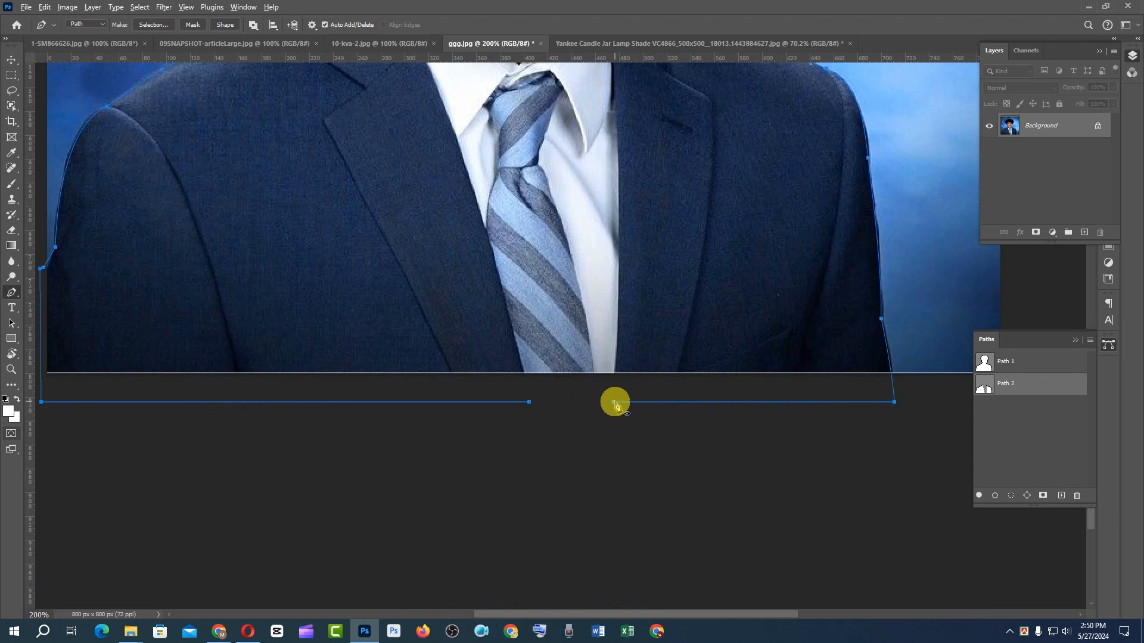
# - Continue Path 2 from the open end on the photo's right side of the gap, up along the jacket's edge against the shirt
pyautogui.click(614, 401)
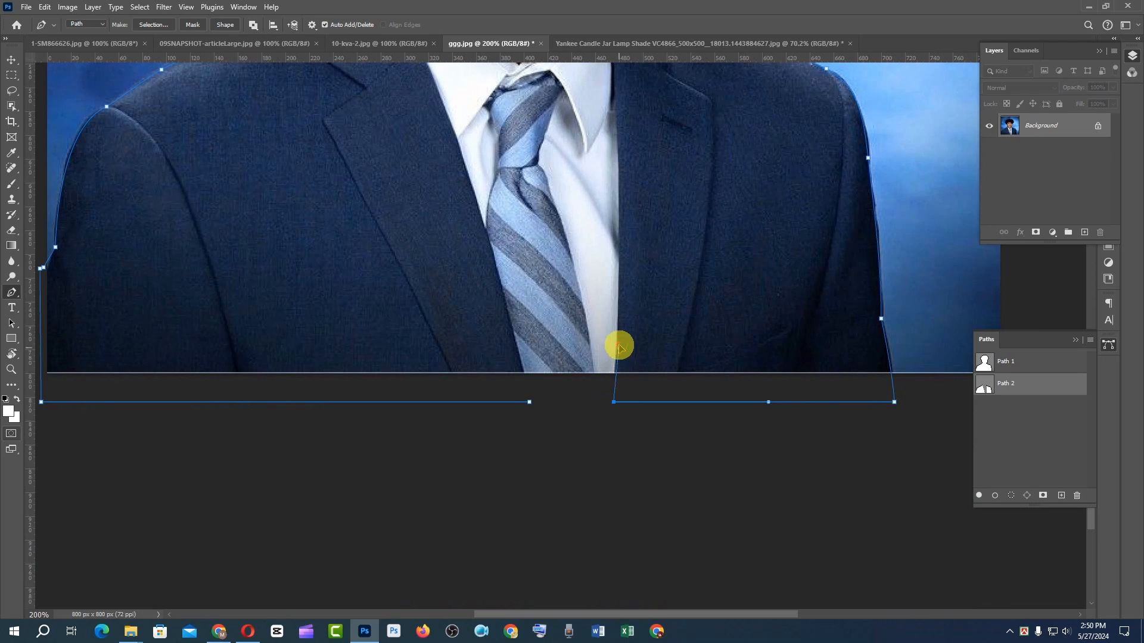
pyautogui.click(618, 343)
pyautogui.scroll(3, 635, 395)
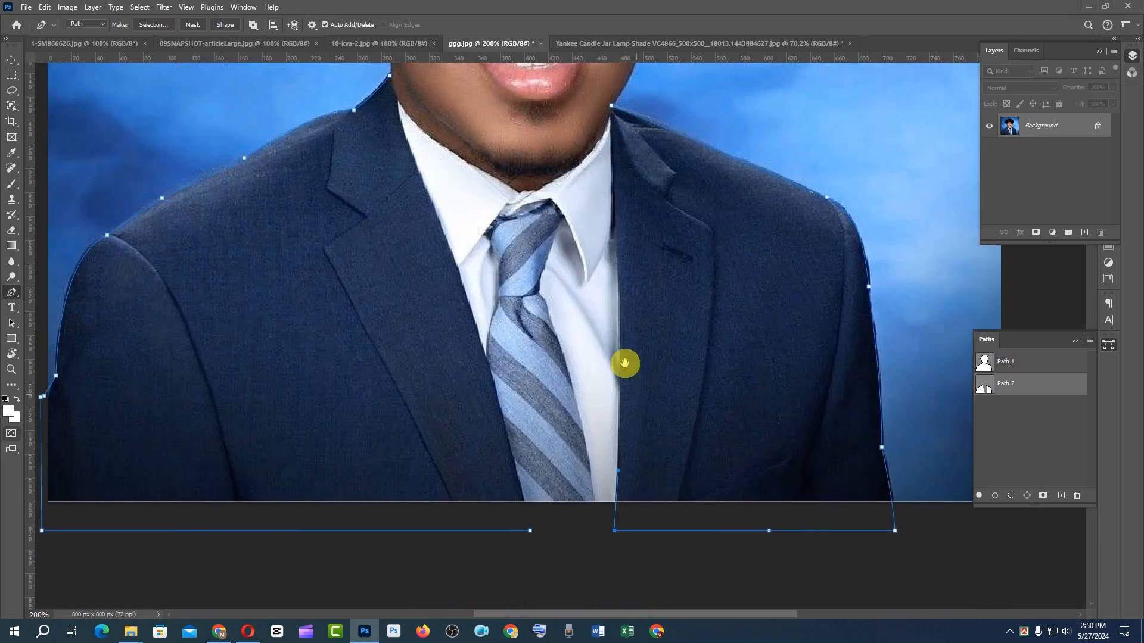
pyautogui.click(620, 305)
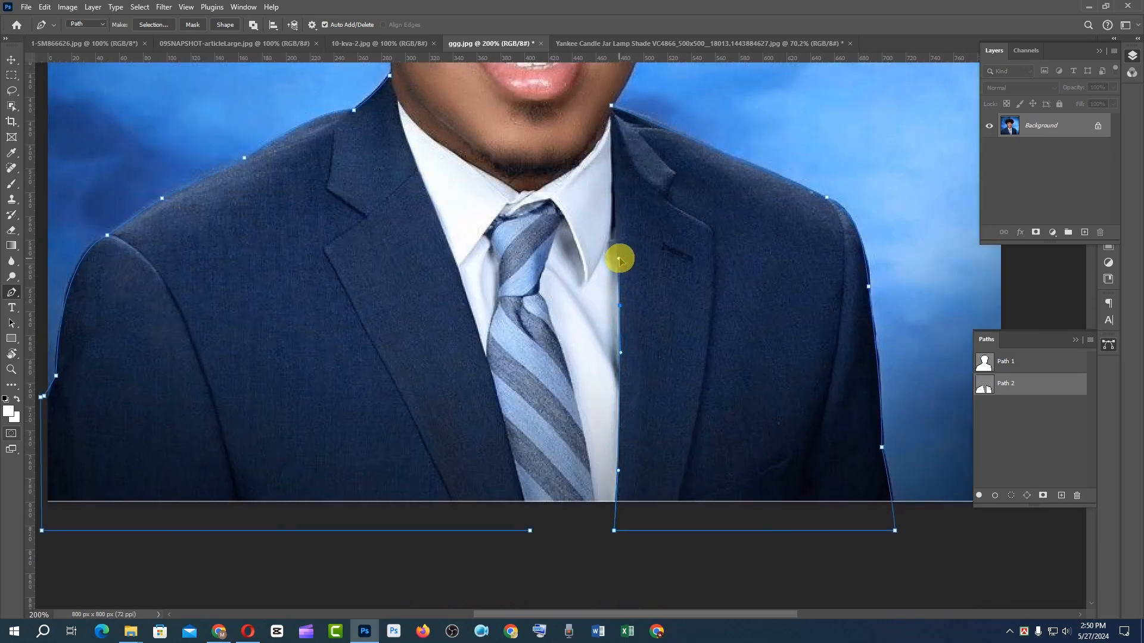
pyautogui.click(619, 259)
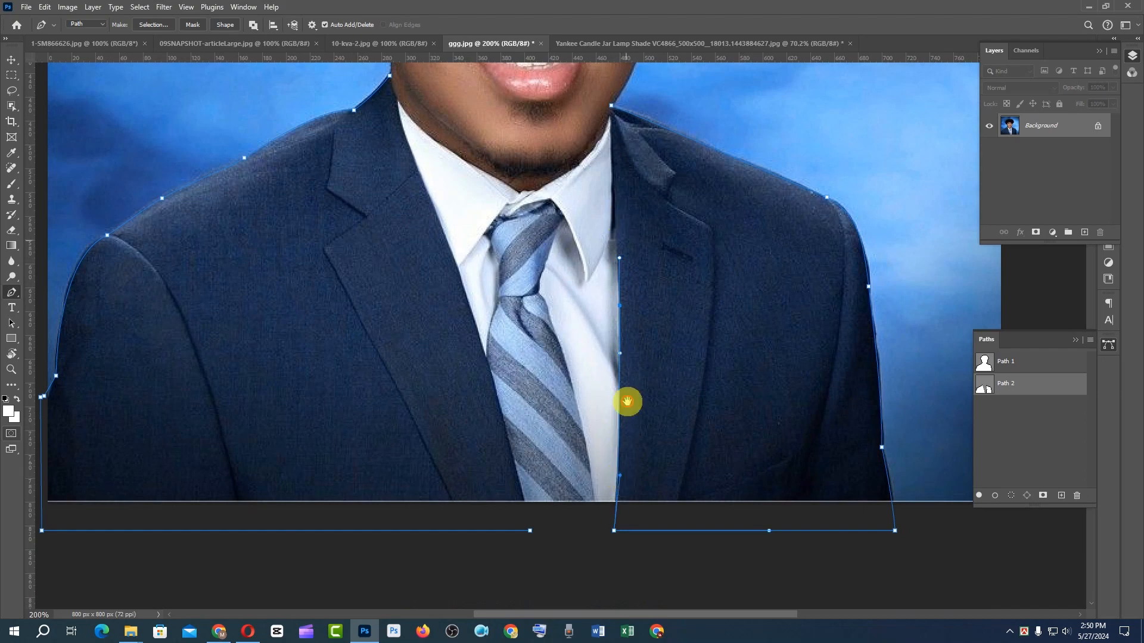
# - Extend the path up beside the shirt collar and join it to the jacket outline's open end at the neck
pyautogui.scroll(4, 626, 401)
pyautogui.click(619, 357)
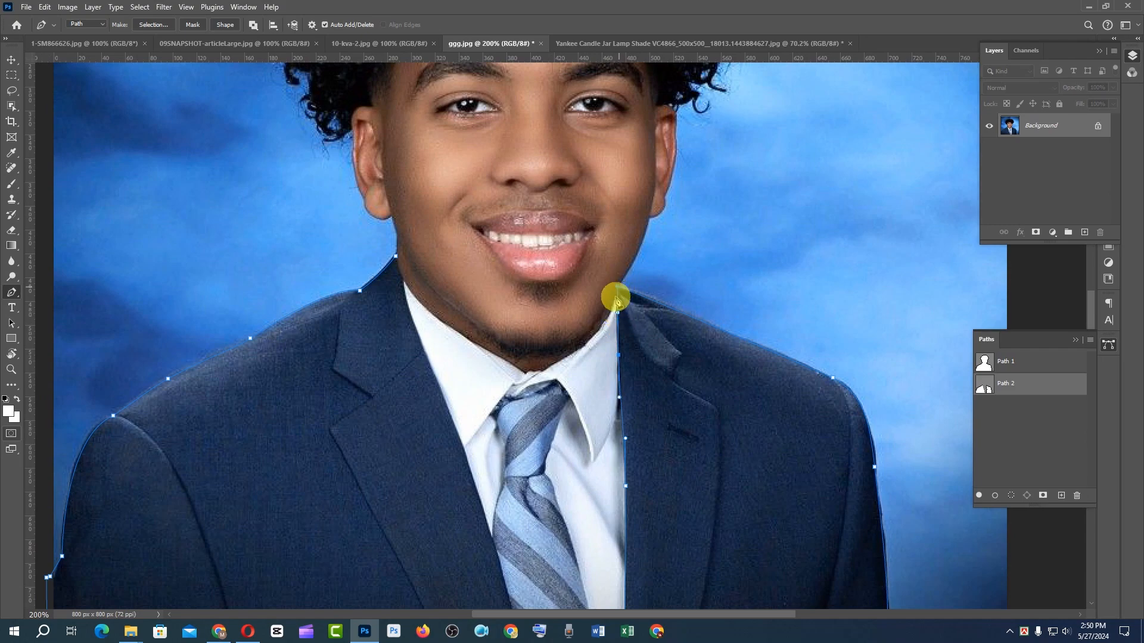
pyautogui.keyDown('ctrl'); pyautogui.click(610, 299); pyautogui.keyUp('ctrl')
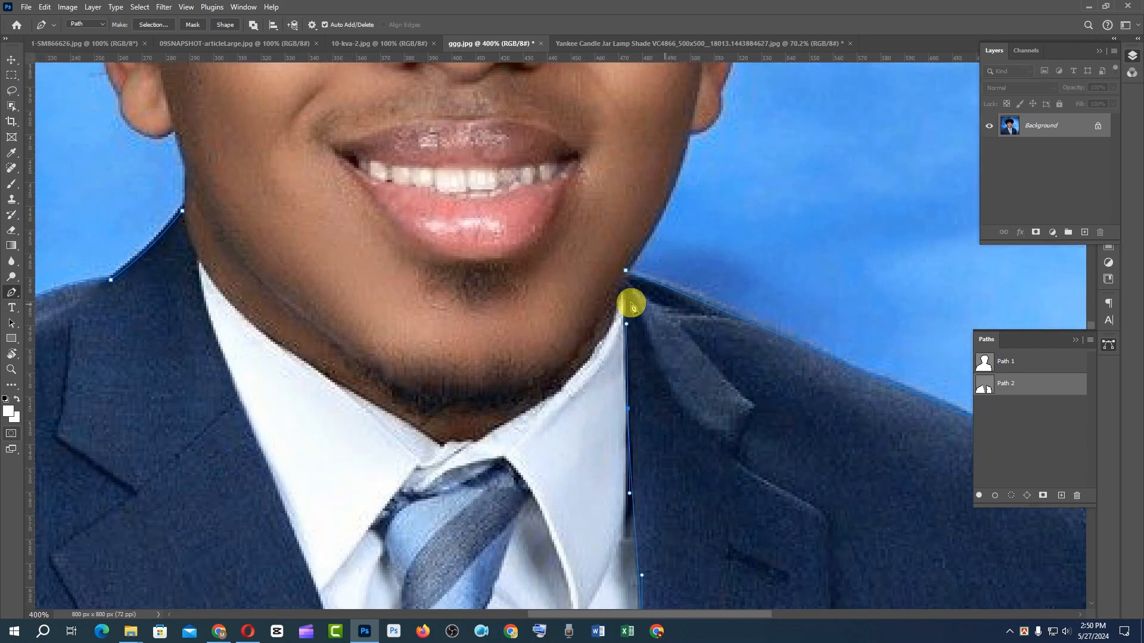
pyautogui.click(623, 296)
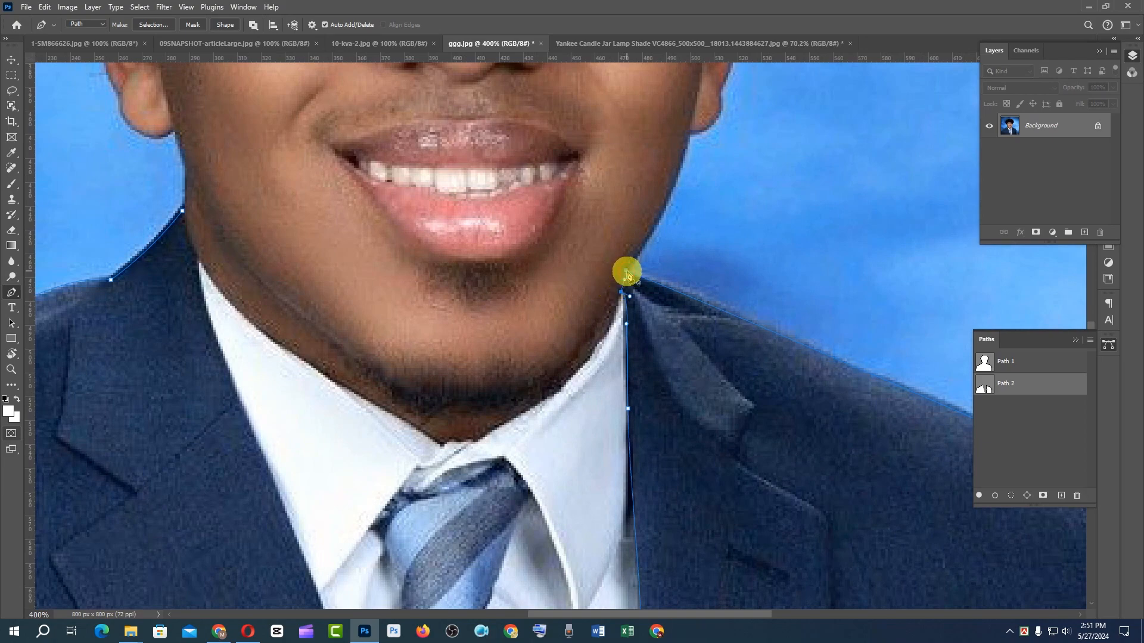
pyautogui.click(626, 272)
pyautogui.click(629, 423)
# - Continue Path 2 from the open end beneath the tie, up along the jacket's edge on the photo's left side of the tie
pyautogui.moveTo(604, 516); pyautogui.dragTo(539, 429)
pyautogui.scroll(-2, 539, 429)
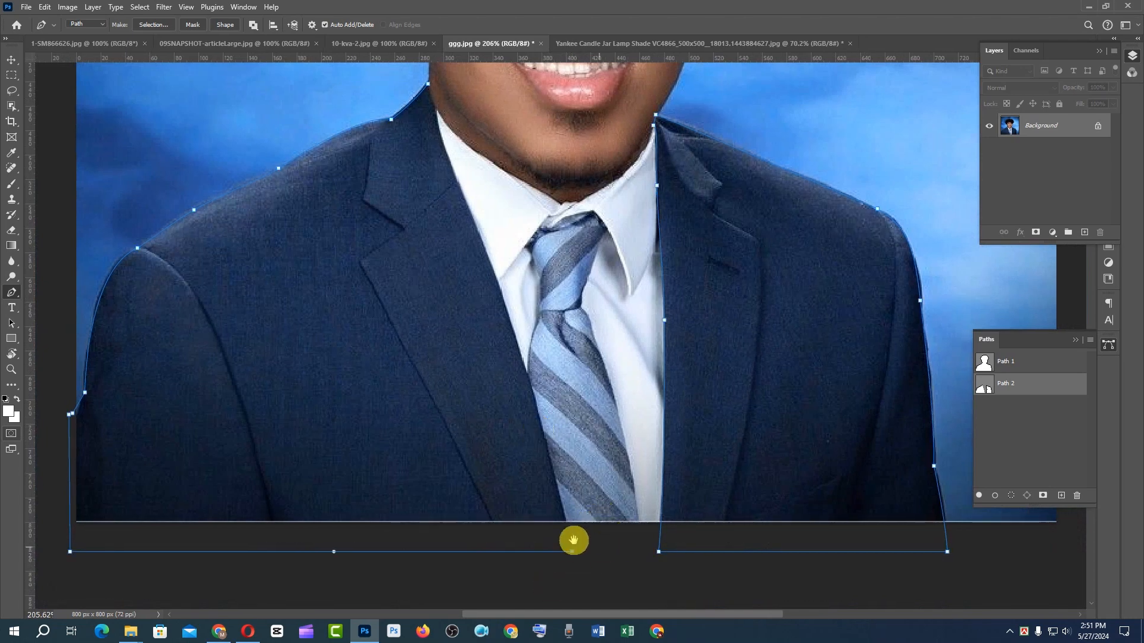
pyautogui.click(568, 522)
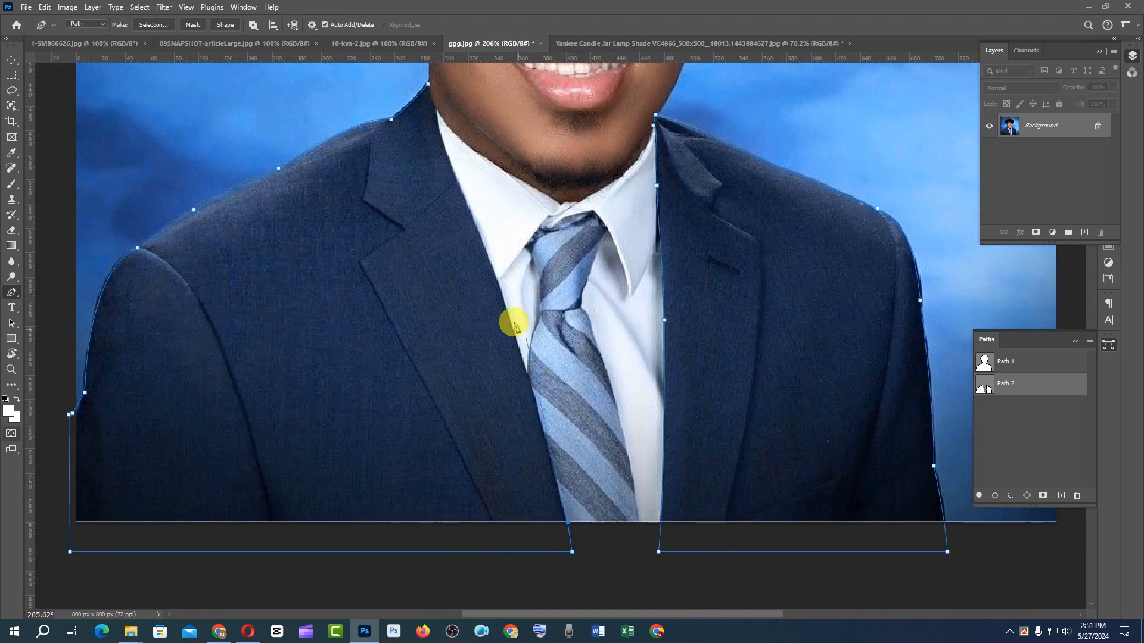
pyautogui.moveTo(508, 316); pyautogui.dragTo(478, 235)
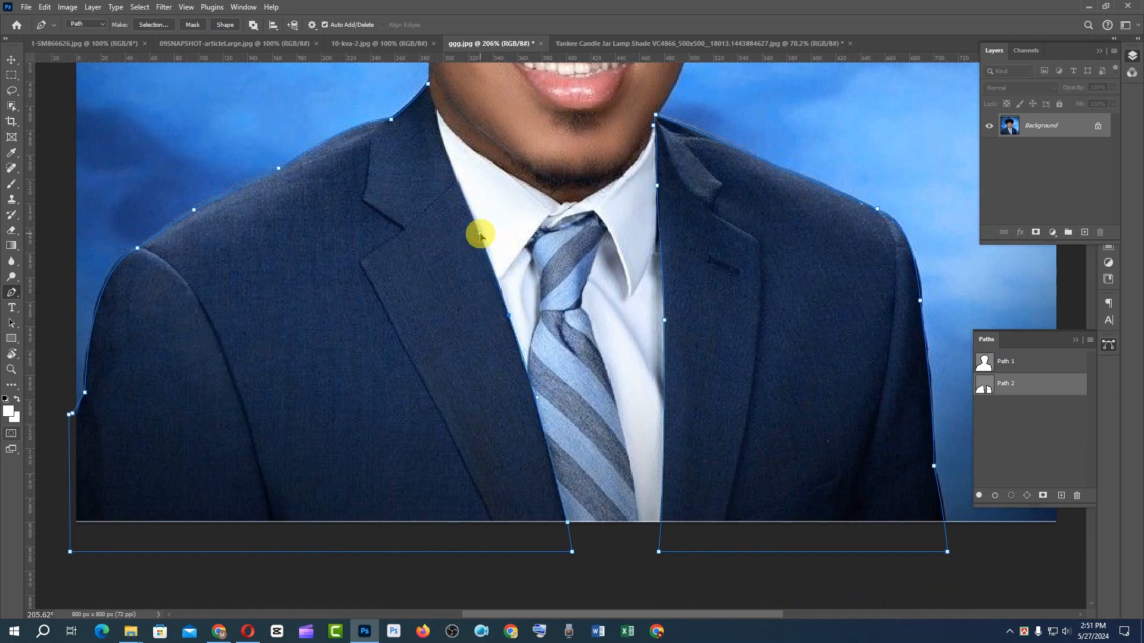
# - Extend Path 2 up the lapel beside the shirt collar and close it at the jacket outline's open end on the neck
pyautogui.scroll(5, 495, 363)
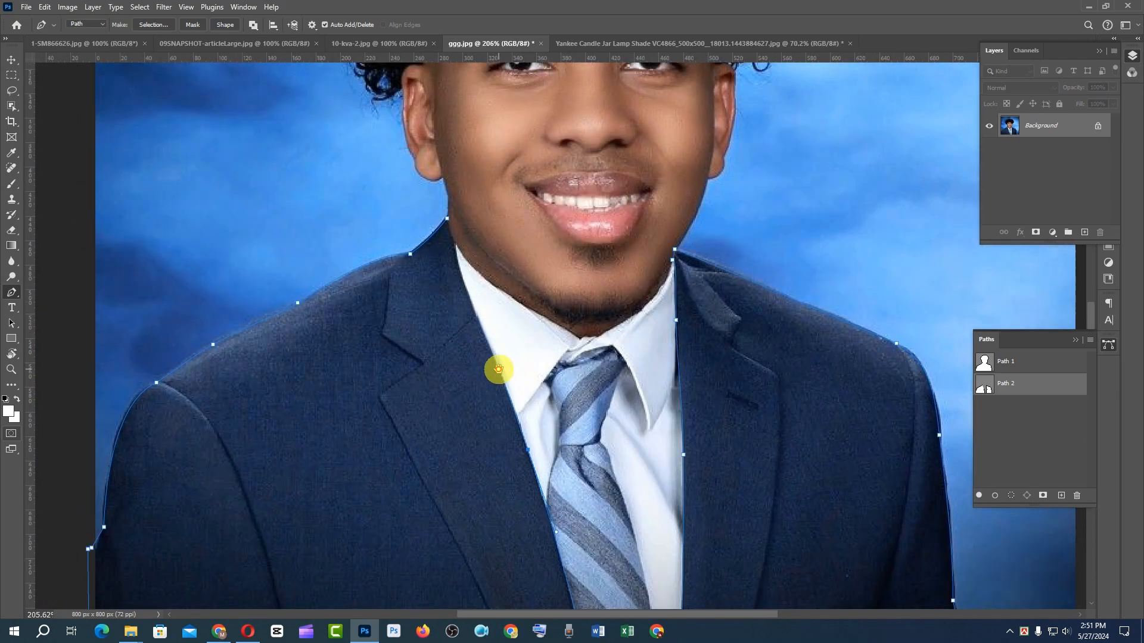
pyautogui.click(477, 323)
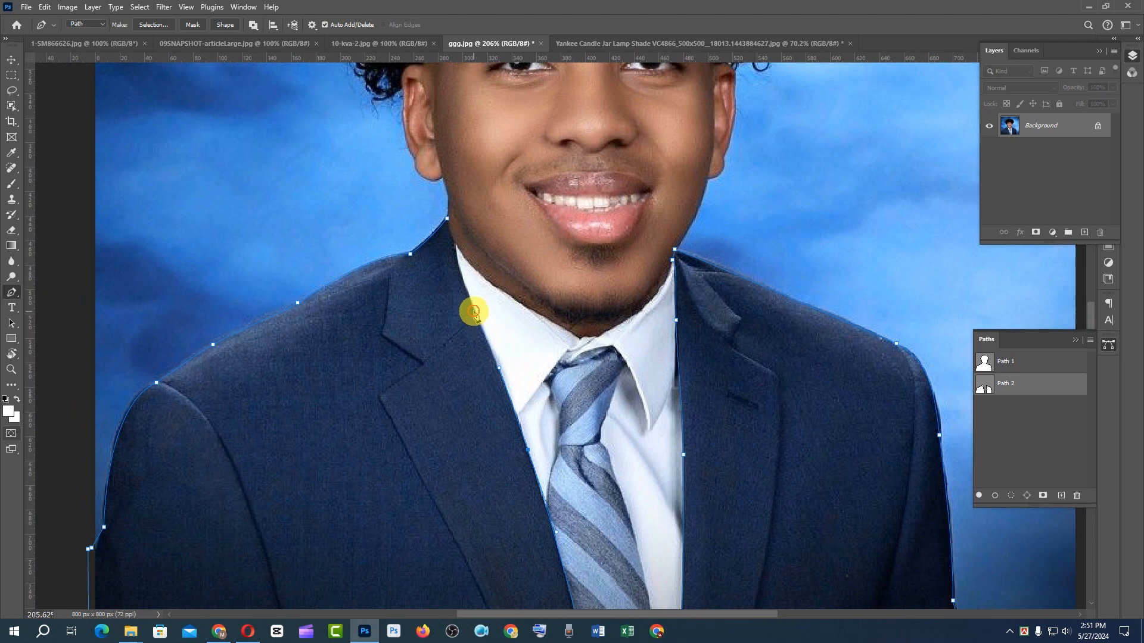
pyautogui.moveTo(476, 318); pyautogui.dragTo(474, 311)
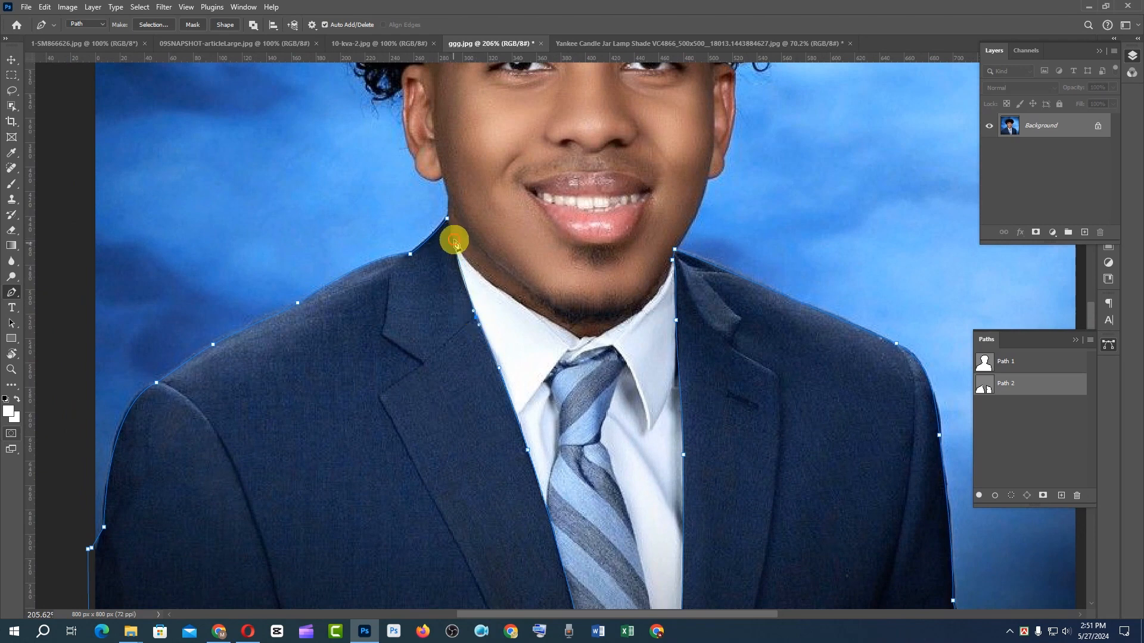
pyautogui.moveTo(454, 227)
pyautogui.mouseDown()
pyautogui.moveTo(458, 250)
pyautogui.moveTo(449, 232)
pyautogui.mouseUp()
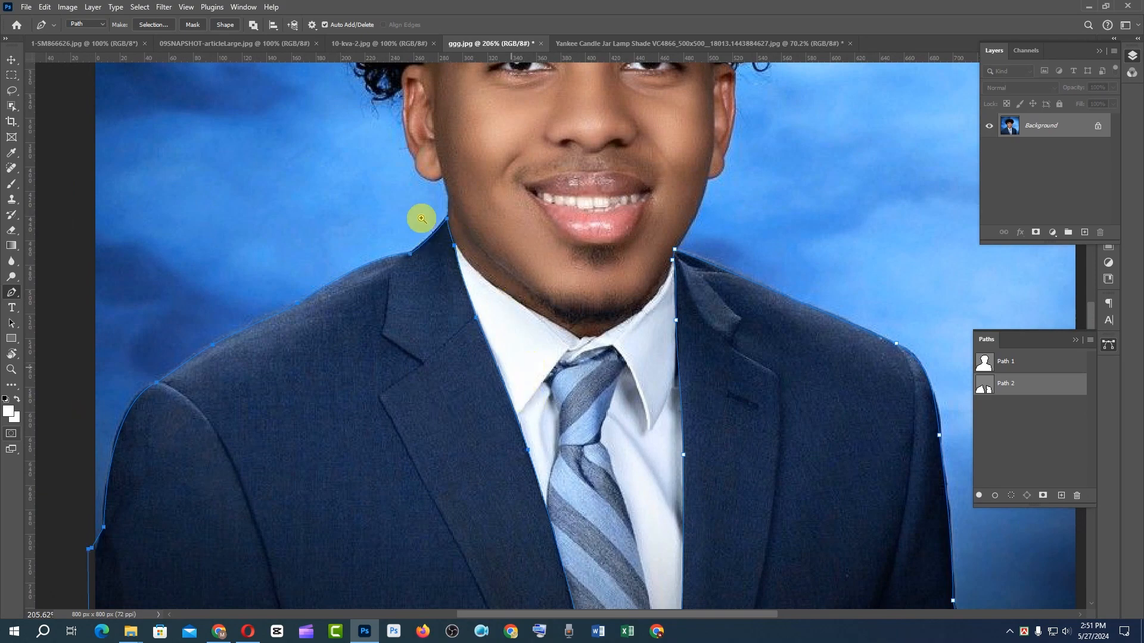
pyautogui.moveTo(443, 213); pyautogui.dragTo(843, 519)
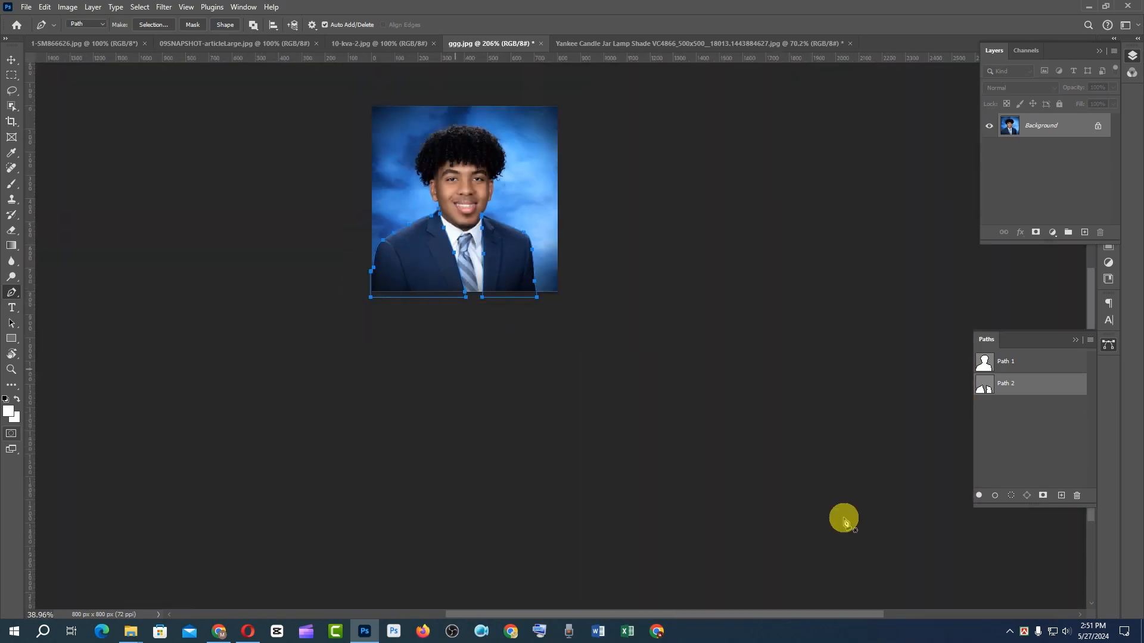
# - Load Path 2 as a selection, check the jacket coverage in Quick Mask, and deselect
pyautogui.click(995, 400)
pyautogui.press('q')
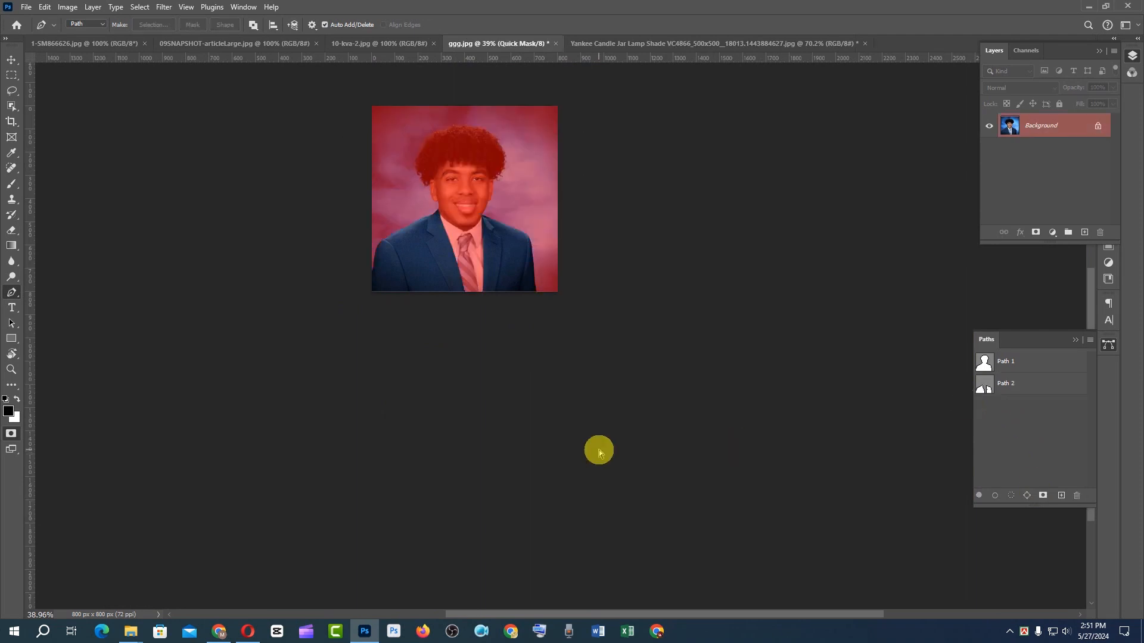
pyautogui.hotkey('ctrl', '0')
pyautogui.press('q')
pyautogui.press('q')
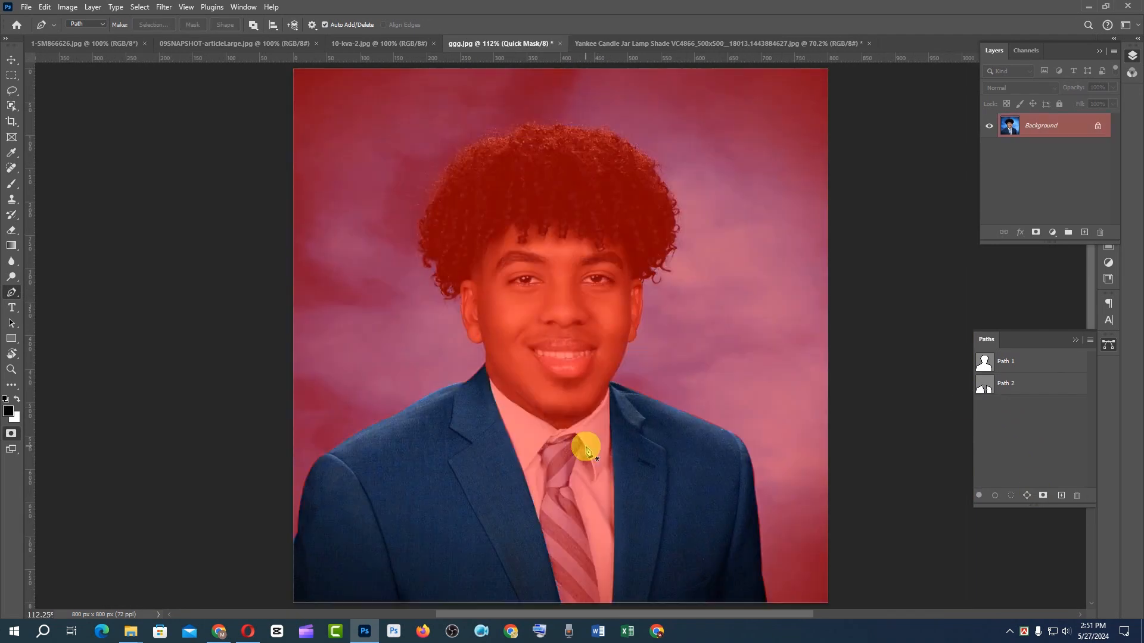
pyautogui.press('q')
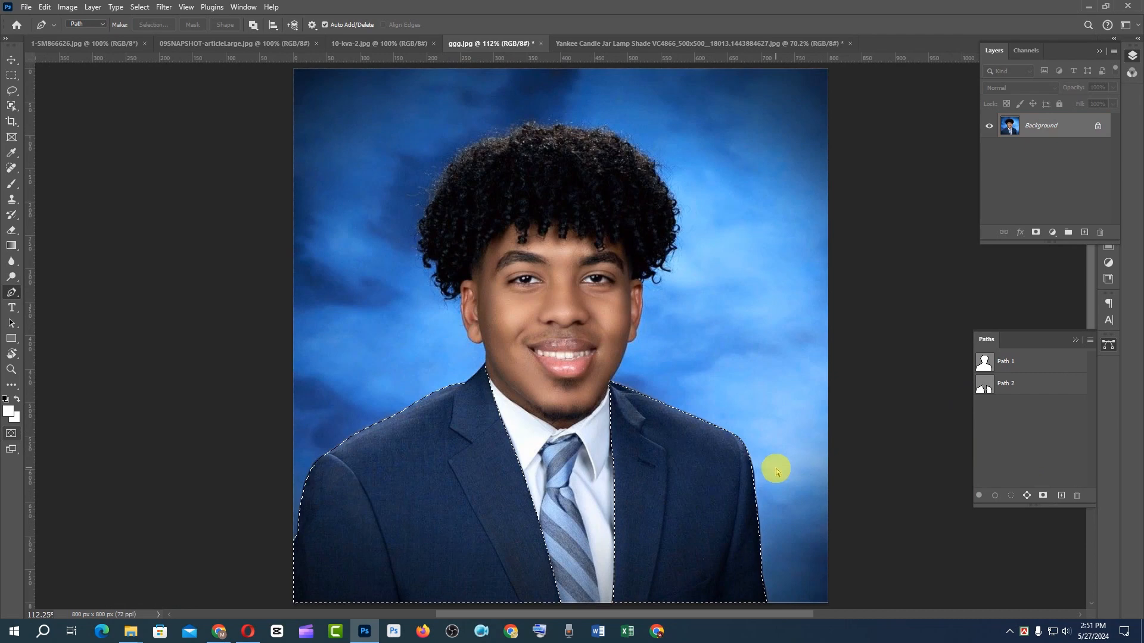
pyautogui.hotkey('ctrl', 'd')
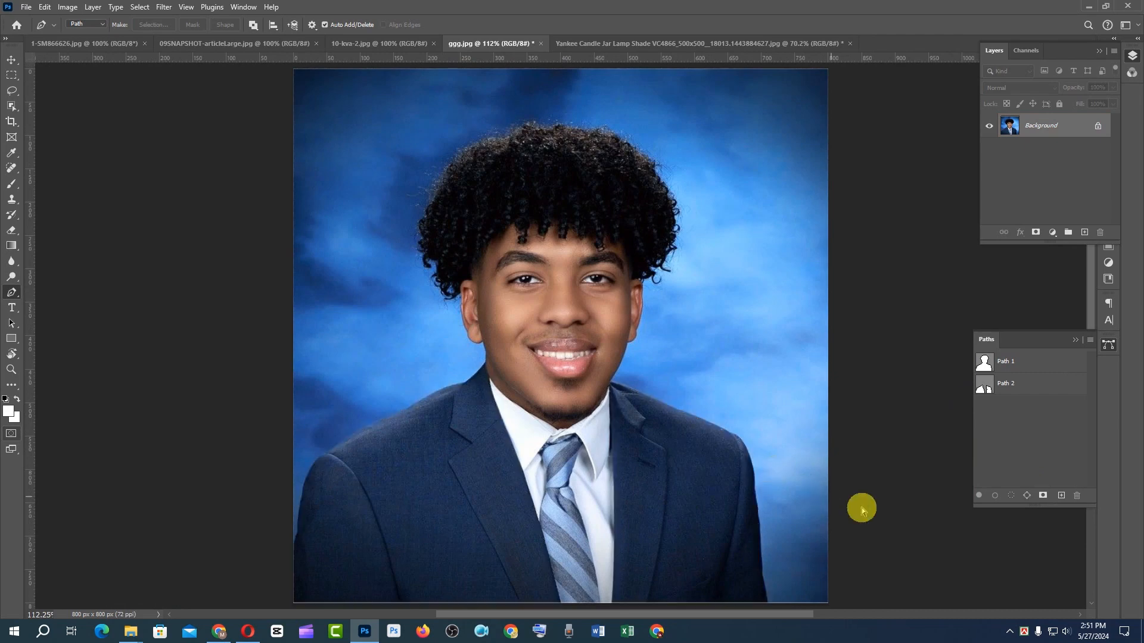
# - Create Path 3 and paste a copy of the full outline from Path 1 into it
pyautogui.click(1062, 495)
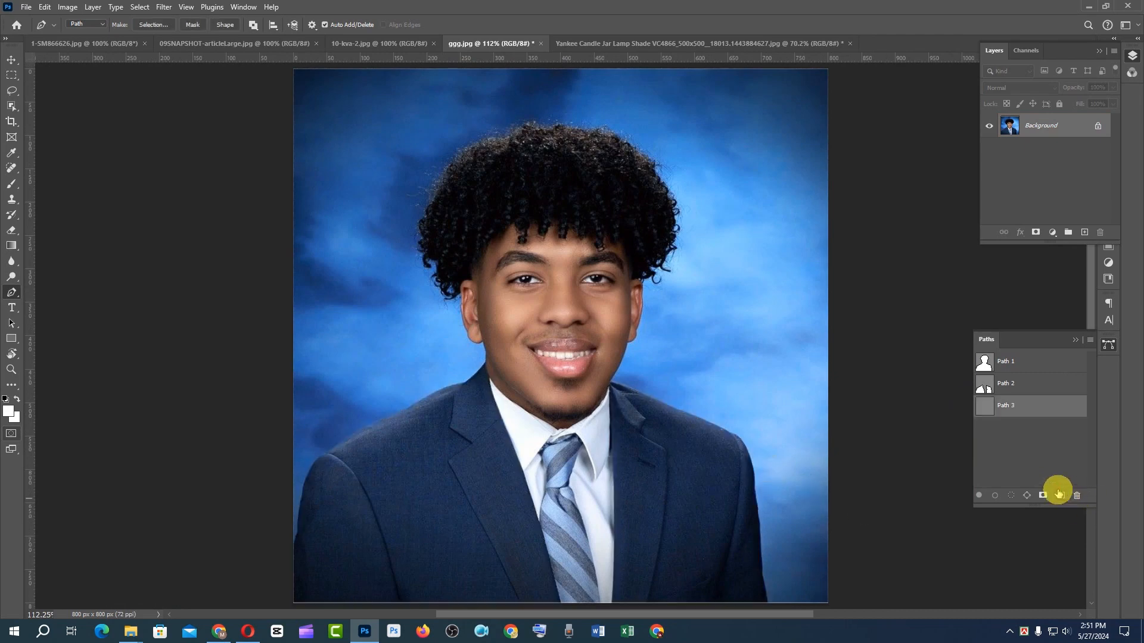
pyautogui.click(980, 364)
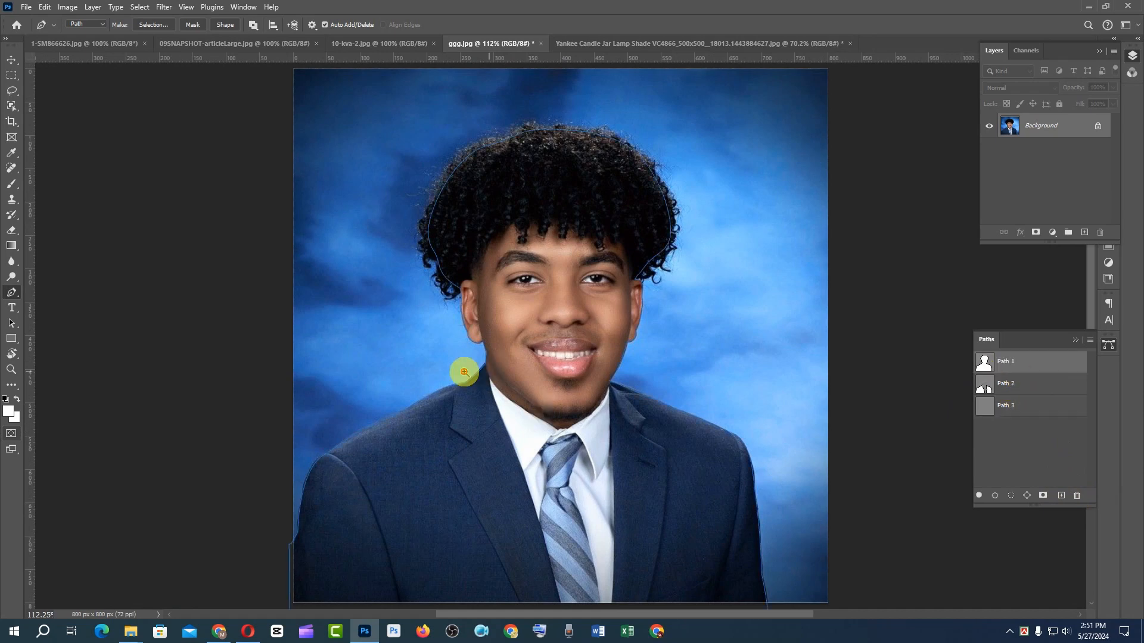
pyautogui.moveTo(462, 370); pyautogui.dragTo(429, 382)
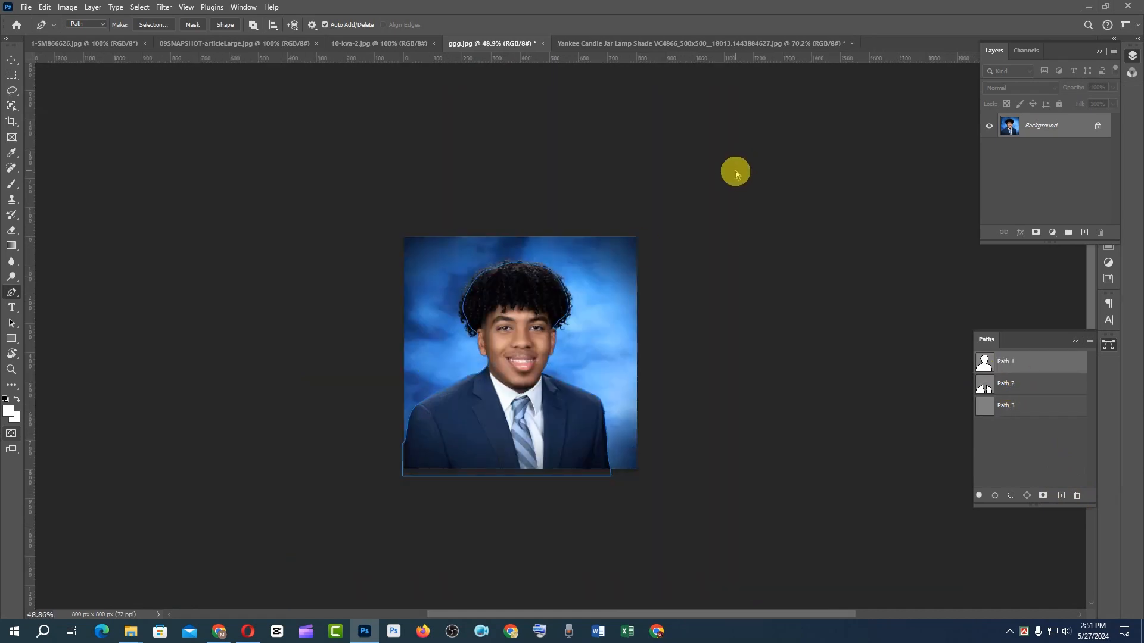
pyautogui.scroll(3, 736, 170)
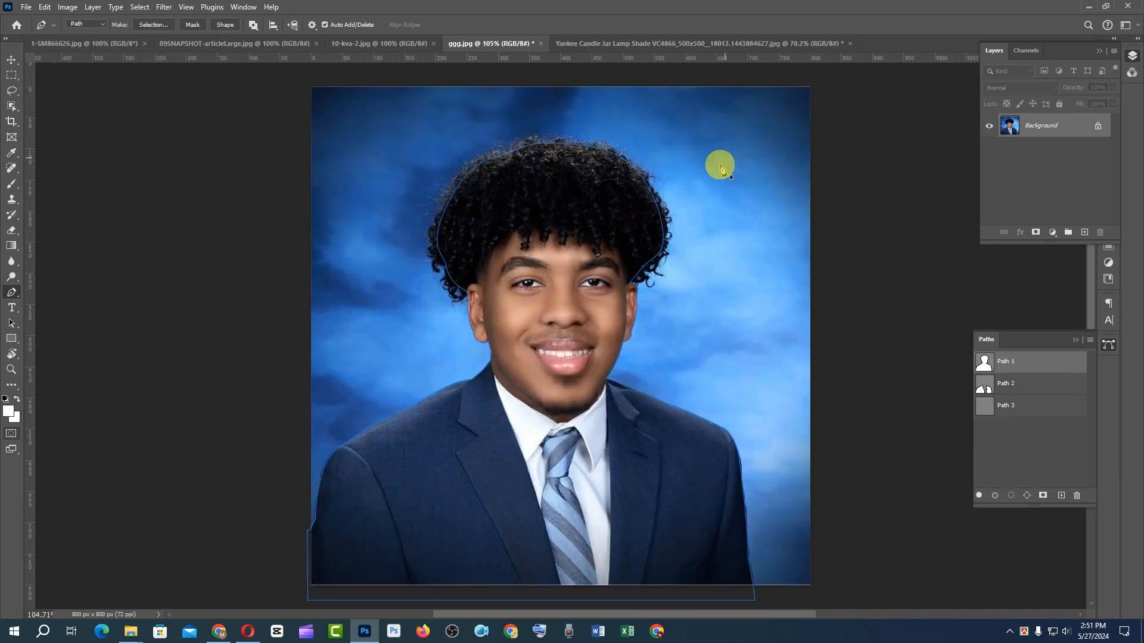
pyautogui.moveTo(774, 132); pyautogui.dragTo(235, 599)
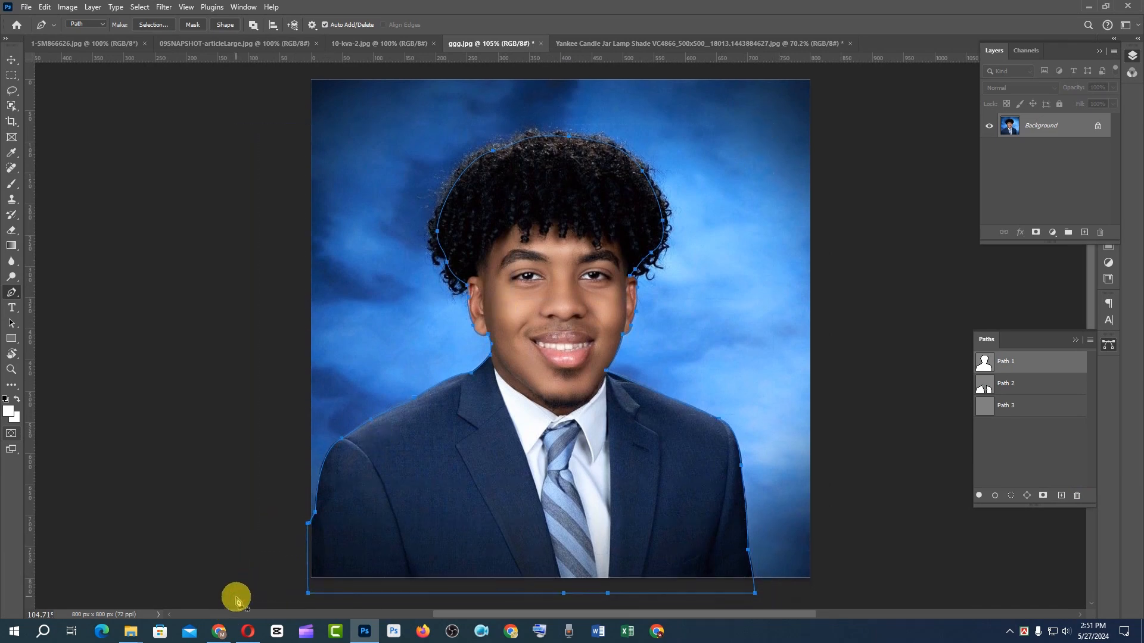
pyautogui.click(1016, 408)
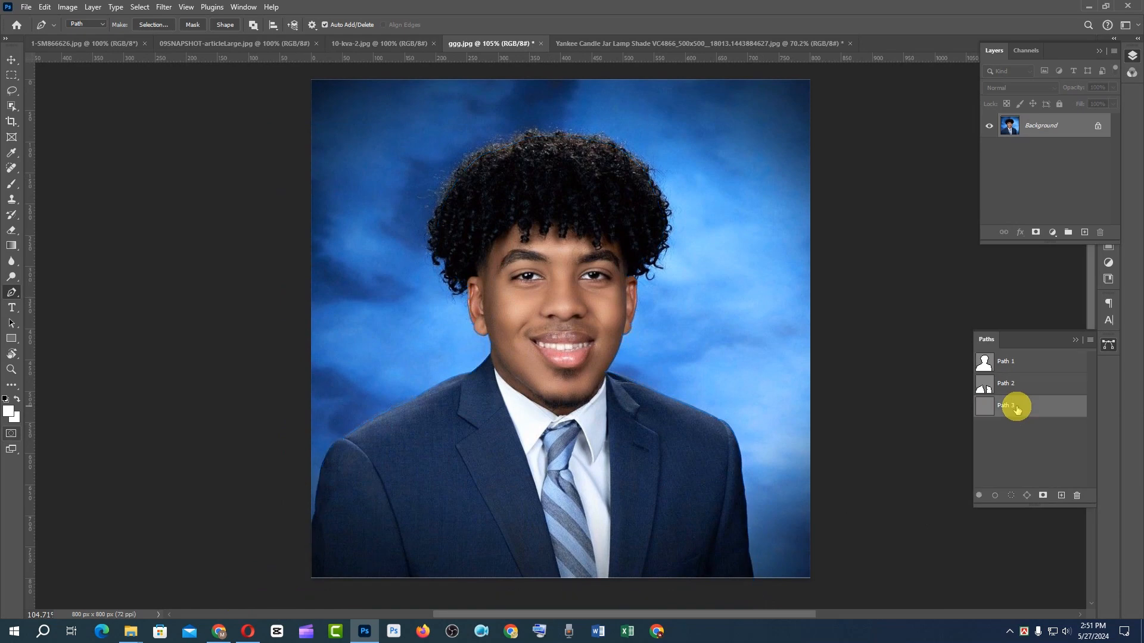
pyautogui.hotkey('ctrl', 'v')
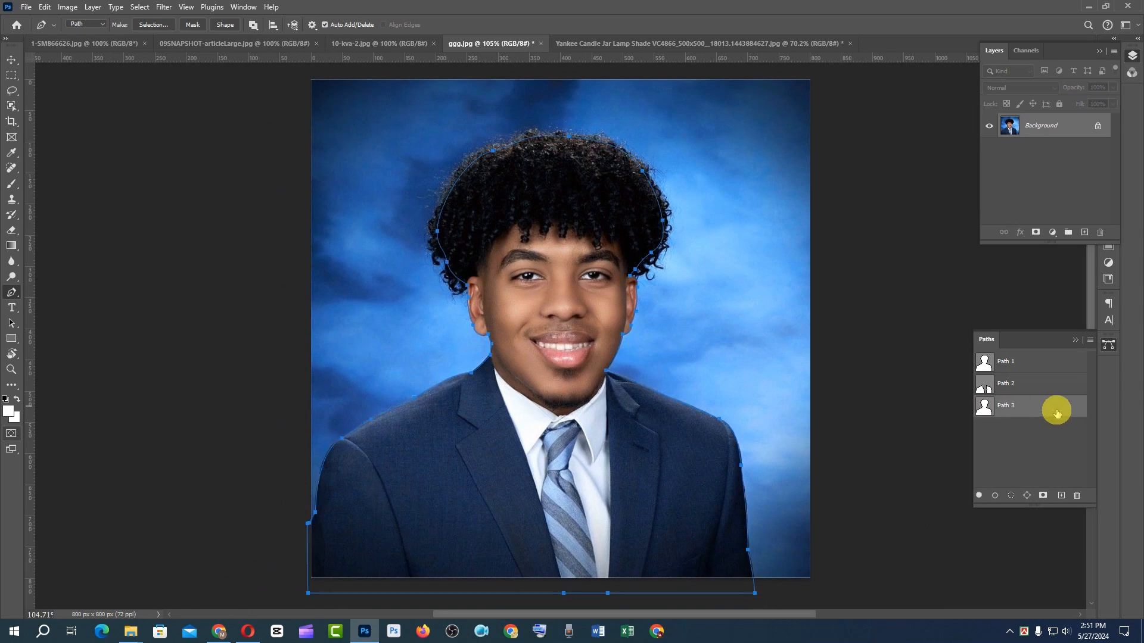
# - Copy the jacket outline from Path 2 and paste it into Path 3
pyautogui.click(997, 381)
pyautogui.moveTo(856, 121); pyautogui.dragTo(250, 603)
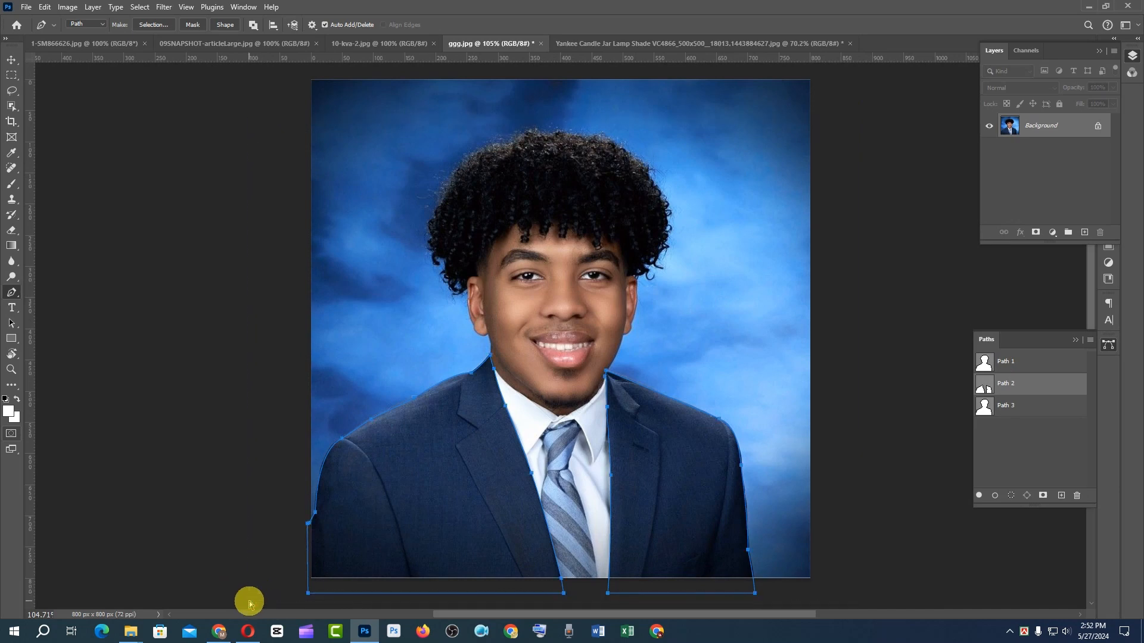
pyautogui.click(1007, 407)
pyautogui.hotkey('ctrl', 'v')
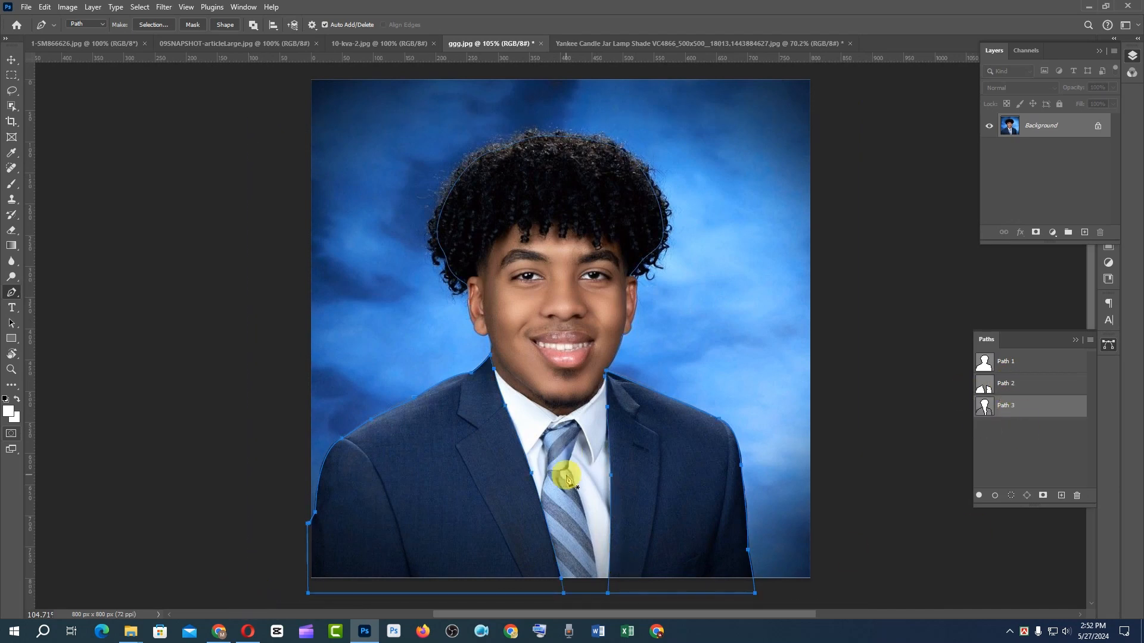
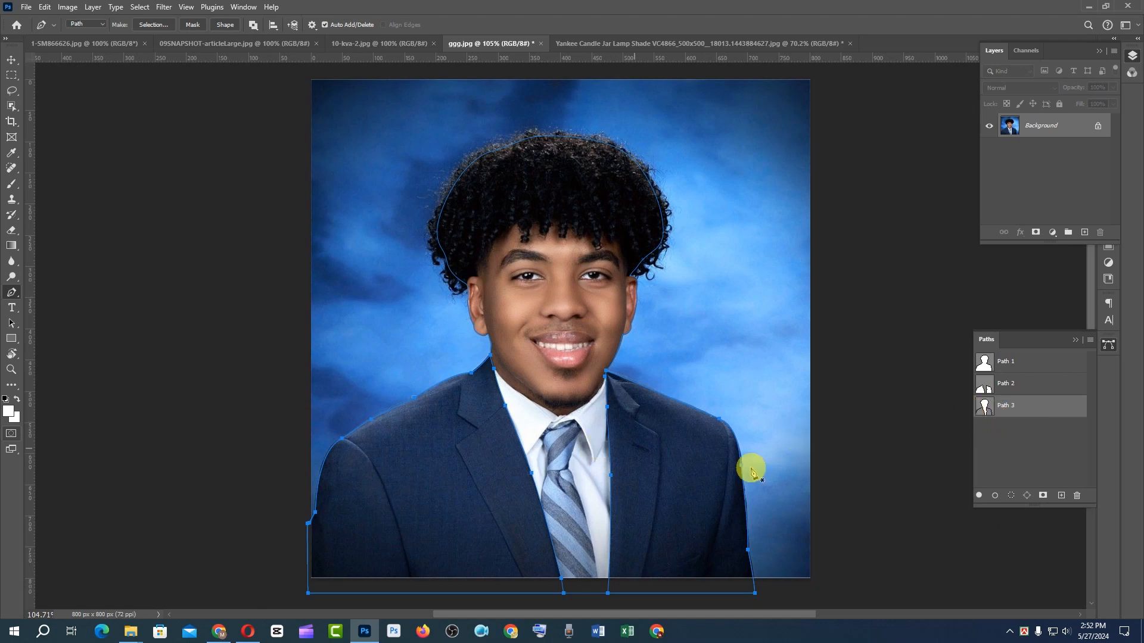
# - Delete Path 3's overlapping anchors where the jacket meets the neck on the photo's right side
pyautogui.keyDown('ctrl'); pyautogui.click(618, 388); pyautogui.keyUp('ctrl')
pyautogui.keyDown('ctrl'); pyautogui.click(617, 388); pyautogui.keyUp('ctrl')
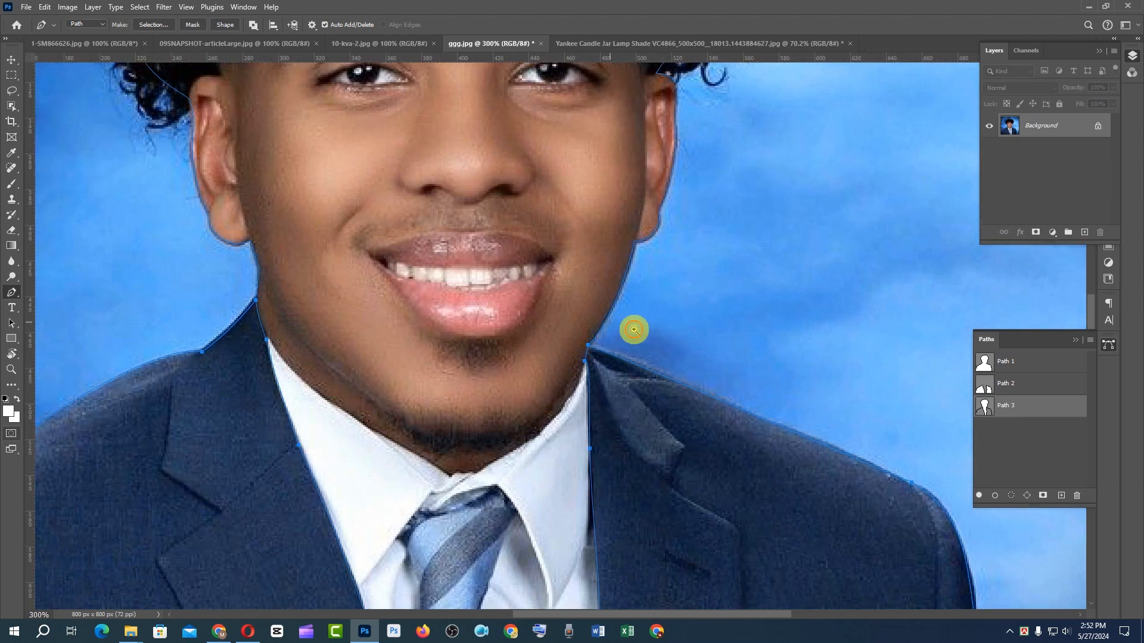
pyautogui.keyDown('ctrl'); pyautogui.click(667, 335); pyautogui.keyUp('ctrl')
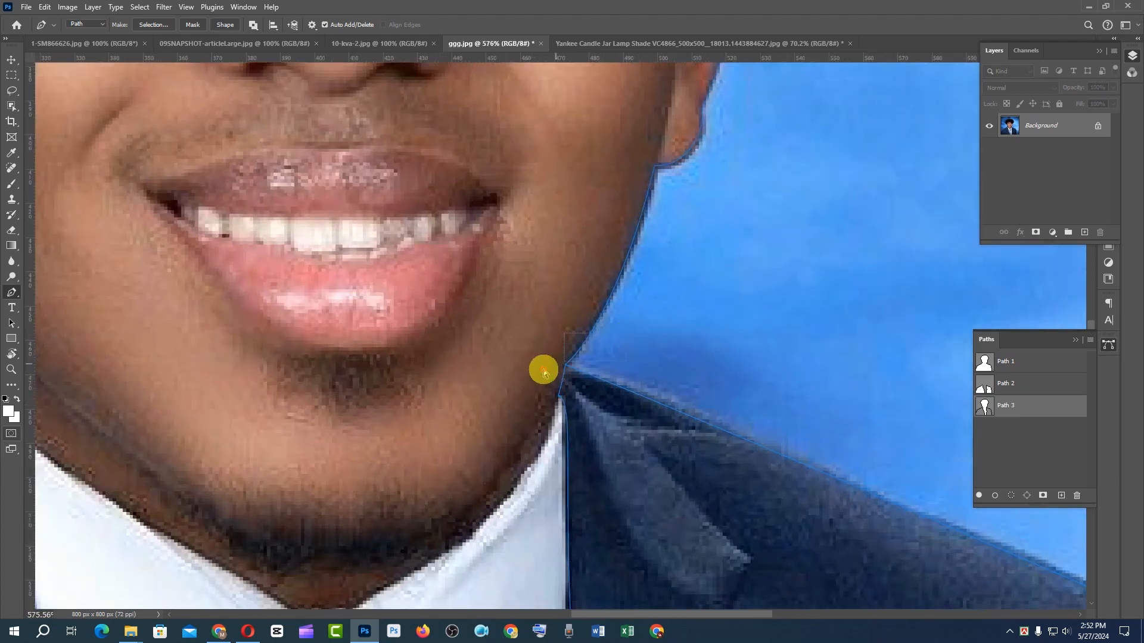
pyautogui.moveTo(529, 383); pyautogui.dragTo(527, 385)
pyautogui.press('Delete')
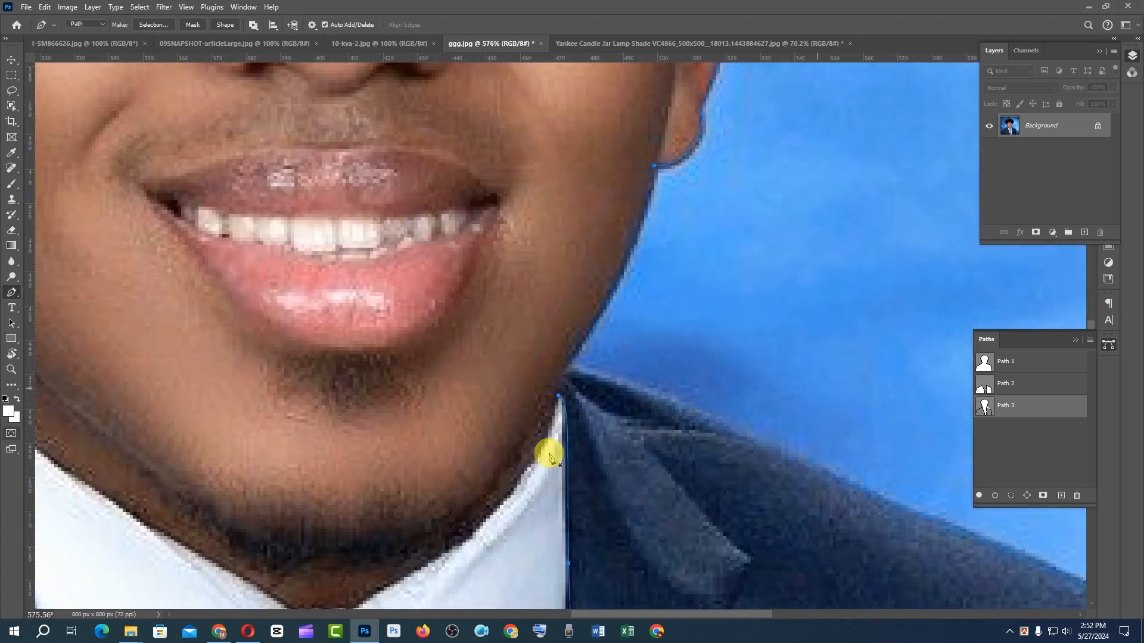
# - Delete Path 3's overlapping anchors where the jacket meets the neck on the photo's left side
pyautogui.moveTo(643, 374); pyautogui.dragTo(878, 335)
pyautogui.moveTo(479, 235); pyautogui.dragTo(496, 365)
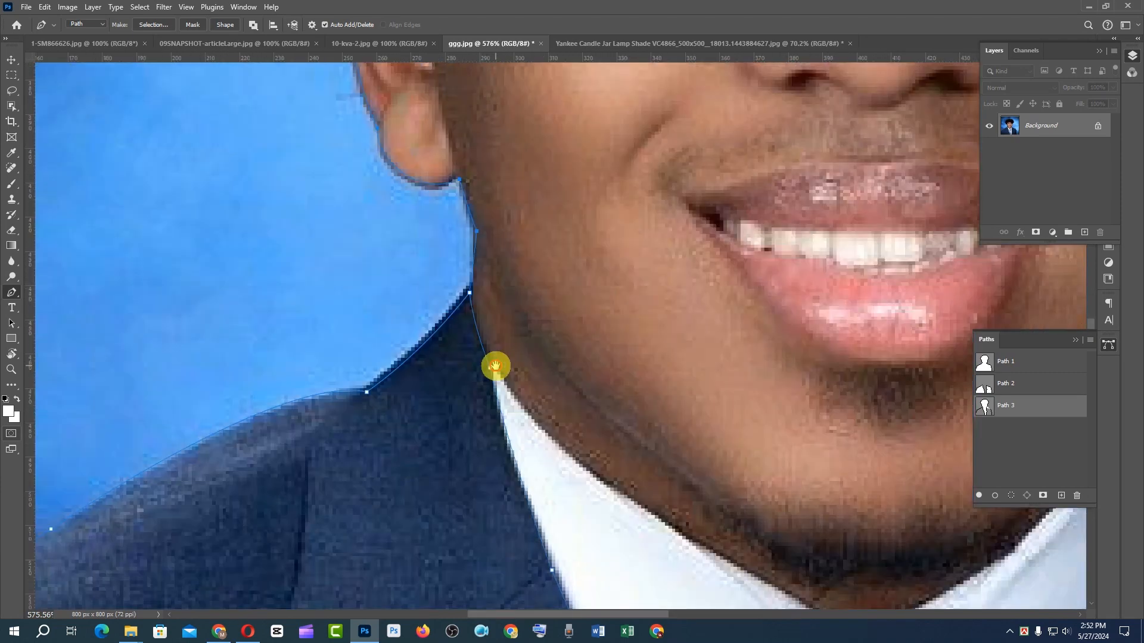
pyautogui.moveTo(510, 143); pyautogui.dragTo(400, 267)
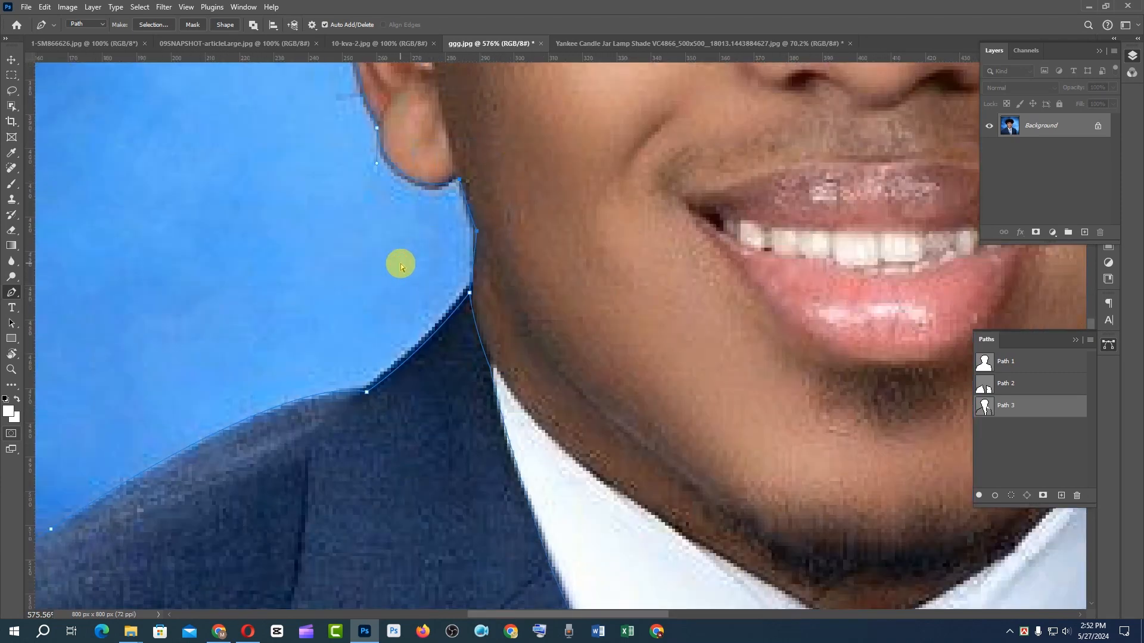
pyautogui.moveTo(520, 157); pyautogui.dragTo(407, 349)
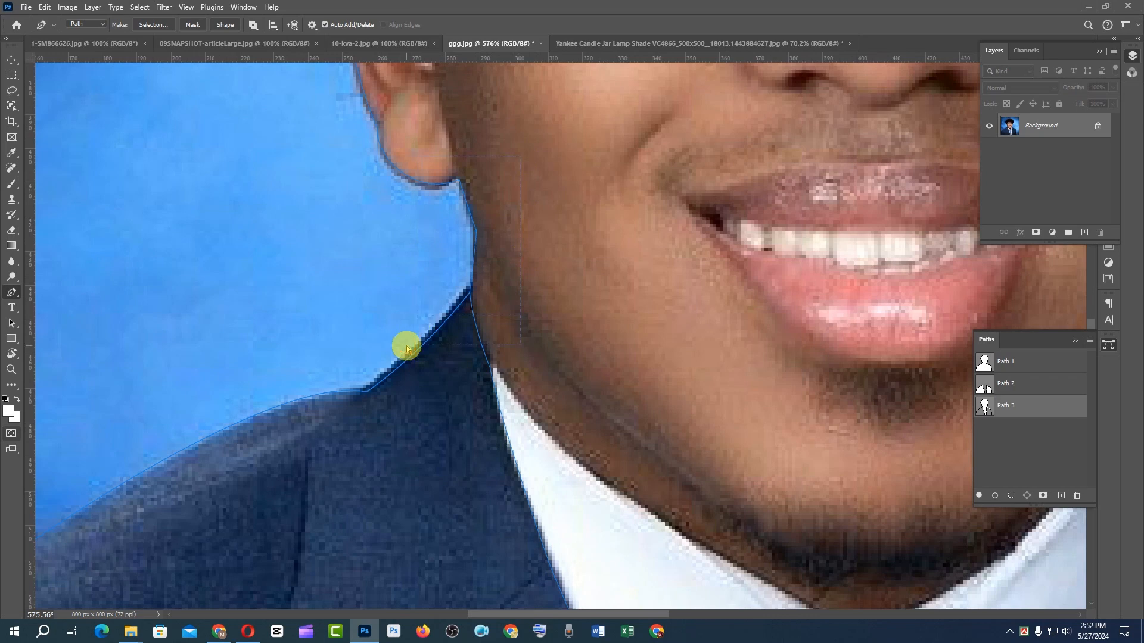
pyautogui.press('Delete')
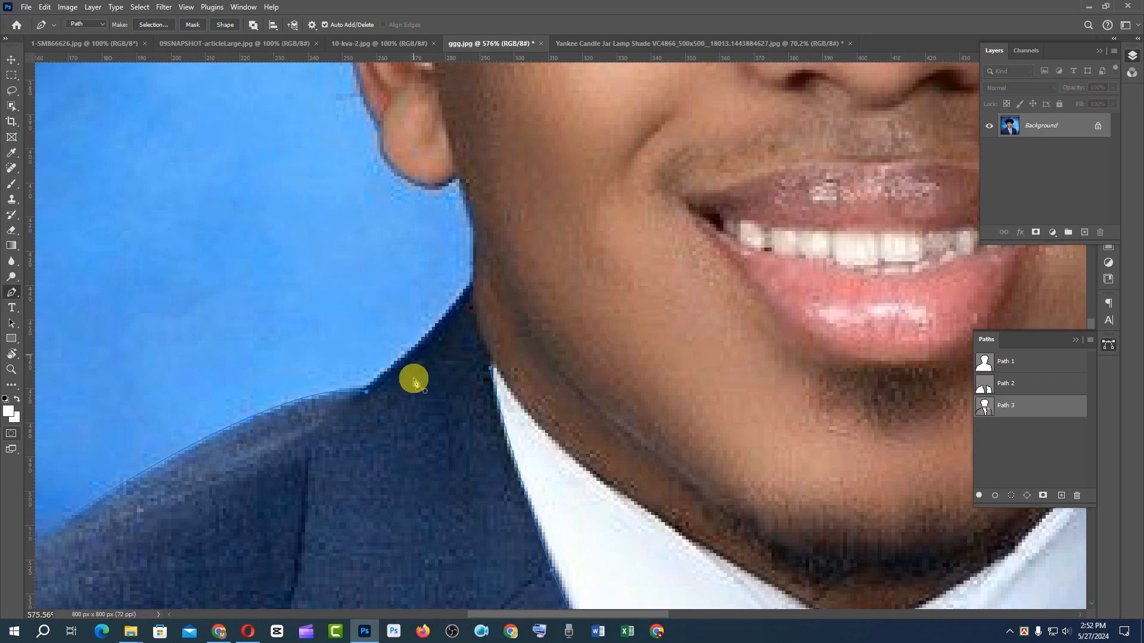
pyautogui.moveTo(496, 289); pyautogui.dragTo(367, 342)
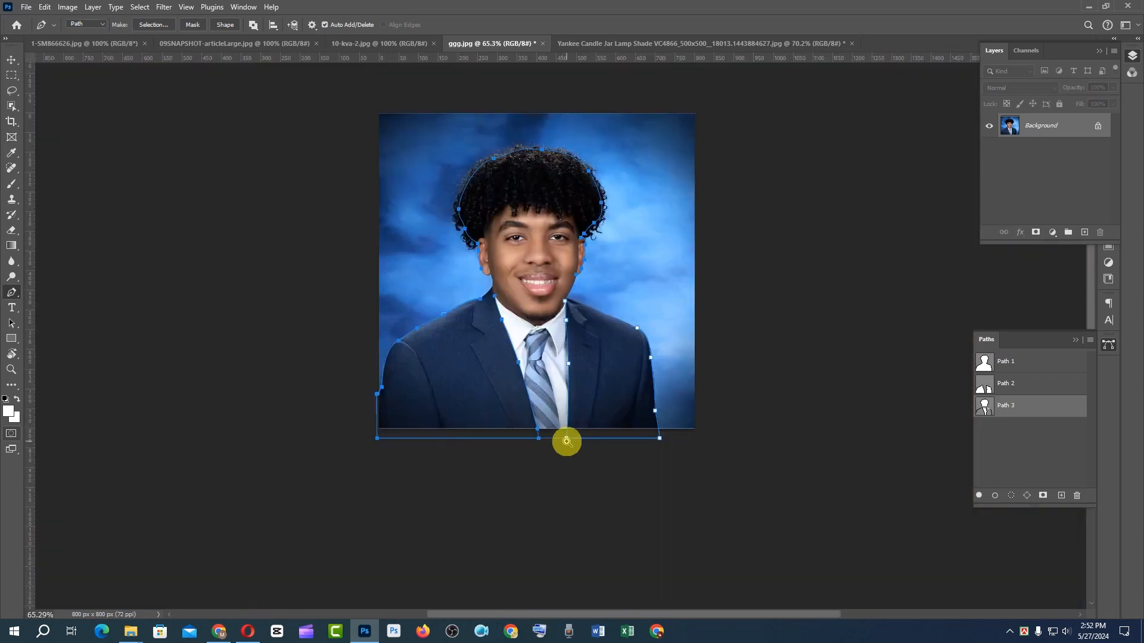
# - Delete Path 3's bottom segments beneath both jacket halves, keeping the segment under the tie
pyautogui.moveTo(567, 442); pyautogui.dragTo(564, 378)
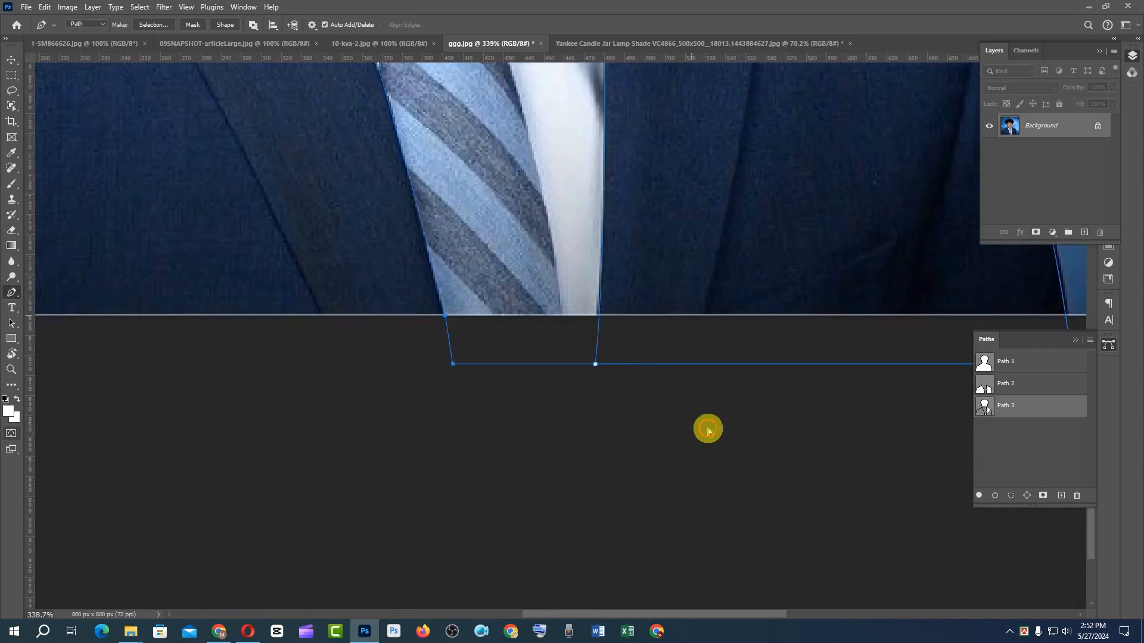
pyautogui.moveTo(707, 429); pyautogui.dragTo(710, 455)
pyautogui.press('Delete')
pyautogui.moveTo(651, 429); pyautogui.dragTo(553, 457)
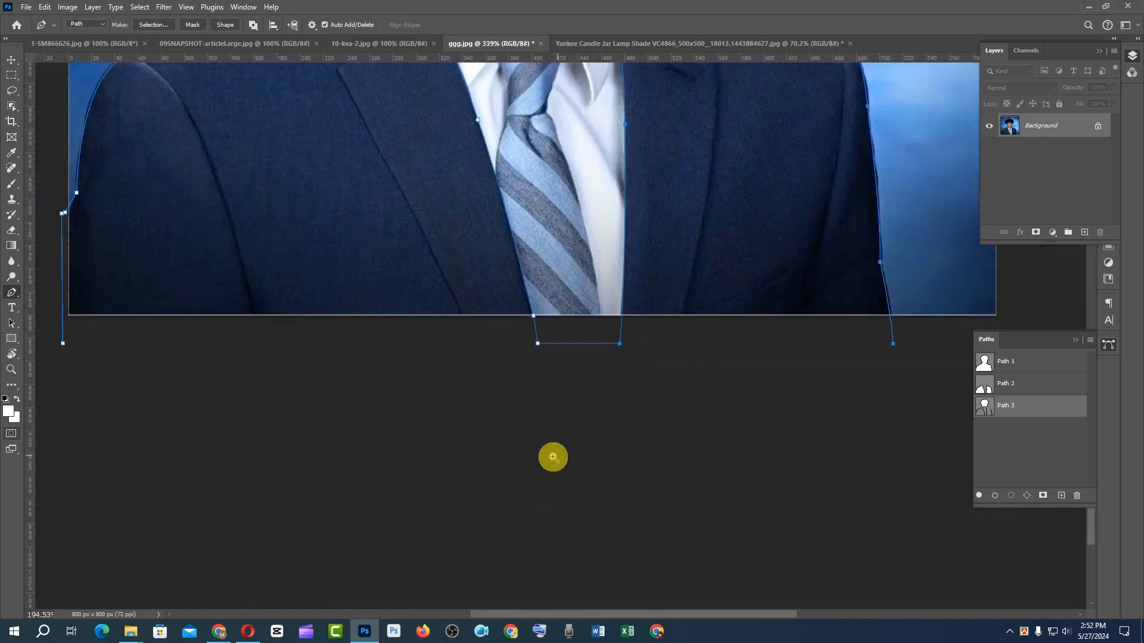
# - Delete the leftover outer jacket anchors on both sides of Path 3, keeping only the head and the shirt and tie outline
pyautogui.moveTo(739, 382); pyautogui.dragTo(692, 395)
pyautogui.moveTo(839, 260); pyautogui.dragTo(776, 401)
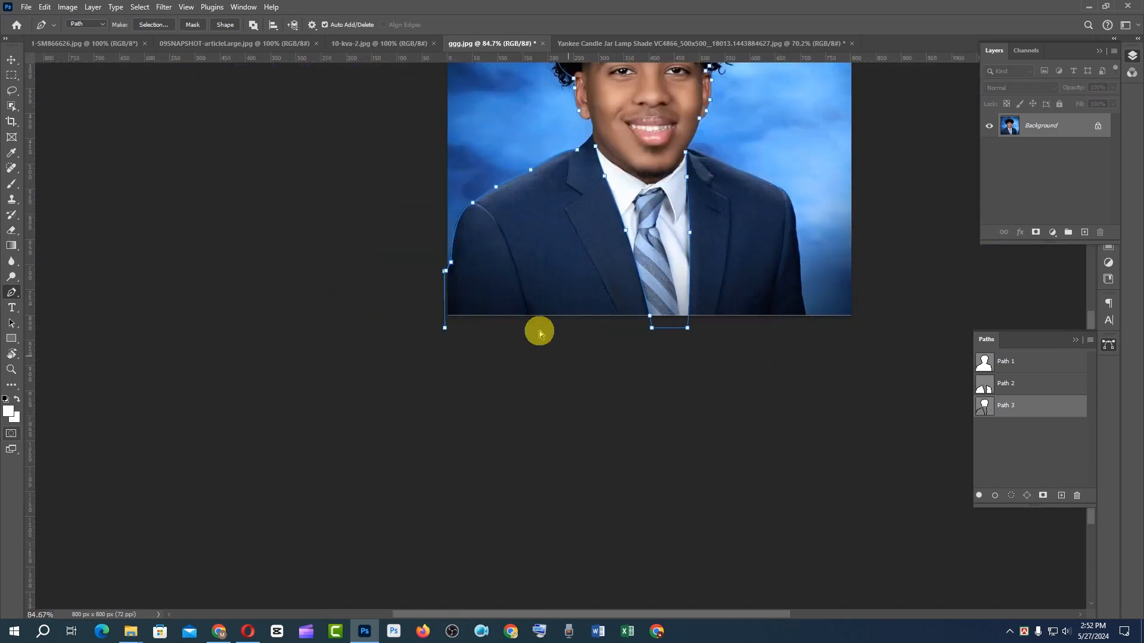
pyautogui.moveTo(513, 267); pyautogui.dragTo(331, 429)
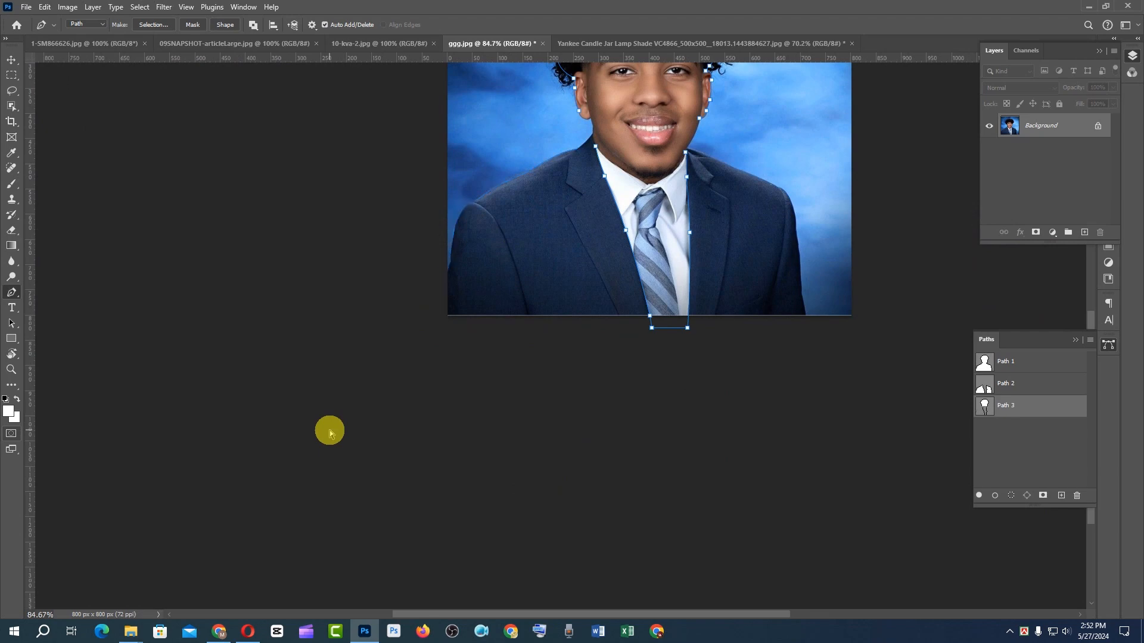
pyautogui.moveTo(625, 195); pyautogui.dragTo(597, 338)
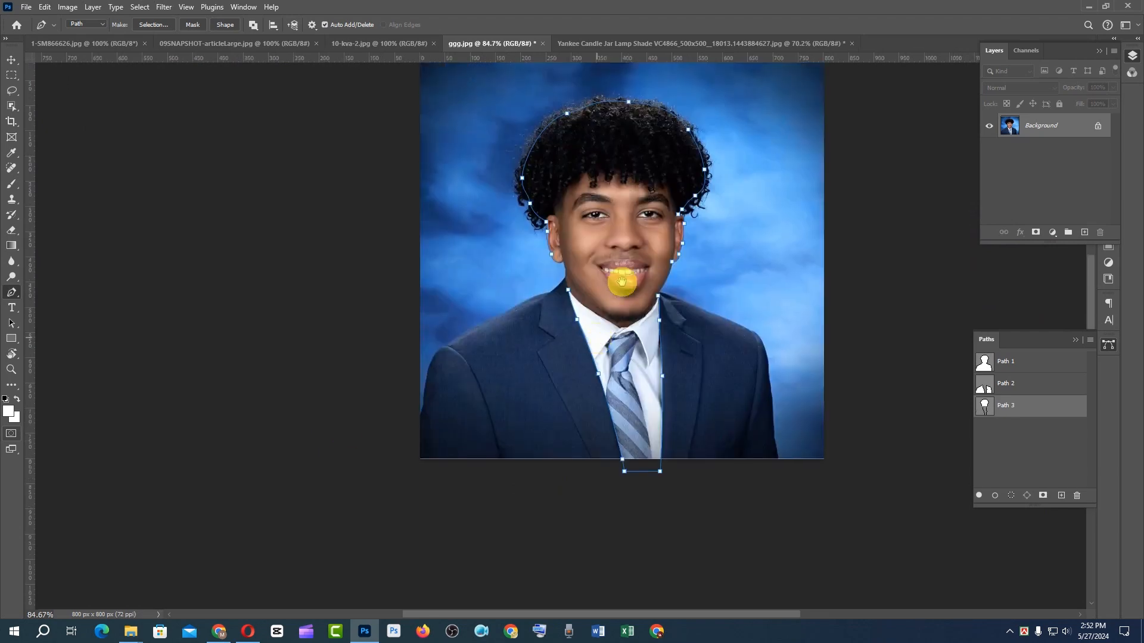
# - Delete Path 3's anchors around the hair and ears, keeping only the shirt and tie outline
pyautogui.moveTo(739, 122); pyautogui.dragTo(658, 275)
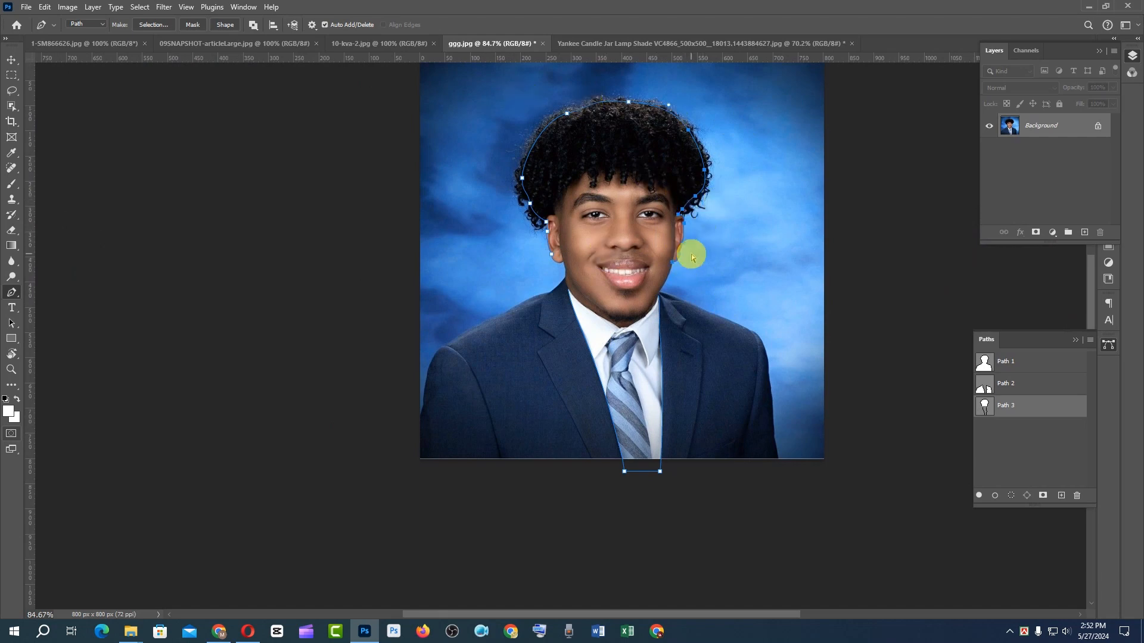
pyautogui.press('Delete')
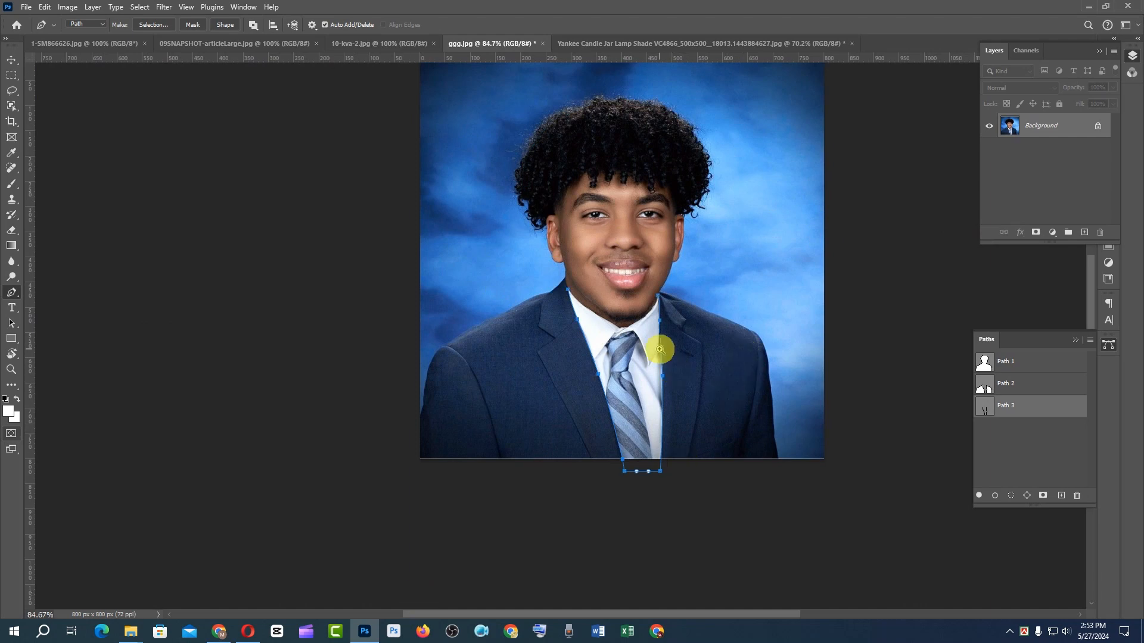
pyautogui.keyDown('ctrl'); pyautogui.click(659, 350); pyautogui.keyUp('ctrl')
pyautogui.keyDown('ctrl'); pyautogui.click(655, 363); pyautogui.keyUp('ctrl')
pyautogui.moveTo(643, 498); pyautogui.dragTo(648, 294)
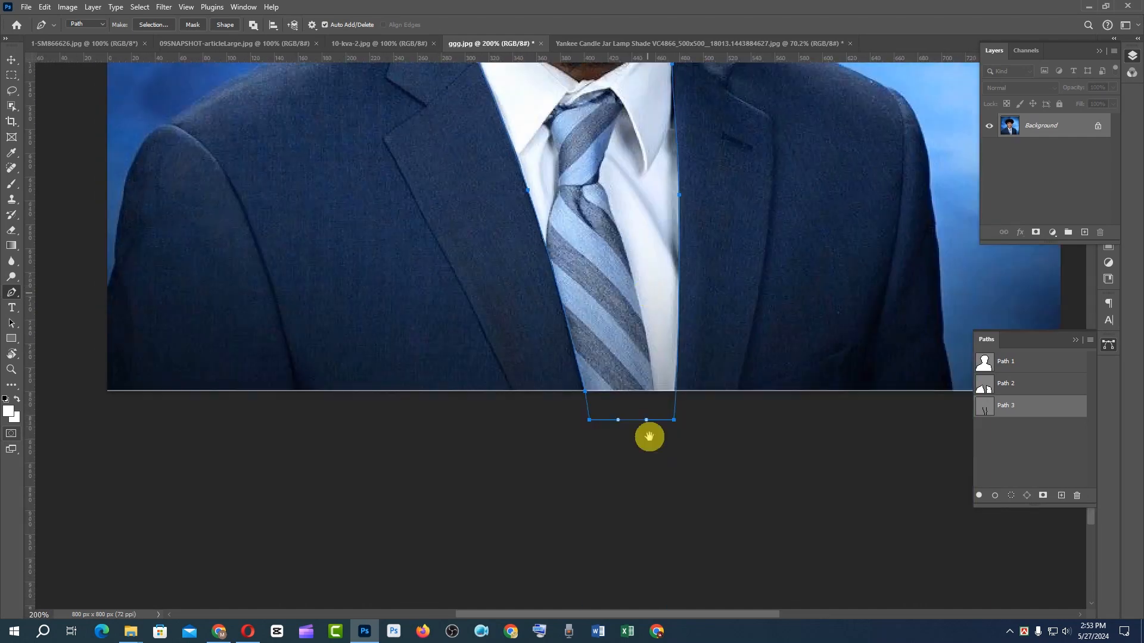
pyautogui.keyDown('ctrl'); pyautogui.click(630, 420); pyautogui.keyUp('ctrl')
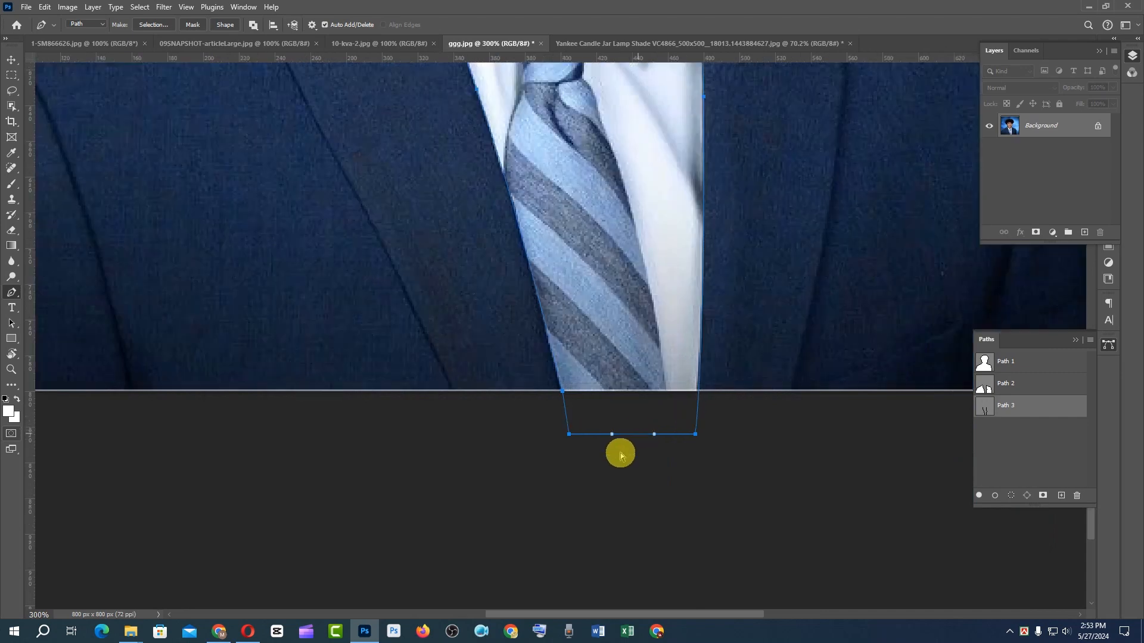
pyautogui.moveTo(569, 435); pyautogui.dragTo(479, 506)
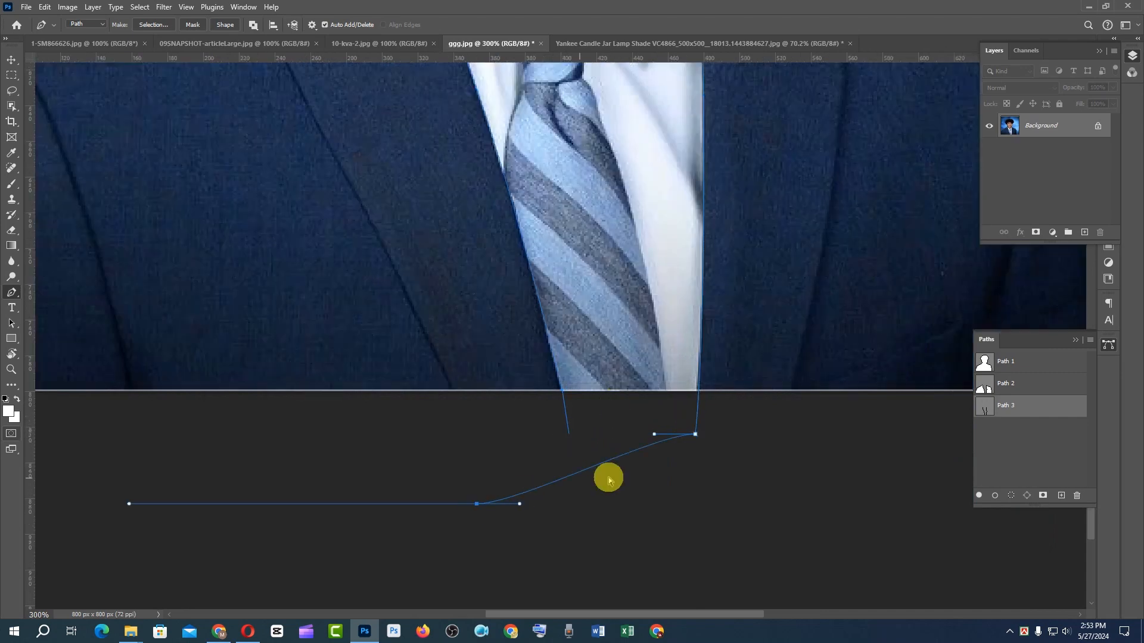
pyautogui.hotkey('ctrl', 'z')
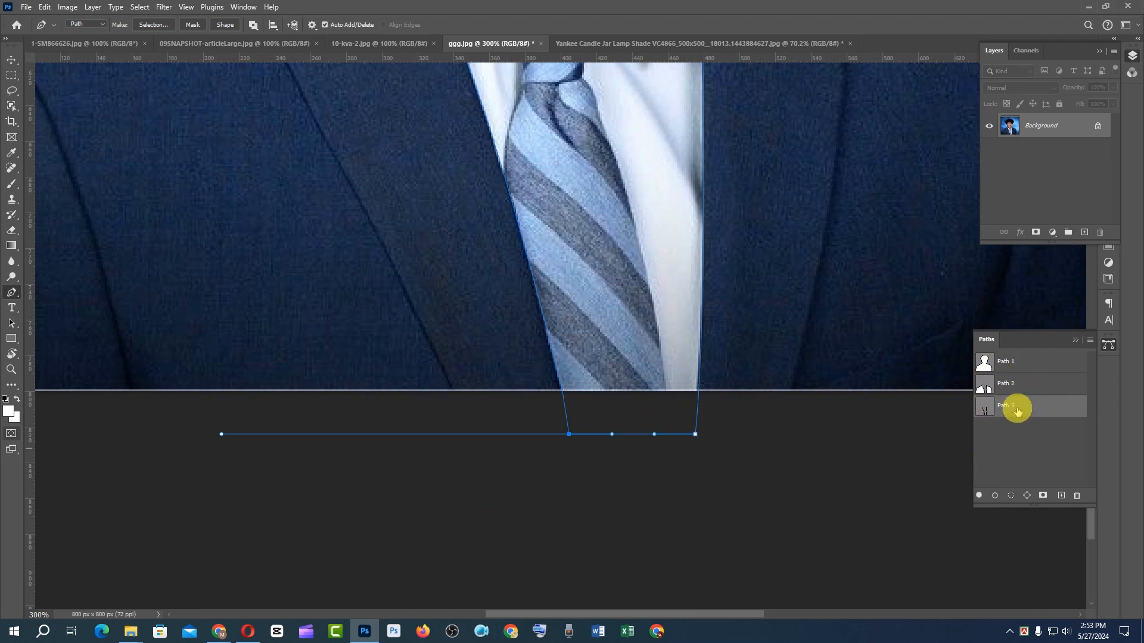
pyautogui.hotkey('ctrl', 'z')
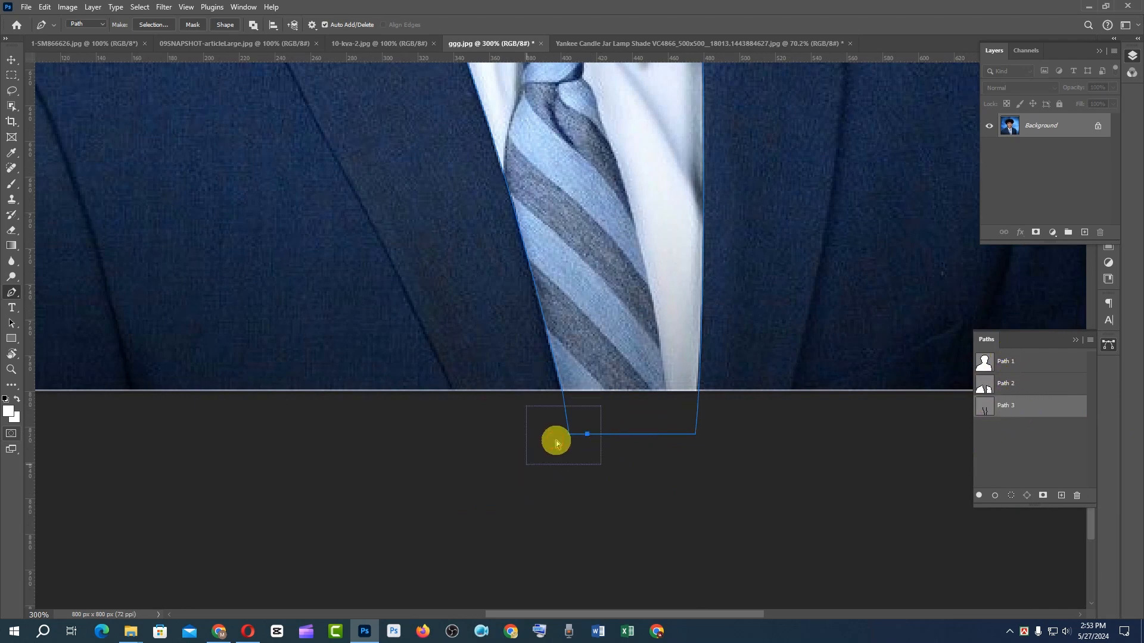
# - Join Path 3's two corner anchors below the tie with a straight segment to close the bottom of the outline
pyautogui.moveTo(569, 434); pyautogui.dragTo(456, 469)
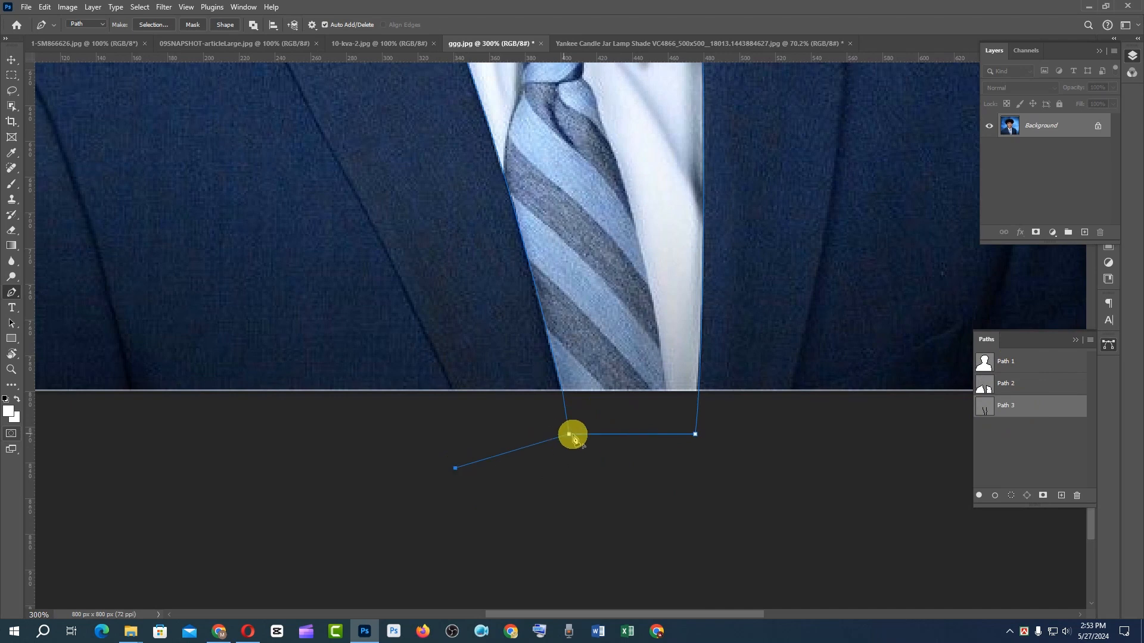
pyautogui.click(455, 469)
pyautogui.keyDown('ctrl'); pyautogui.click(696, 435); pyautogui.keyUp('ctrl')
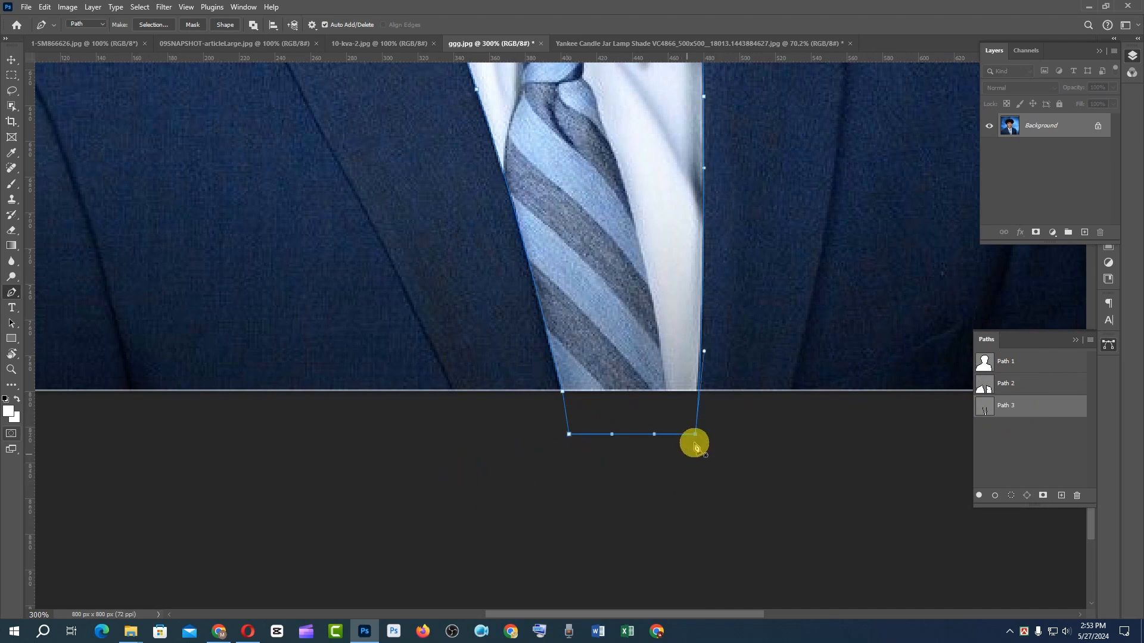
pyautogui.click(695, 434)
pyautogui.click(816, 431)
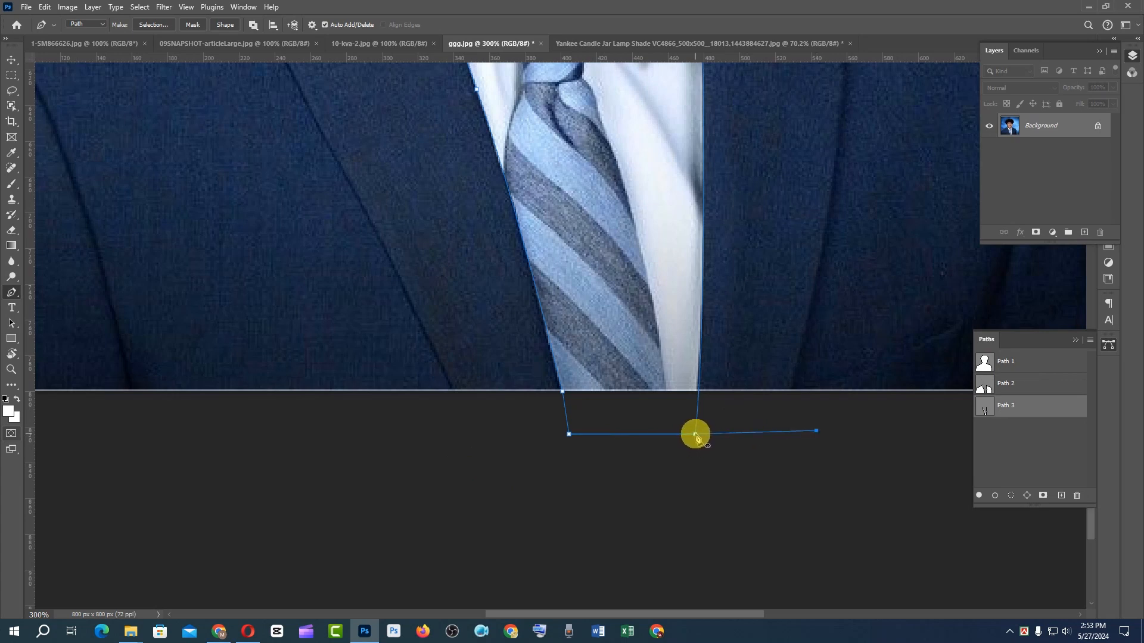
pyautogui.keyDown('alt'); pyautogui.click(696, 434); pyautogui.keyUp('alt')
pyautogui.moveTo(777, 403); pyautogui.dragTo(753, 478)
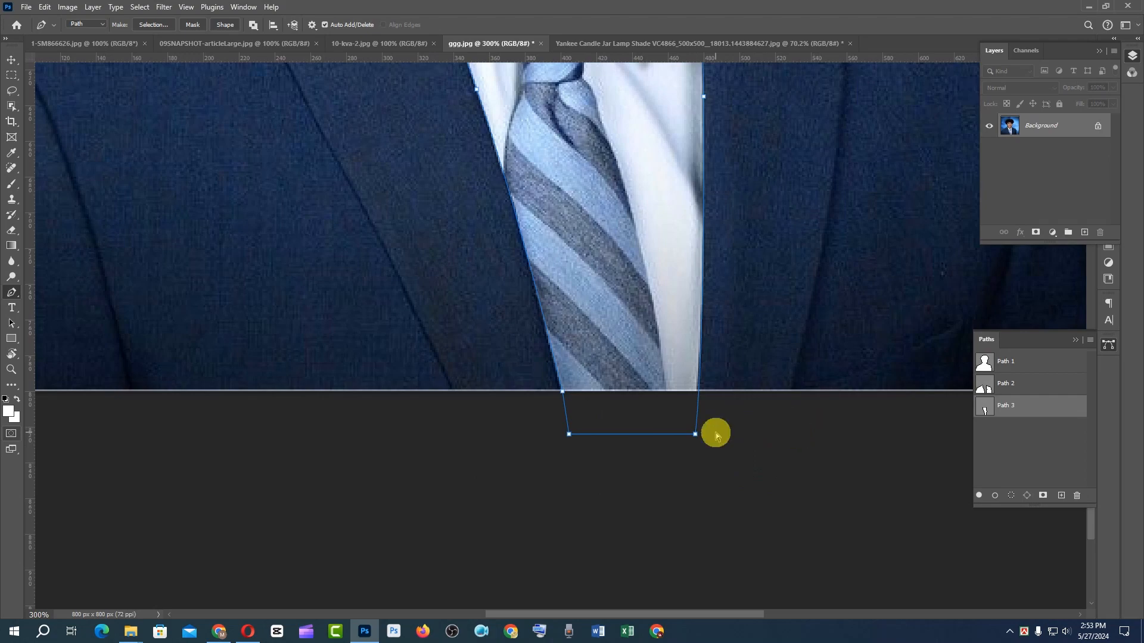
# - Trace Path 3 along the shirt collar from the right lapel under the chin to the left lapel, closing the outline
pyautogui.hotkey('ctrl', '0')
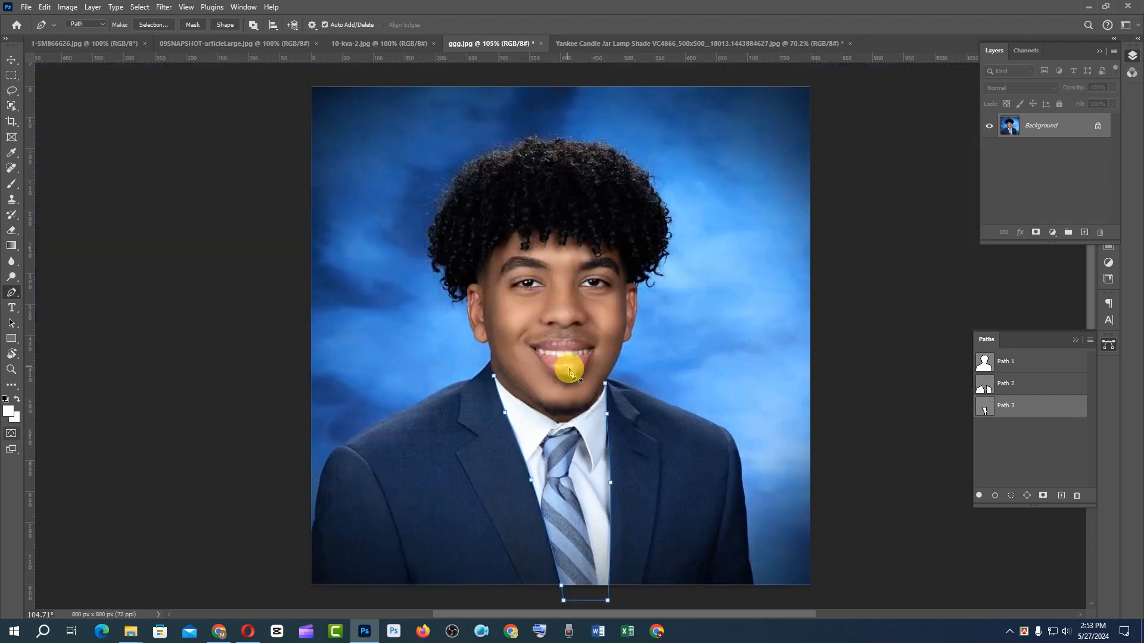
pyautogui.keyDown('ctrl'); pyautogui.click(584, 401); pyautogui.keyUp('ctrl')
pyautogui.keyDown('ctrl'); pyautogui.click(549, 422); pyautogui.keyUp('ctrl')
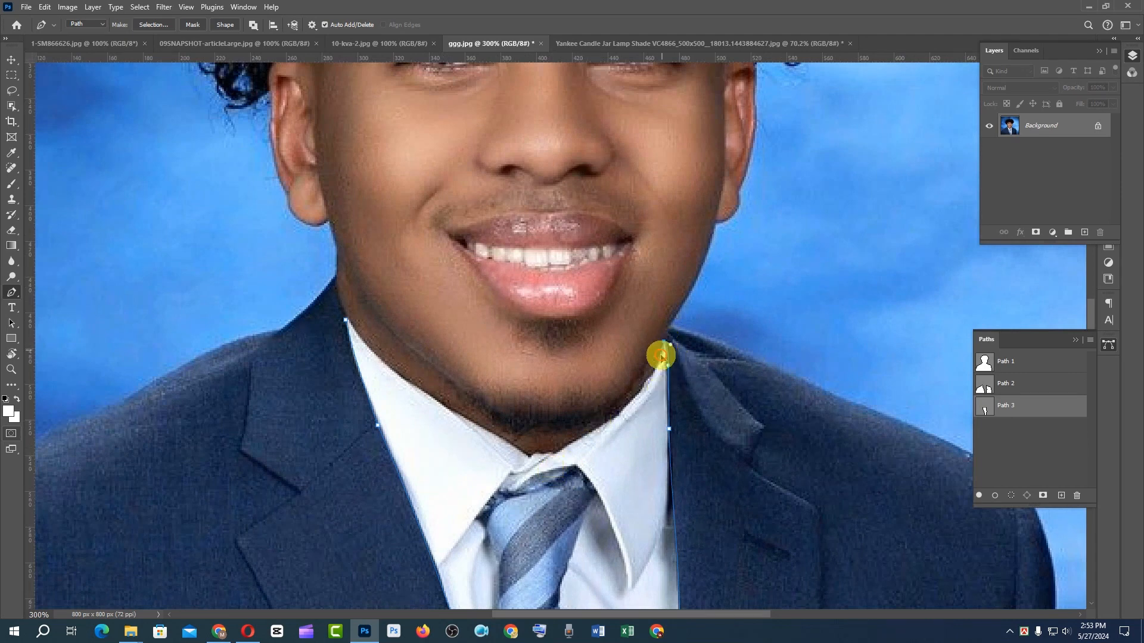
pyautogui.click(660, 364)
pyautogui.moveTo(607, 424); pyautogui.dragTo(557, 453)
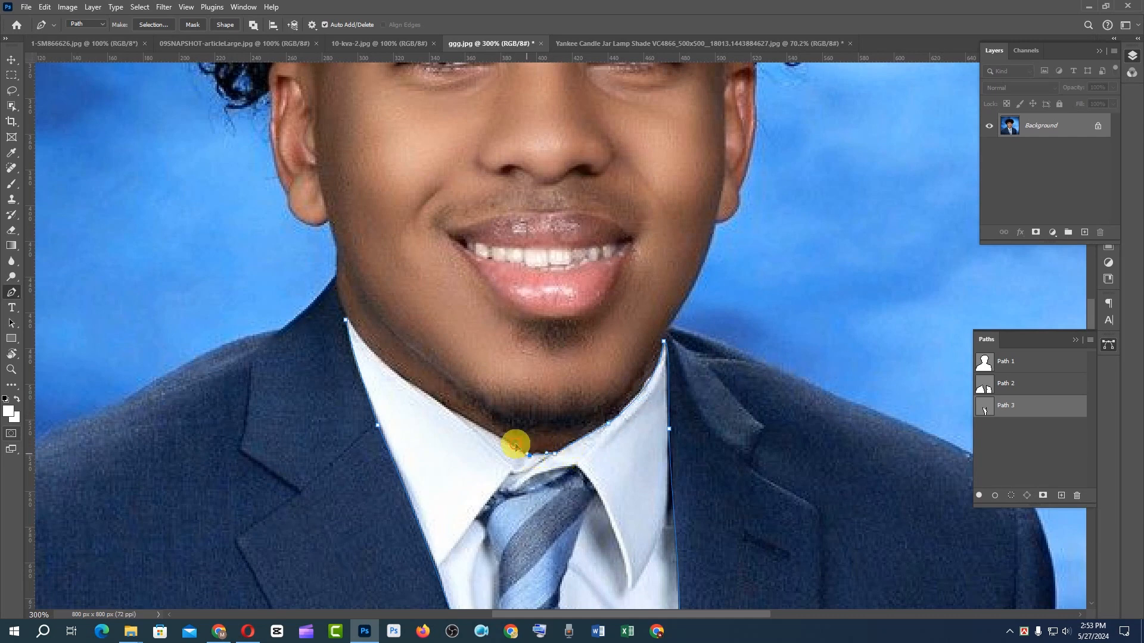
pyautogui.moveTo(368, 376); pyautogui.dragTo(437, 407)
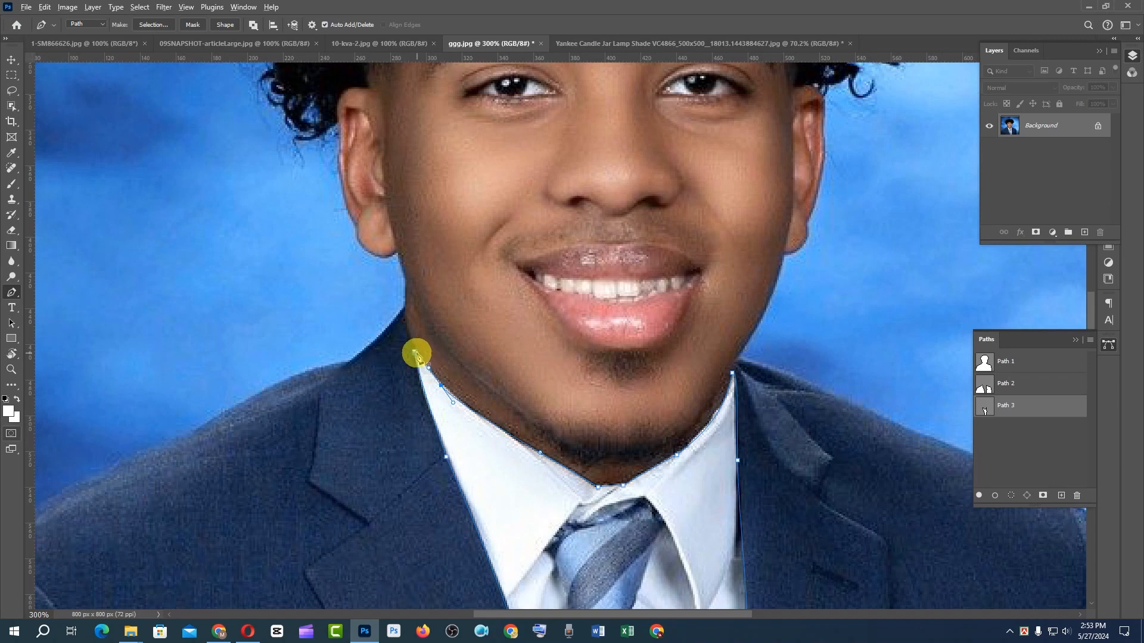
# - Delete Path 3's left corner anchor below the photo's bottom edge, beneath the tie
pyautogui.scroll(-5, 502, 220)
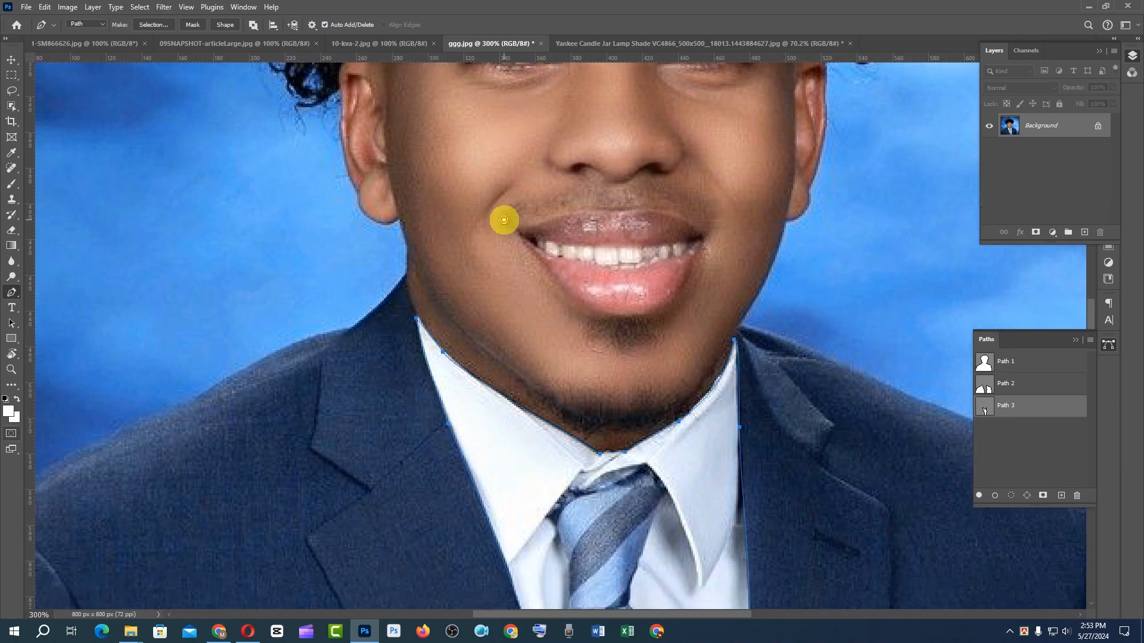
pyautogui.scroll(-4, 605, 313)
pyautogui.scroll(-1, 604, 416)
pyautogui.scroll(3, 661, 488)
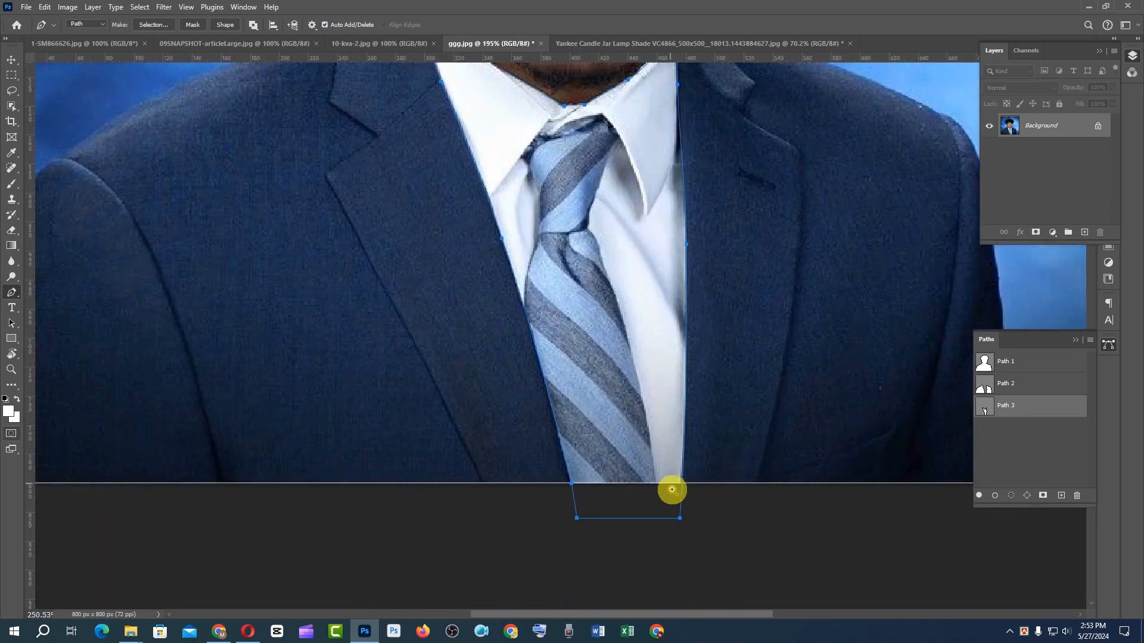
pyautogui.click(574, 520)
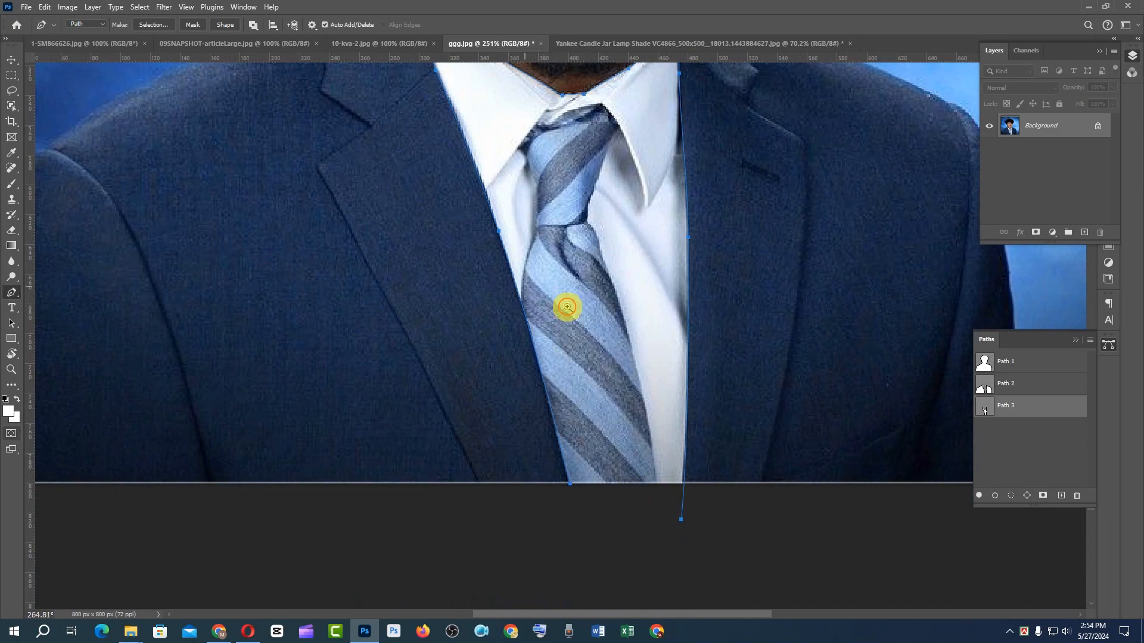
# - Add an anchor to Path 2 where the left lapel, the shirt and the tie meet
pyautogui.scroll(5, 567, 307)
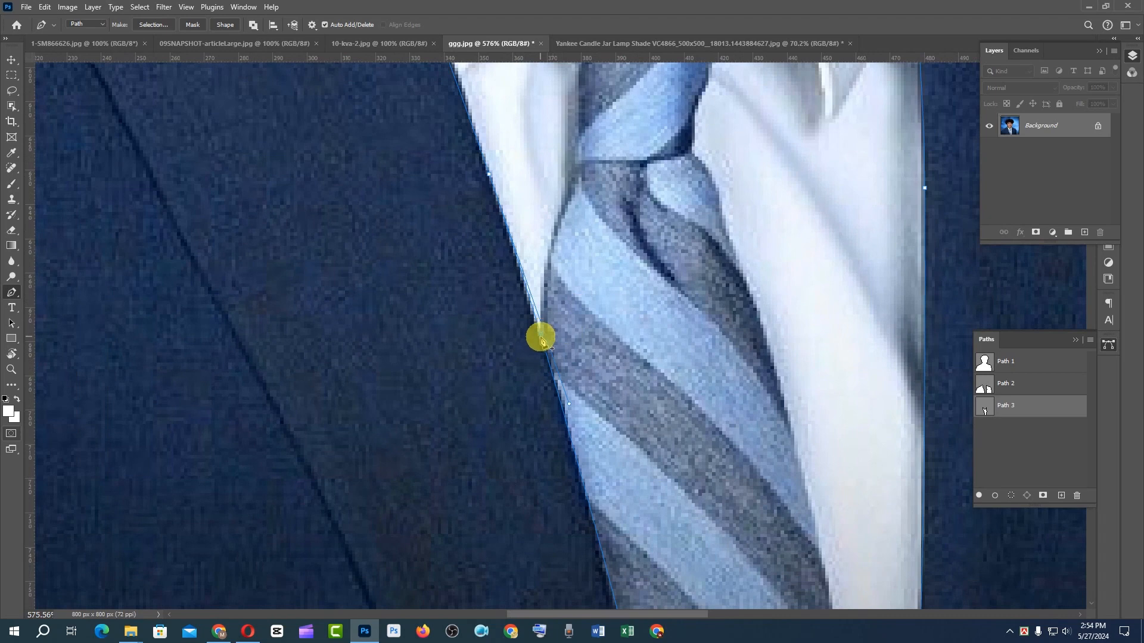
pyautogui.click(1002, 384)
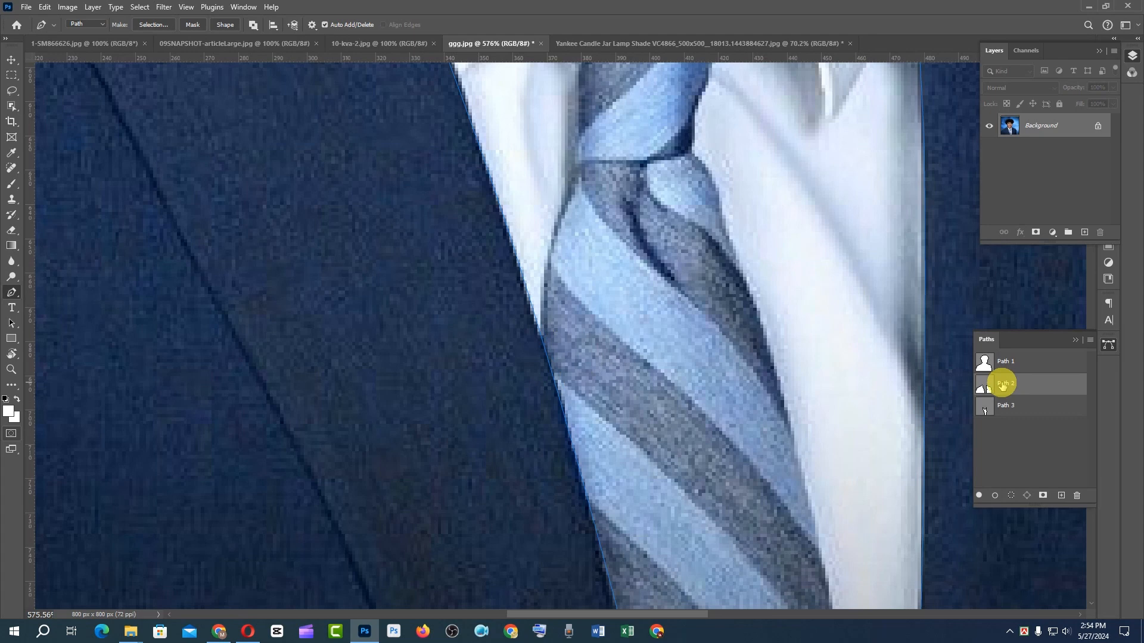
pyautogui.click(541, 339)
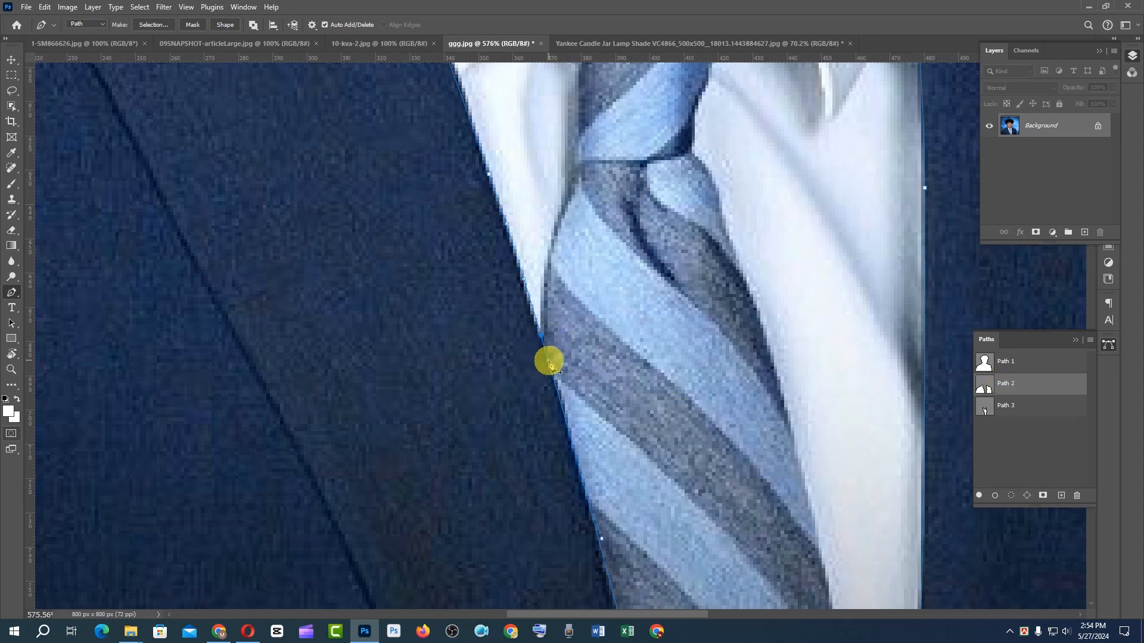
# - Add an anchor to Path 3 where the left lapel meets the tie and delete the path below it along the tie
pyautogui.scroll(-2, 544, 358)
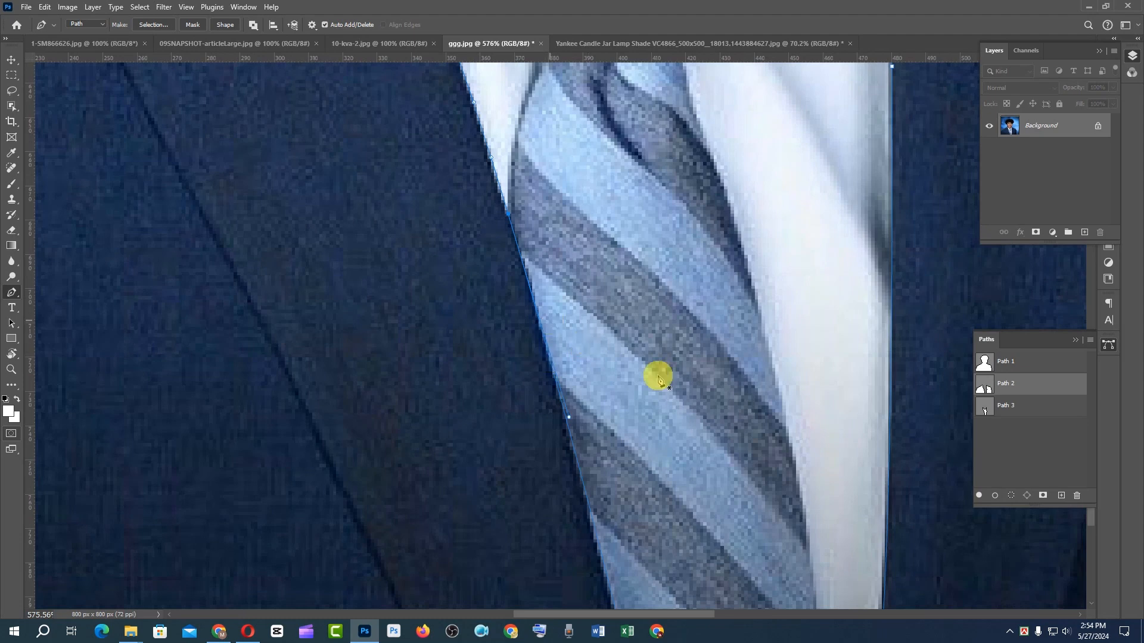
pyautogui.click(1005, 406)
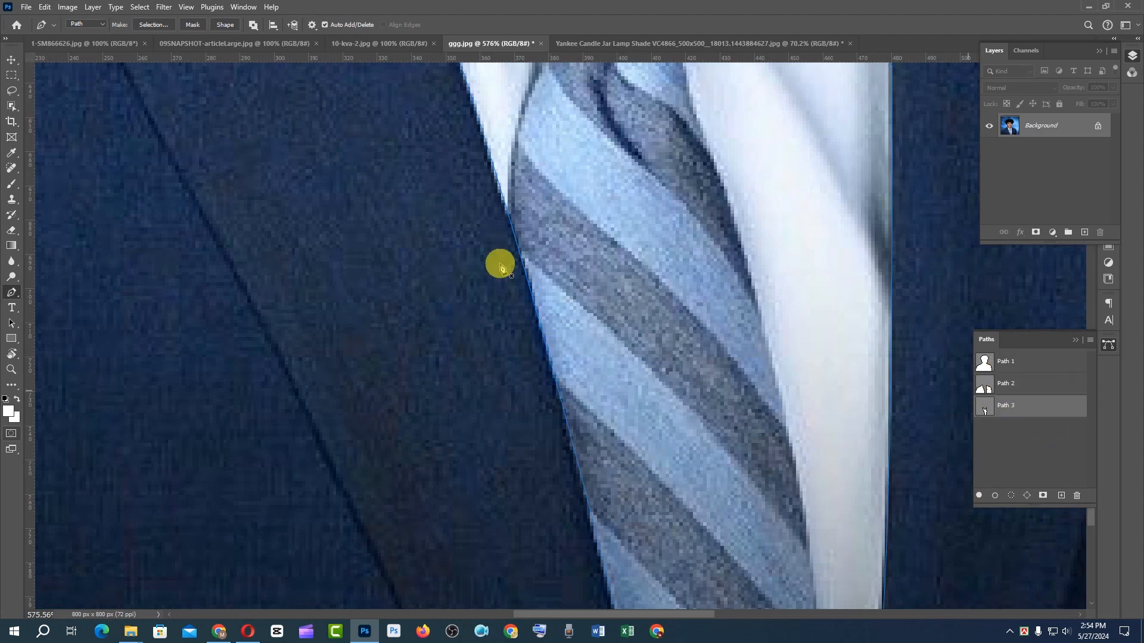
pyautogui.click(507, 214)
pyautogui.scroll(-8, 645, 432)
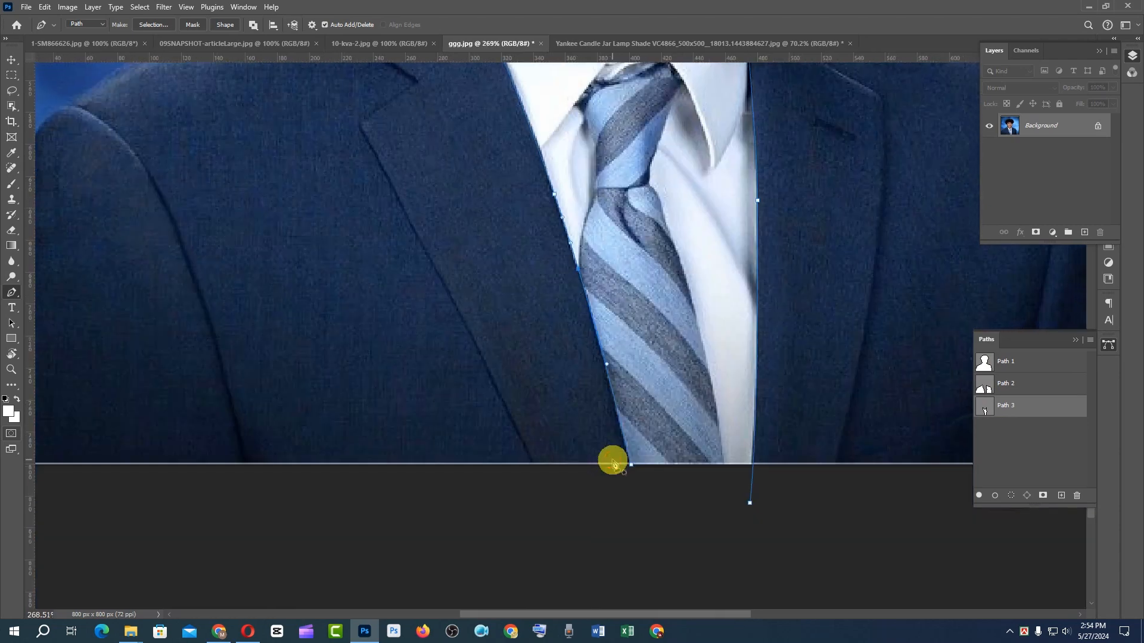
pyautogui.moveTo(595, 294); pyautogui.dragTo(562, 428)
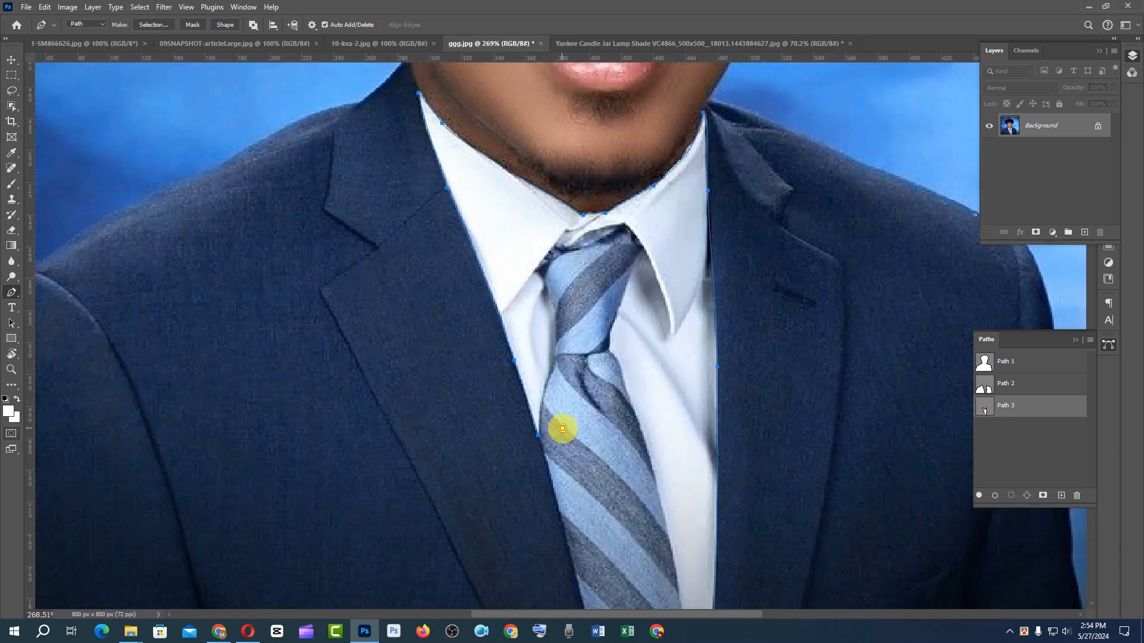
pyautogui.moveTo(567, 388); pyautogui.dragTo(562, 280)
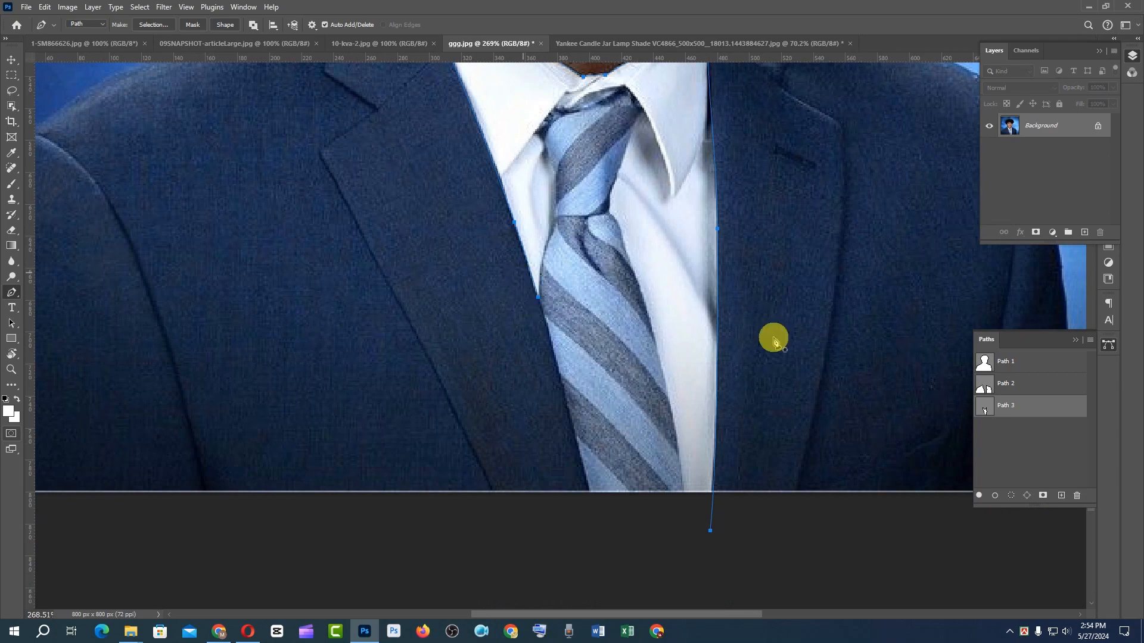
# - Extend Path 3 from the lapel point up the tie's left edge, around the knot and along its top under the collar
pyautogui.moveTo(493, 284); pyautogui.dragTo(559, 332)
pyautogui.scroll(3, 559, 371)
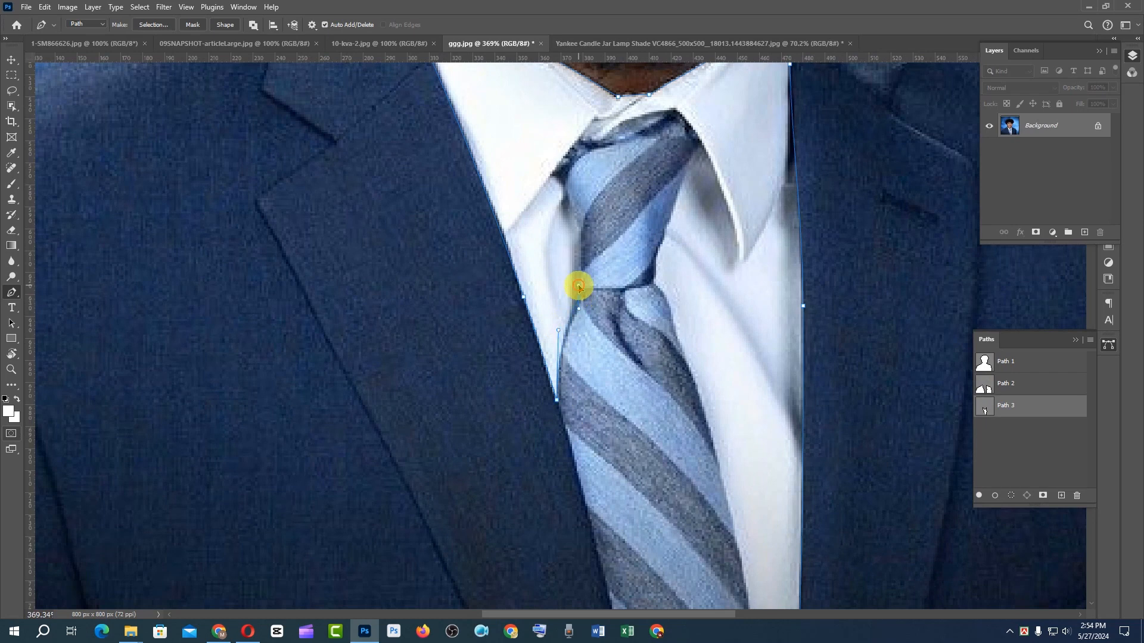
pyautogui.moveTo(578, 288); pyautogui.dragTo(579, 285)
pyautogui.moveTo(579, 222); pyautogui.dragTo(575, 216)
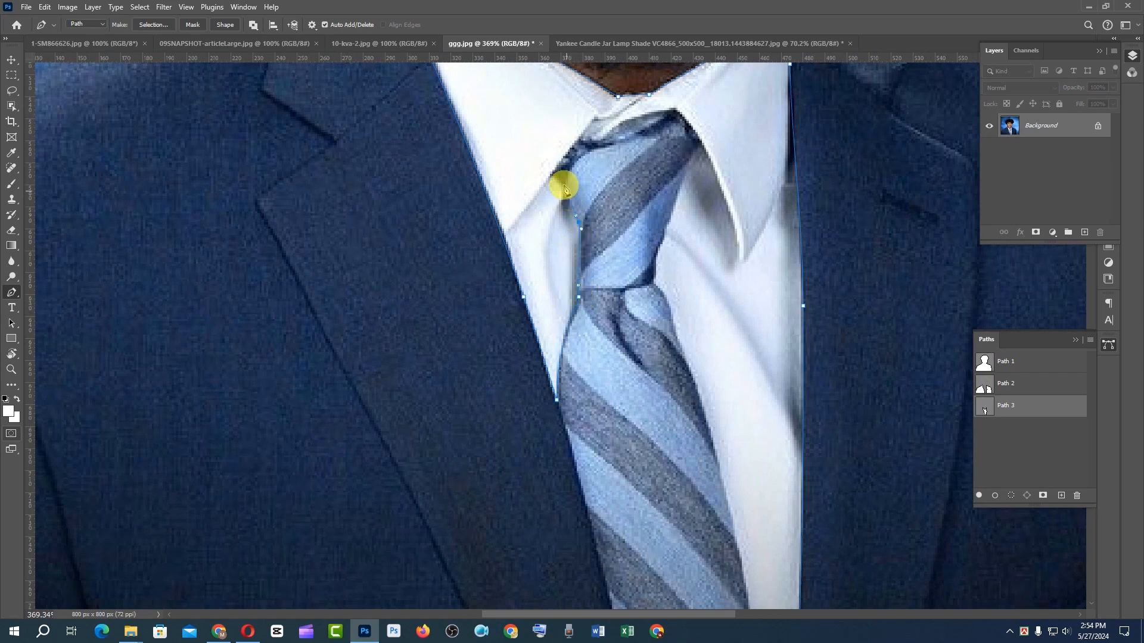
pyautogui.moveTo(553, 173); pyautogui.dragTo(633, 132)
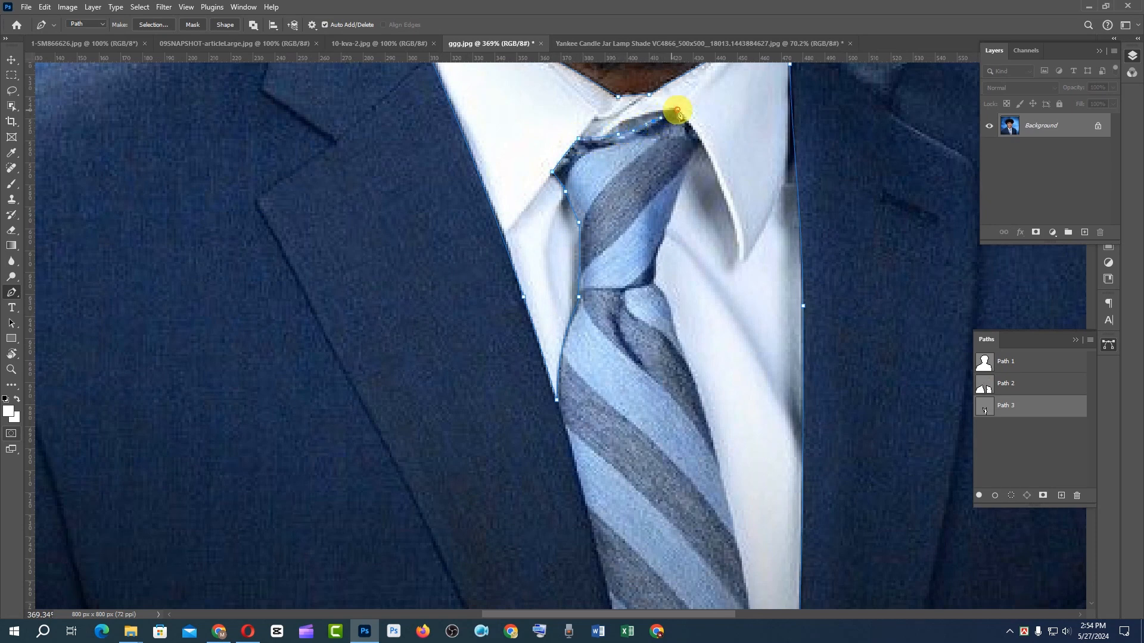
# - Continue Path 3 down the right edge of the knot and tie past the photo's bottom, closing it at the right corner anchor
pyautogui.click(700, 144)
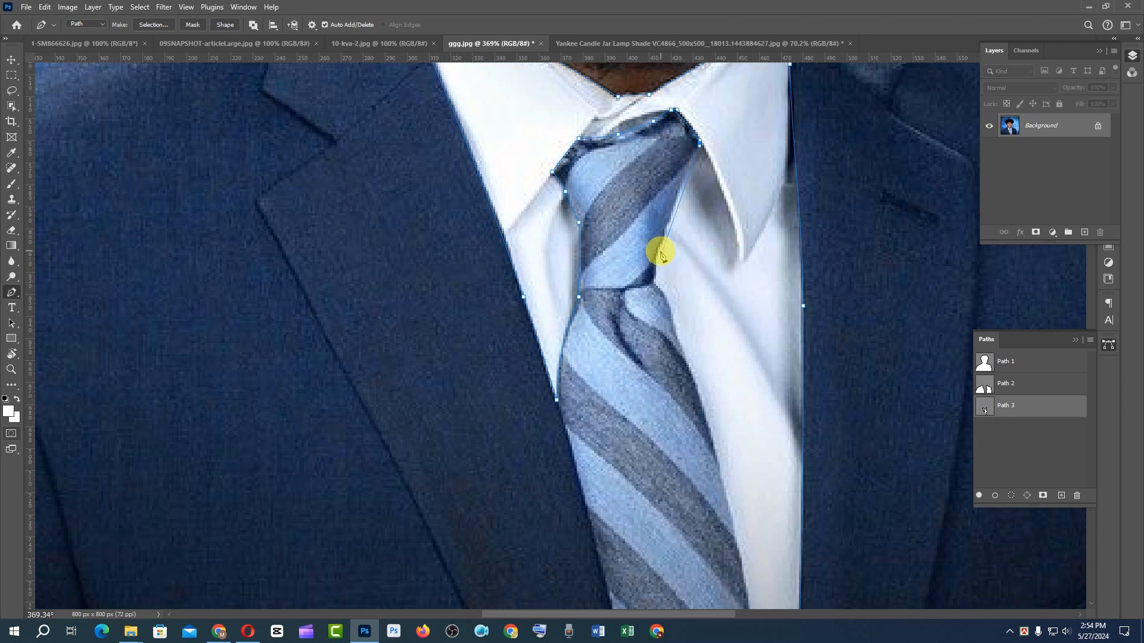
pyautogui.moveTo(653, 263); pyautogui.dragTo(655, 289)
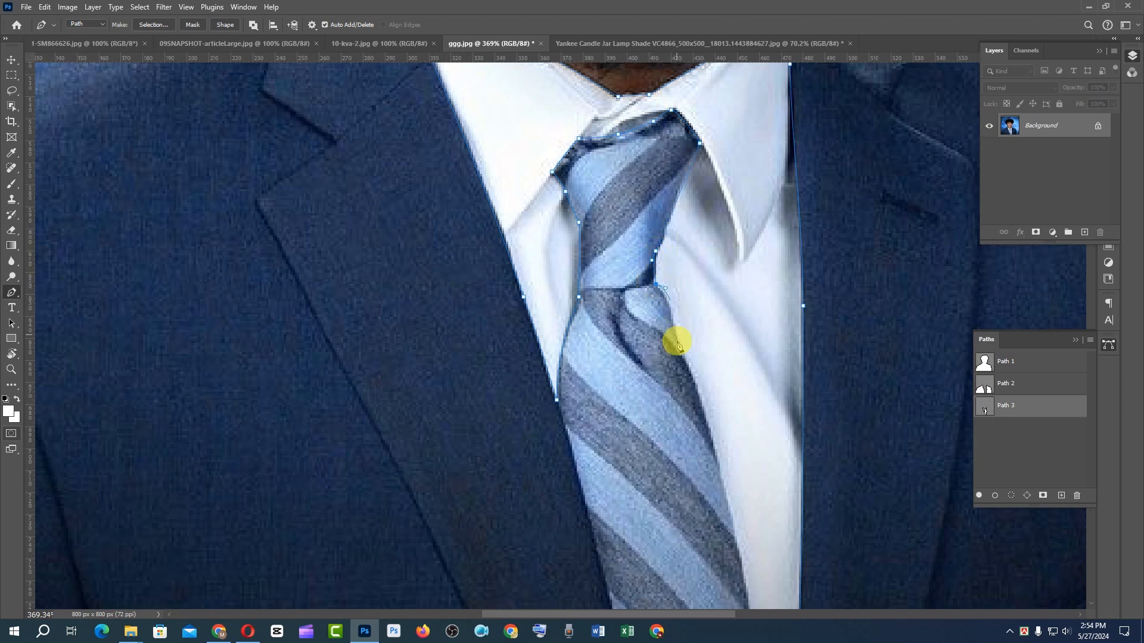
pyautogui.moveTo(727, 480); pyautogui.dragTo(681, 314)
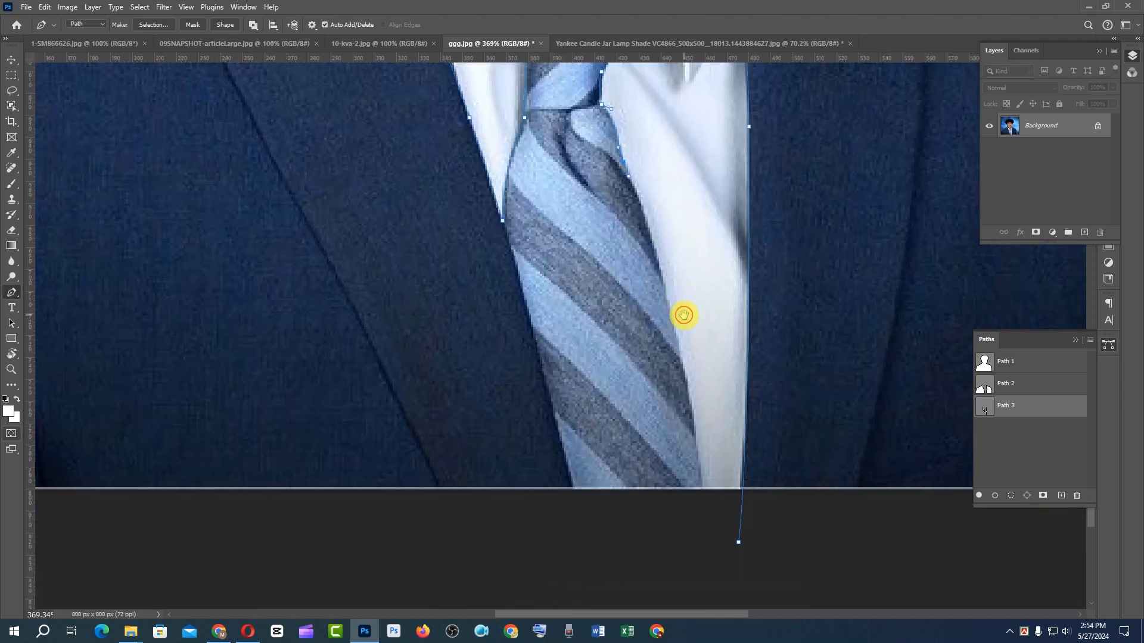
pyautogui.click(679, 357)
pyautogui.click(706, 475)
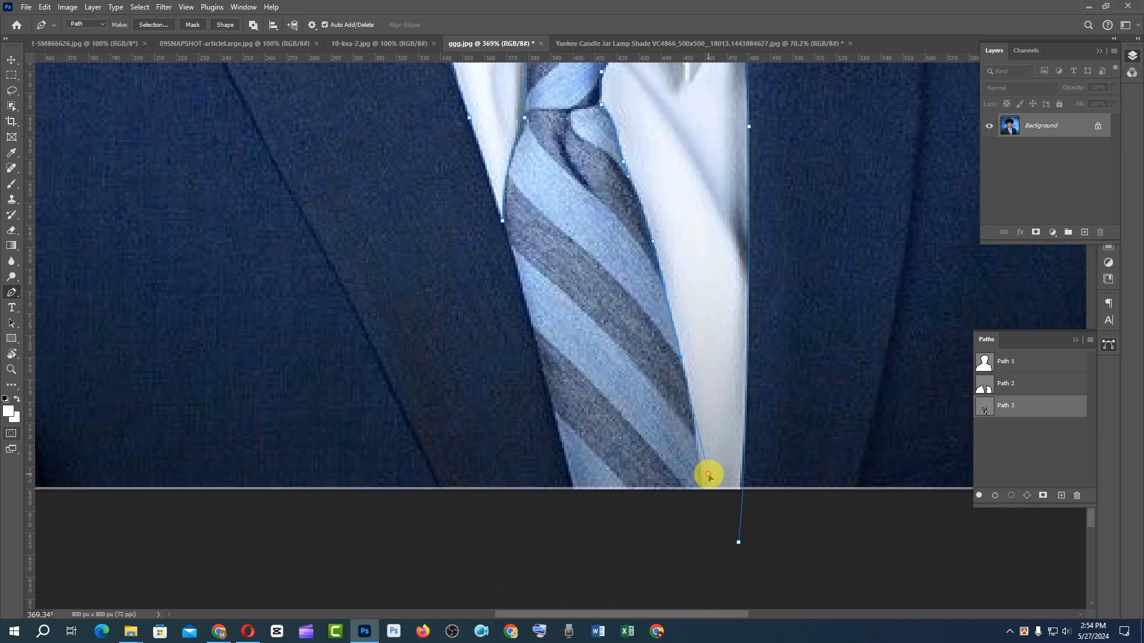
pyautogui.click(700, 503)
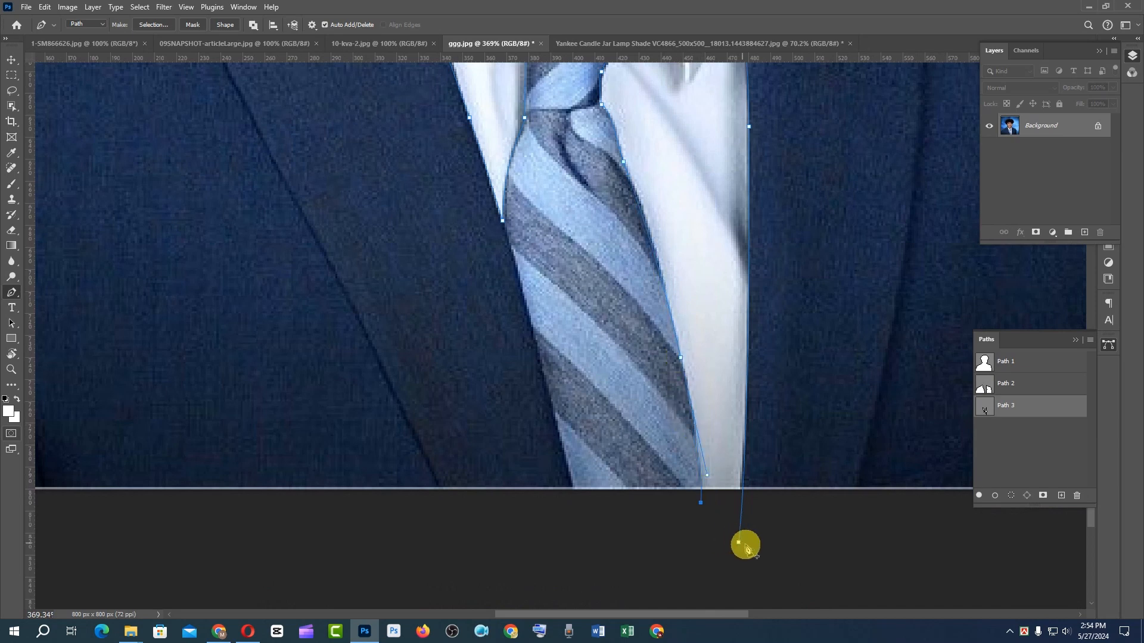
pyautogui.click(738, 541)
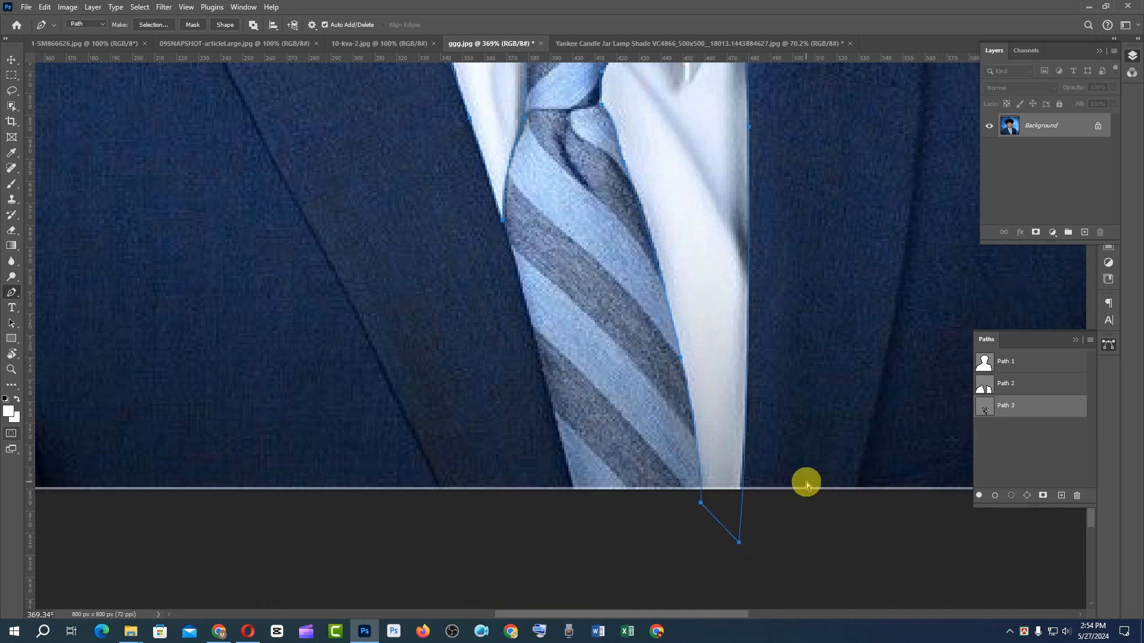
# - Load Path 3 as a selection, check the shirt area by toggling Quick Mask, and deselect
pyautogui.hotkey('ctrl', '0')
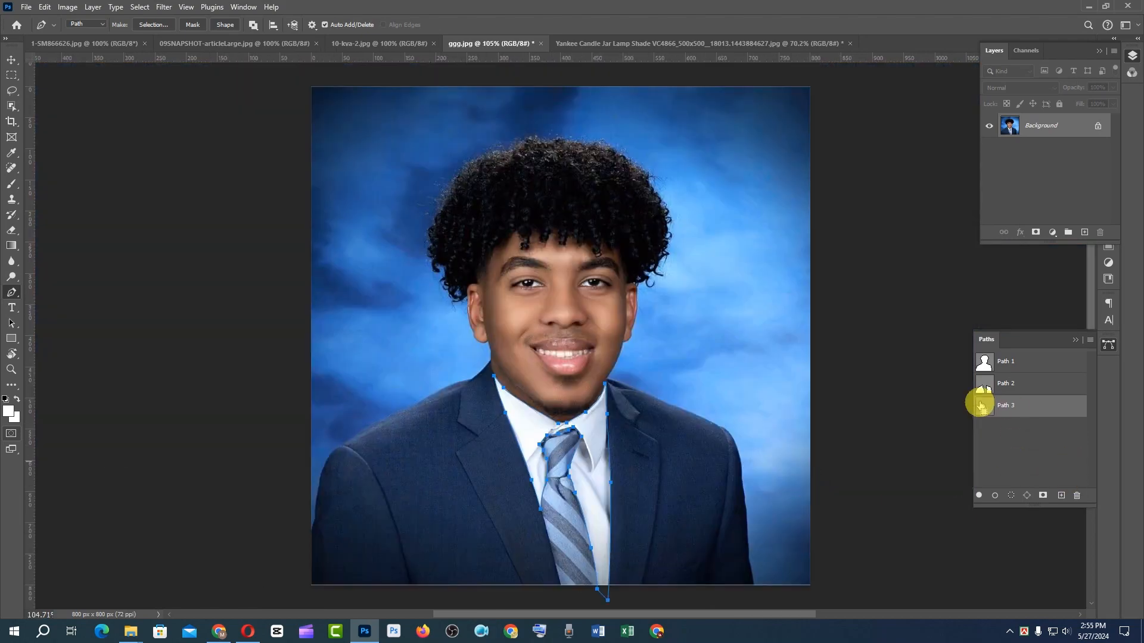
pyautogui.keyDown('ctrl'); pyautogui.click(984, 410); pyautogui.keyUp('ctrl')
pyautogui.press('q')
pyautogui.press('q')
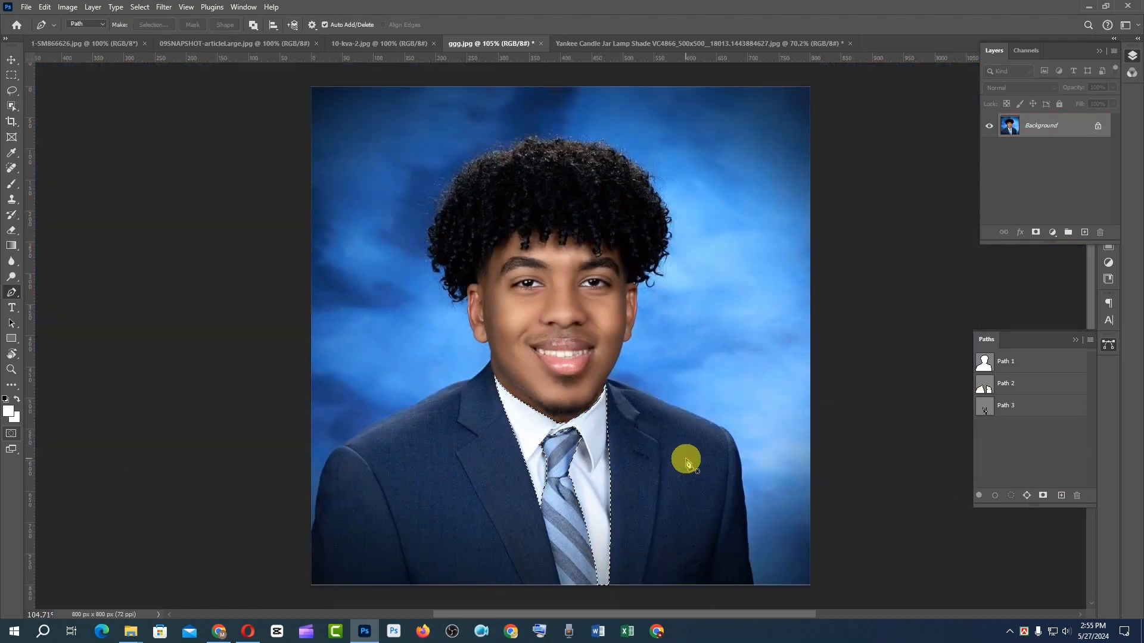
pyautogui.press('q')
pyautogui.press('q')
pyautogui.press('q')
pyautogui.press('q')
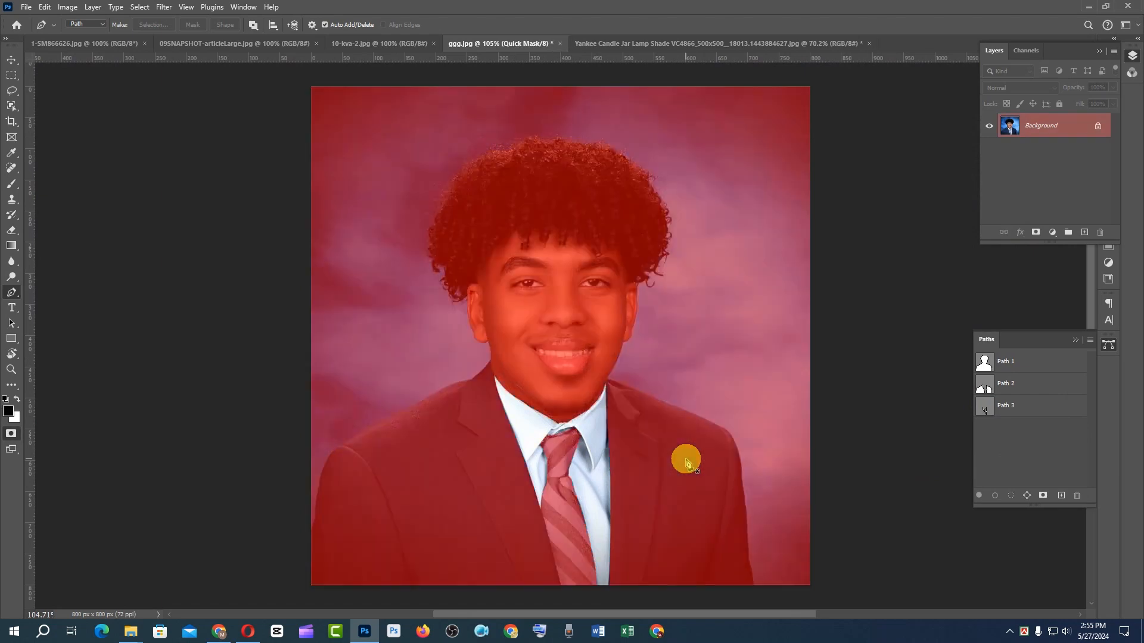
pyautogui.press('q')
pyautogui.hotkey('ctrl', 'd')
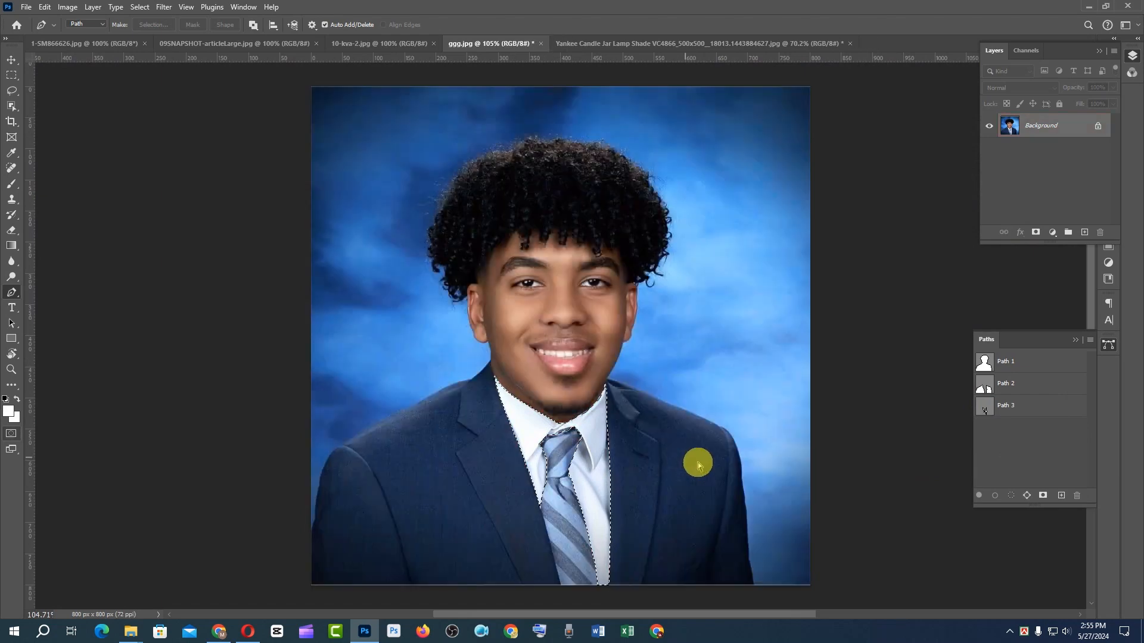
# - Load Path 1 as a selection, subtract Path 2 and Path 3 from it, and turn on Quick Mask
pyautogui.keyDown('ctrl'); pyautogui.keyDown('shift'); pyautogui.click(984, 390); pyautogui.keyUp('shift'); pyautogui.keyUp('ctrl')
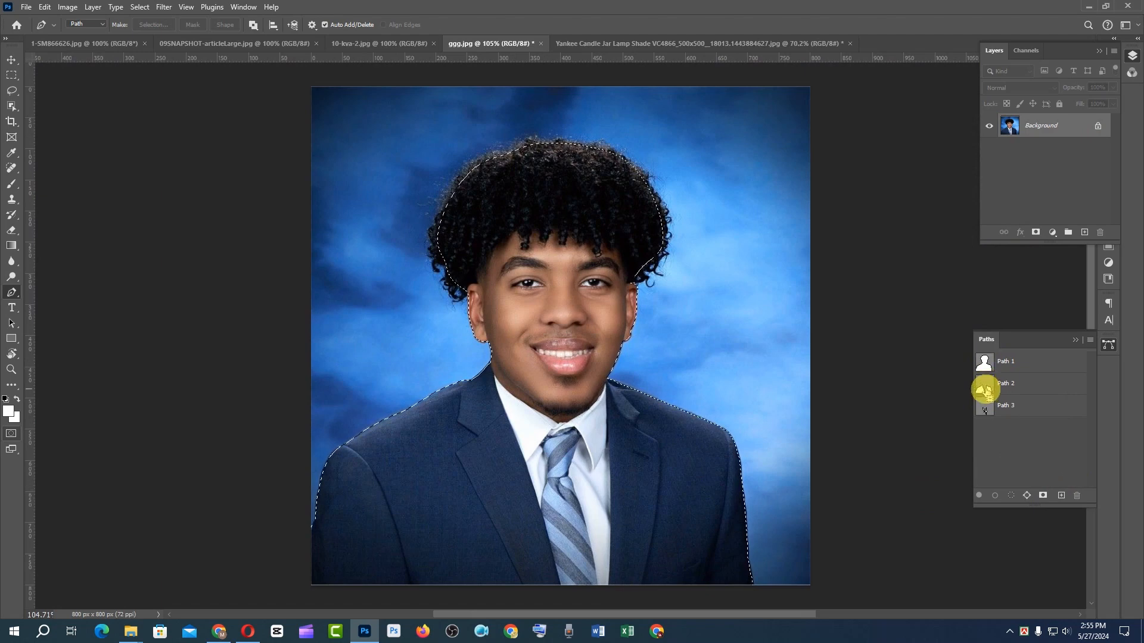
pyautogui.keyDown('ctrl'); pyautogui.keyDown('shift'); pyautogui.click(985, 408); pyautogui.keyUp('shift'); pyautogui.keyUp('ctrl')
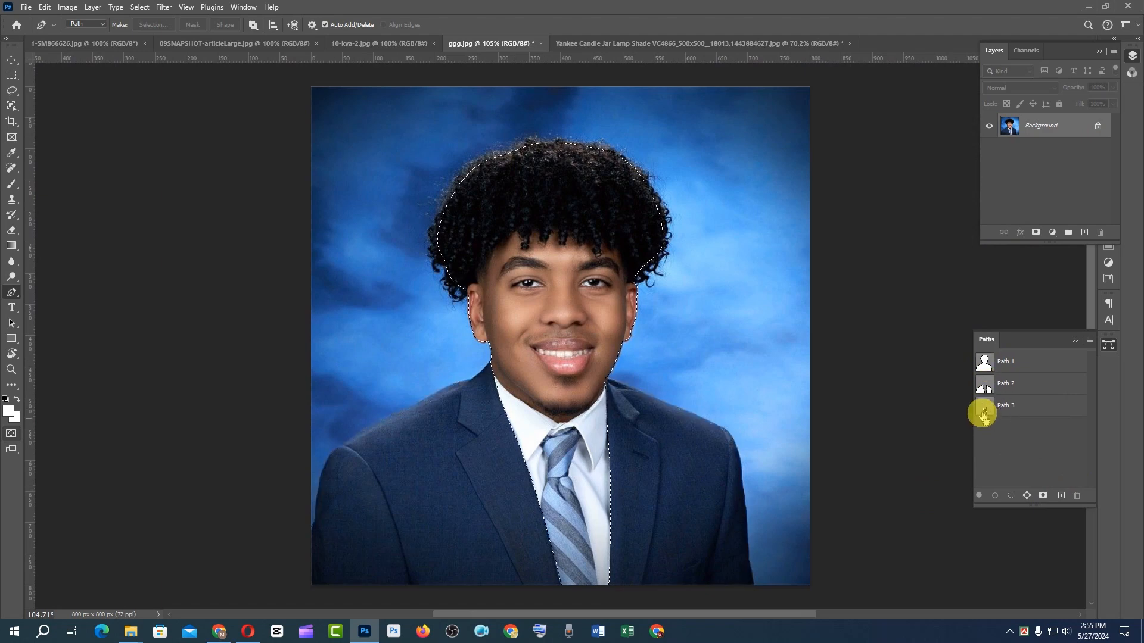
pyautogui.press('q')
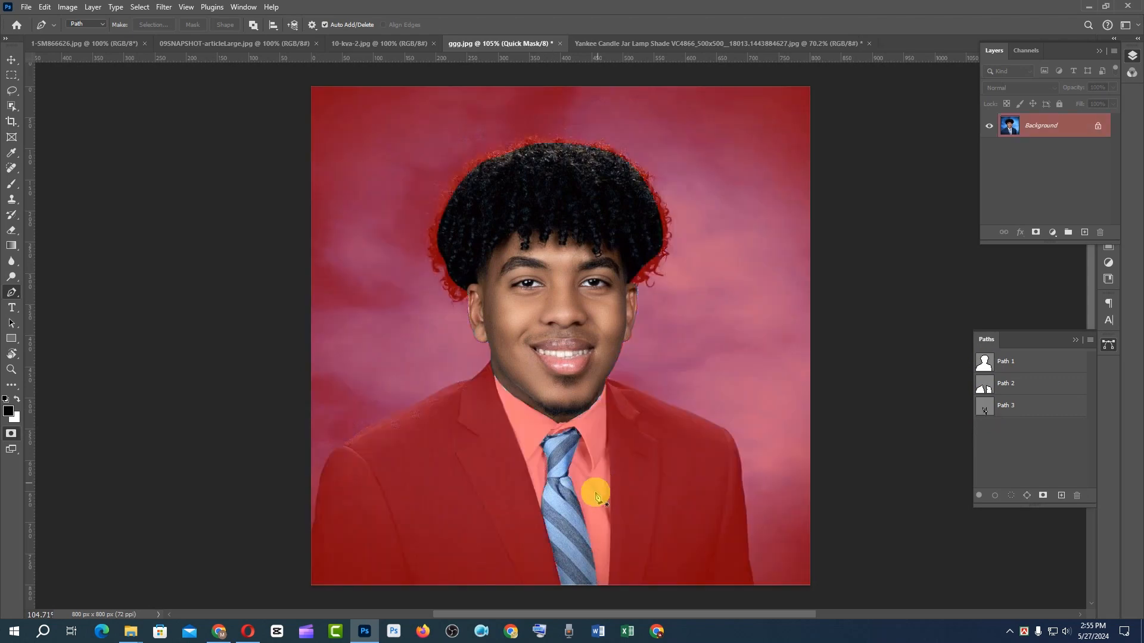
# - Examine the mask edges around the chin, collar and tie with Quick Mask on and off
pyautogui.scroll(-1, 559, 425)
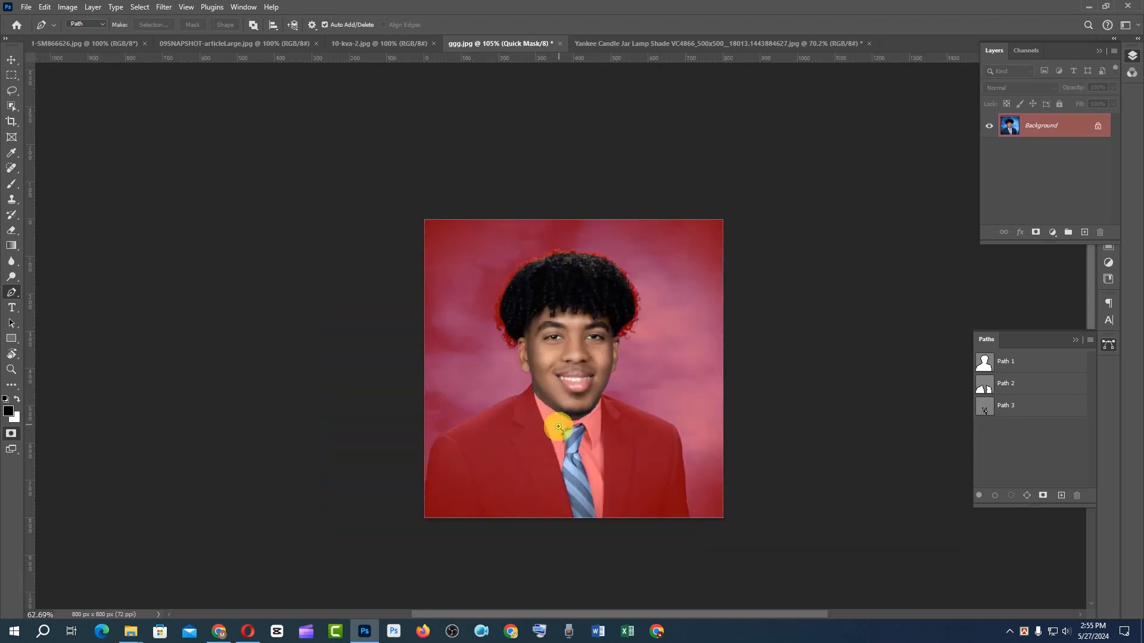
pyautogui.scroll(1, 544, 416)
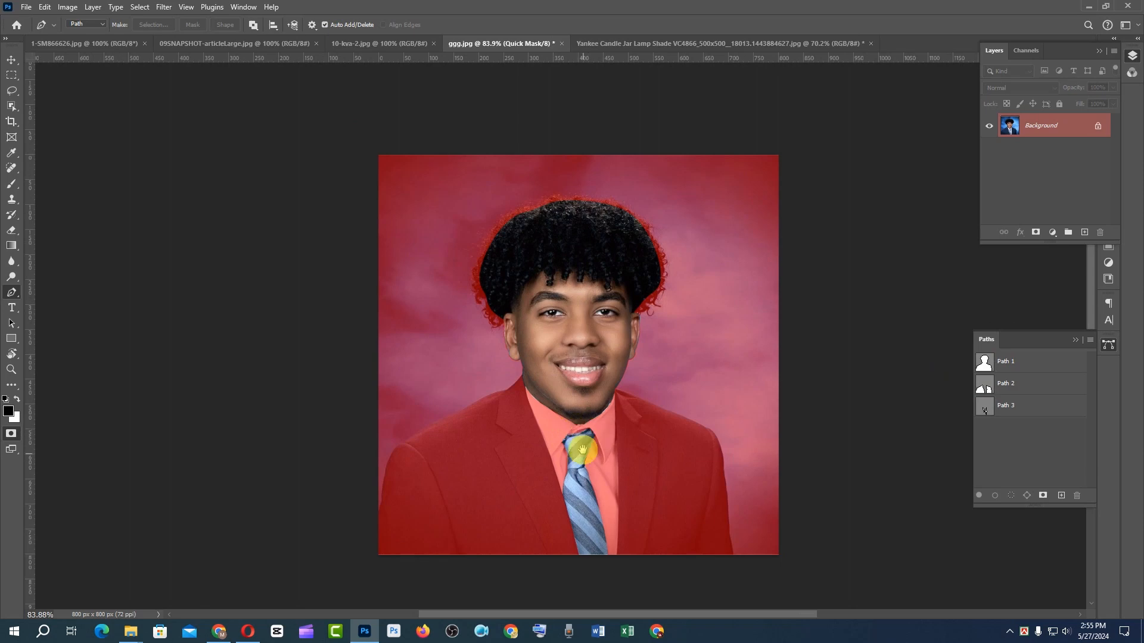
pyautogui.scroll(10, 577, 449)
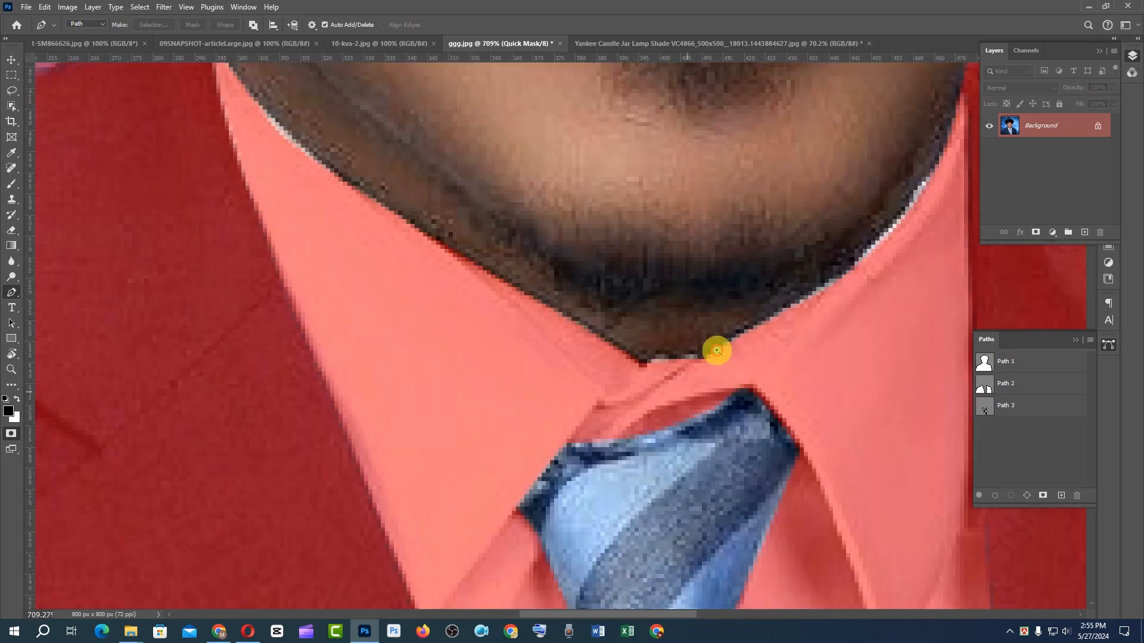
pyautogui.scroll(-10, 715, 349)
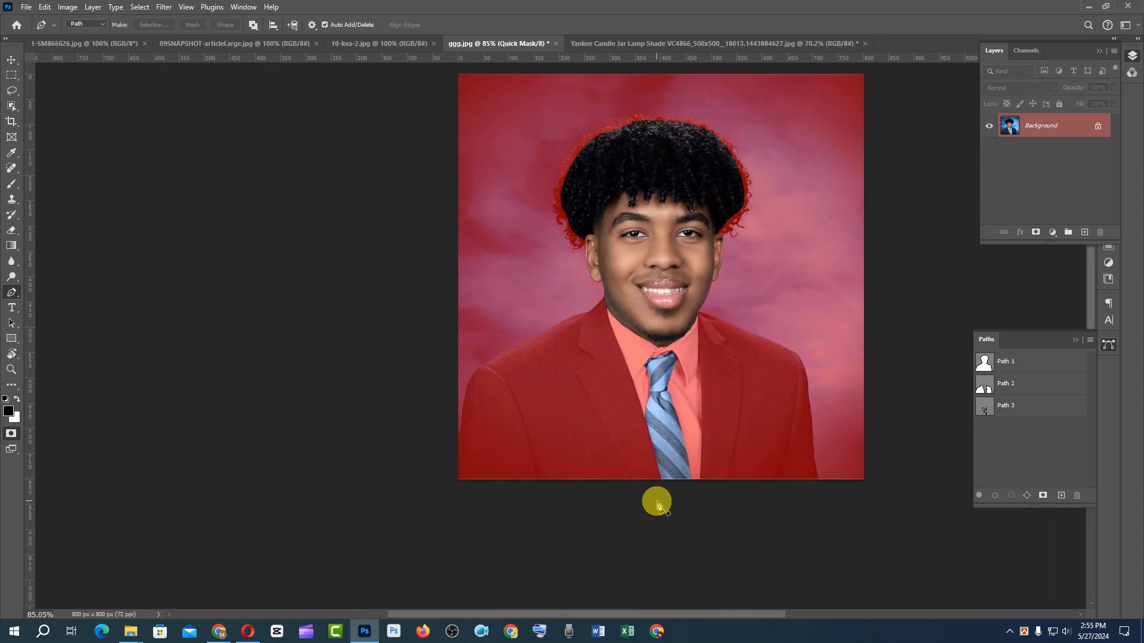
pyautogui.scroll(2, 657, 505)
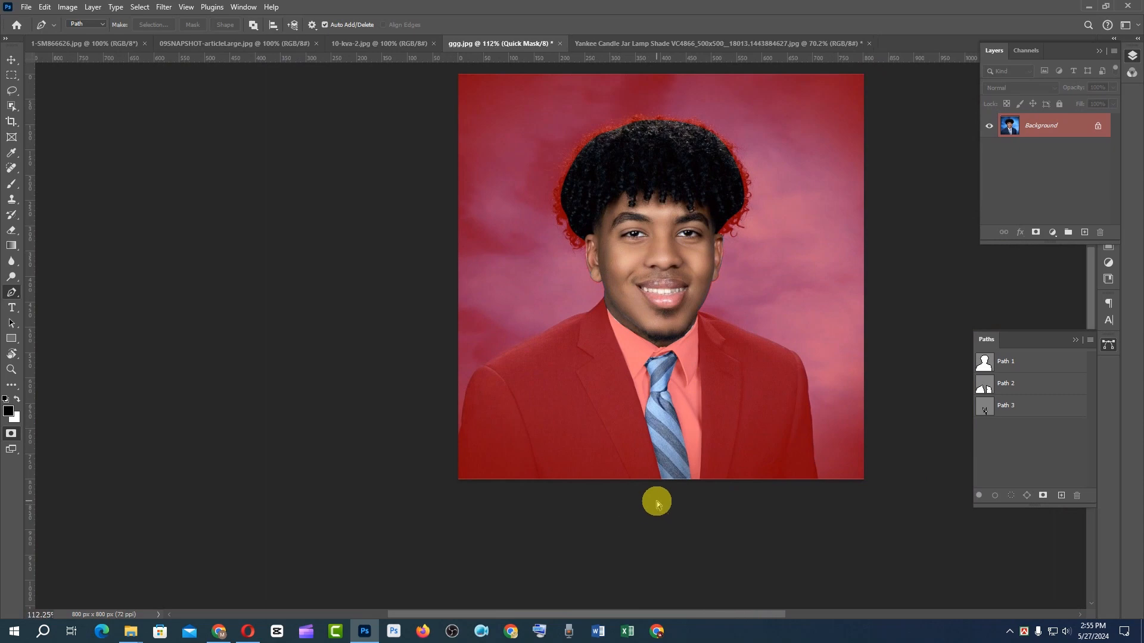
pyautogui.press('q')
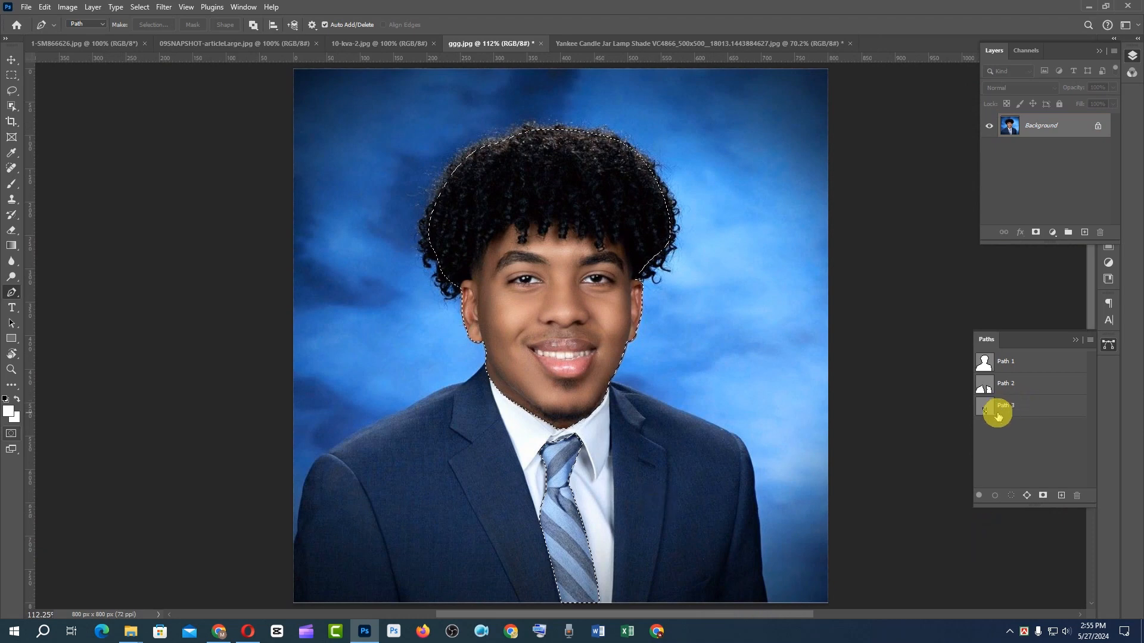
pyautogui.press('q')
pyautogui.moveTo(560, 529); pyautogui.dragTo(582, 388)
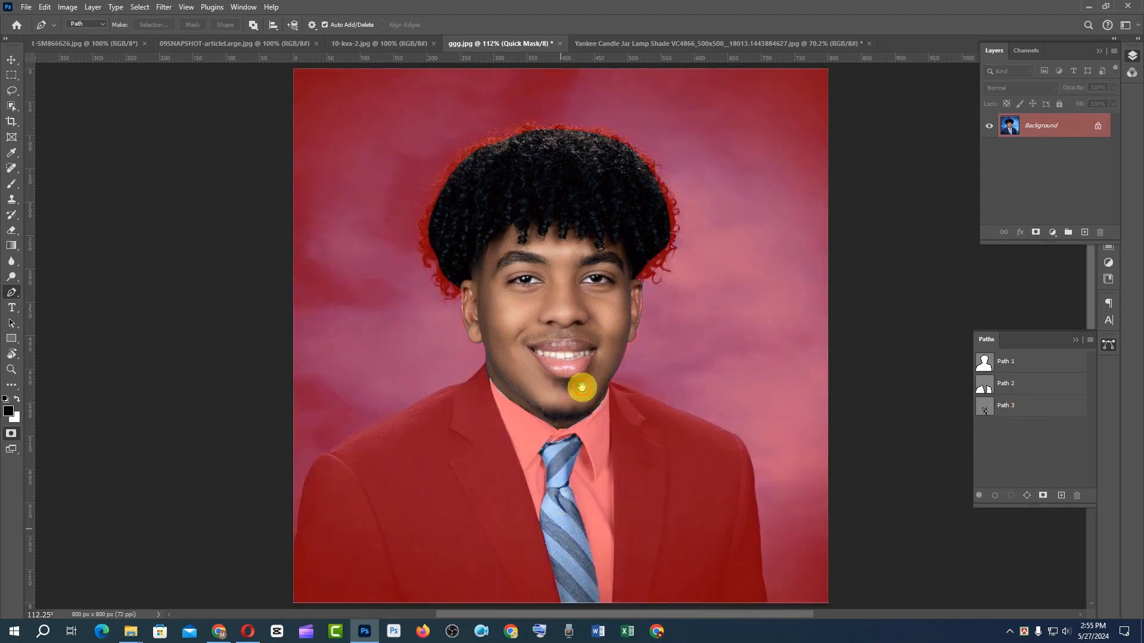
pyautogui.scroll(2, 582, 388)
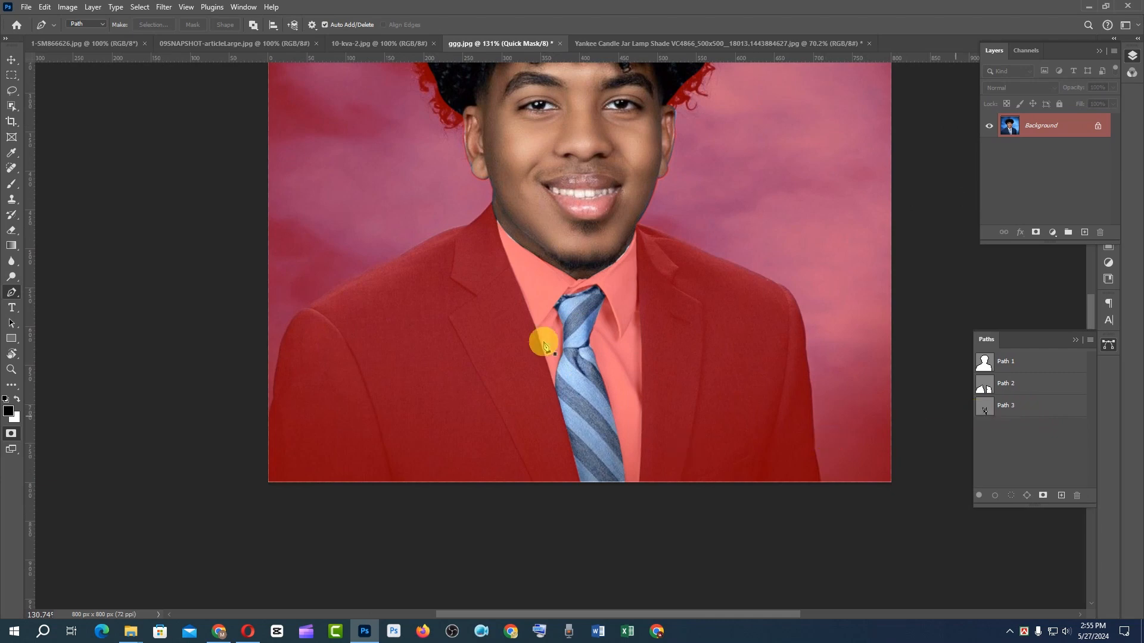
# - Display the jacket path and the shirt path in turn and create a new empty path after Path 3
pyautogui.click(990, 388)
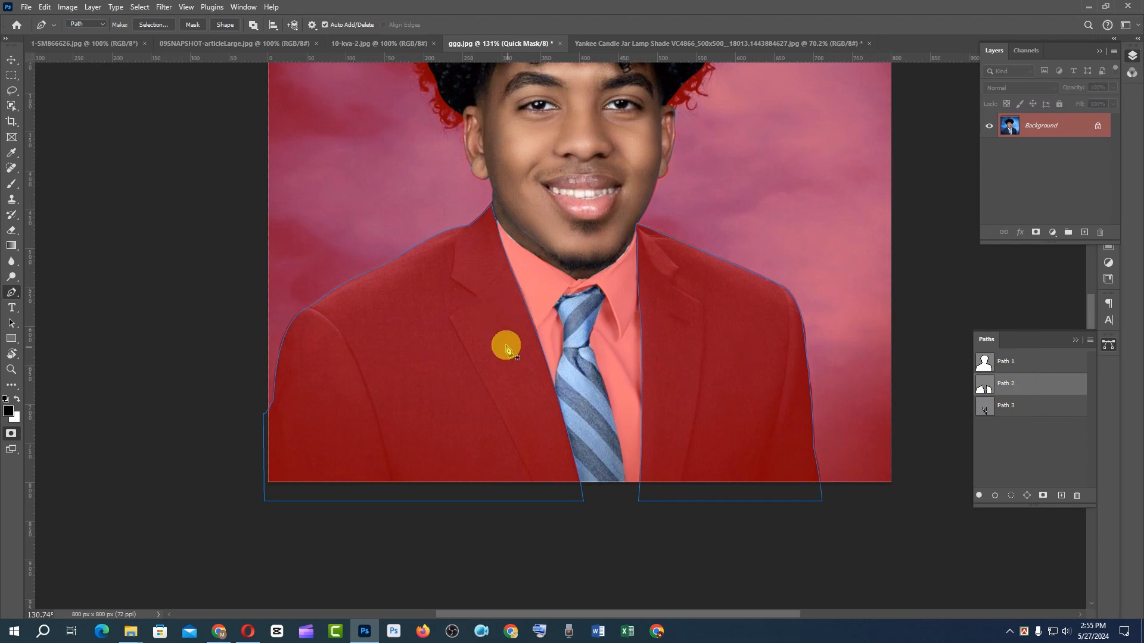
pyautogui.click(1011, 407)
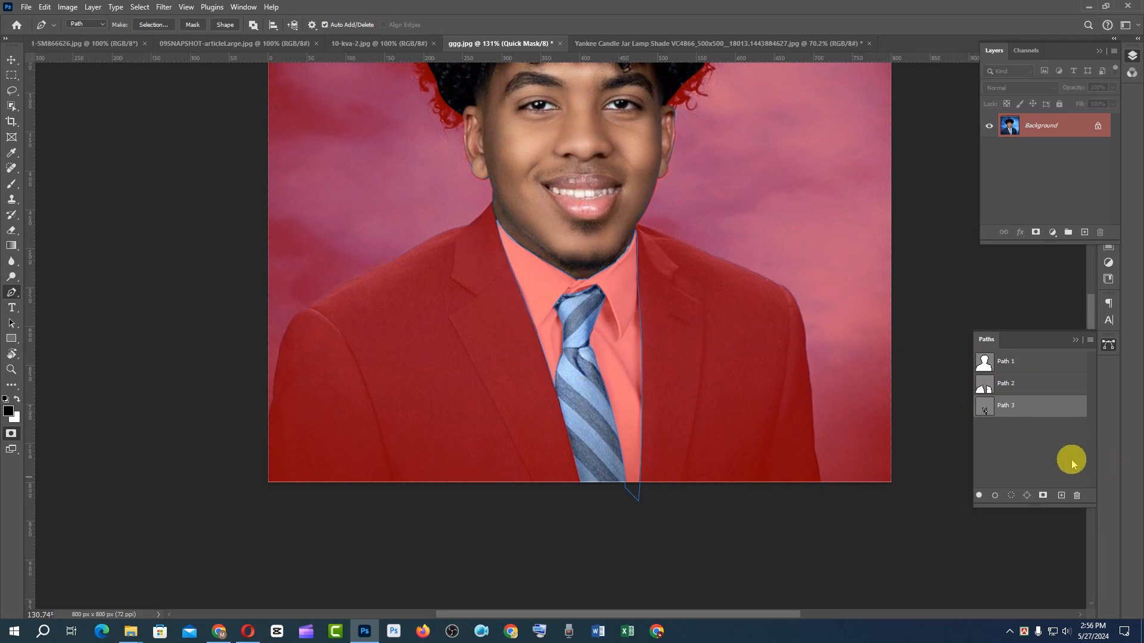
pyautogui.click(1040, 453)
pyautogui.click(1061, 496)
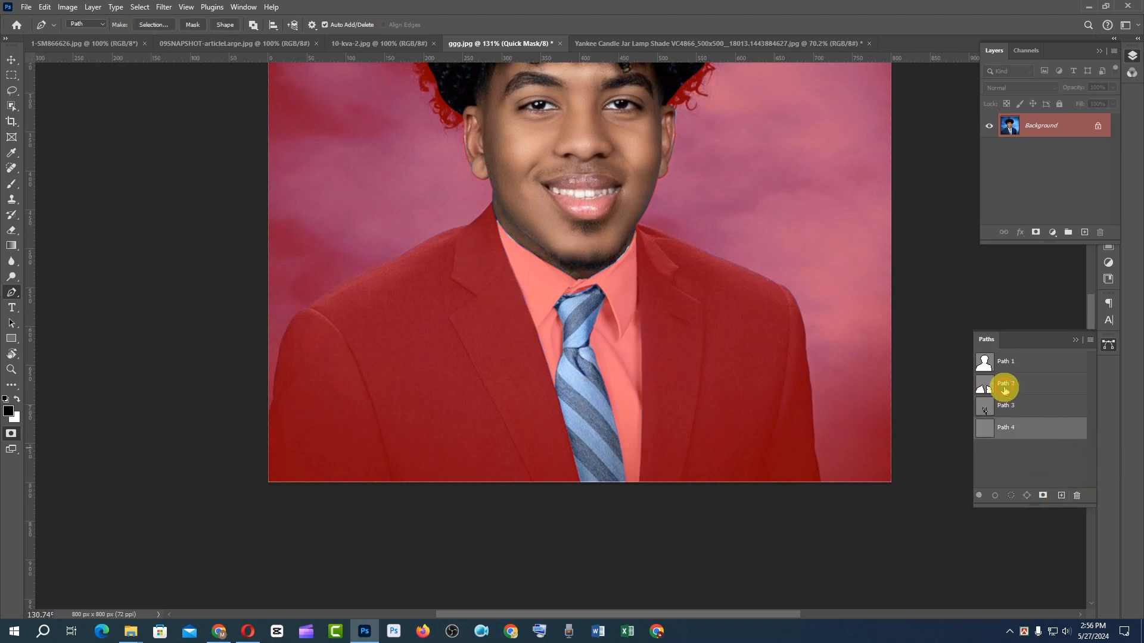
# - Copy the whole jacket outline from Path 2 into Path 4
pyautogui.click(1005, 386)
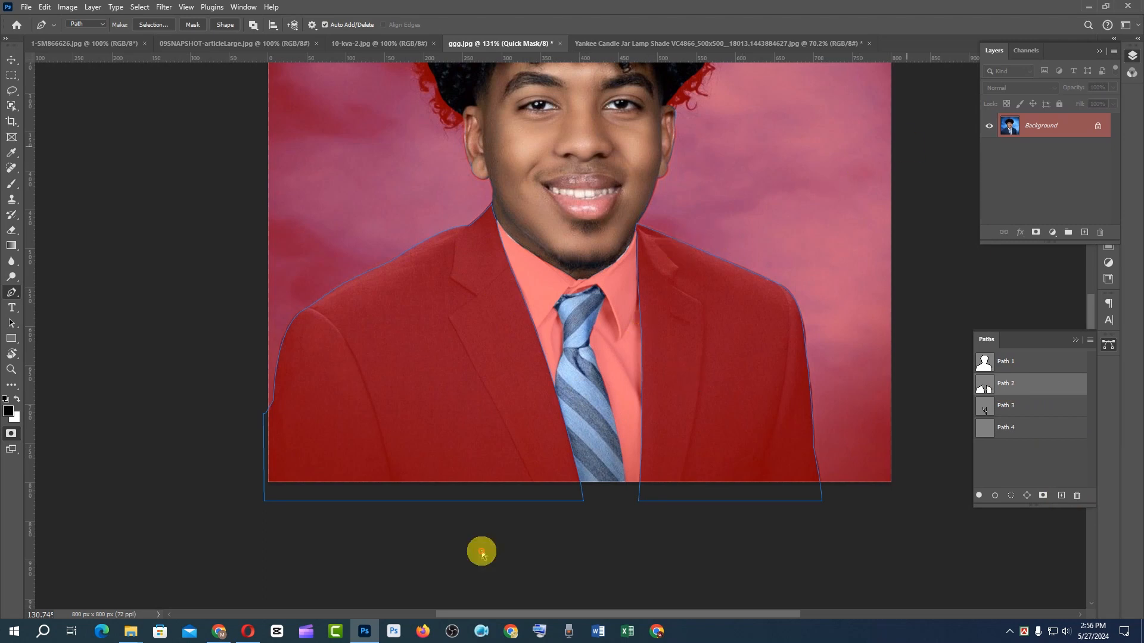
pyautogui.scroll(-3, 132, 551)
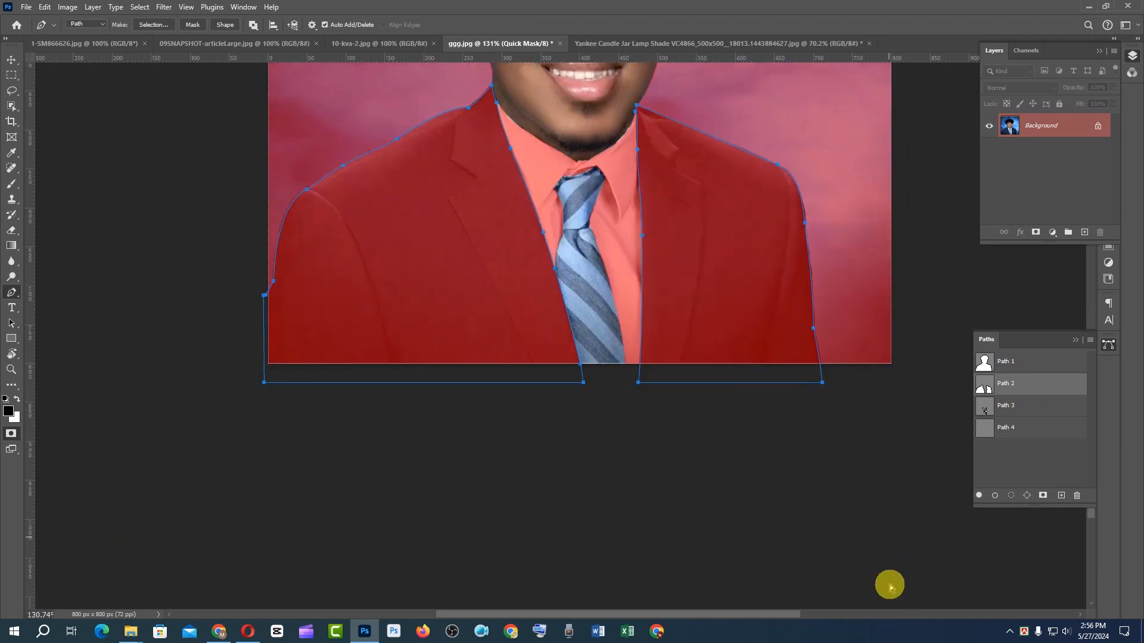
pyautogui.click(1000, 434)
pyautogui.hotkey('ctrl', 'v')
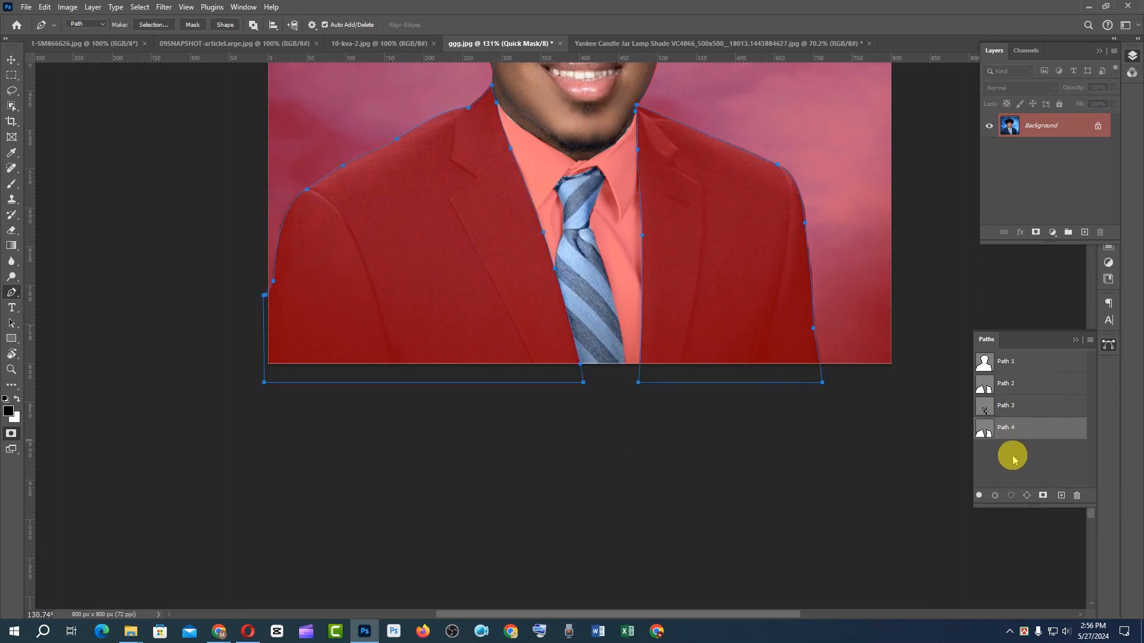
# - Copy the whole shirt outline from Path 3 into Path 4 alongside the jacket outline
pyautogui.hotkey('ctrl', '0')
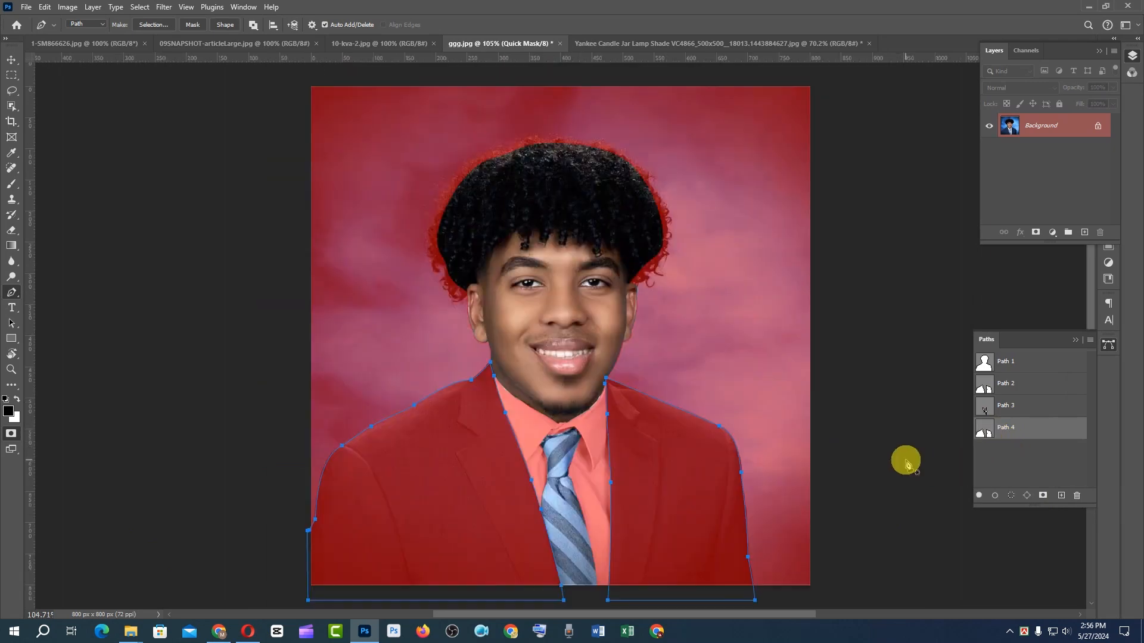
pyautogui.click(1004, 405)
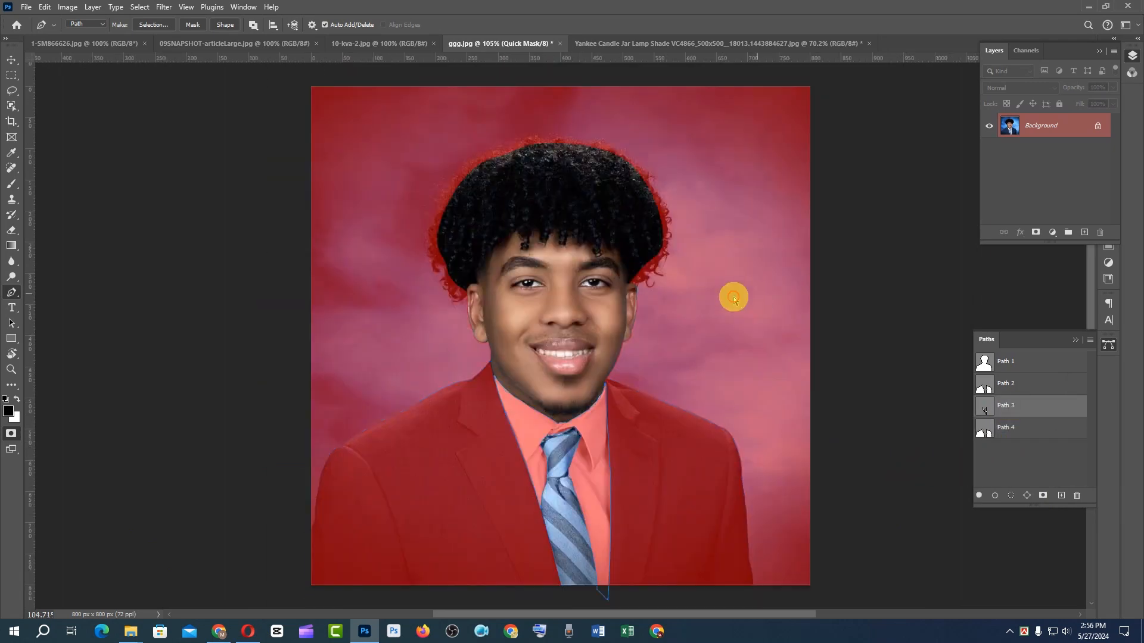
pyautogui.moveTo(733, 298); pyautogui.dragTo(341, 607)
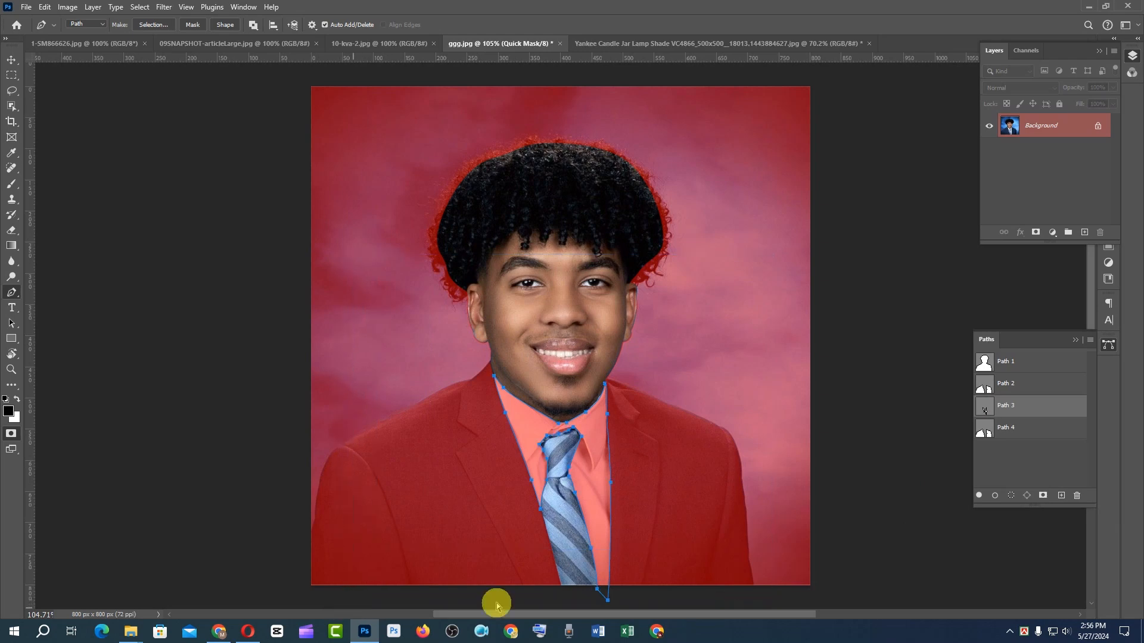
pyautogui.click(1009, 431)
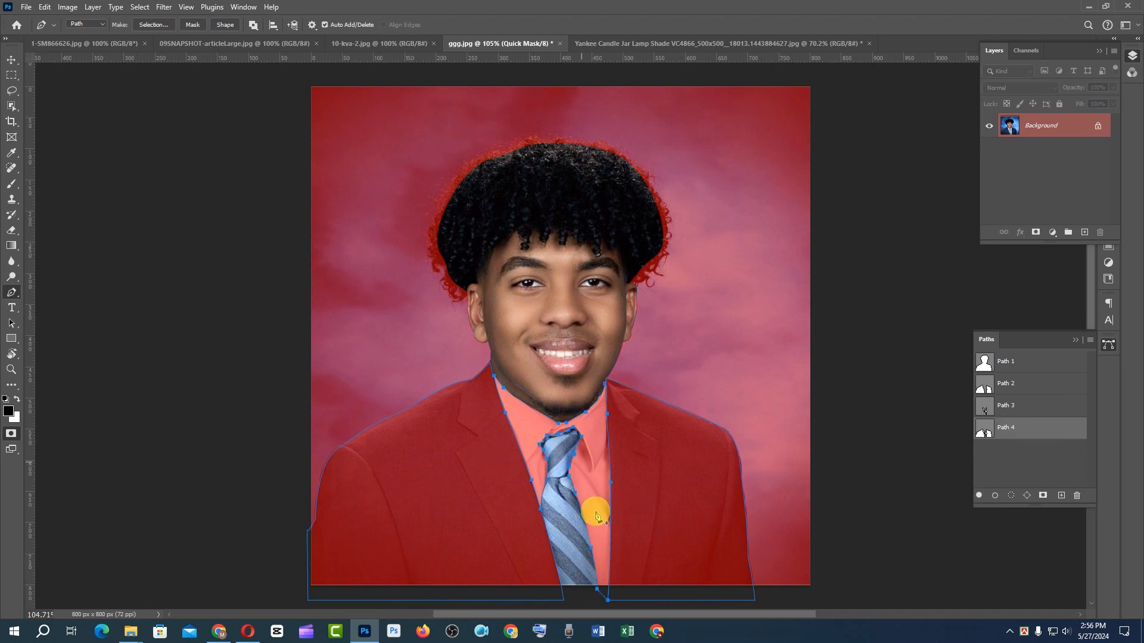
# - In Path 4, join the tie's left edge to the lower lapel edge where the left lapel, shirt and tie meet
pyautogui.keyDown('ctrl'); pyautogui.click(551, 502); pyautogui.keyUp('ctrl')
pyautogui.keyDown('ctrl'); pyautogui.click(517, 549); pyautogui.keyUp('ctrl')
pyautogui.moveTo(597, 529); pyautogui.dragTo(680, 528)
pyautogui.moveTo(520, 532); pyautogui.dragTo(684, 468)
pyautogui.moveTo(643, 528); pyautogui.dragTo(671, 447)
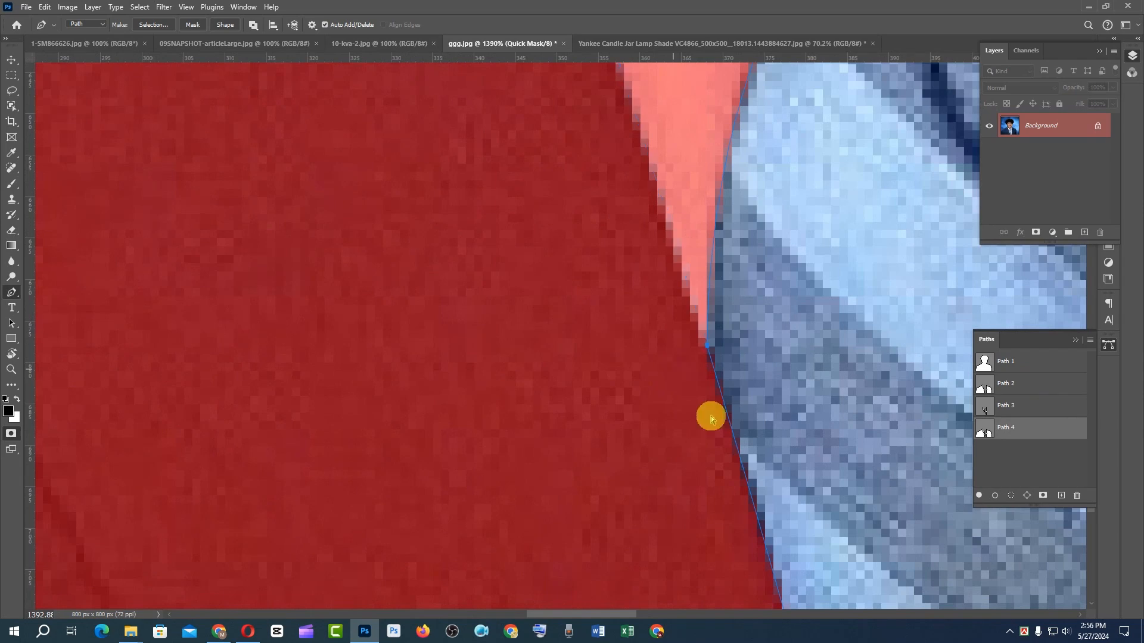
pyautogui.moveTo(703, 339); pyautogui.dragTo(774, 378)
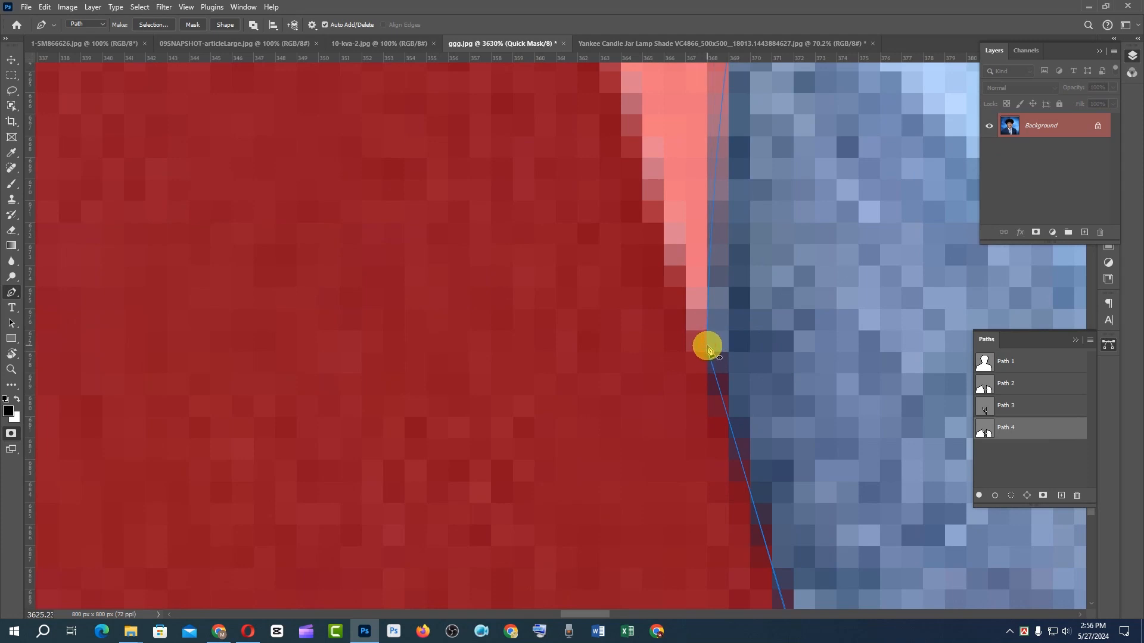
pyautogui.click(709, 352)
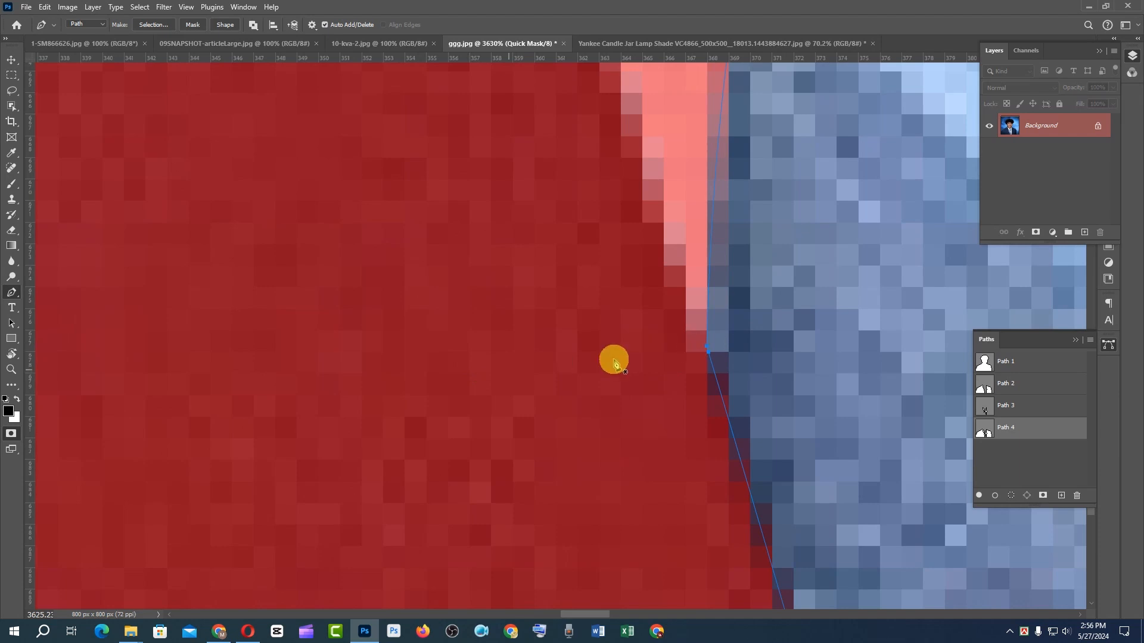
# - Delete Path 4's inner anchors below the photo and close the tie outline across the tie's bottom end
pyautogui.hotkey('ctrl', '0')
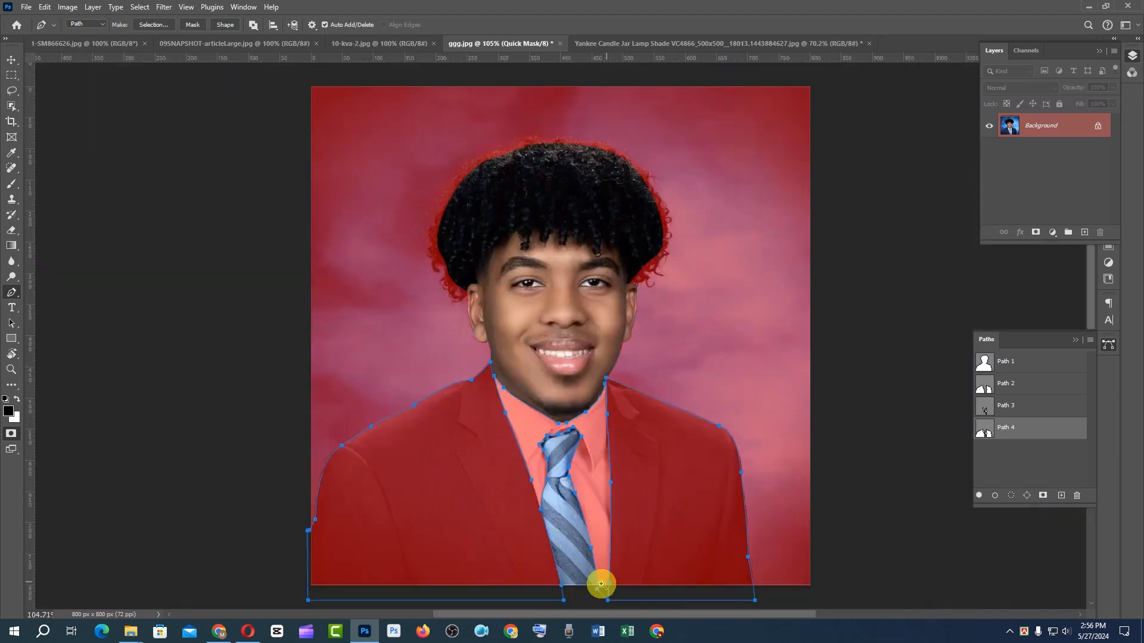
pyautogui.hotkey('ctrl', '+')
pyautogui.scroll(-2, 608, 524)
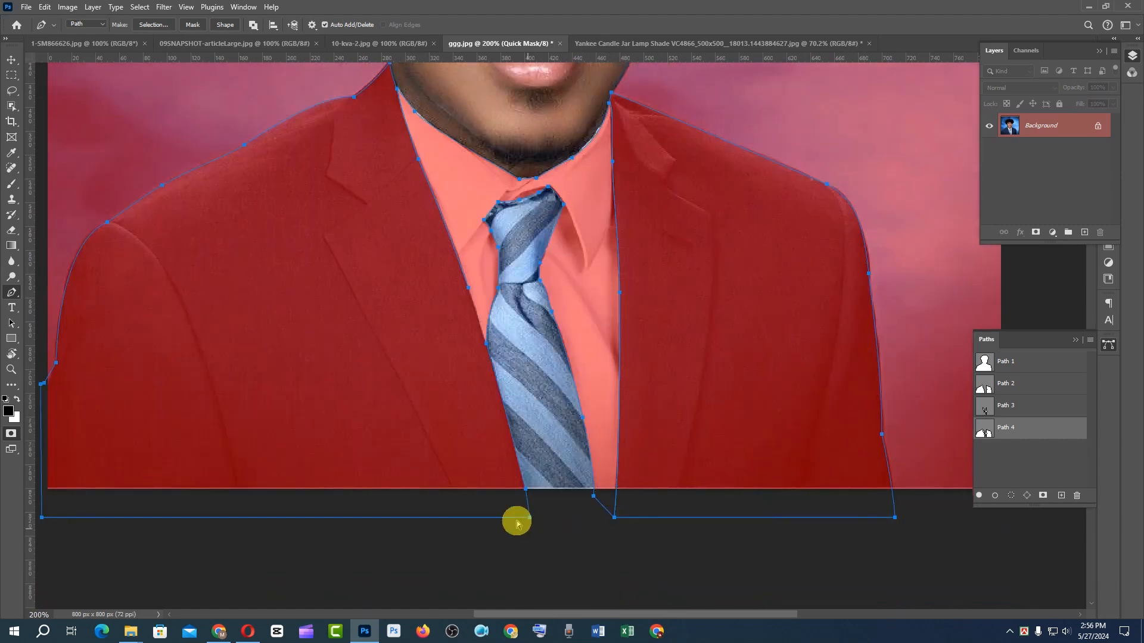
pyautogui.moveTo(508, 505); pyautogui.dragTo(686, 549)
pyautogui.press('Delete')
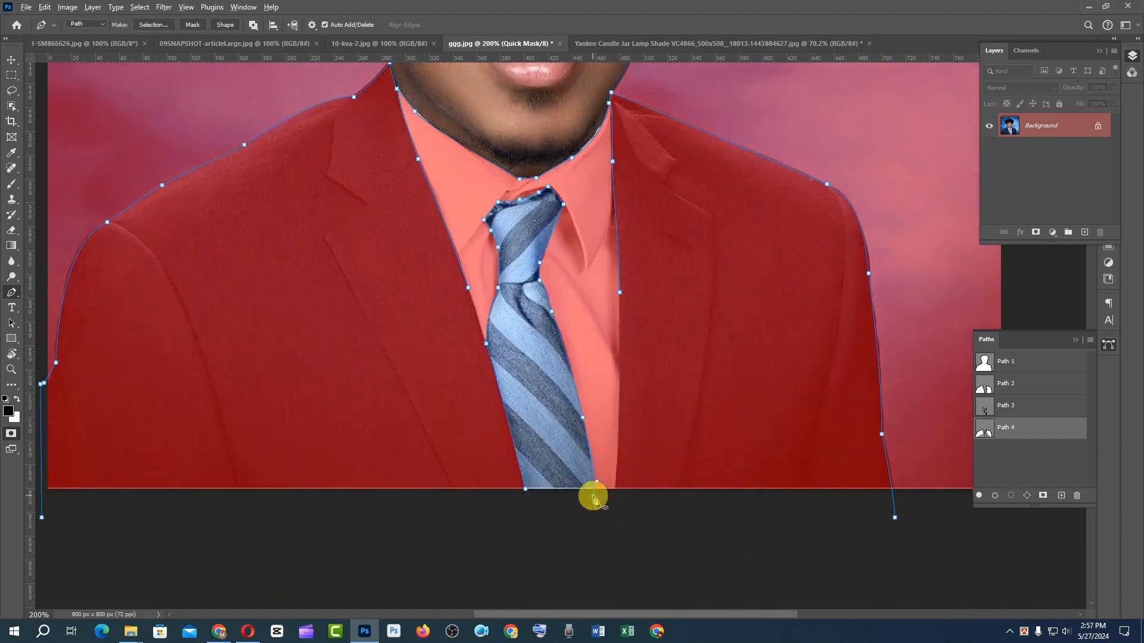
pyautogui.click(593, 496)
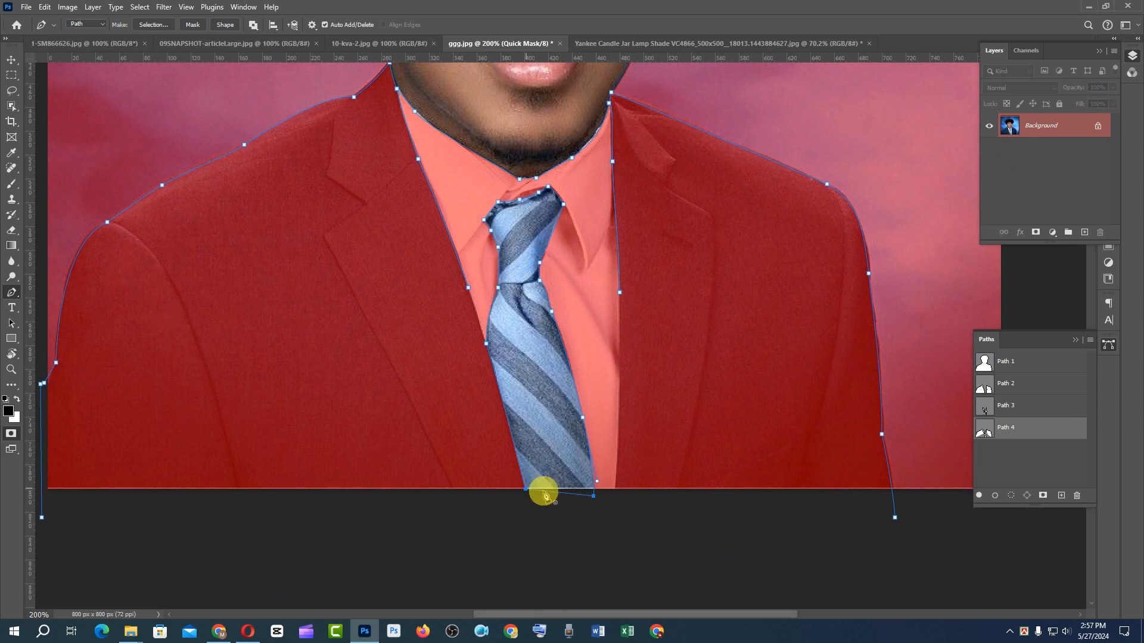
# - Delete the leftover jacket and shirt pieces from Path 4, keeping only the tie outline
pyautogui.moveTo(567, 311); pyautogui.dragTo(565, 439)
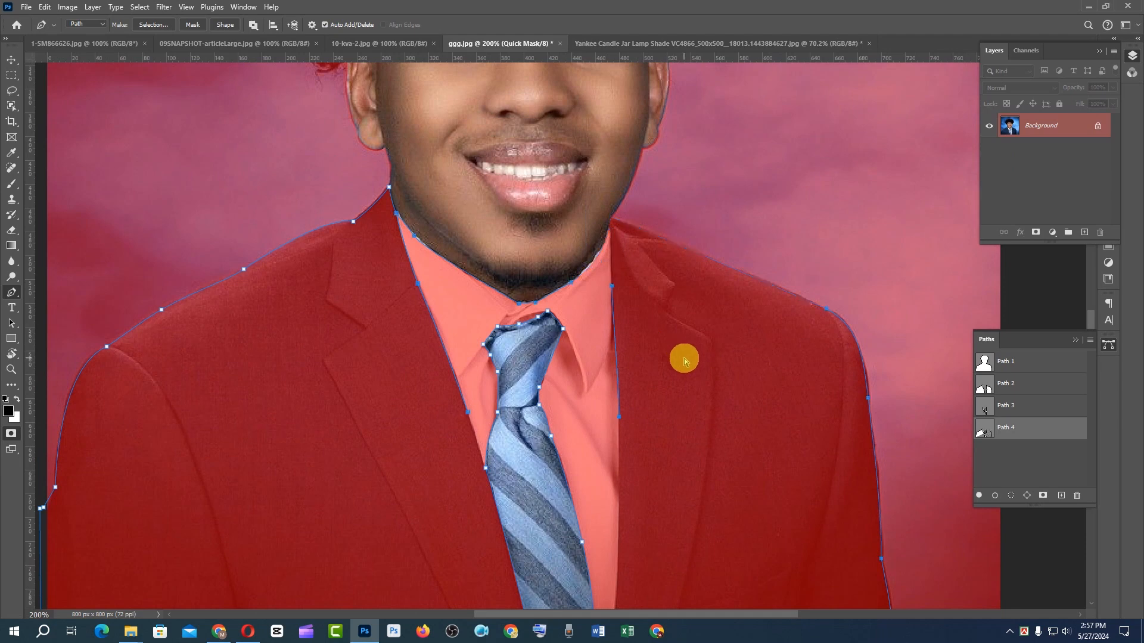
pyautogui.press('Delete')
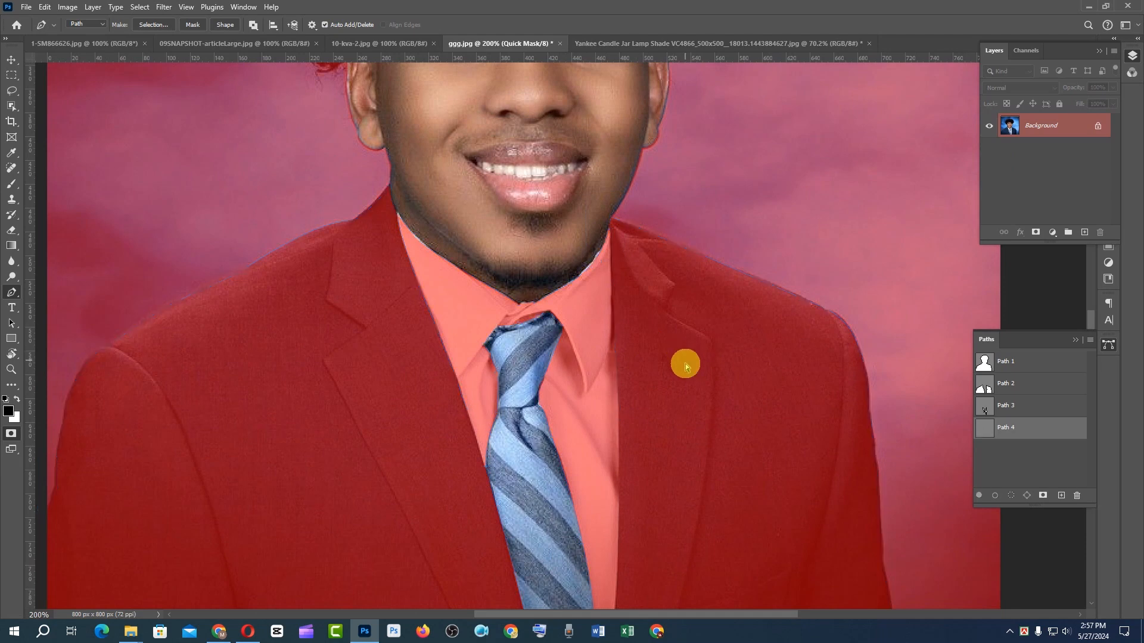
pyautogui.hotkey('ctrl', 'z')
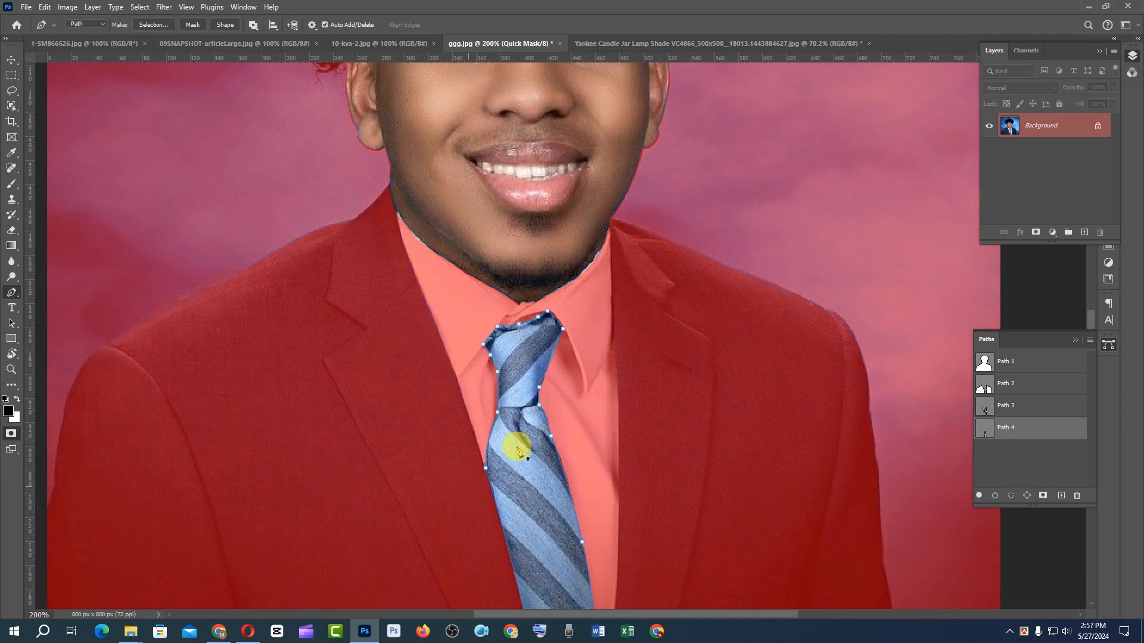
# - Load Path 4 as a selection and check the tie's edges in Quick Mask mode
pyautogui.scroll(-5, 516, 340)
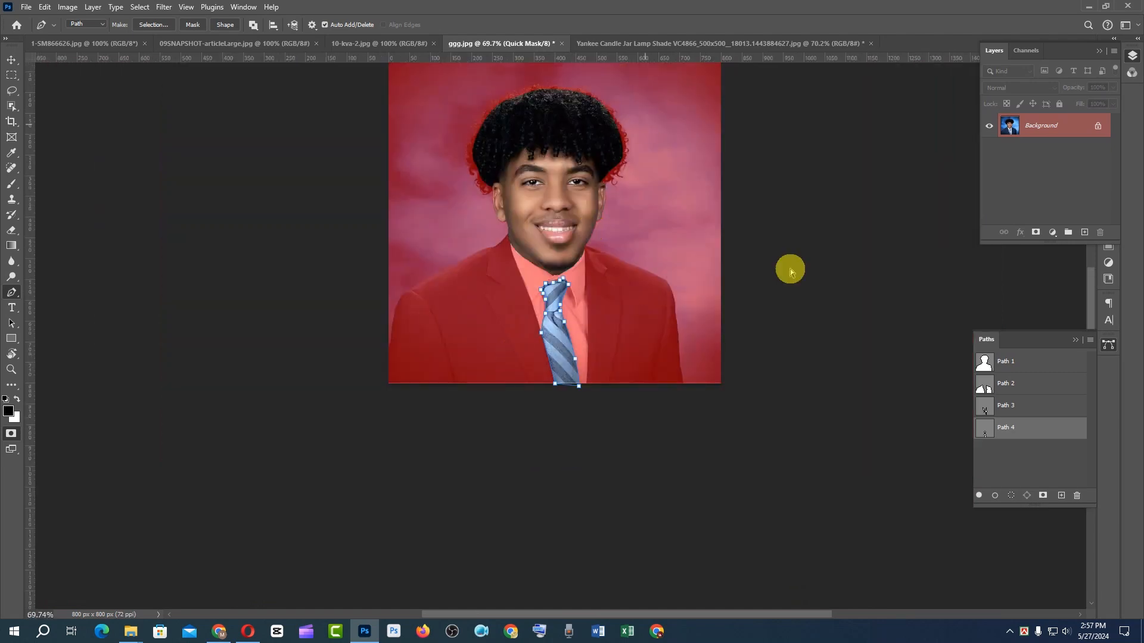
pyautogui.press('q')
pyautogui.click(984, 441)
pyautogui.press('q')
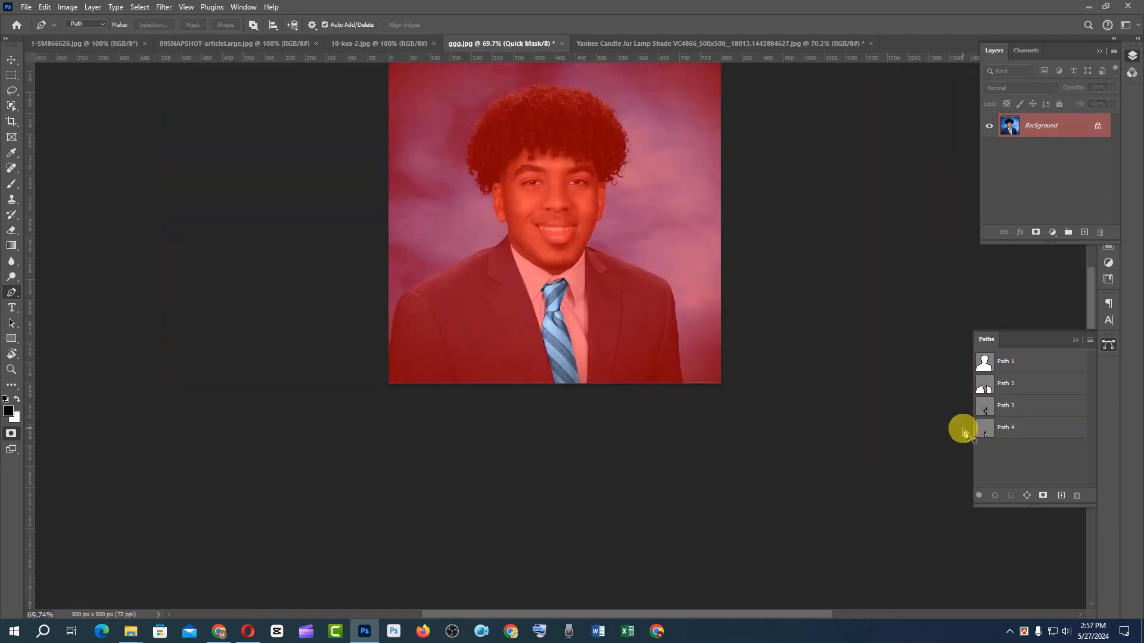
pyautogui.keyDown('ctrl'); pyautogui.click(538, 277); pyautogui.keyUp('ctrl')
pyautogui.moveTo(540, 278); pyautogui.dragTo(579, 273)
pyautogui.scroll(-6, 598, 485)
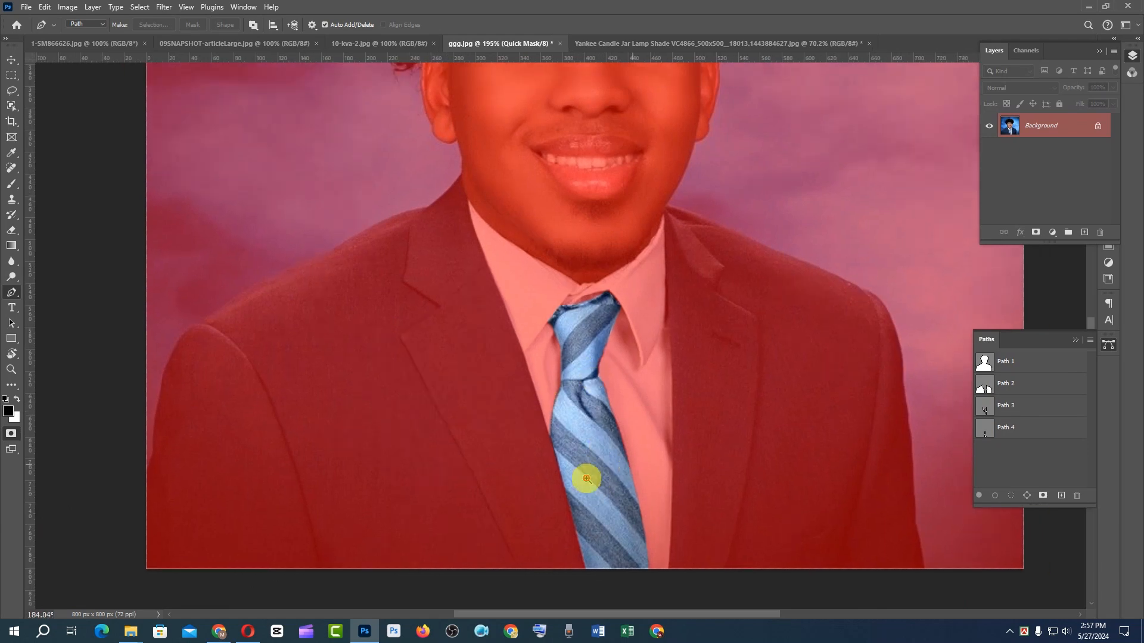
pyautogui.press('q')
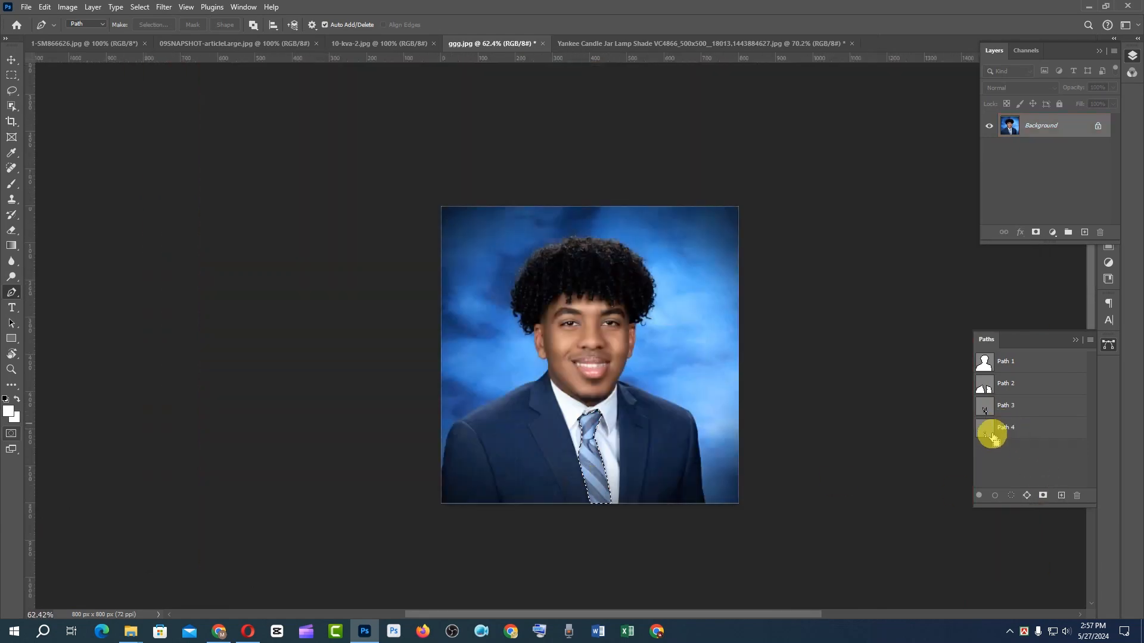
# - Subtract Paths 2, 3 and 4 from Path 1's selection to isolate the head, and show it as a Quick Mask
pyautogui.keyDown('ctrl'); pyautogui.keyDown('shift'); pyautogui.click(984, 387); pyautogui.keyUp('shift'); pyautogui.keyUp('ctrl')
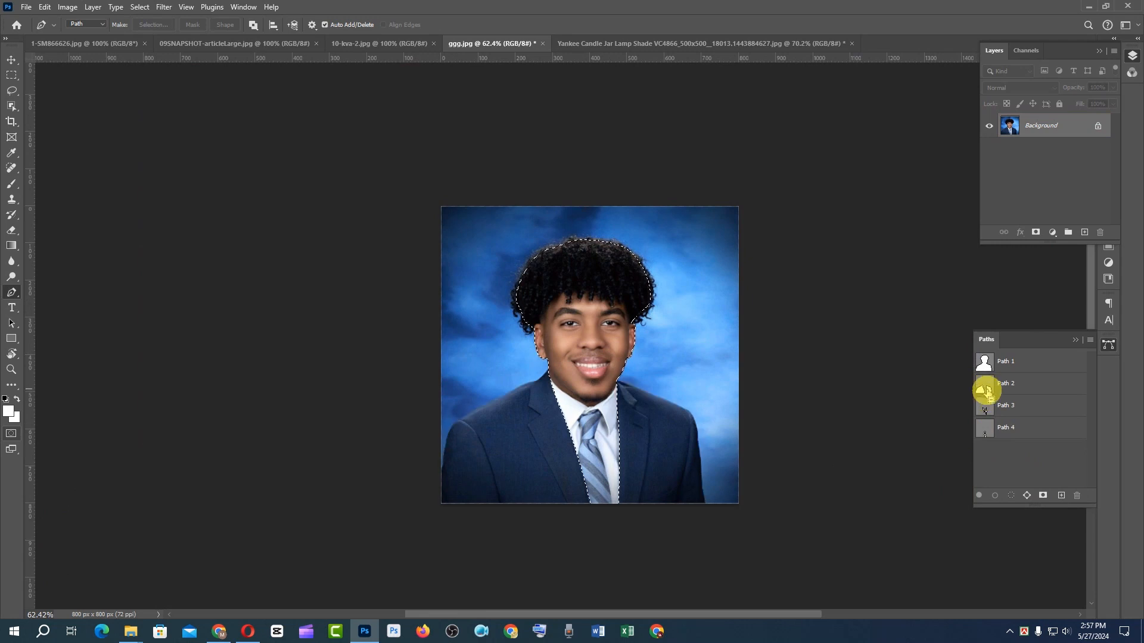
pyautogui.keyDown('ctrl'); pyautogui.keyDown('alt'); pyautogui.click(986, 410); pyautogui.keyUp('alt'); pyautogui.keyUp('ctrl')
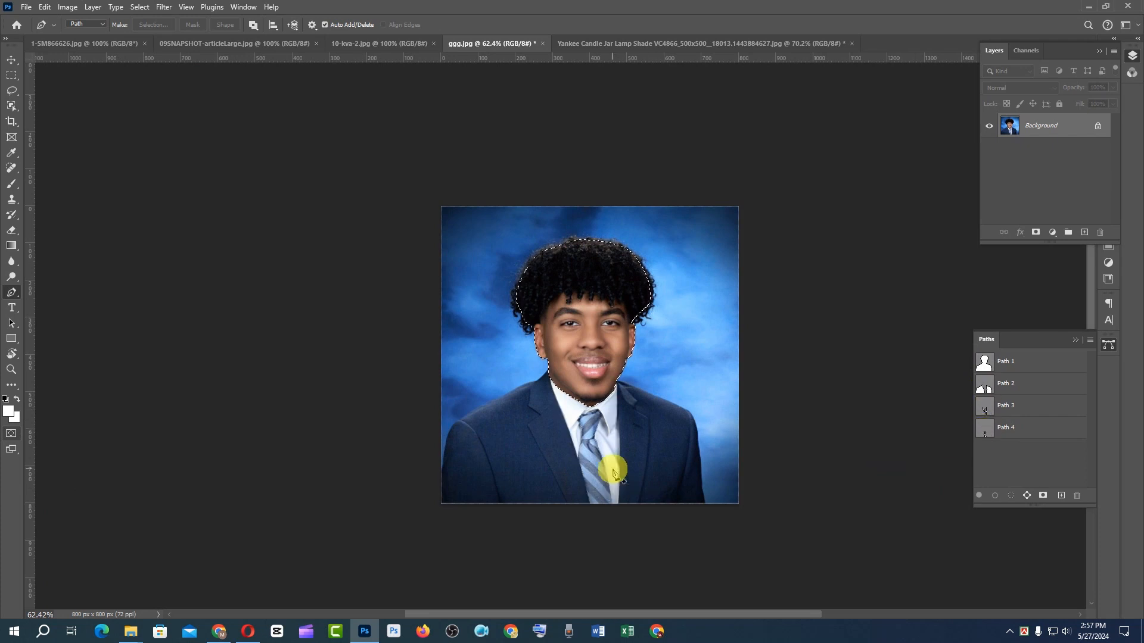
pyautogui.press('q')
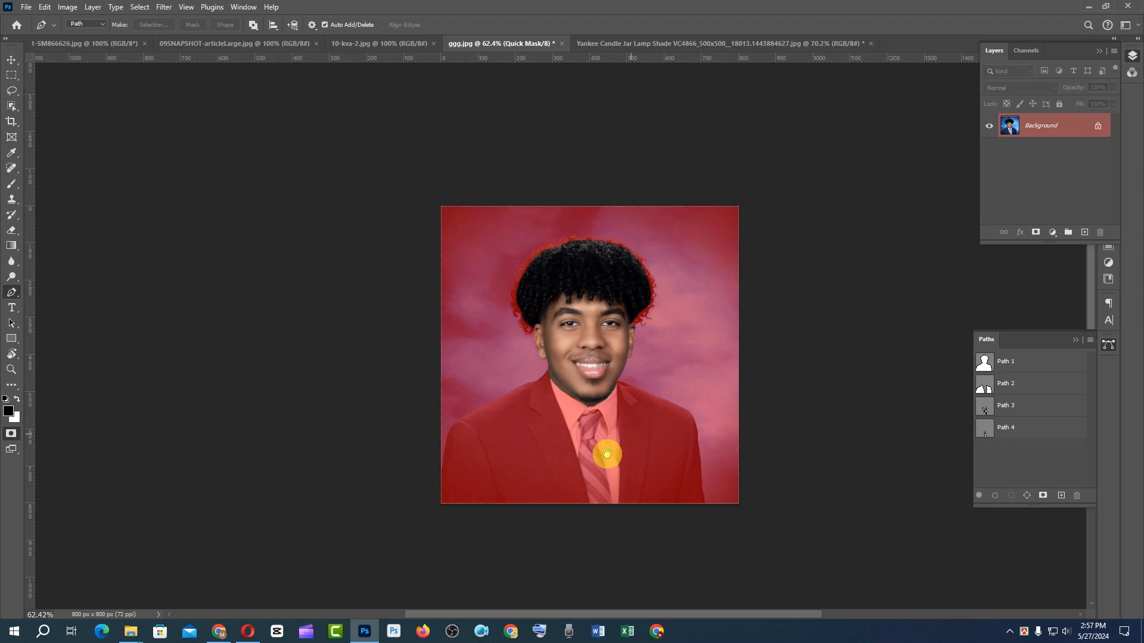
# - Create Path 5 and copy the hair, ears and neck part of the Path 1 outline into it
pyautogui.click(1060, 496)
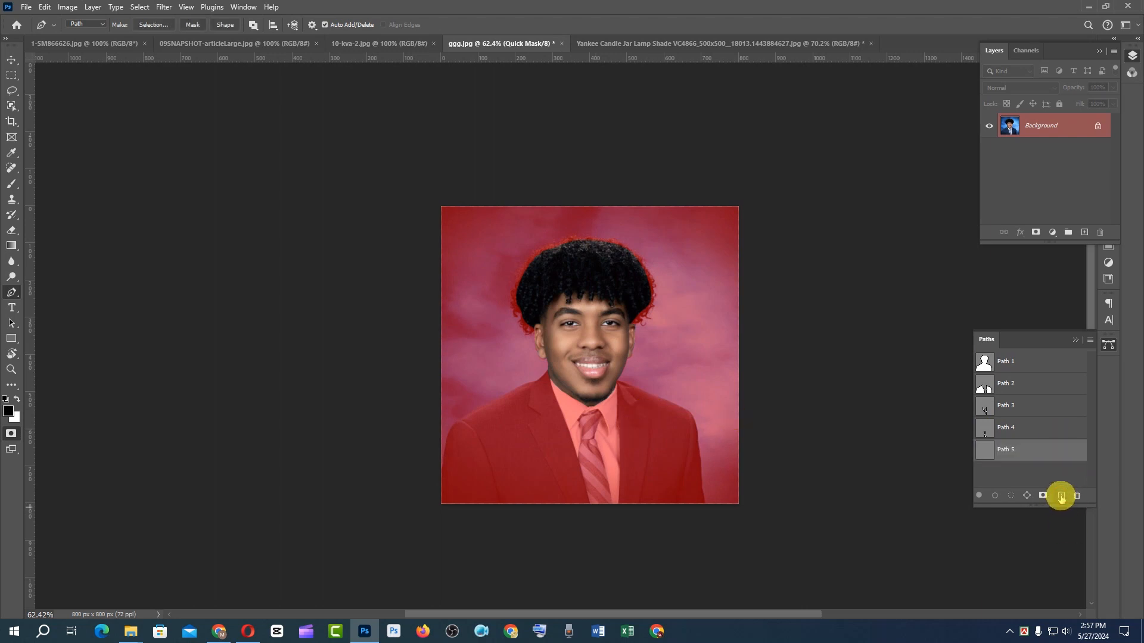
pyautogui.click(985, 361)
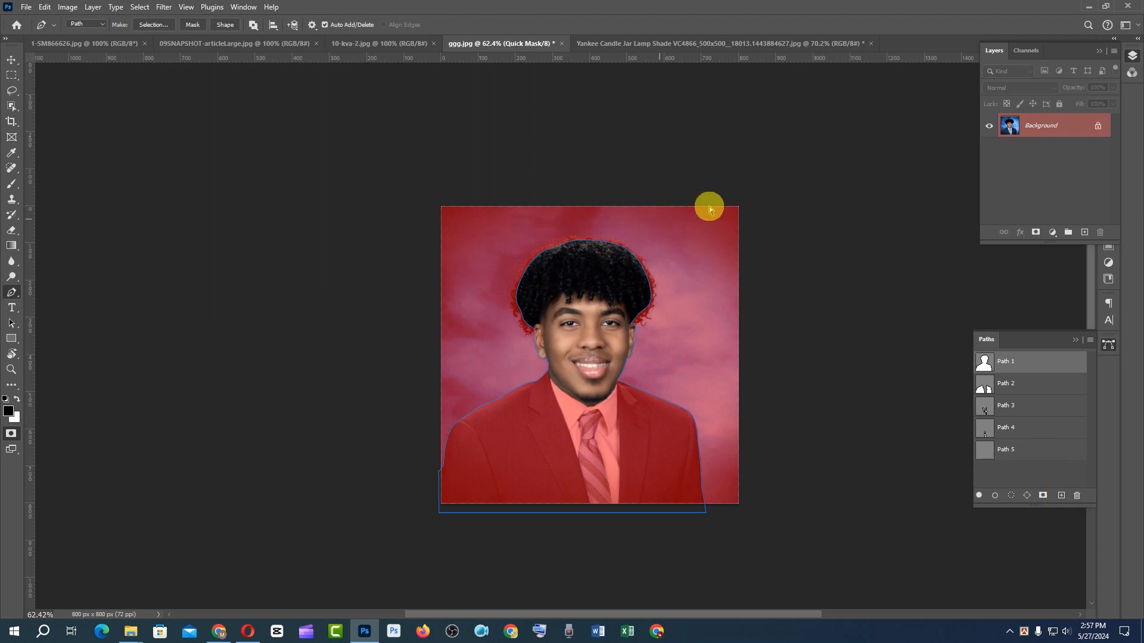
pyautogui.moveTo(704, 169); pyautogui.dragTo(484, 377)
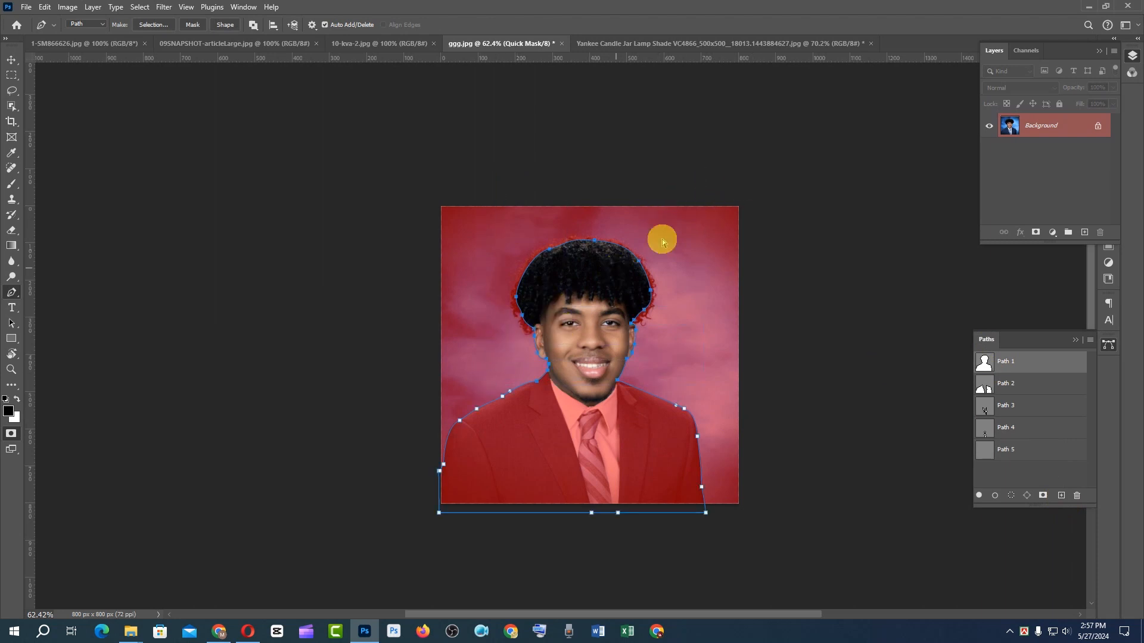
pyautogui.moveTo(710, 192); pyautogui.dragTo(490, 383)
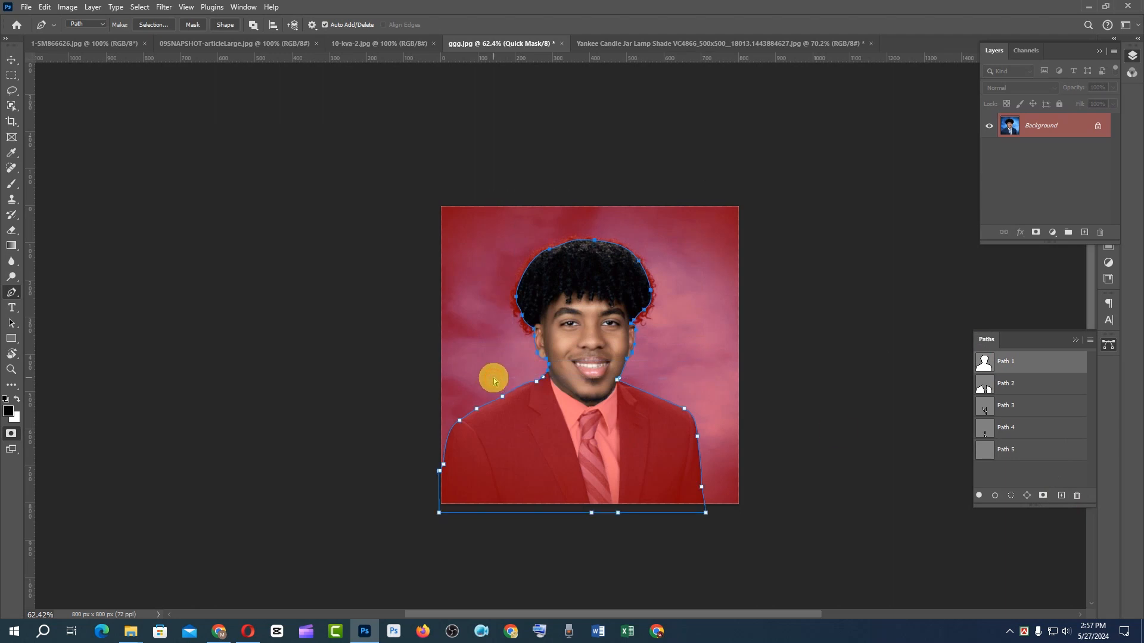
pyautogui.click(1011, 451)
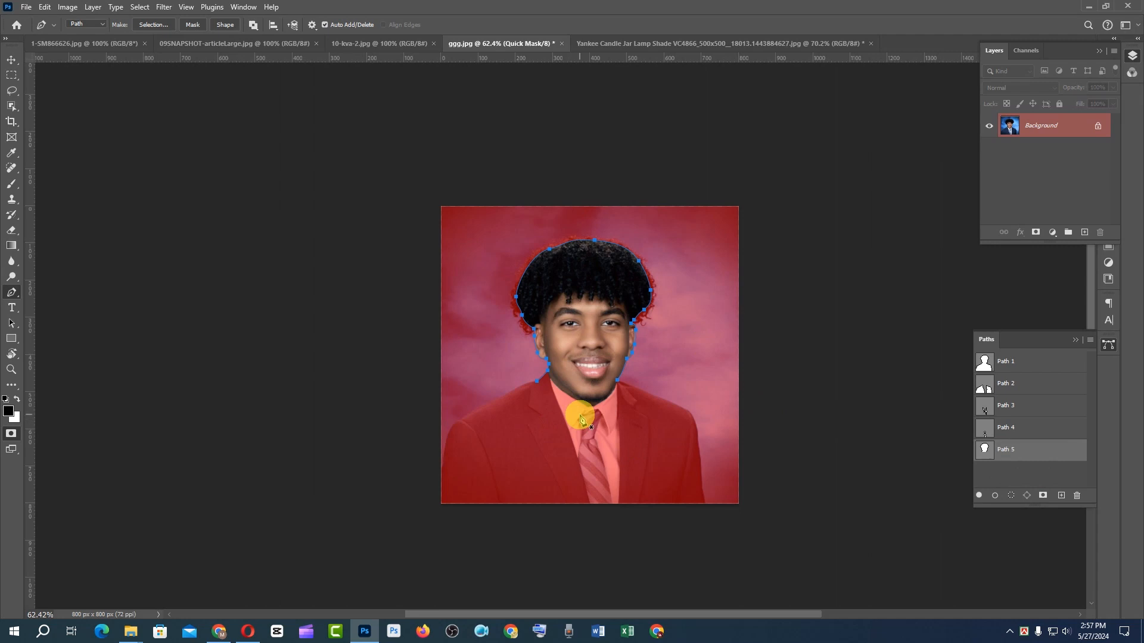
# - Examine the jacket, shirt and tie outlines in Paths 2, 3 and 4 for the edges bordering the neck
pyautogui.click(997, 387)
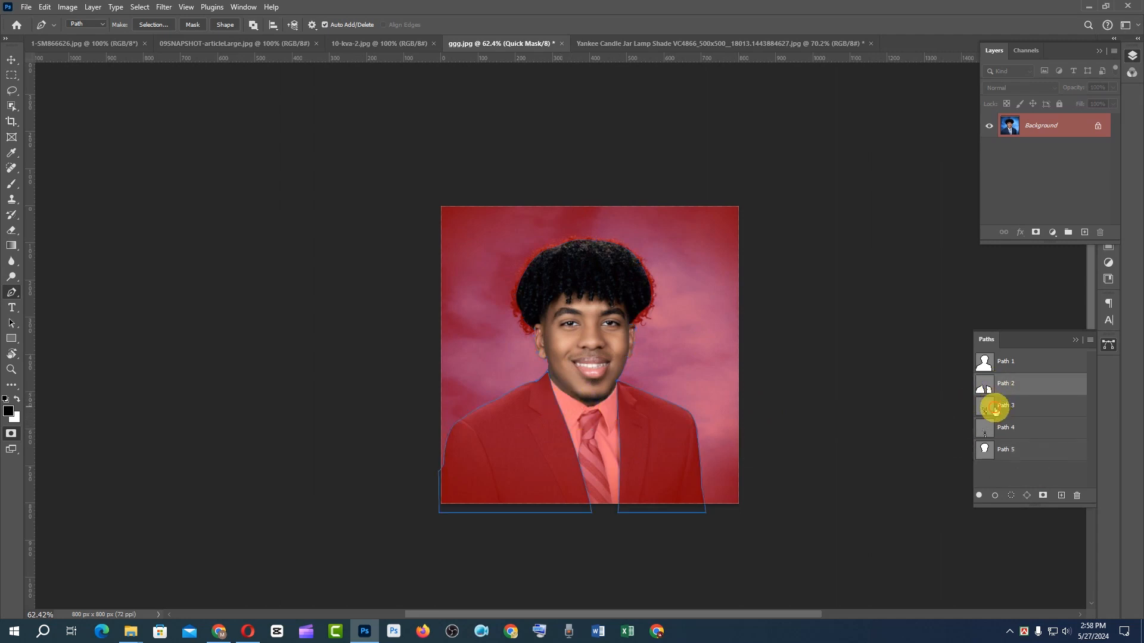
pyautogui.click(995, 410)
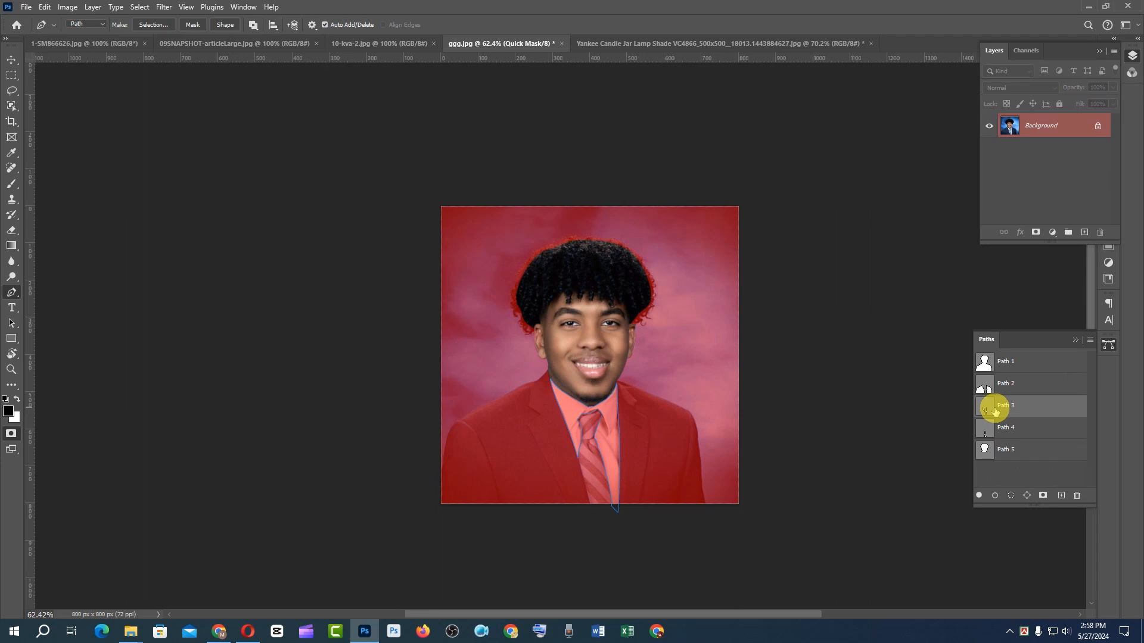
pyautogui.click(988, 435)
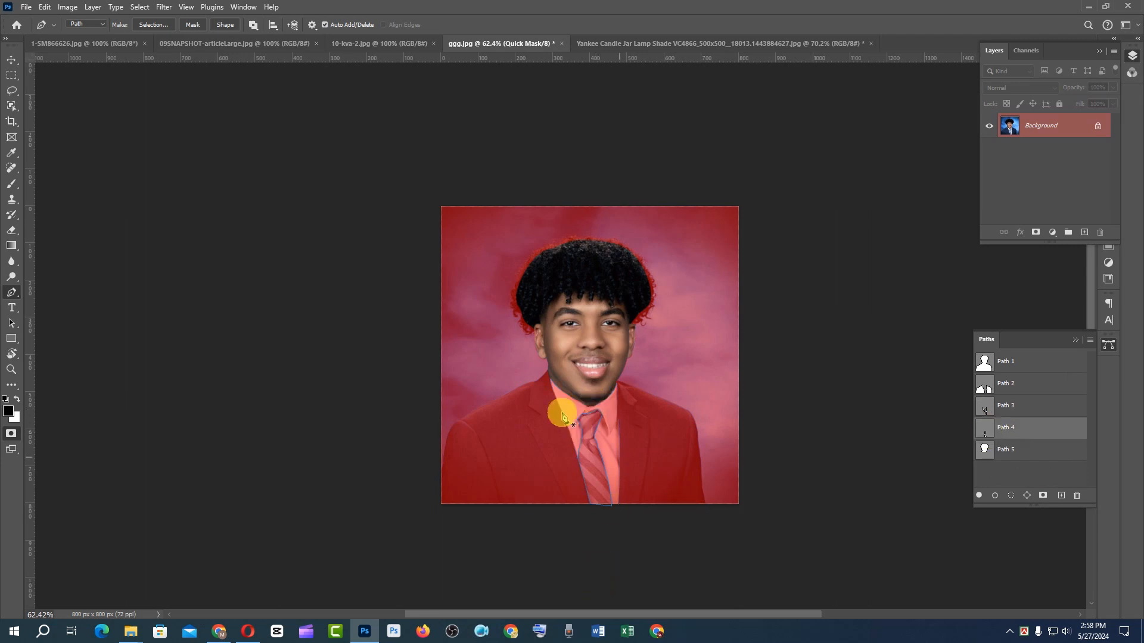
pyautogui.click(1002, 386)
pyautogui.moveTo(770, 250); pyautogui.dragTo(479, 354)
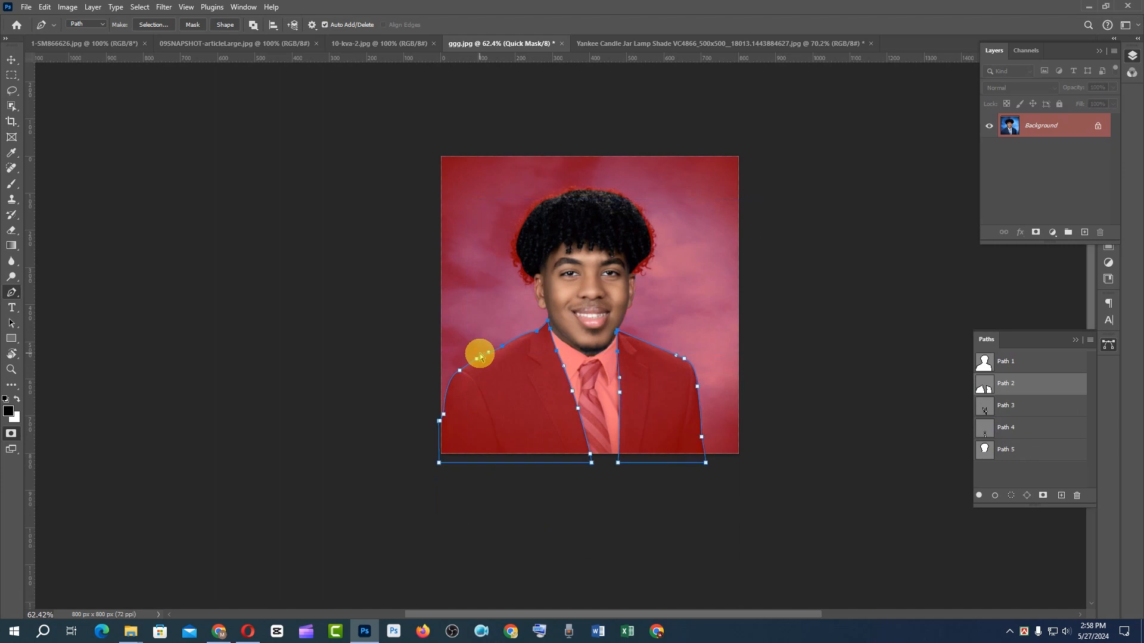
pyautogui.keyDown('ctrl'); pyautogui.click(596, 337); pyautogui.keyUp('ctrl')
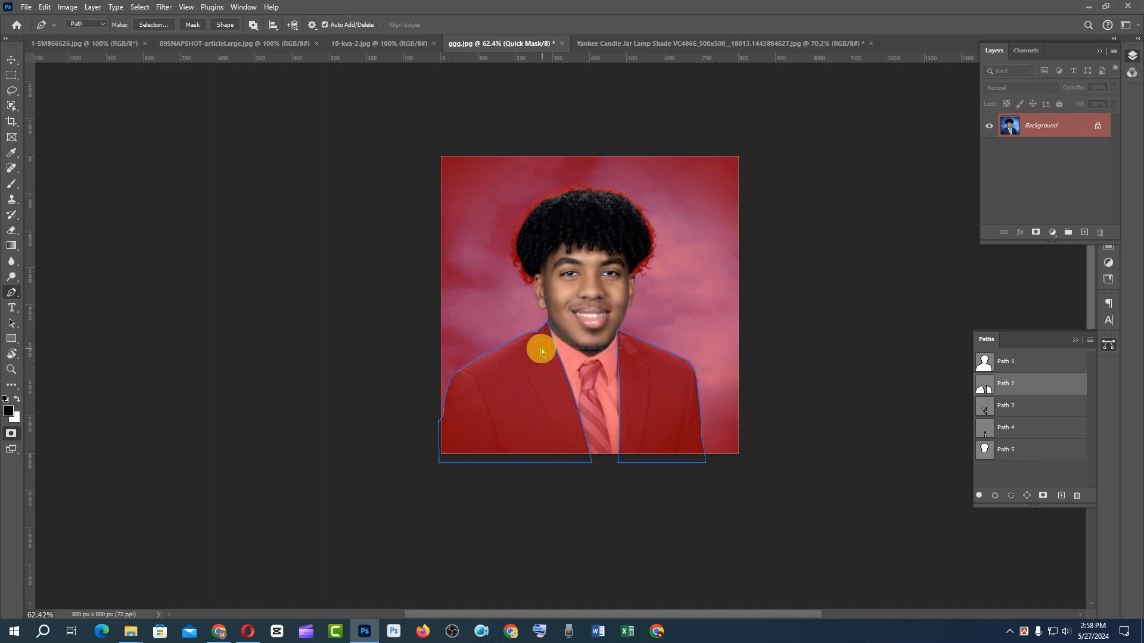
pyautogui.keyDown('ctrl'); pyautogui.click(555, 335); pyautogui.keyUp('ctrl')
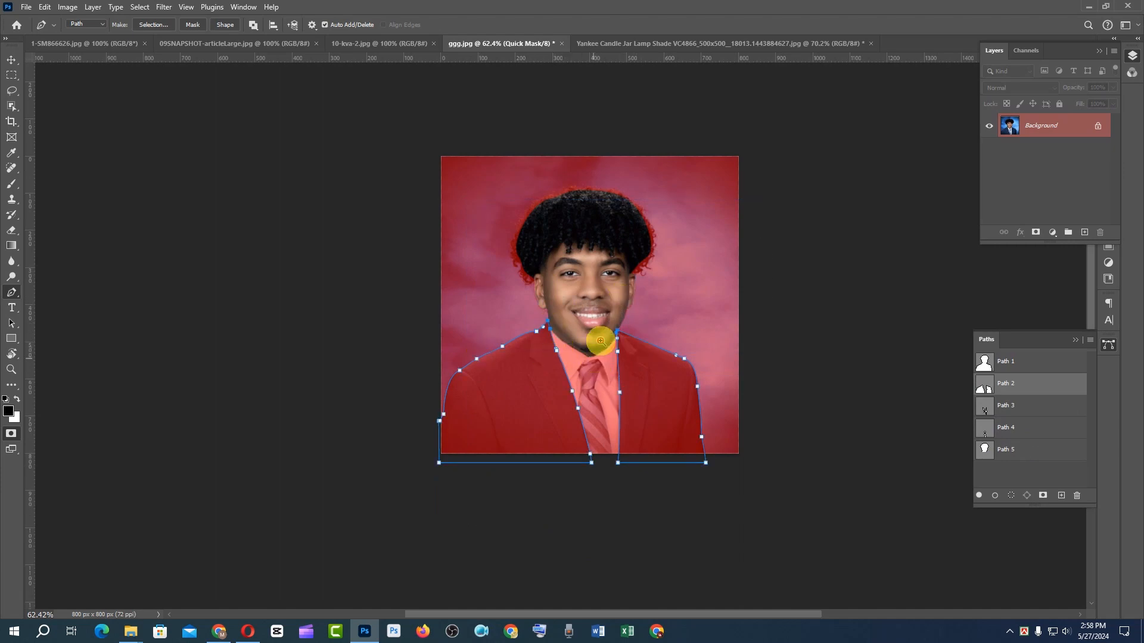
# - Copy the short jacket collar edge on the left side of the neck from Path 2 into Path 5
pyautogui.scroll(5, 600, 340)
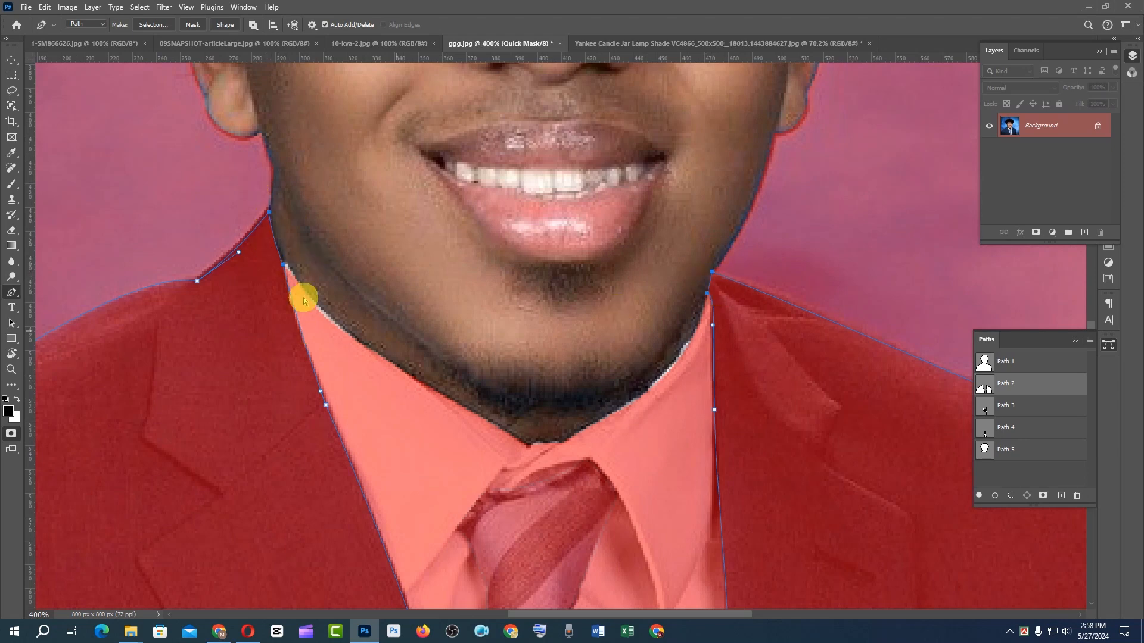
pyautogui.moveTo(300, 242); pyautogui.dragTo(265, 268)
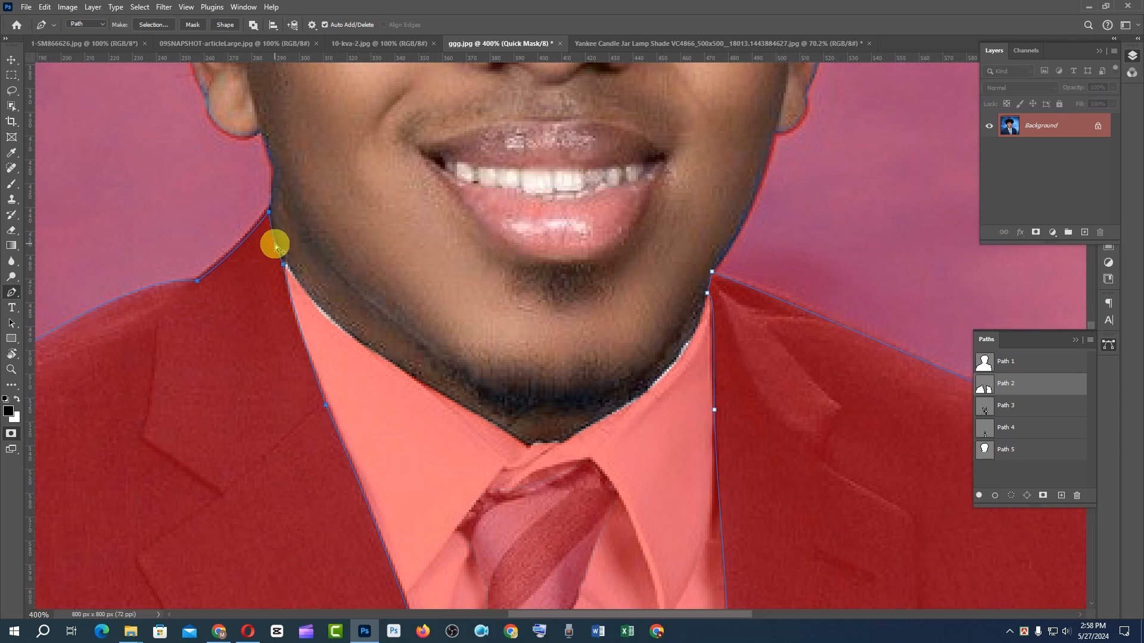
pyautogui.click(1011, 453)
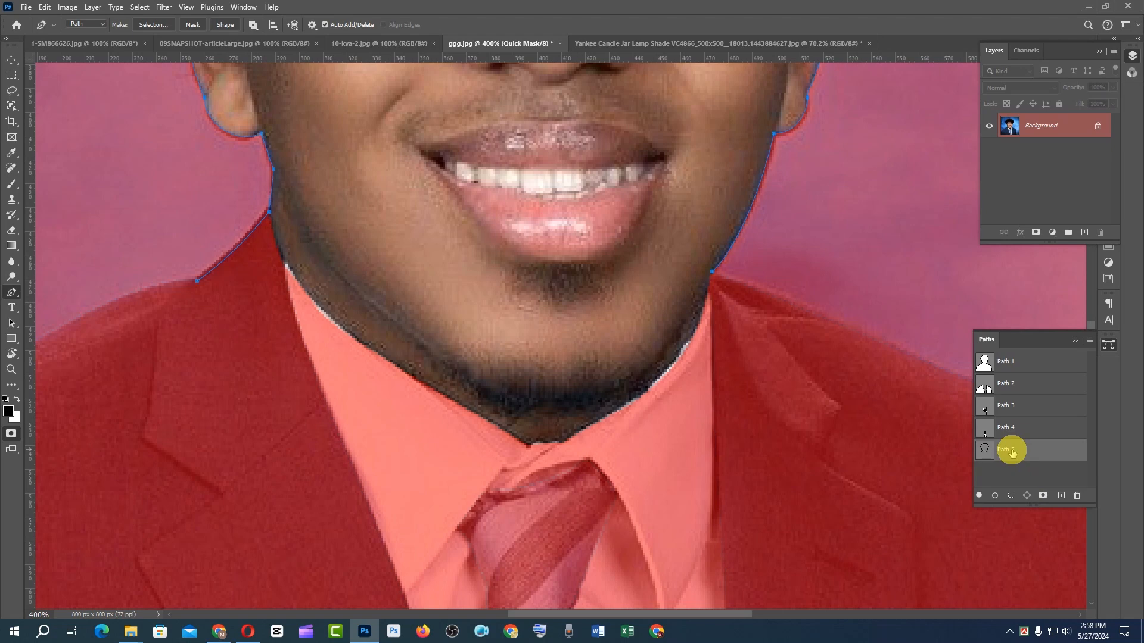
pyautogui.click(1013, 478)
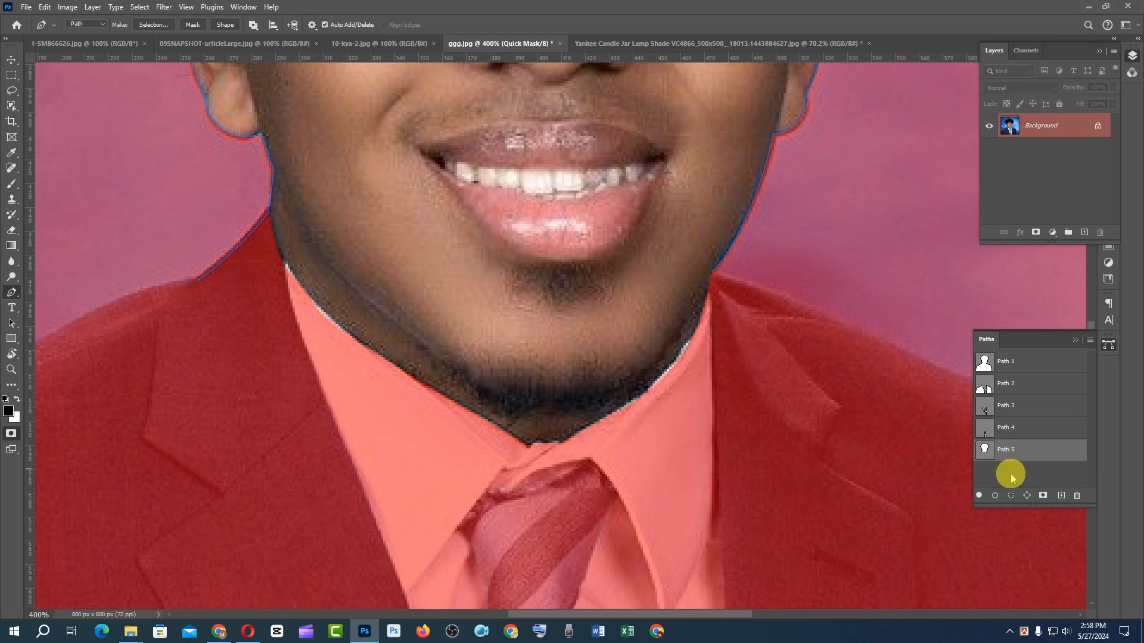
pyautogui.click(1009, 384)
pyautogui.moveTo(291, 233); pyautogui.dragTo(260, 245)
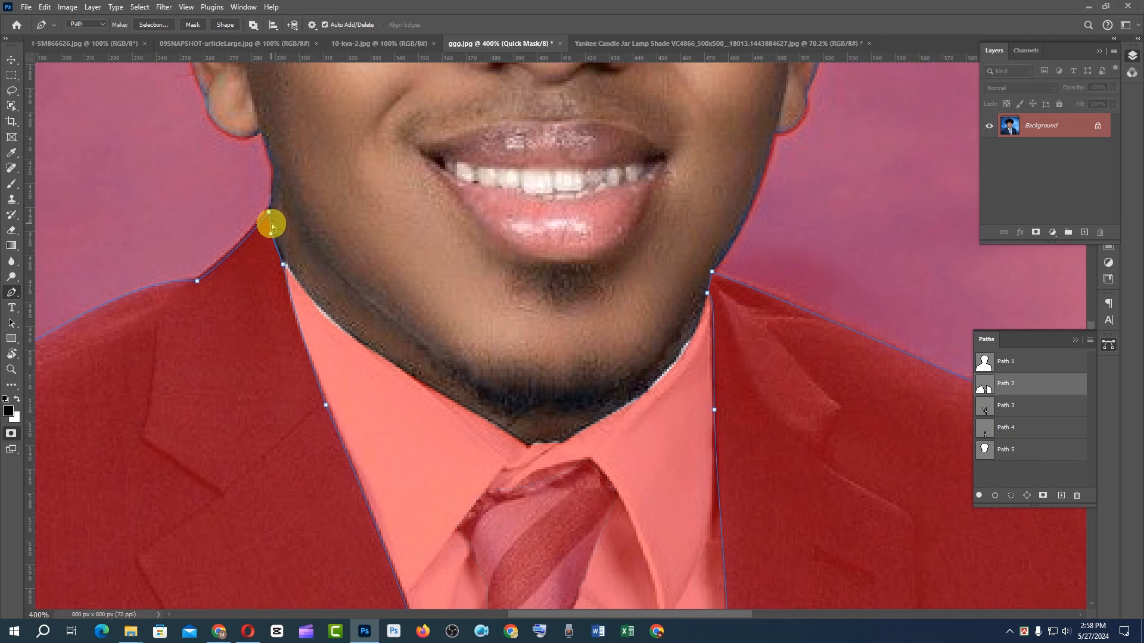
pyautogui.moveTo(283, 226); pyautogui.dragTo(260, 250)
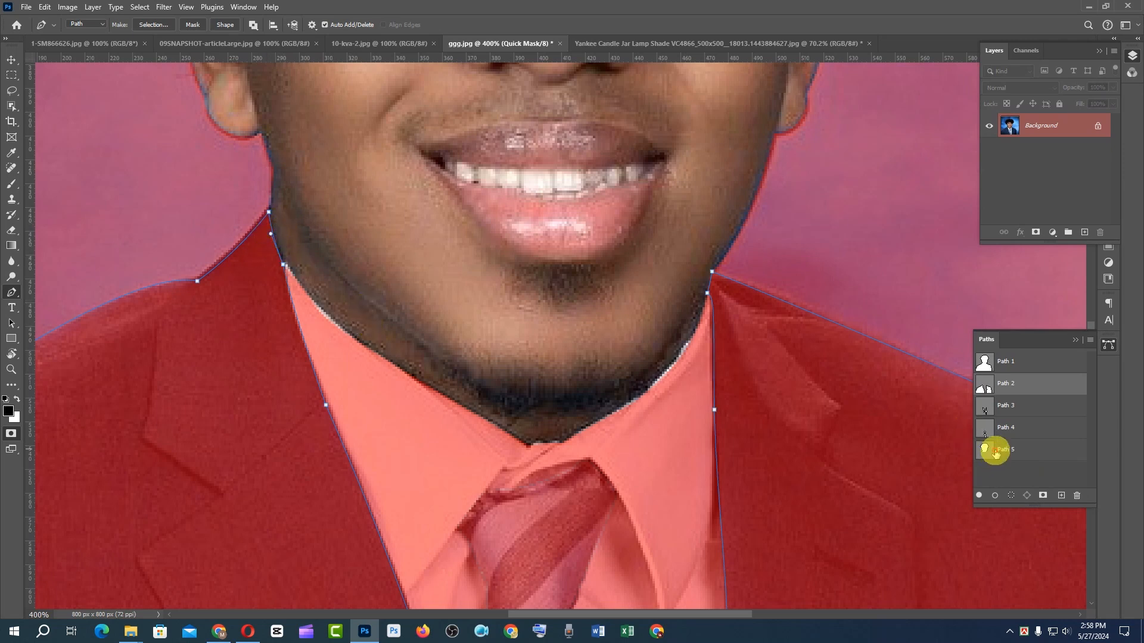
pyautogui.click(996, 452)
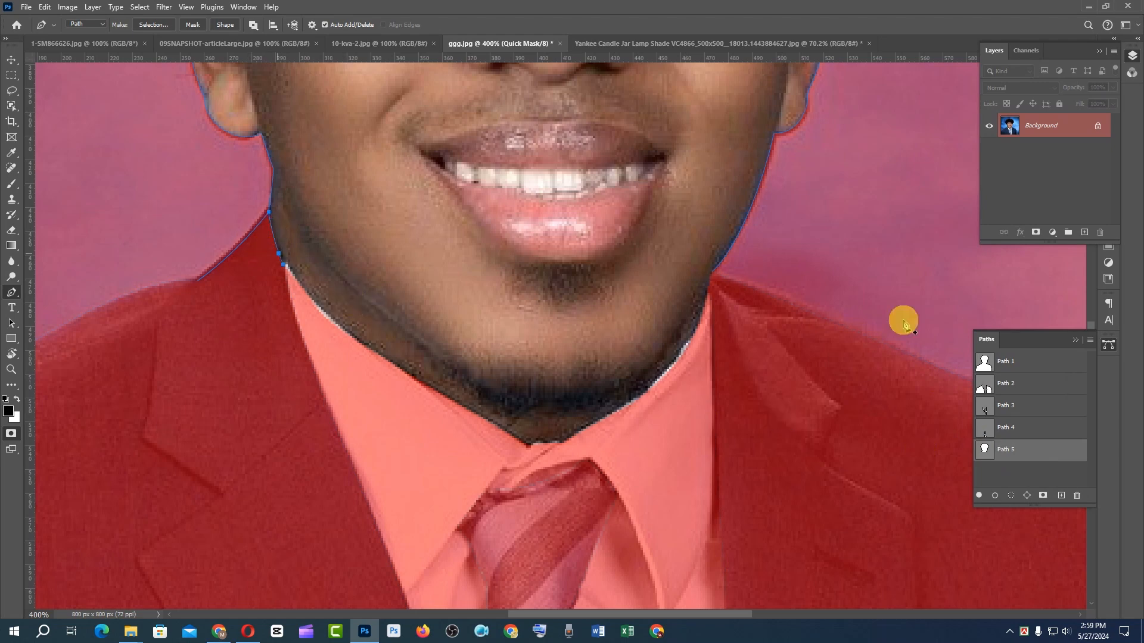
# - Copy the jacket collar edge right of the neck from Path 2 into Path 5 and join it to the head outline
pyautogui.click(1006, 389)
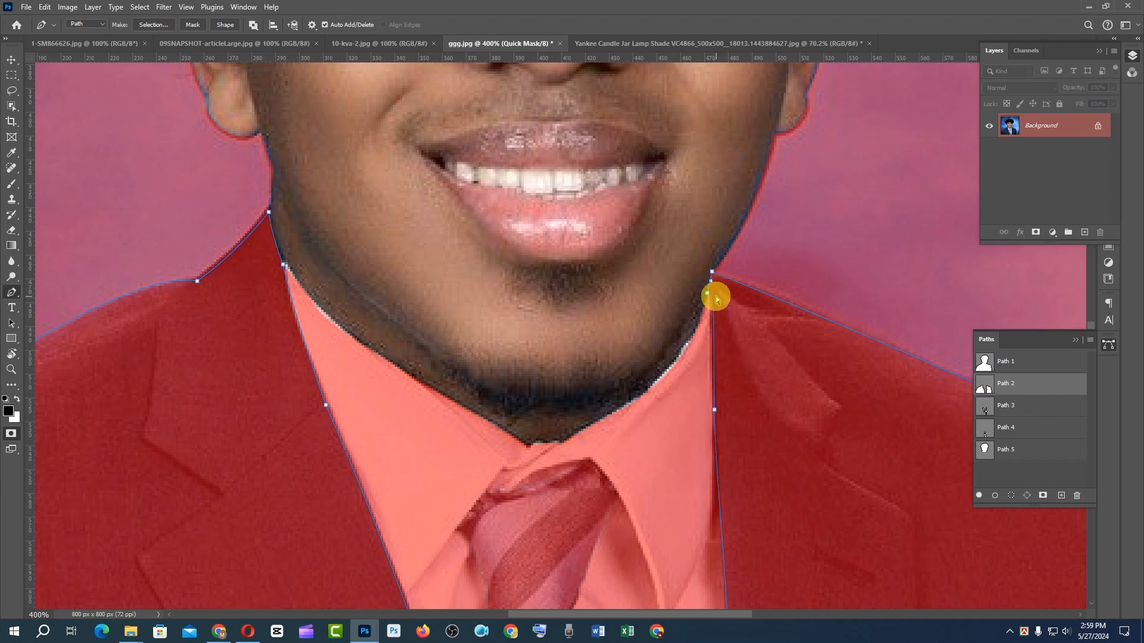
pyautogui.click(1011, 452)
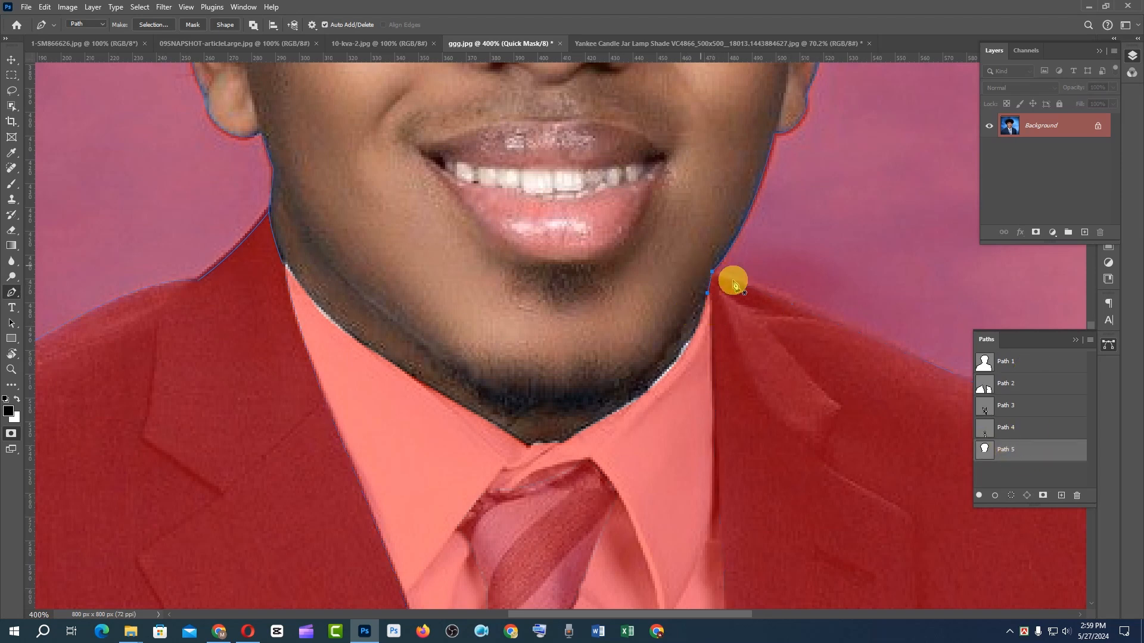
pyautogui.moveTo(709, 273); pyautogui.dragTo(789, 292)
pyautogui.moveTo(692, 253); pyautogui.dragTo(737, 289)
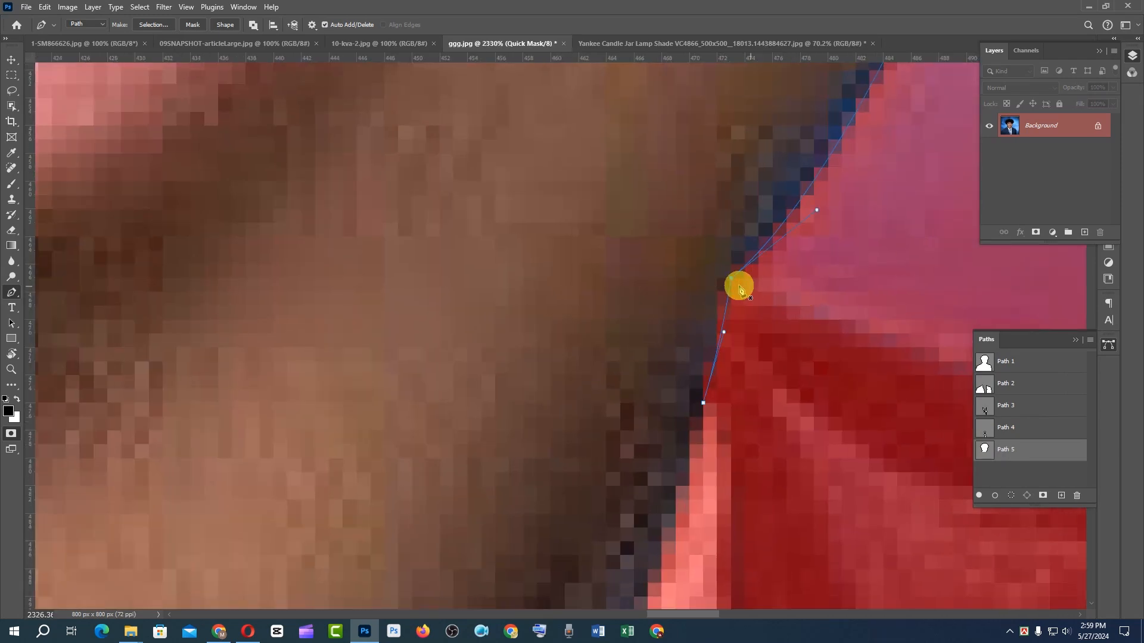
pyautogui.click(591, 292)
pyautogui.click(731, 279)
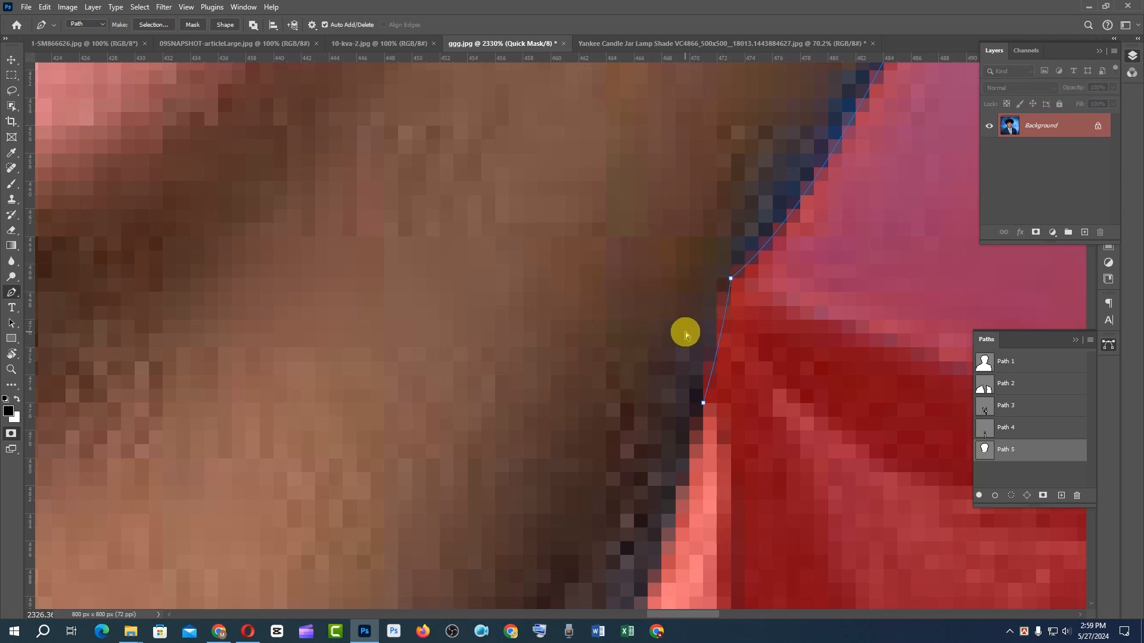
pyautogui.hotkey('ctrl', '0')
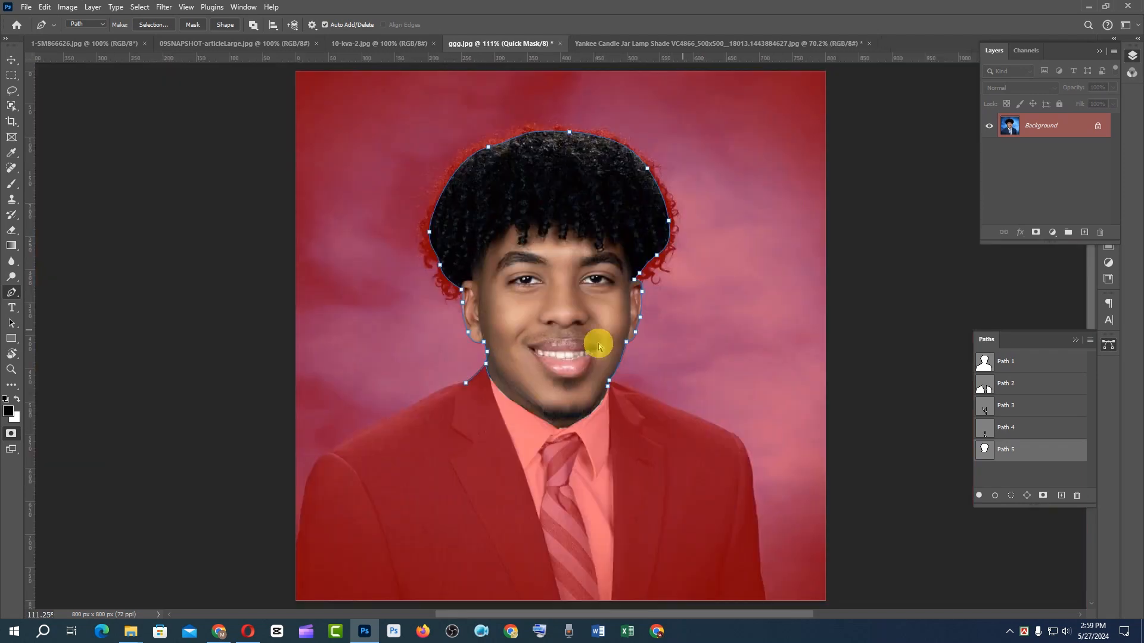
# - Delete the leftover left shoulder segment from the head outline in Path 5
pyautogui.moveTo(507, 375); pyautogui.dragTo(608, 382)
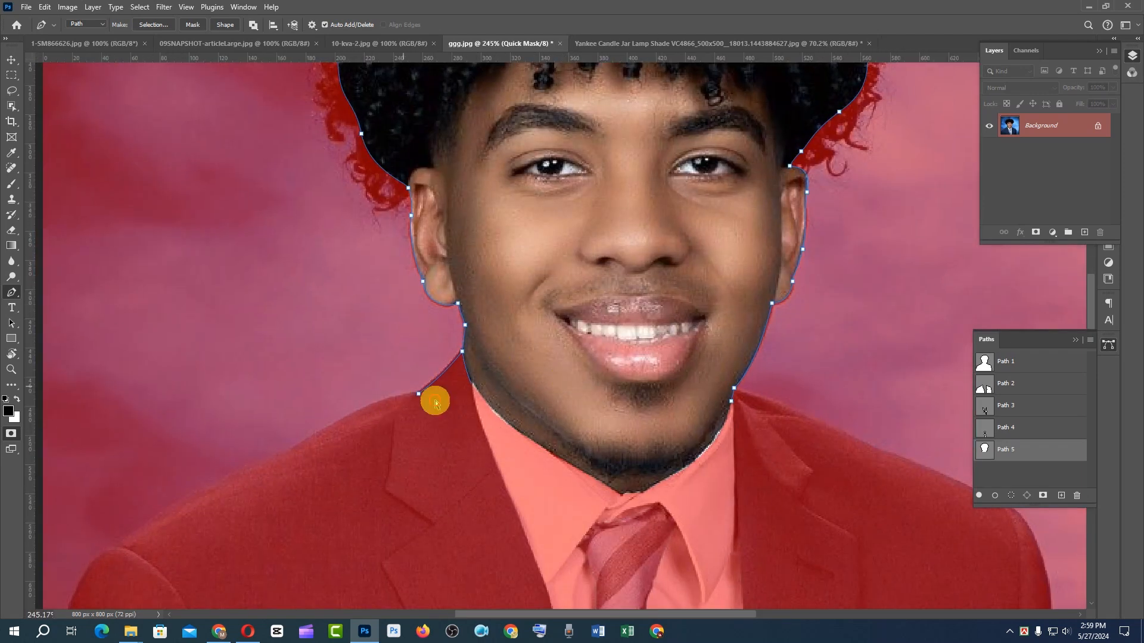
pyautogui.moveTo(436, 408); pyautogui.dragTo(437, 411)
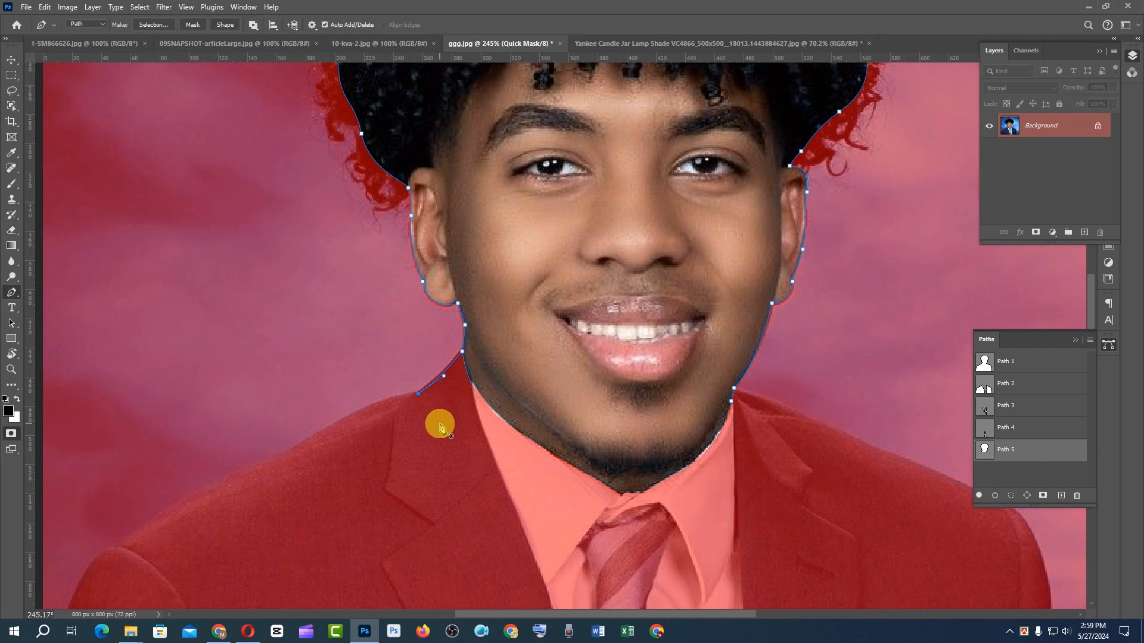
pyautogui.keyDown('ctrl'); pyautogui.click(459, 352); pyautogui.keyUp('ctrl')
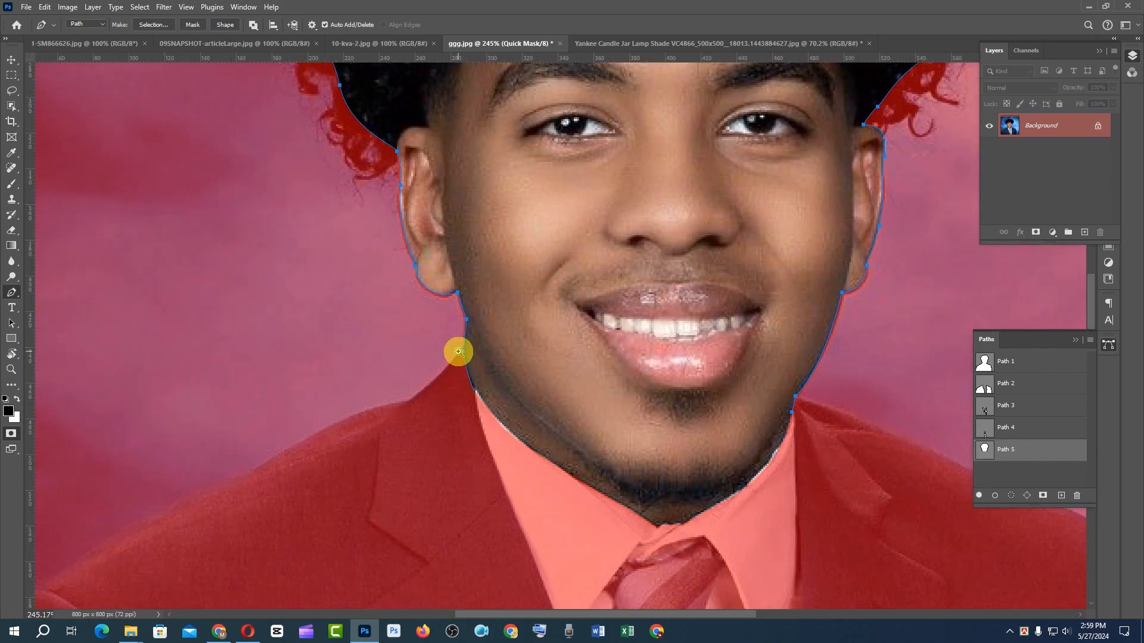
# - Join the copied jacket collar edge to the head outline on the left side of the neck in Path 5
pyautogui.keyDown('ctrl'); pyautogui.click(459, 352); pyautogui.keyUp('ctrl')
pyautogui.keyDown('ctrl'); pyautogui.click(484, 346); pyautogui.keyUp('ctrl')
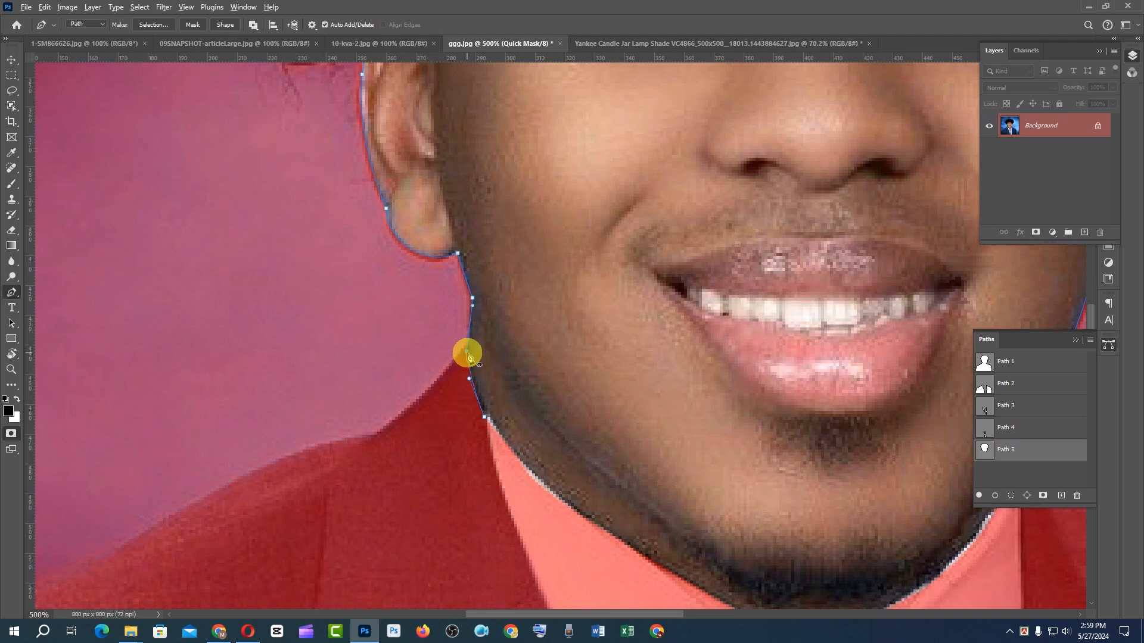
pyautogui.click(467, 352)
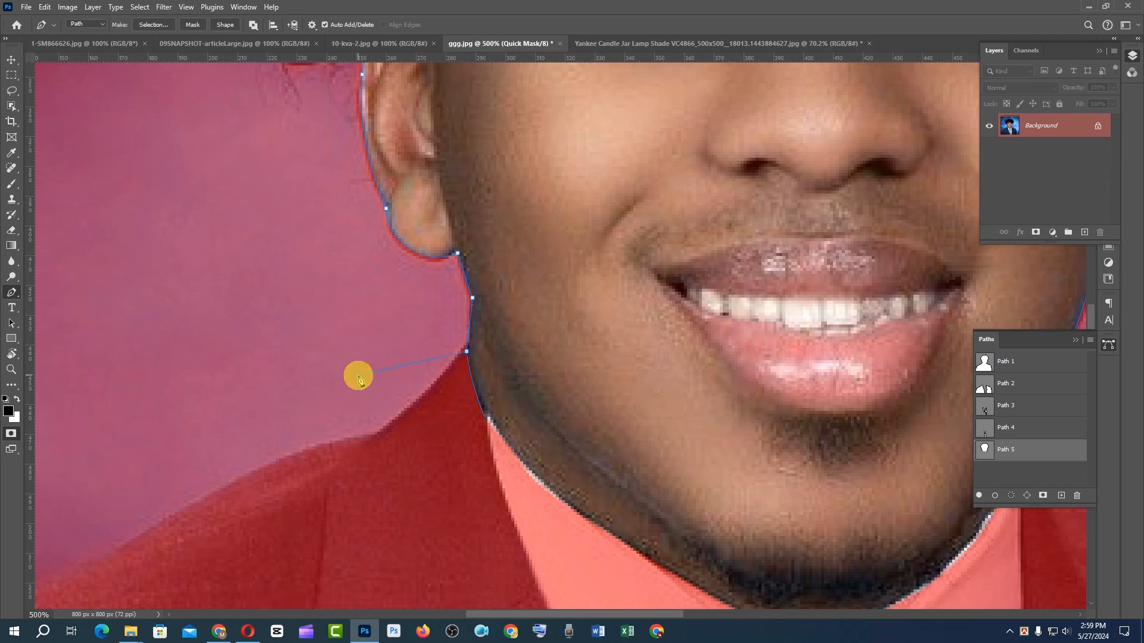
pyautogui.keyDown('ctrl'); pyautogui.click(481, 366); pyautogui.keyUp('ctrl')
pyautogui.moveTo(421, 324); pyautogui.dragTo(409, 423)
pyautogui.click(358, 375)
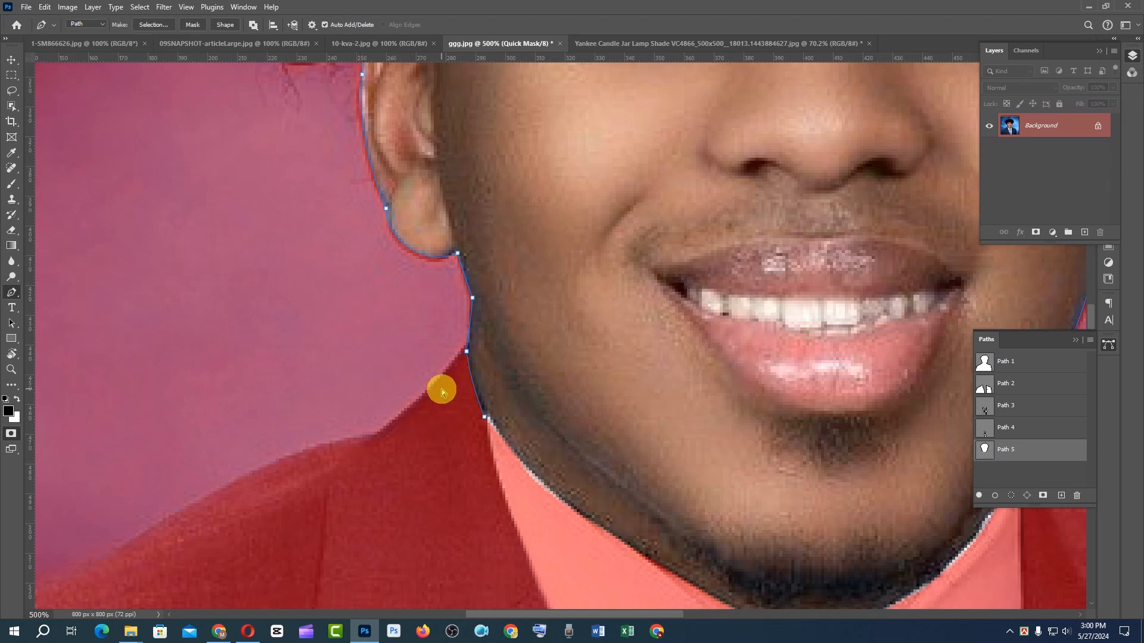
pyautogui.hotkey('ctrl', '0')
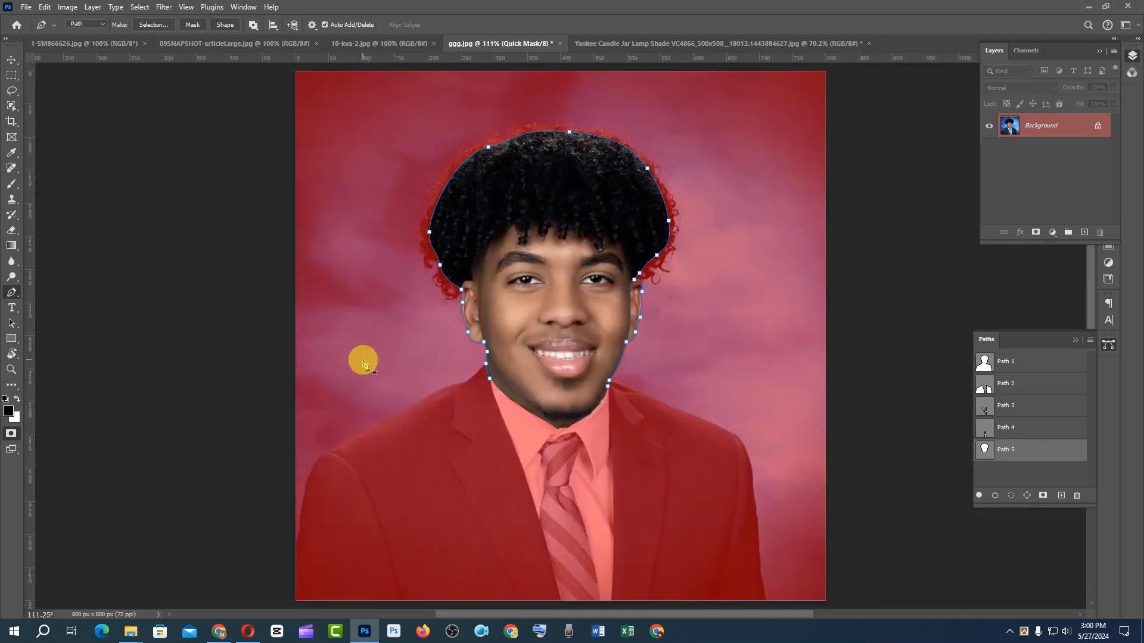
# - Copy the shirt collar edge running under the chin from Path 3 into Path 5
pyautogui.click(1000, 415)
pyautogui.keyDown('ctrl'); pyautogui.click(577, 413); pyautogui.keyUp('ctrl')
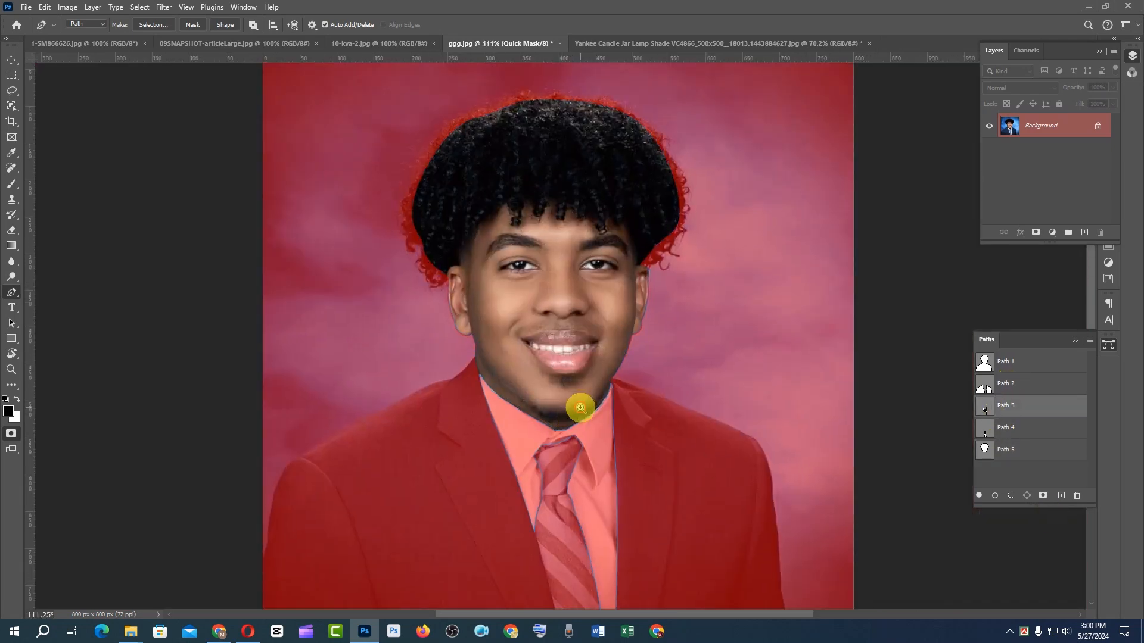
pyautogui.keyDown('ctrl'); pyautogui.click(580, 408); pyautogui.keyUp('ctrl')
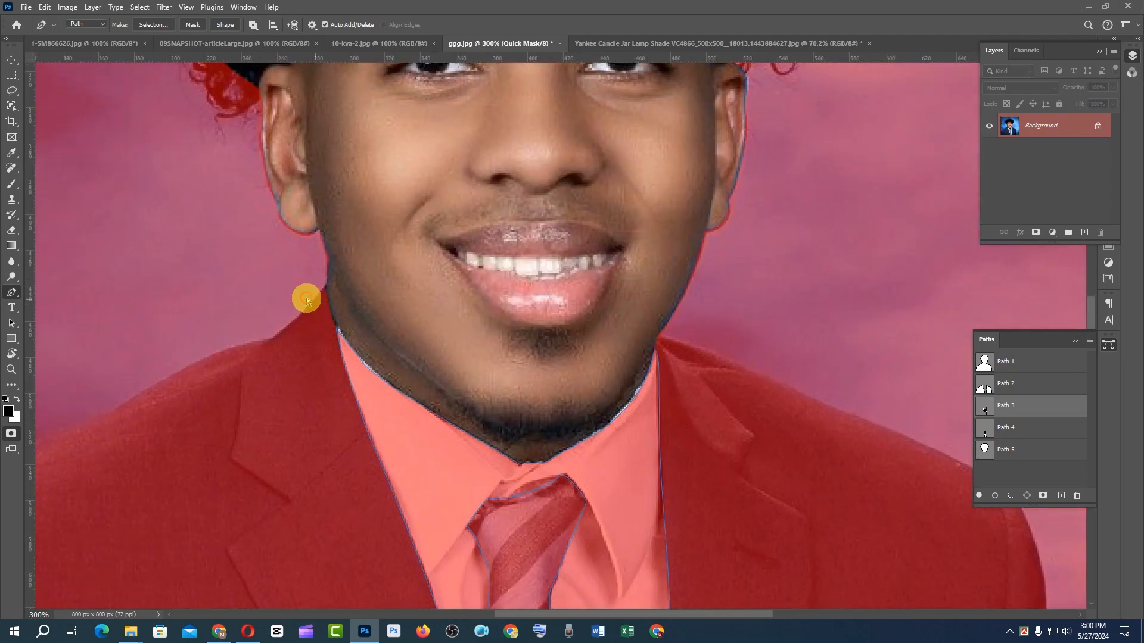
pyautogui.moveTo(307, 298); pyautogui.dragTo(431, 362)
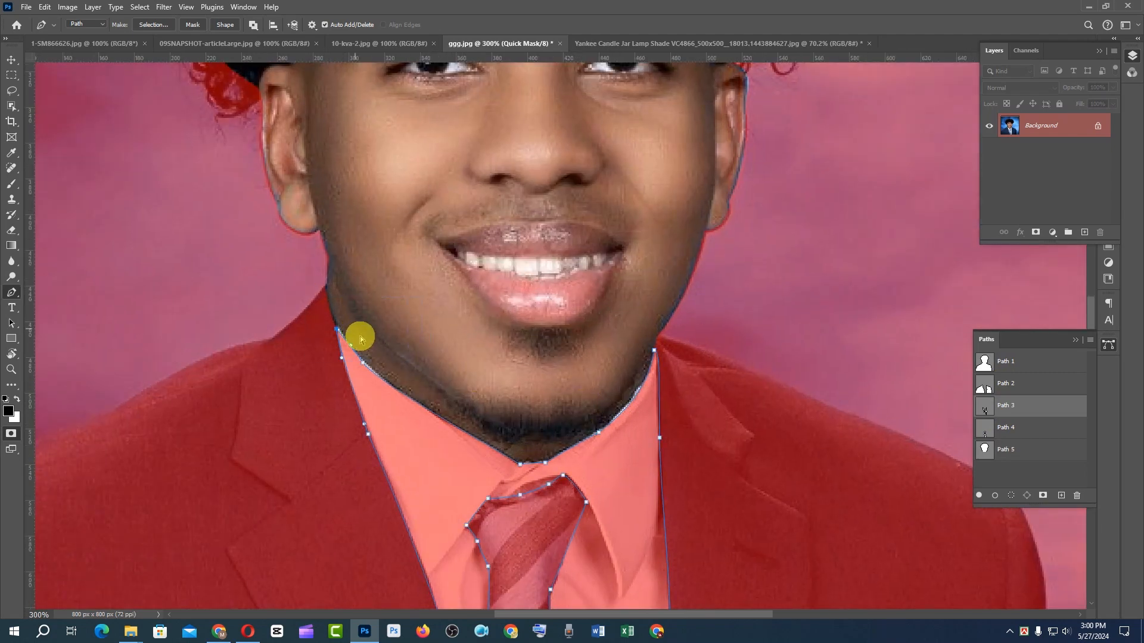
pyautogui.moveTo(354, 332); pyautogui.dragTo(686, 473)
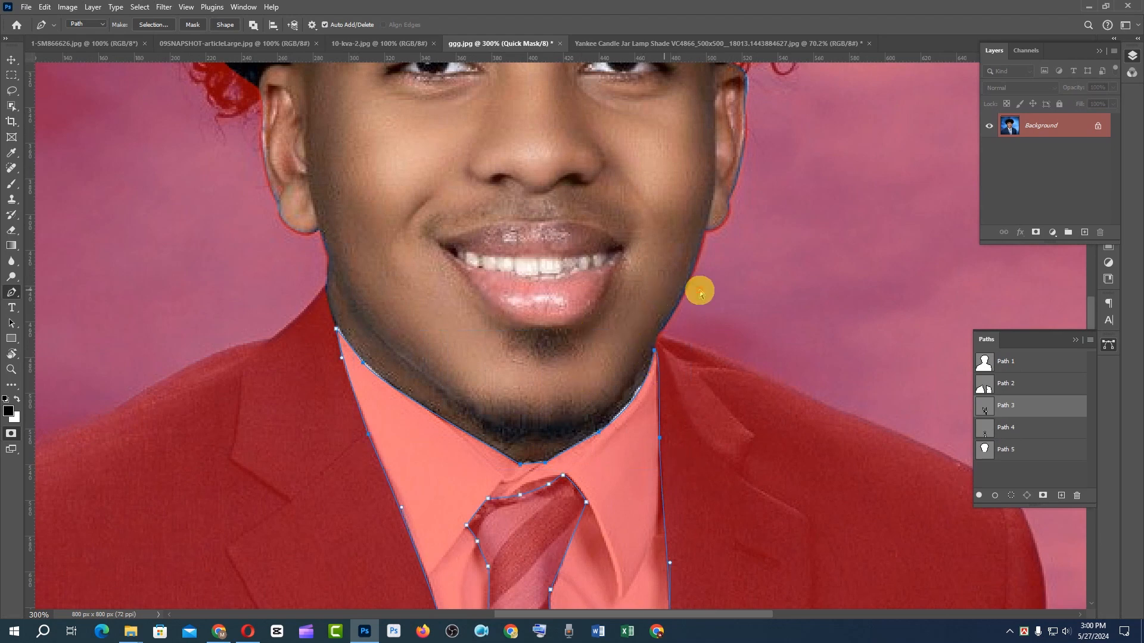
pyautogui.moveTo(699, 287); pyautogui.dragTo(317, 473)
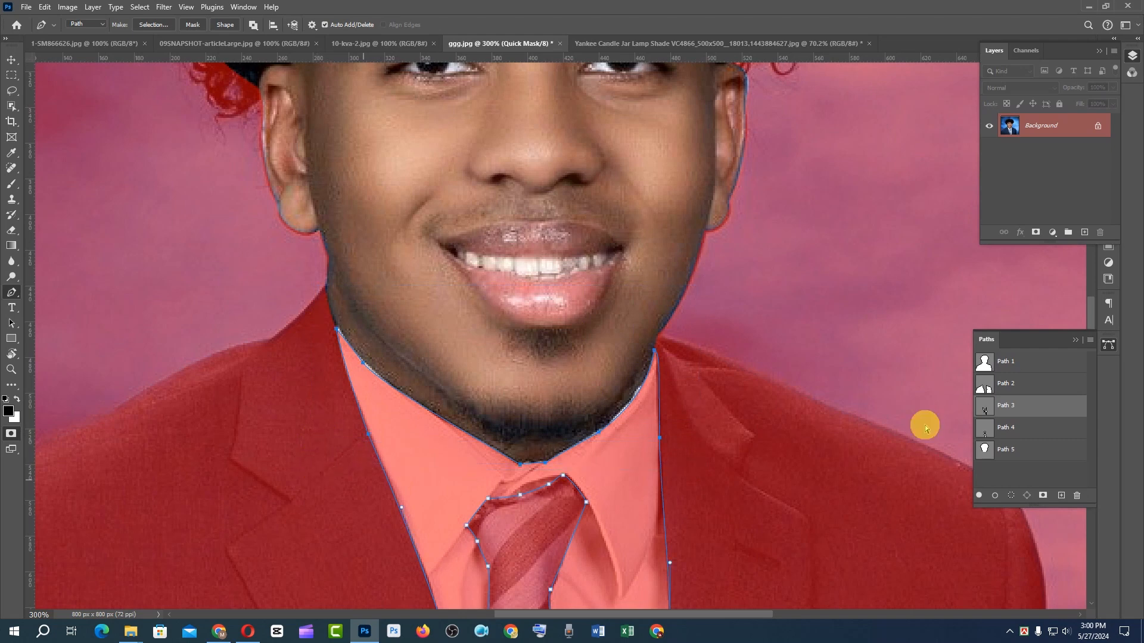
pyautogui.click(984, 456)
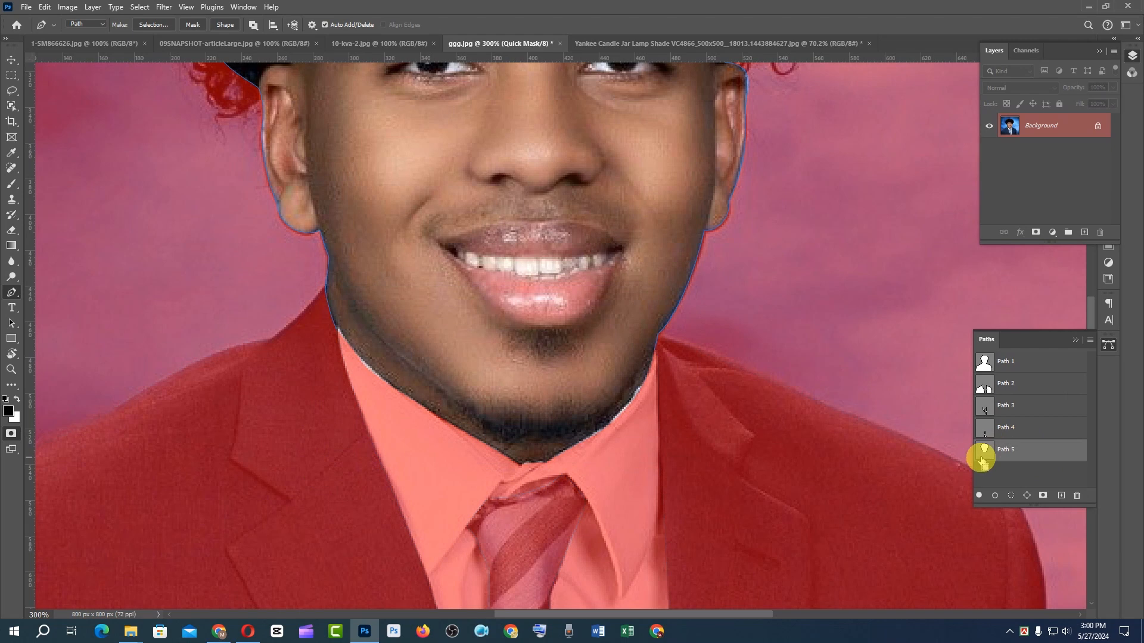
pyautogui.hotkey('ctrl', 'v')
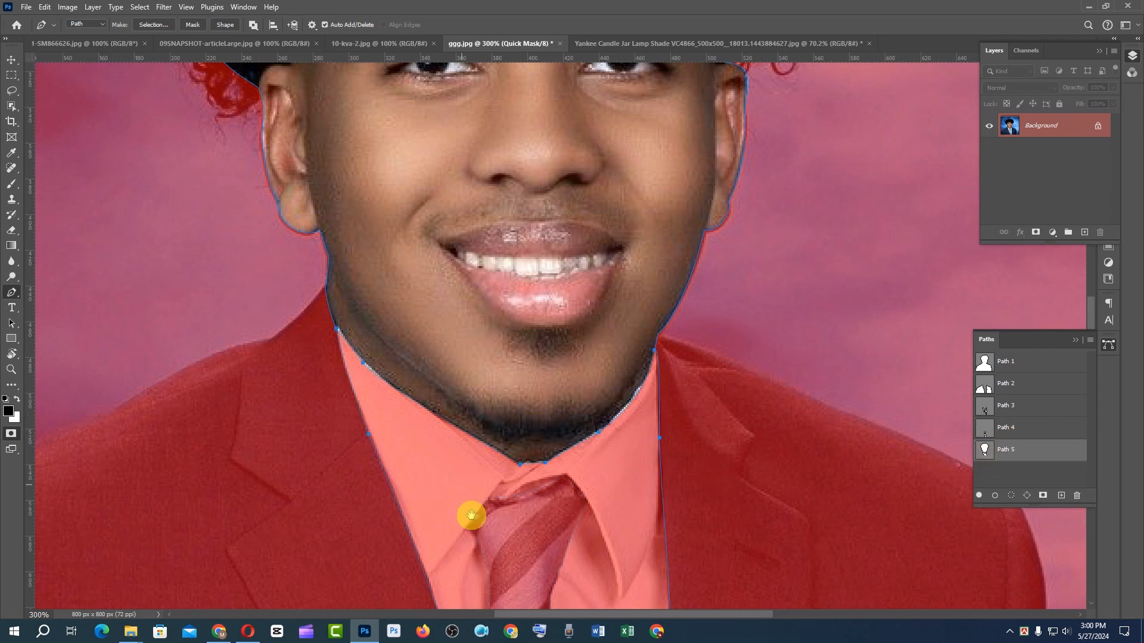
# - Delete the leftover shirt outline segments along both jacket lapels from Path 5
pyautogui.moveTo(533, 504); pyautogui.dragTo(521, 335)
pyautogui.scroll(1, 657, 179)
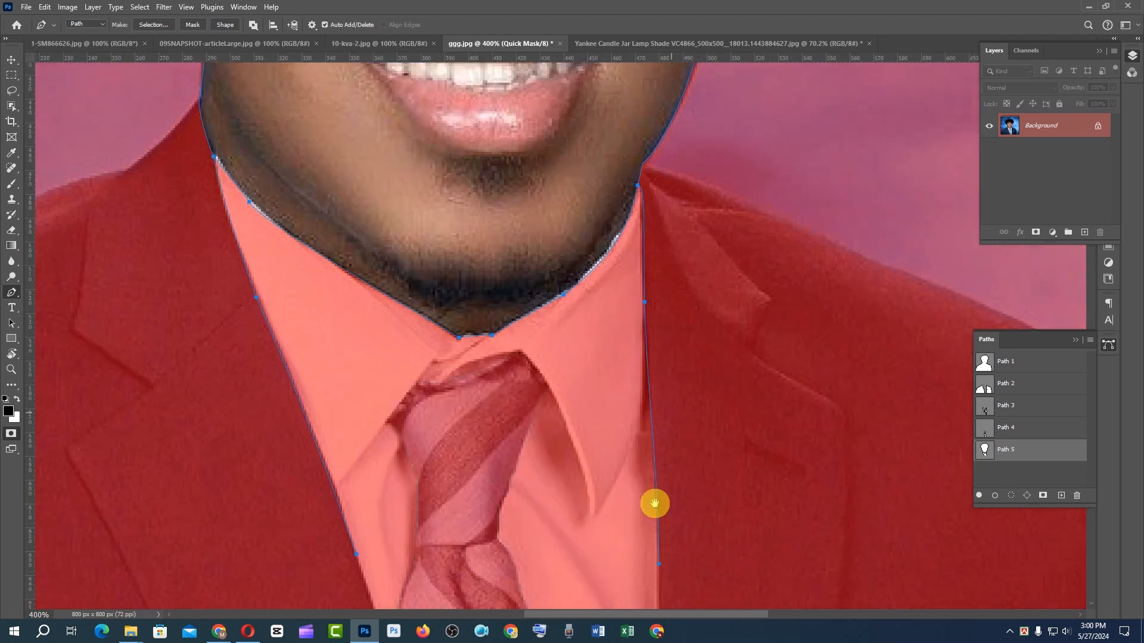
pyautogui.moveTo(727, 275); pyautogui.dragTo(623, 582)
pyautogui.press('Delete')
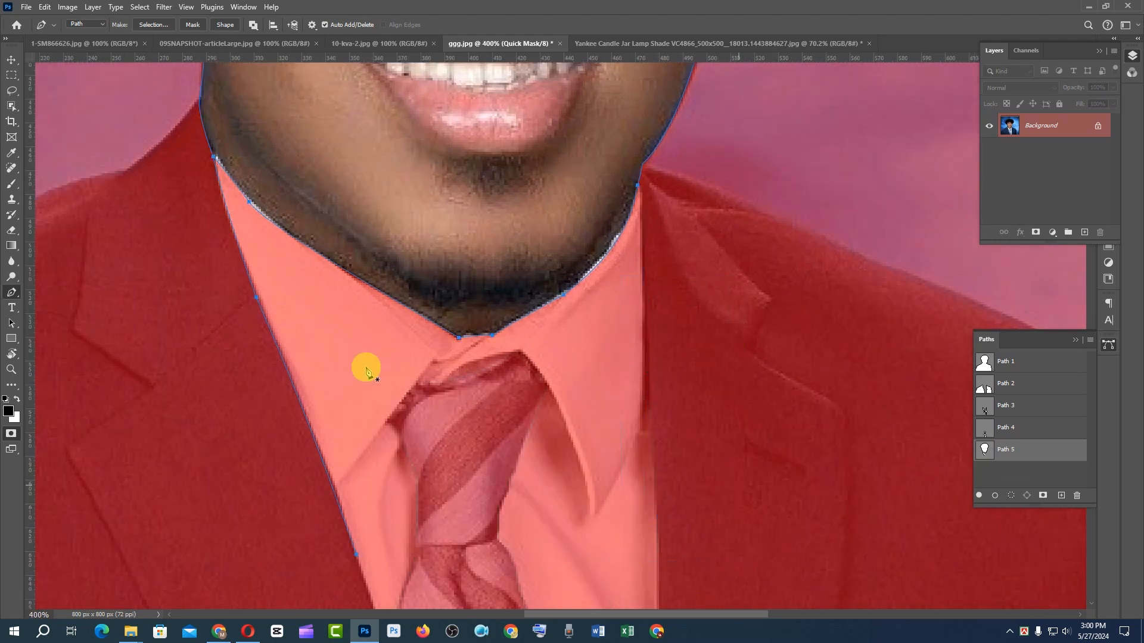
pyautogui.scroll(-1, 357, 365)
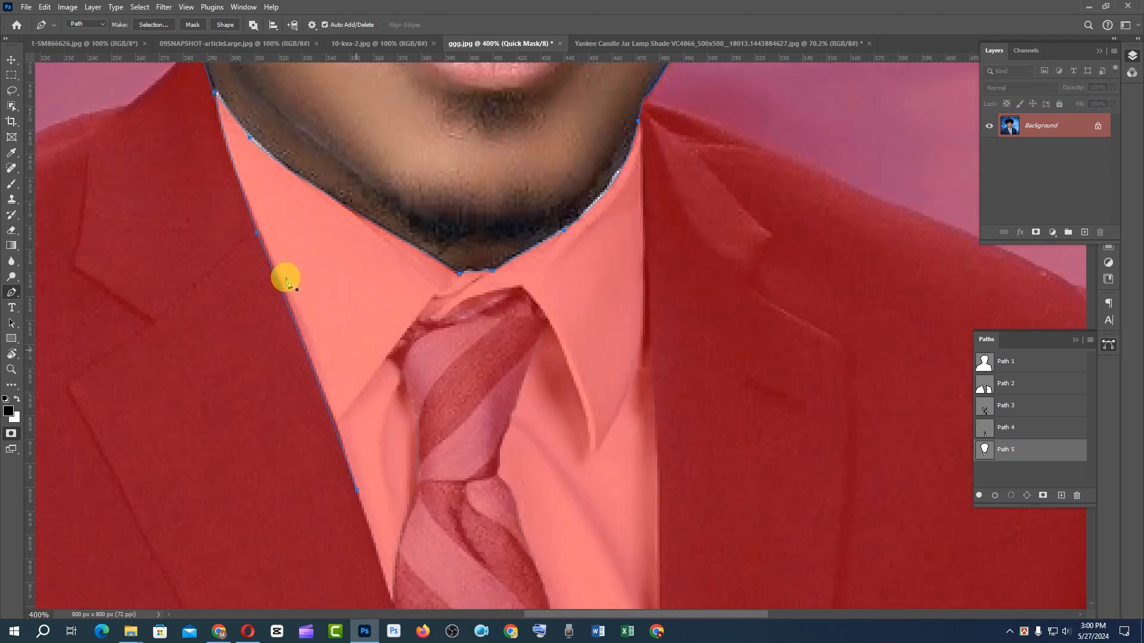
pyautogui.moveTo(230, 233); pyautogui.dragTo(375, 553)
pyautogui.press('Delete')
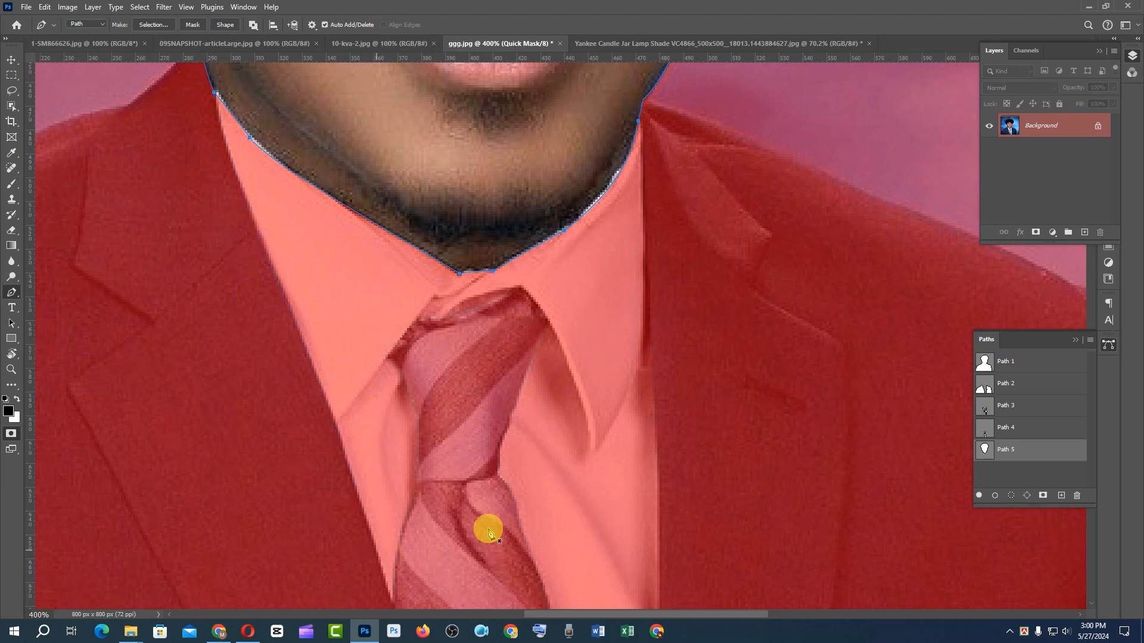
# - Join the copied shirt collar edge to the head outline at the left collar corner in Path 5
pyautogui.moveTo(263, 179); pyautogui.dragTo(333, 372)
pyautogui.moveTo(307, 319); pyautogui.dragTo(348, 275)
pyautogui.moveTo(347, 213); pyautogui.dragTo(174, 380)
pyautogui.moveTo(391, 251); pyautogui.dragTo(386, 332)
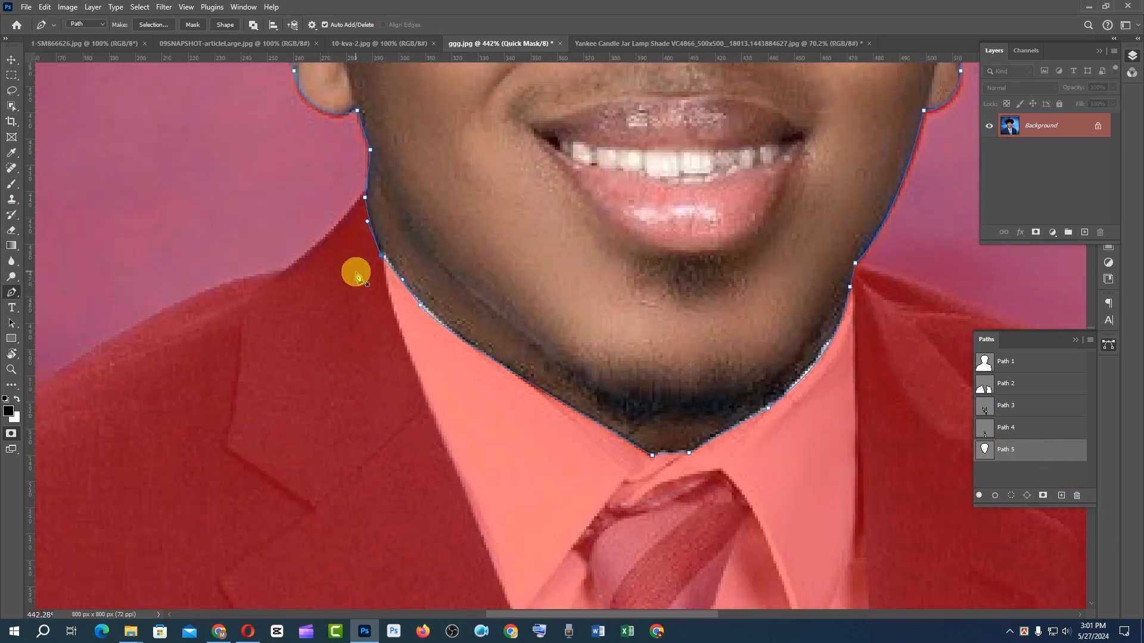
pyautogui.click(381, 256)
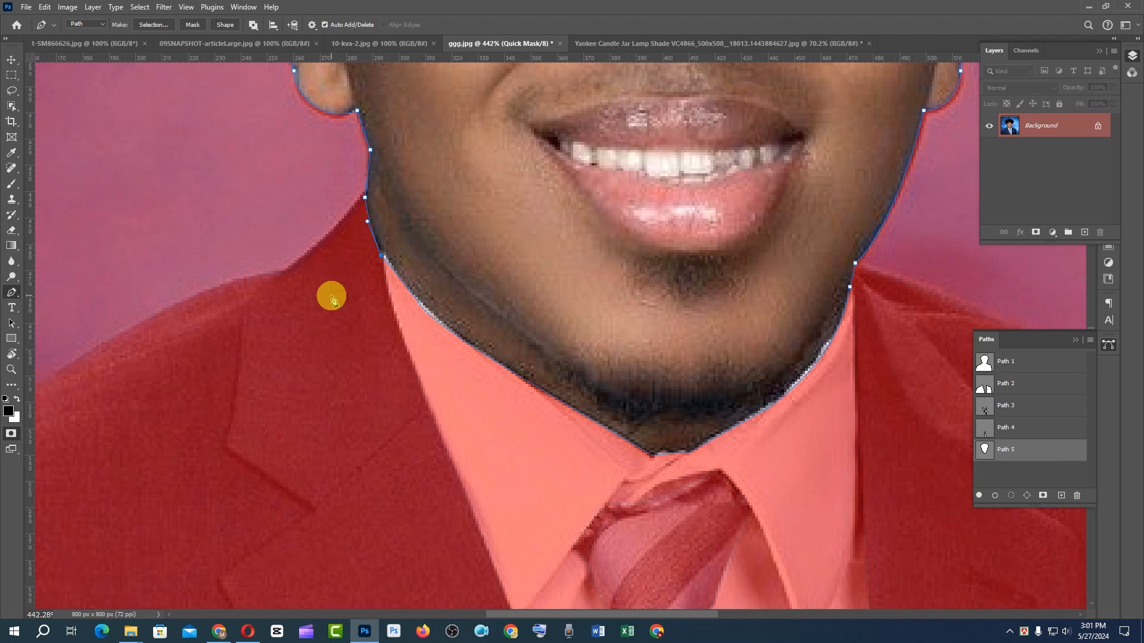
pyautogui.moveTo(332, 298); pyautogui.dragTo(331, 295)
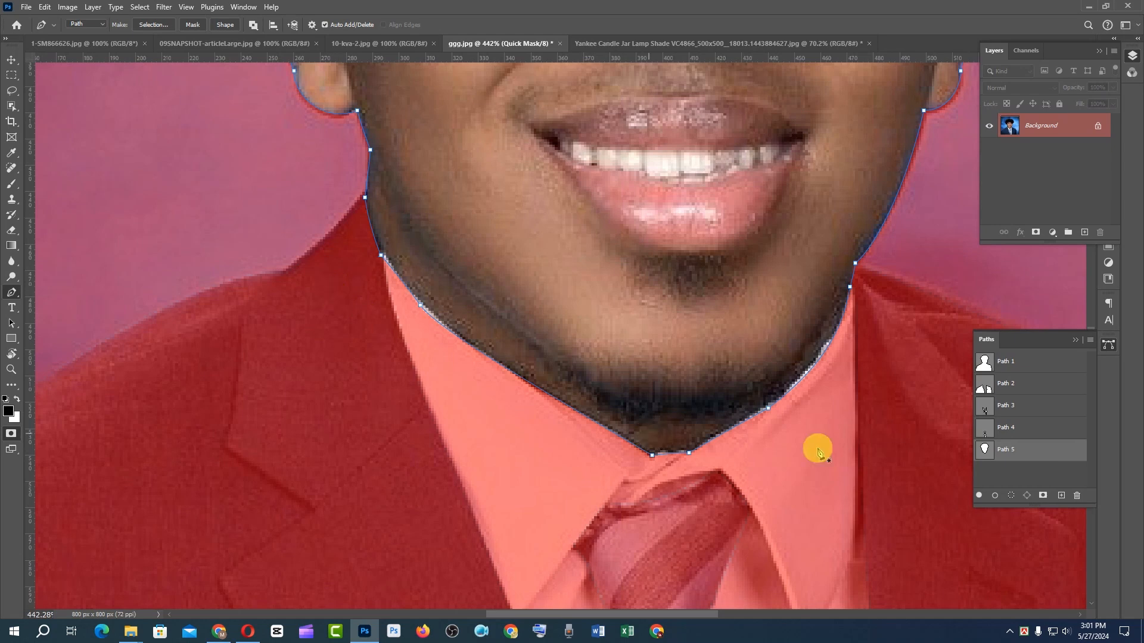
# - Join the shirt collar edge to the head outline at the right collar corner, closing Path 5
pyautogui.moveTo(838, 432); pyautogui.dragTo(696, 435)
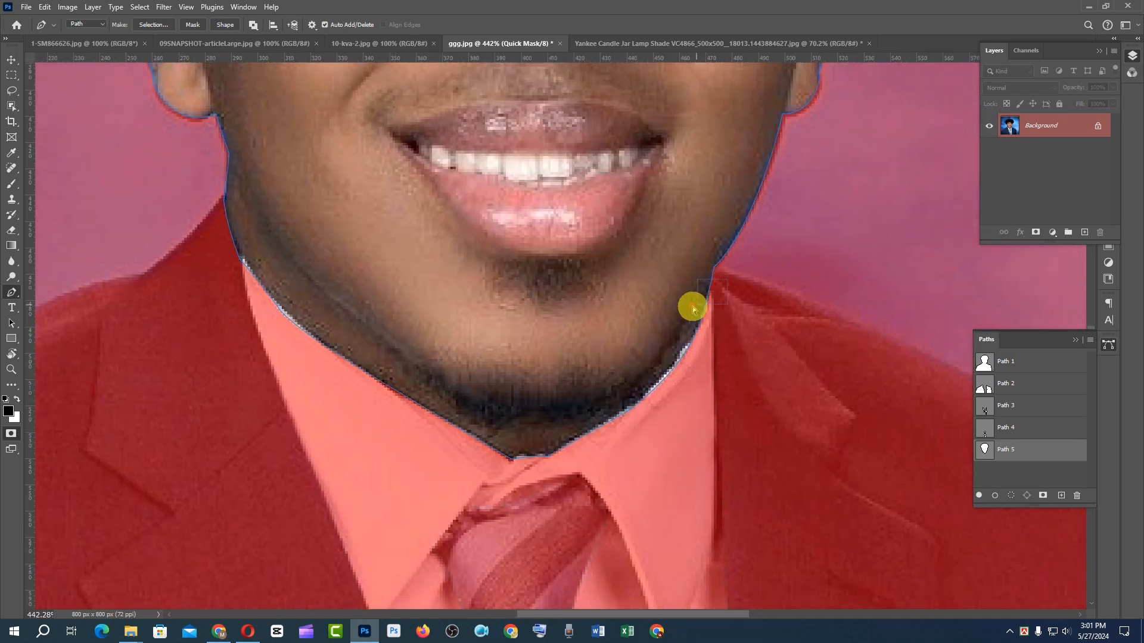
pyautogui.keyDown('ctrl'); pyautogui.click(709, 290); pyautogui.keyUp('ctrl')
pyautogui.click(851, 302)
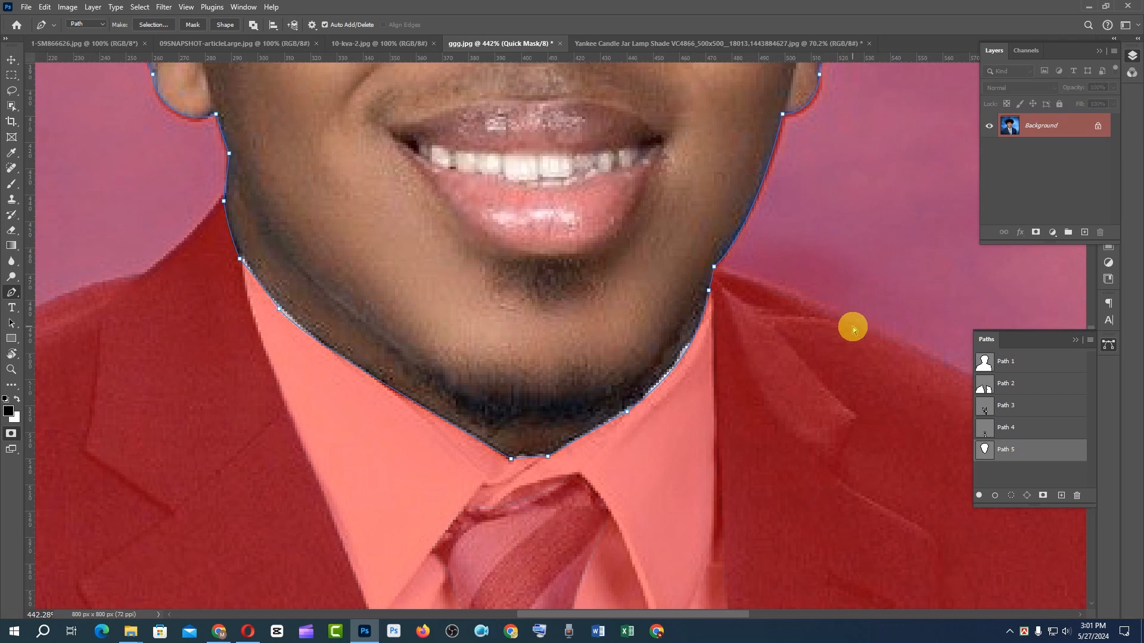
pyautogui.hotkey('ctrl', '0')
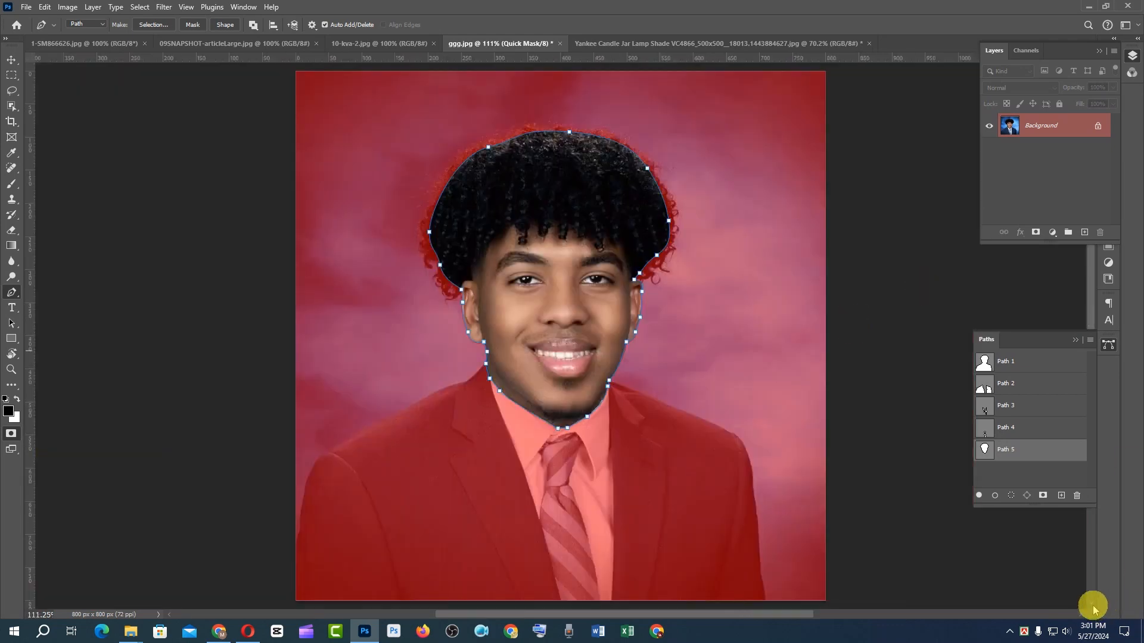
# - Load Path 5 as a selection, check the head's coverage in Quick Mask, and deselect
pyautogui.press('q')
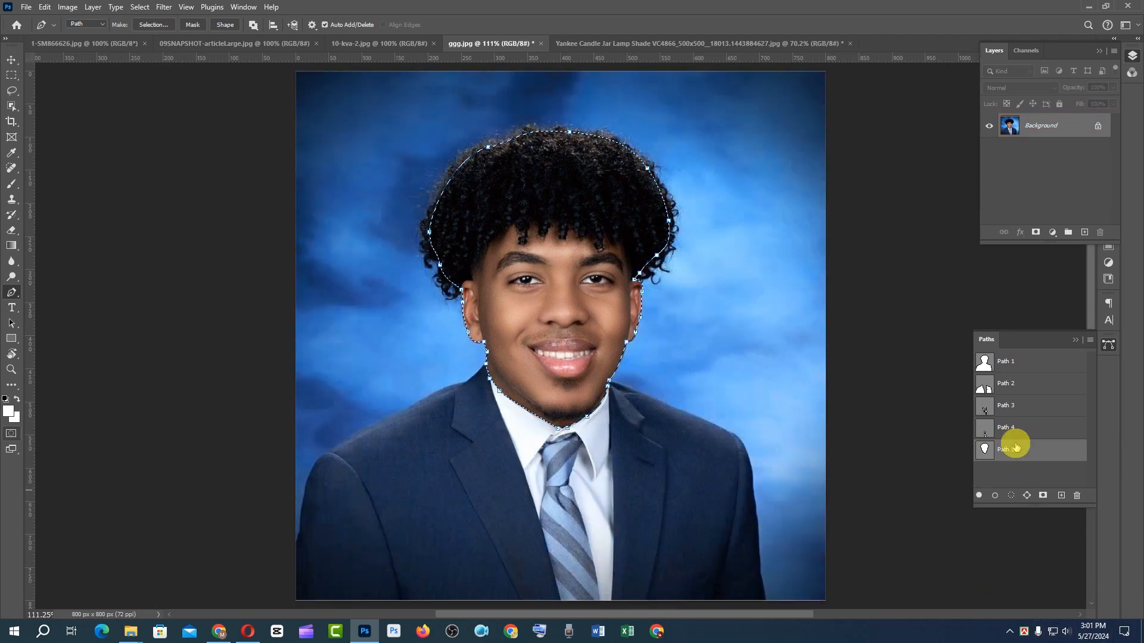
pyautogui.keyDown('ctrl'); pyautogui.click(981, 451); pyautogui.keyUp('ctrl')
pyautogui.press('q')
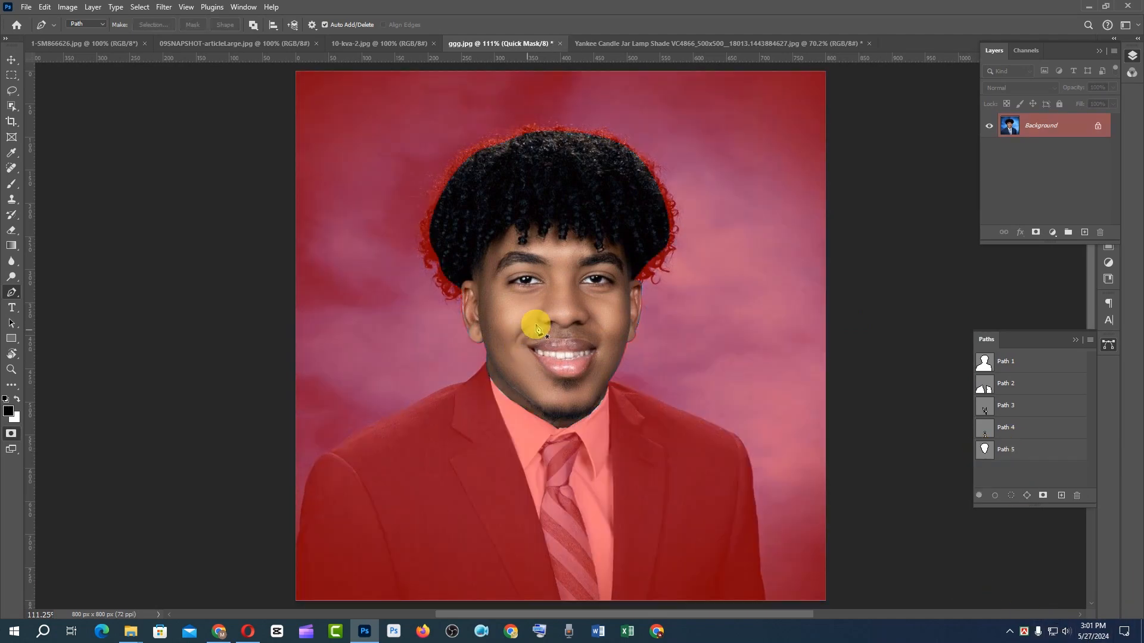
pyautogui.press('q')
pyautogui.press('q')
pyautogui.press('q')
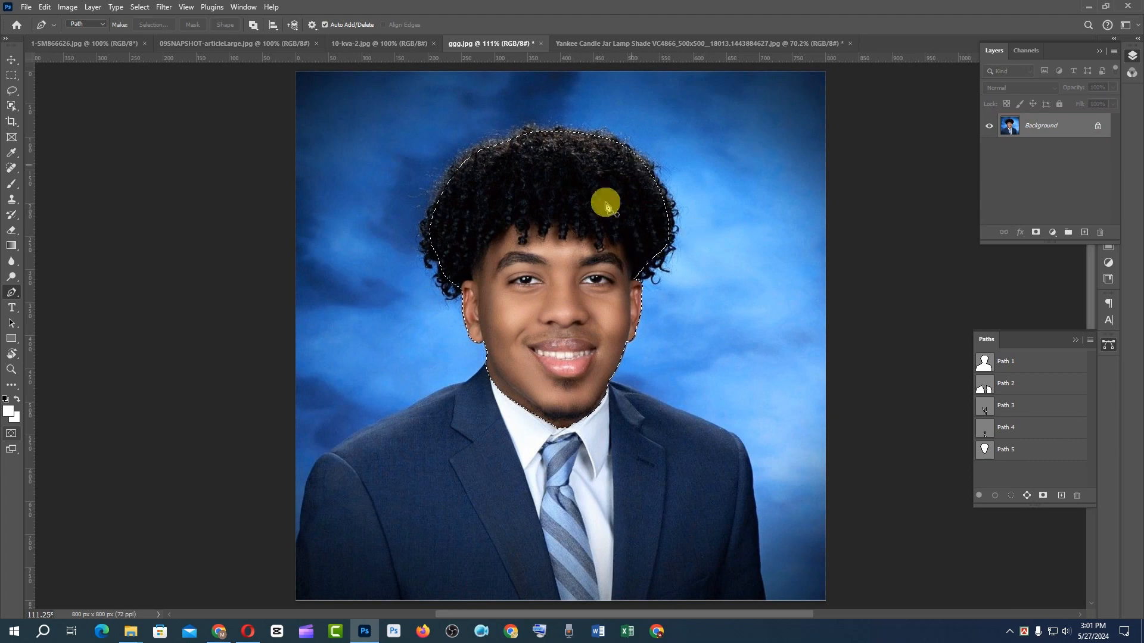
pyautogui.press('q')
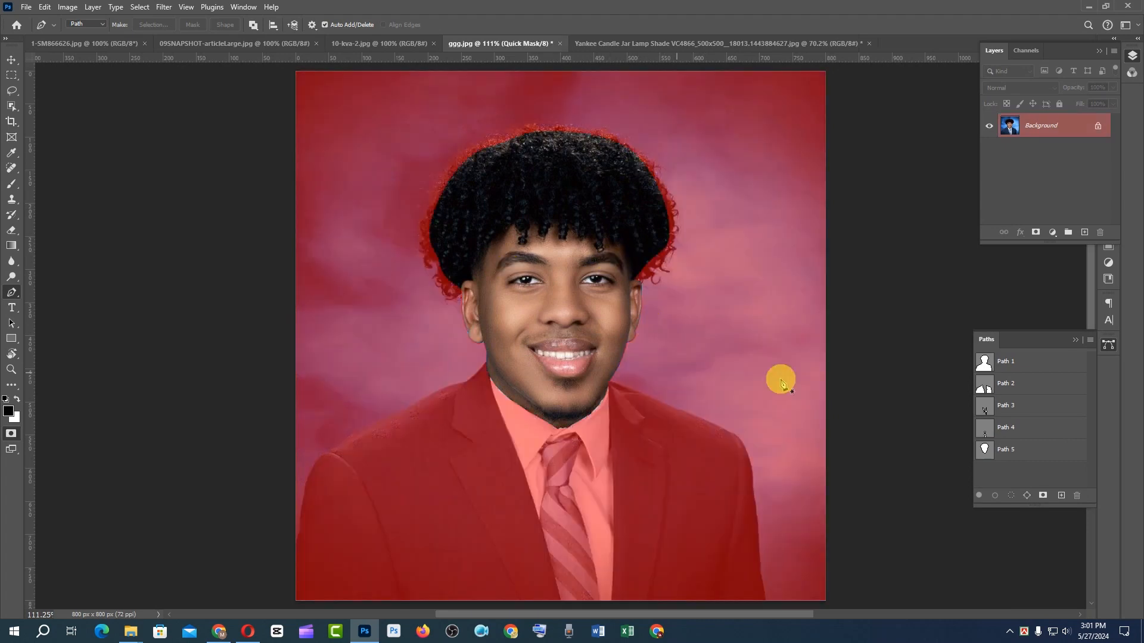
pyautogui.press('q')
pyautogui.hotkey('ctrl', 'd')
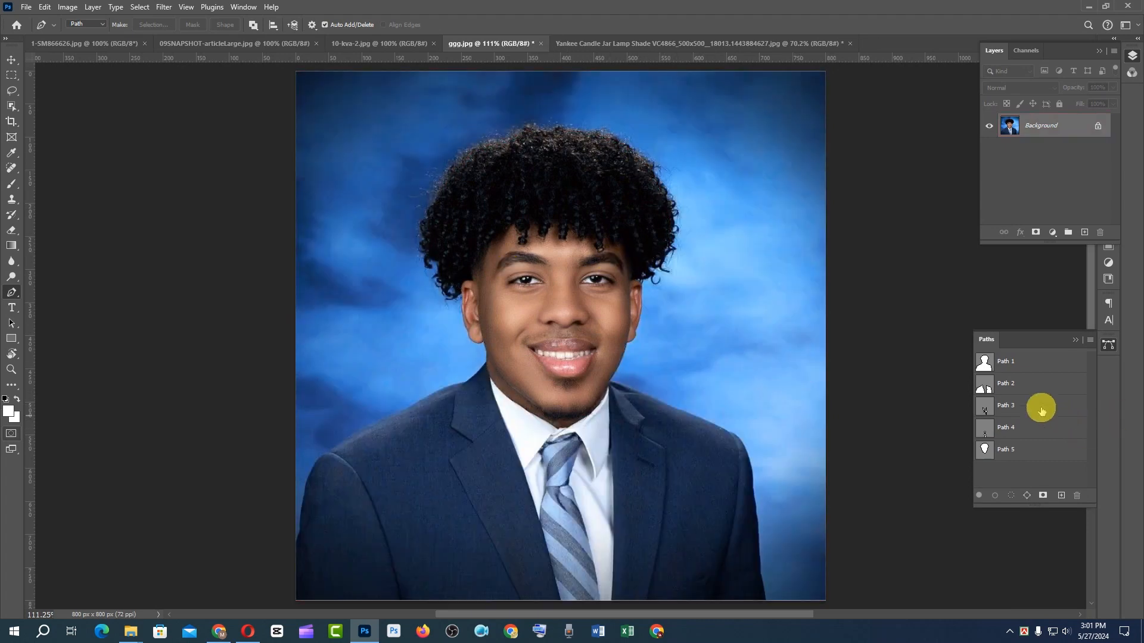
# - Load Paths 1, 2 and 3 as selections one at a time and check each in Quick Mask
pyautogui.keyDown('ctrl'); pyautogui.click(984, 364); pyautogui.keyUp('ctrl')
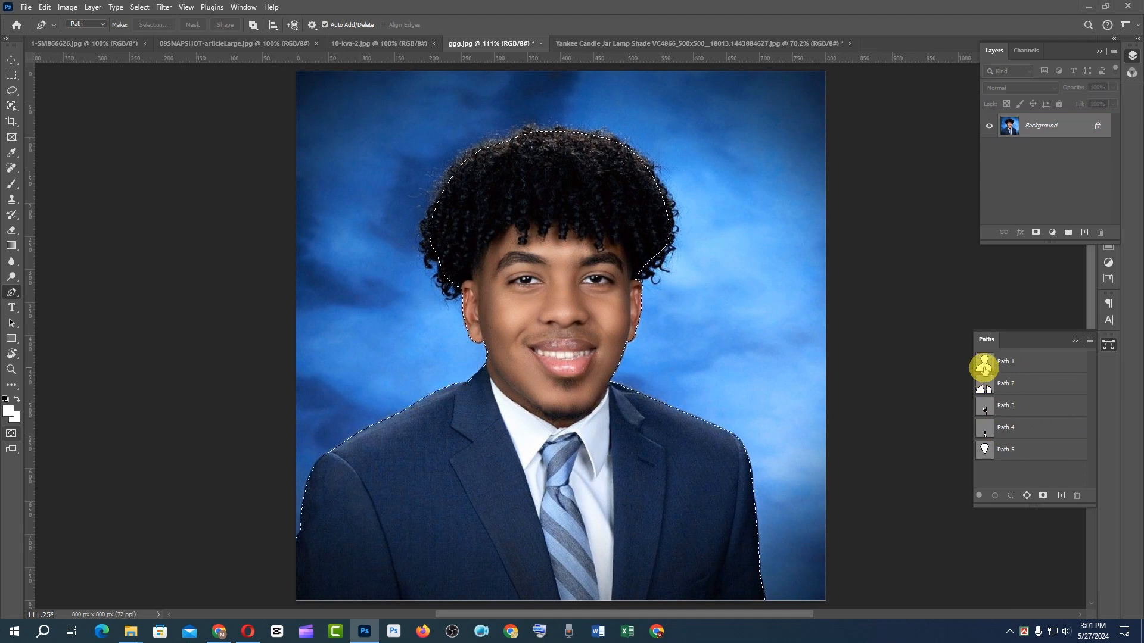
pyautogui.press('q')
pyautogui.press('q')
pyautogui.keyDown('ctrl'); pyautogui.click(985, 384); pyautogui.keyUp('ctrl')
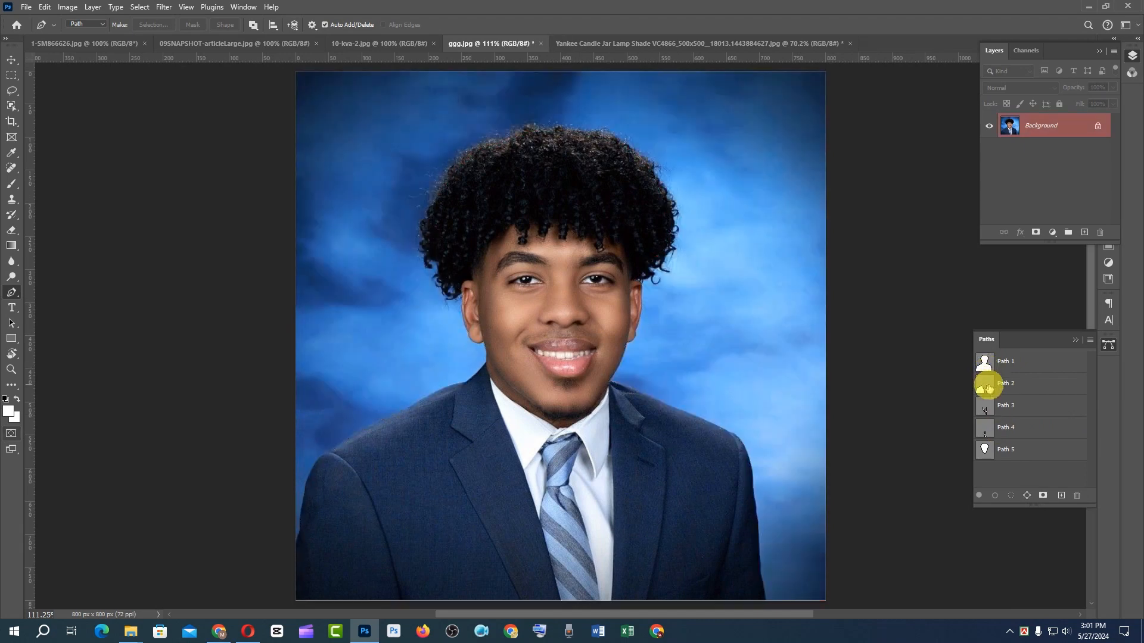
pyautogui.press('q')
pyautogui.press('q')
pyautogui.keyDown('ctrl'); pyautogui.click(985, 413); pyautogui.keyUp('ctrl')
pyautogui.press('q')
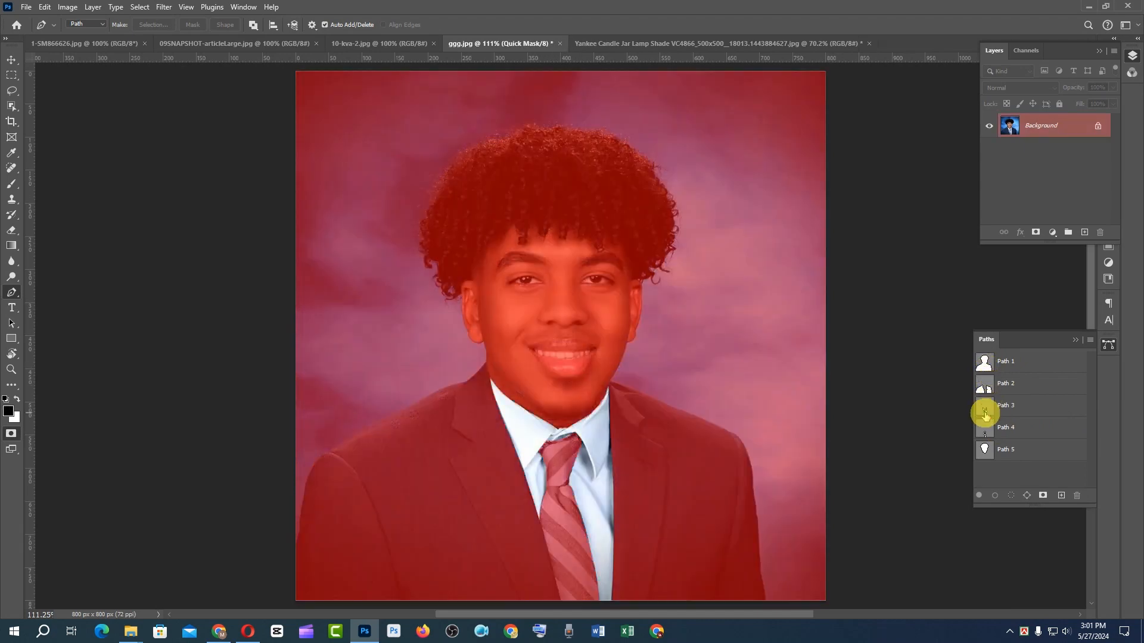
pyautogui.press('q')
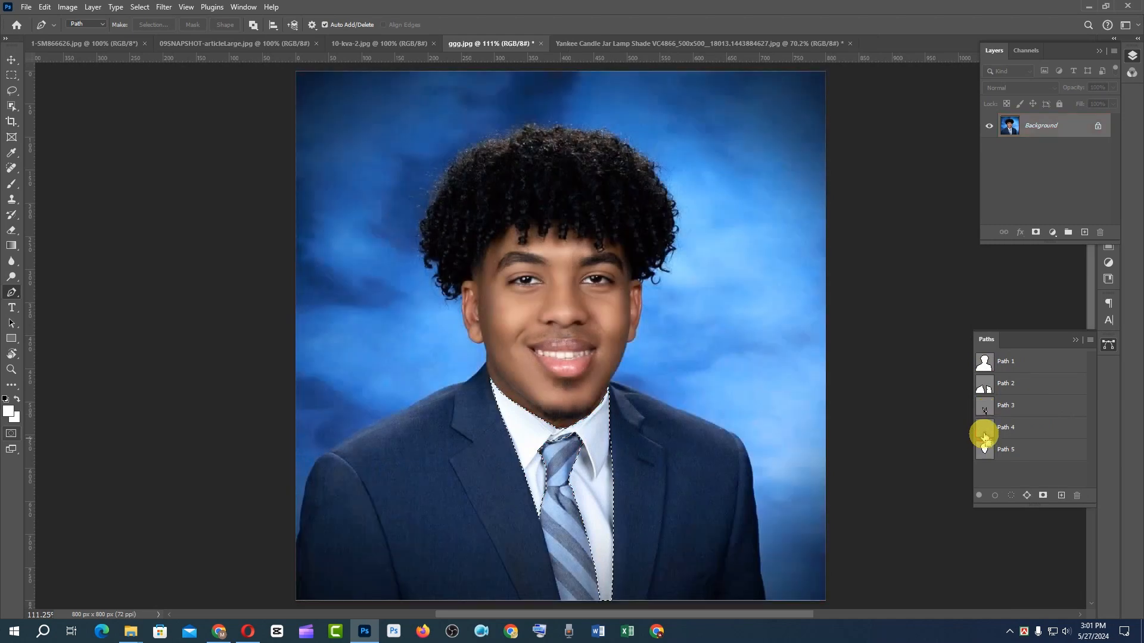
# - Load Path 4 and Path 5 as selections in turn, check each in Quick Mask, and deselect
pyautogui.keyDown('ctrl'); pyautogui.click(985, 437); pyautogui.keyUp('ctrl')
pyautogui.press('q')
pyautogui.press('q')
pyautogui.keyDown('ctrl'); pyautogui.click(985, 451); pyautogui.keyUp('ctrl')
pyautogui.press('q')
pyautogui.press('q')
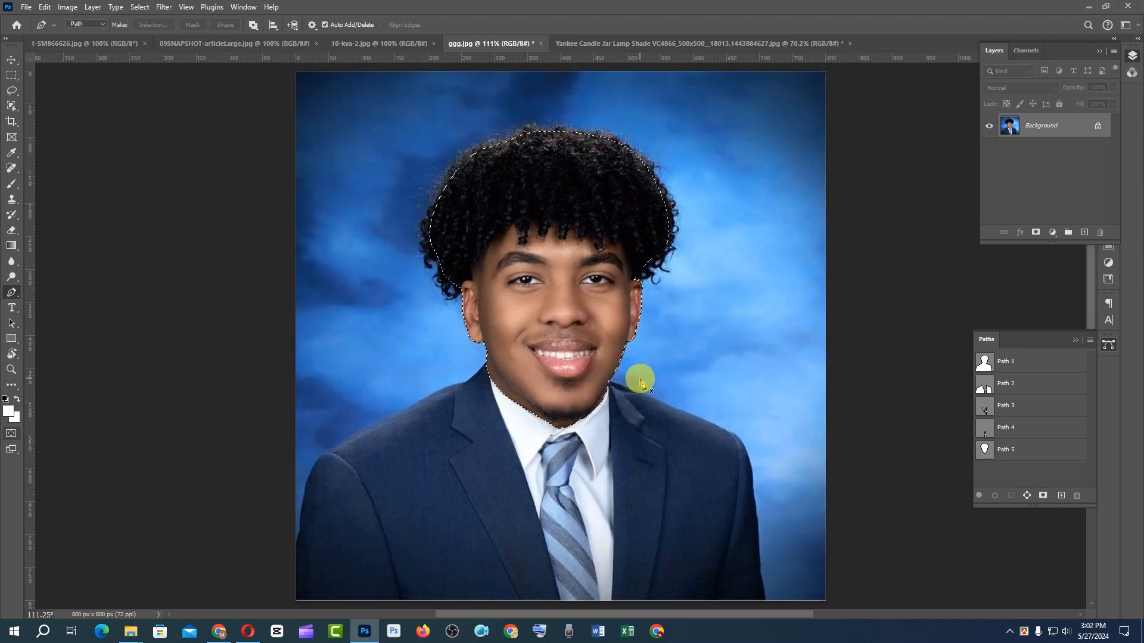
pyautogui.hotkey('ctrl', 'd')
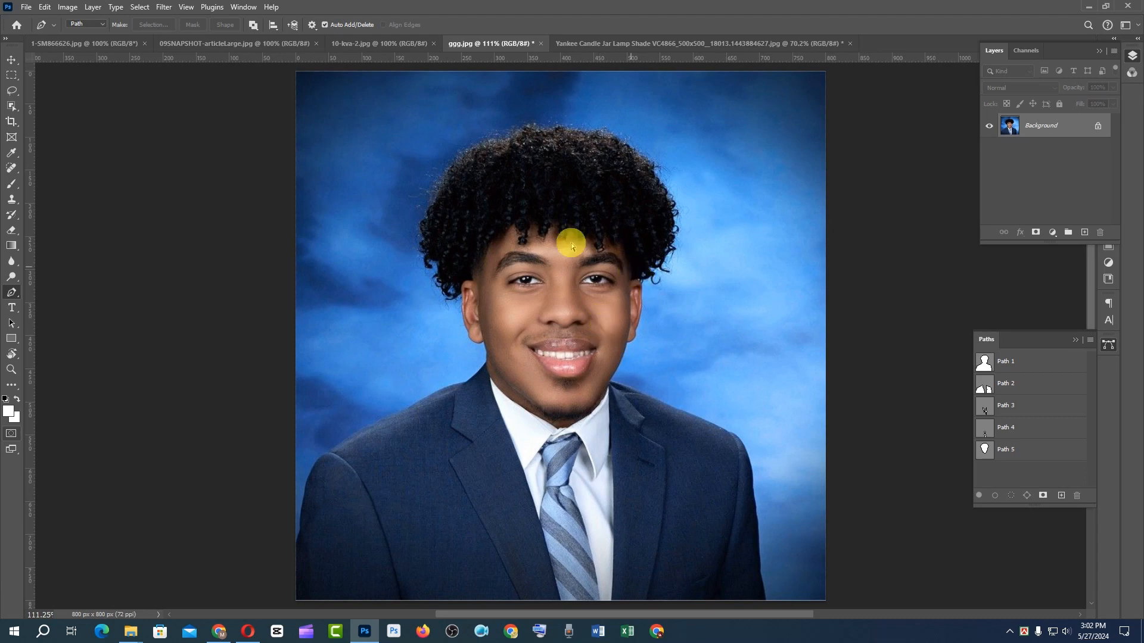
# - Load Path 1 as a selection, subtract Paths 2 through 5 from it, and check the remaining coverage in Quick Mask
pyautogui.keyDown('ctrl'); pyautogui.click(986, 363); pyautogui.keyUp('ctrl')
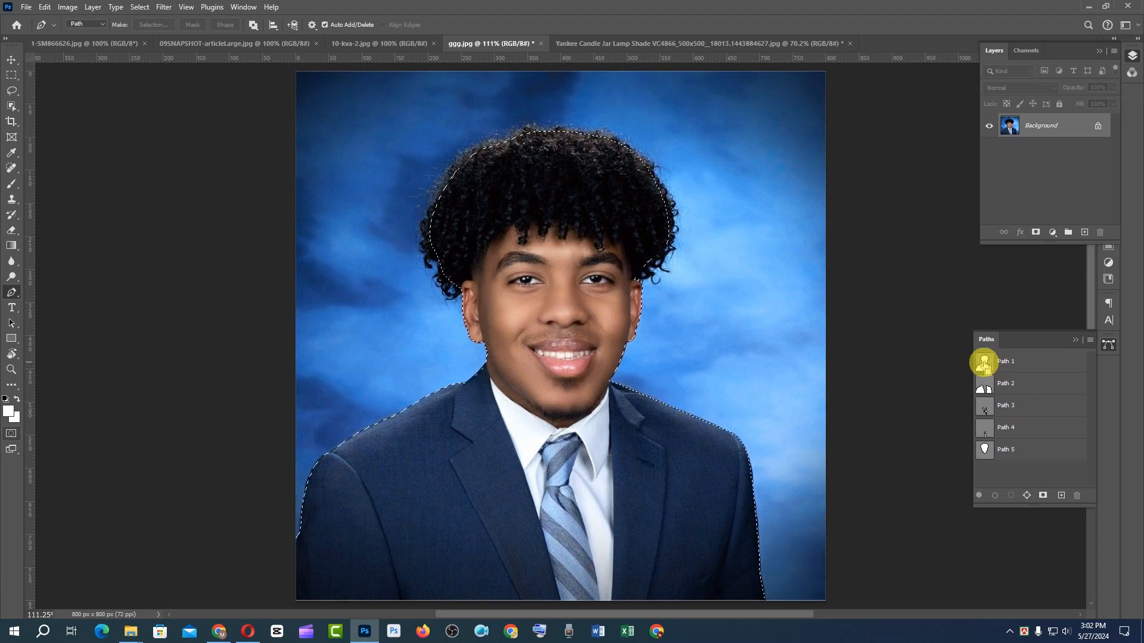
pyautogui.keyDown('ctrl'); pyautogui.keyDown('alt'); pyautogui.click(986, 389); pyautogui.keyUp('alt'); pyautogui.keyUp('ctrl')
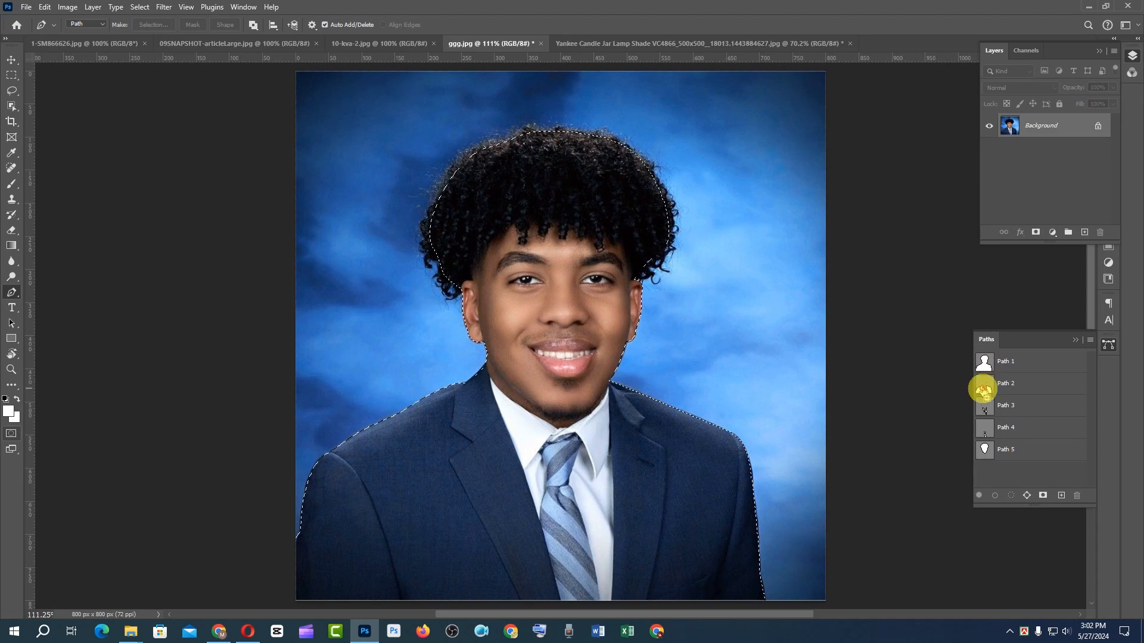
pyautogui.keyDown('ctrl'); pyautogui.keyDown('alt'); pyautogui.click(985, 433); pyautogui.keyUp('alt'); pyautogui.keyUp('ctrl')
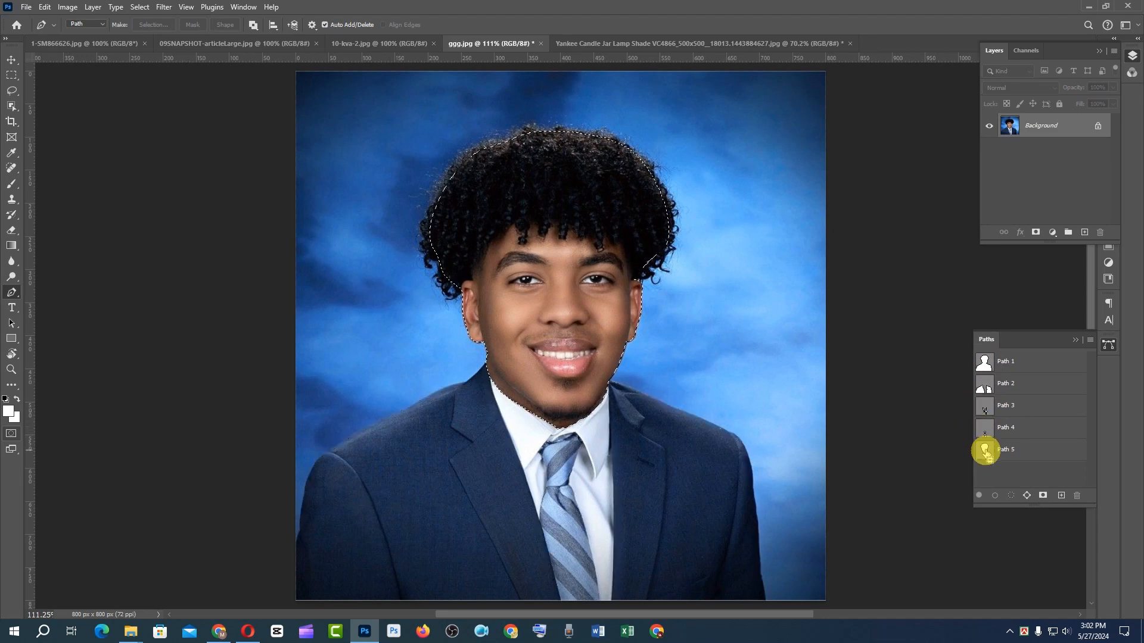
pyautogui.keyDown('ctrl'); pyautogui.keyDown('alt'); pyautogui.click(986, 451); pyautogui.keyUp('alt'); pyautogui.keyUp('ctrl')
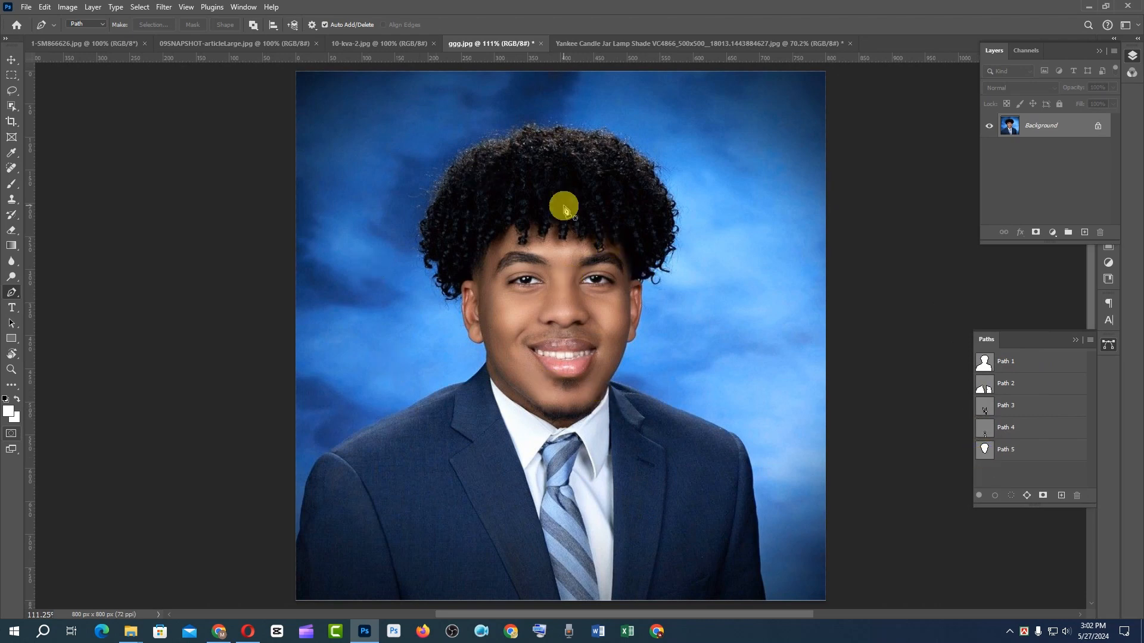
pyautogui.press('q')
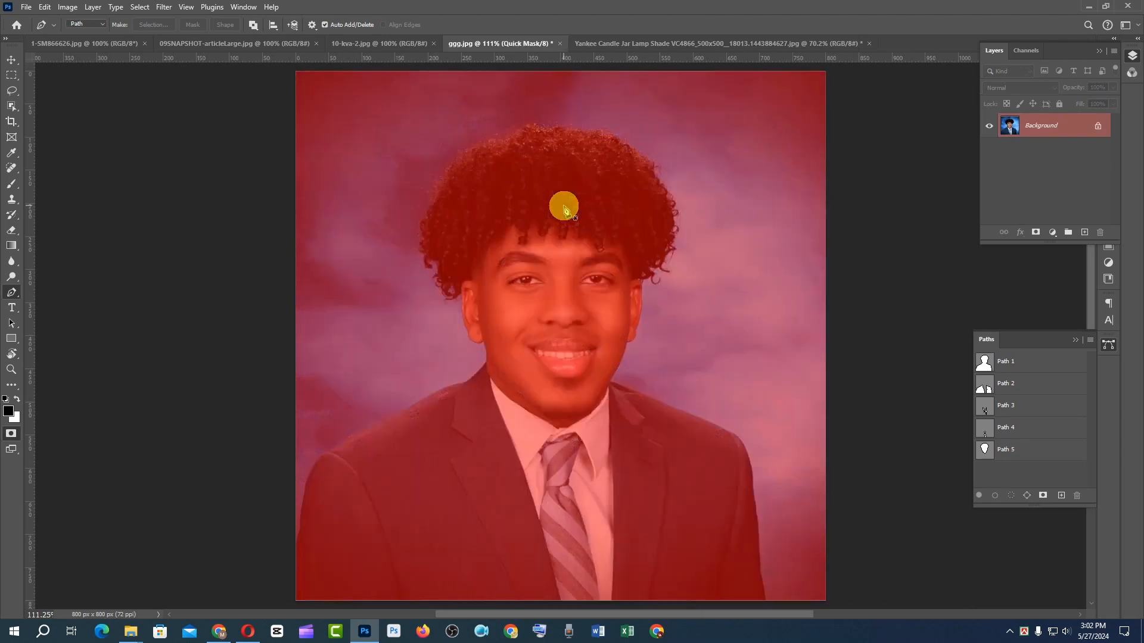
pyautogui.press('q')
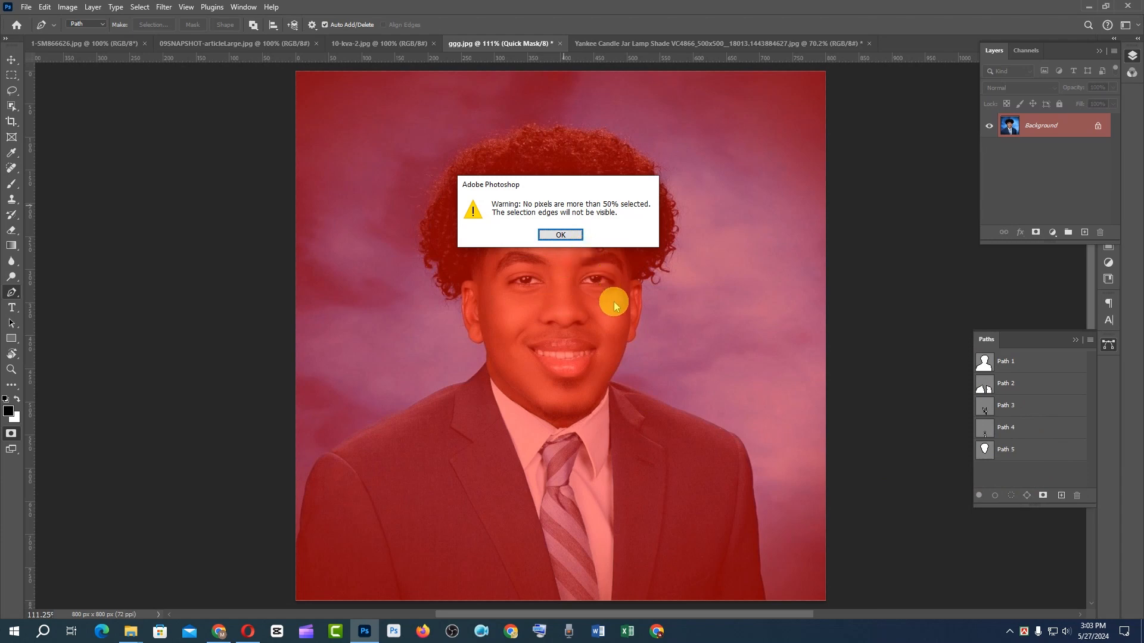
pyautogui.click(564, 234)
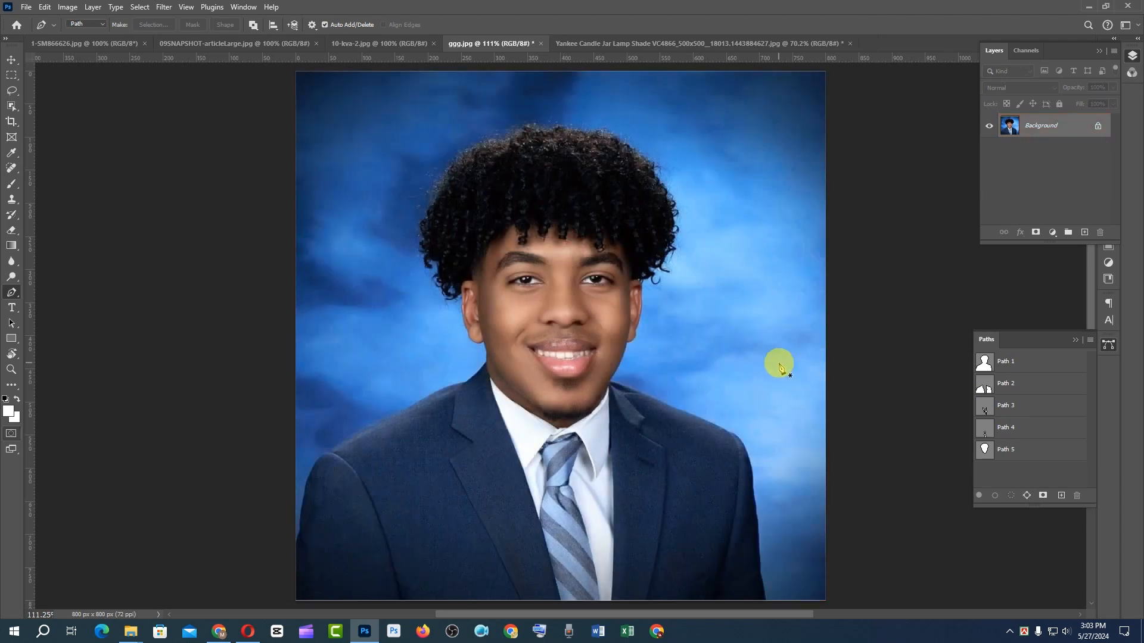
# - Switch to the 1-SM866626.jpg document and minimize the Photoshop and New folder (2) windows to show the desktop
pyautogui.scroll(1, 779, 364)
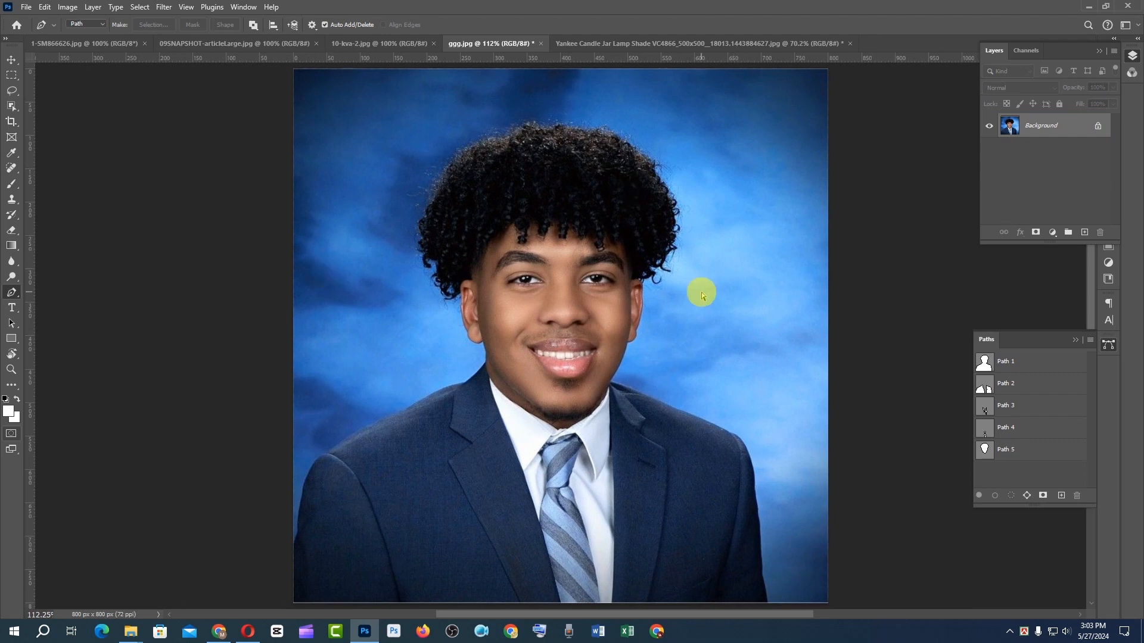
pyautogui.hotkey('ctrl', 'Tab')
pyautogui.hotkey('ctrl', 'Tab')
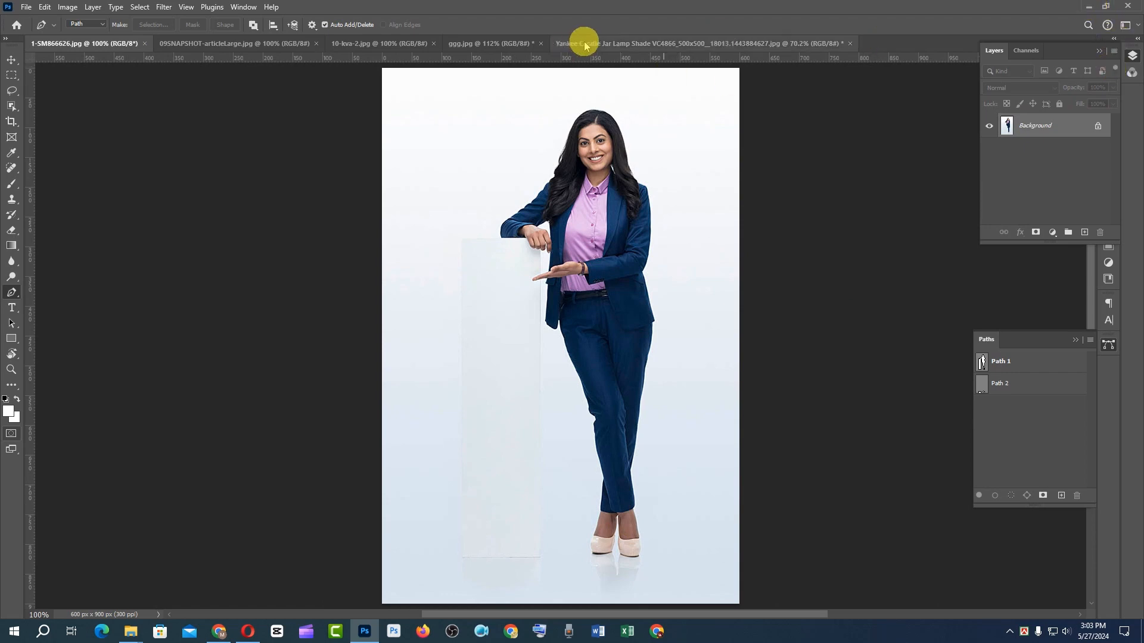
pyautogui.click(1085, 6)
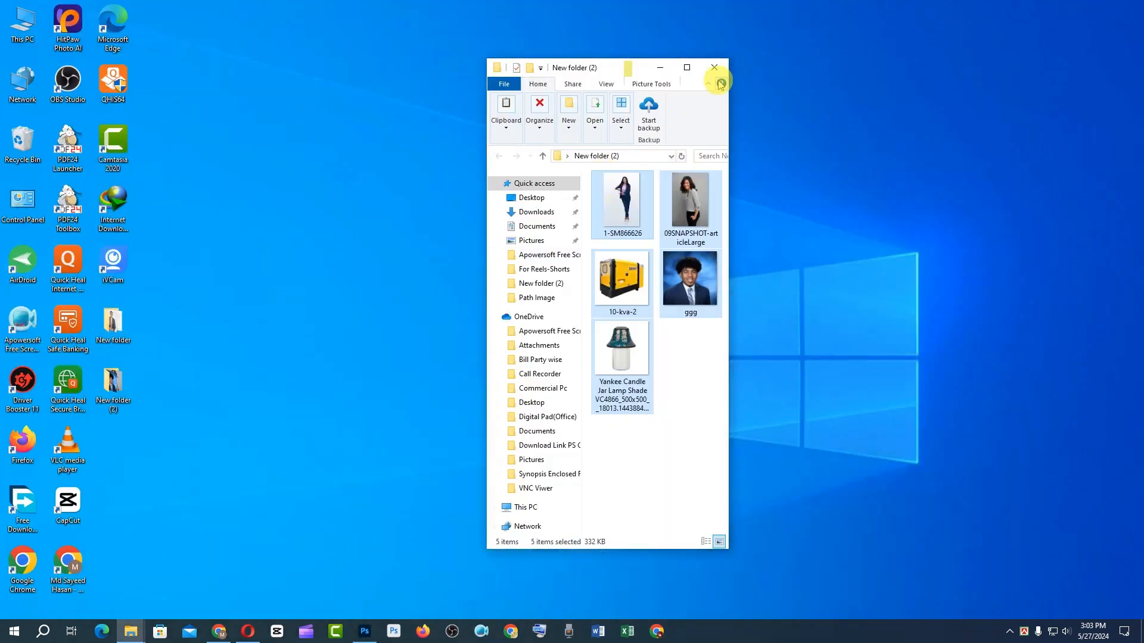
pyautogui.click(664, 64)
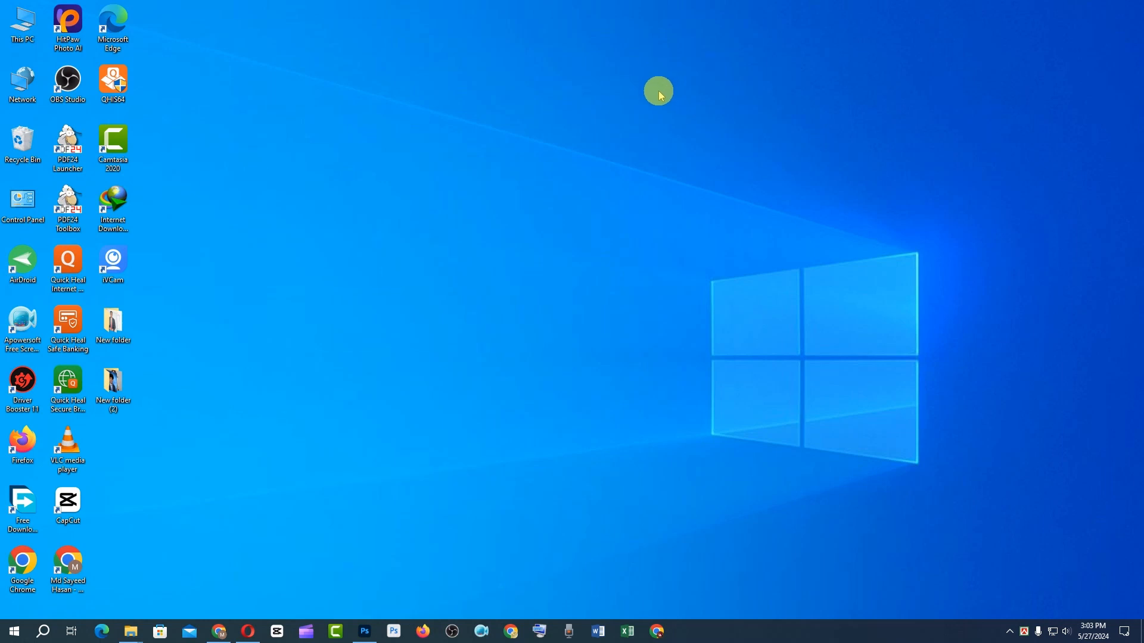